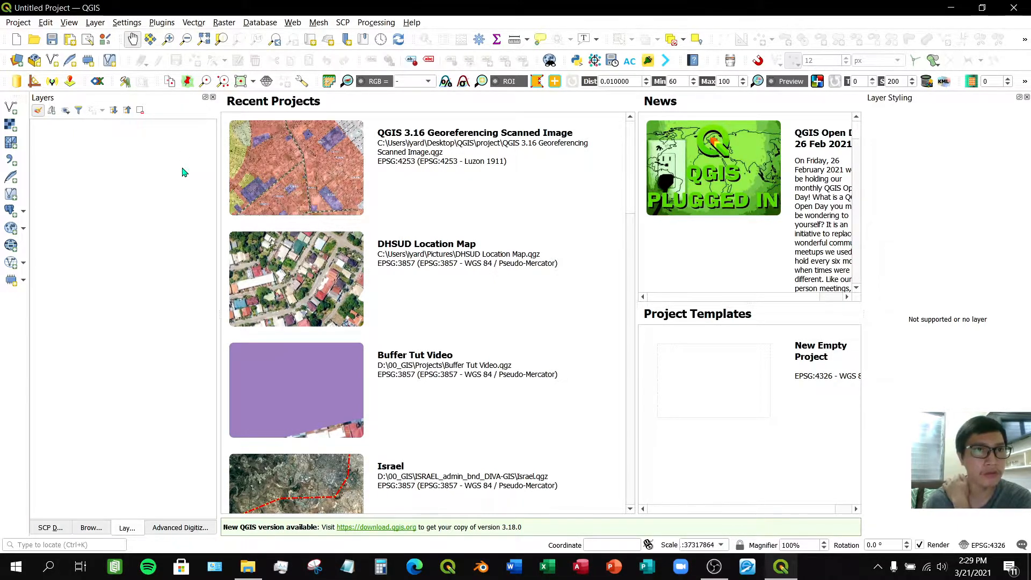
- Install the QuickMapServices plugin from the plugin manager
{"action": "left_click", "coordinate": [164, 23]}
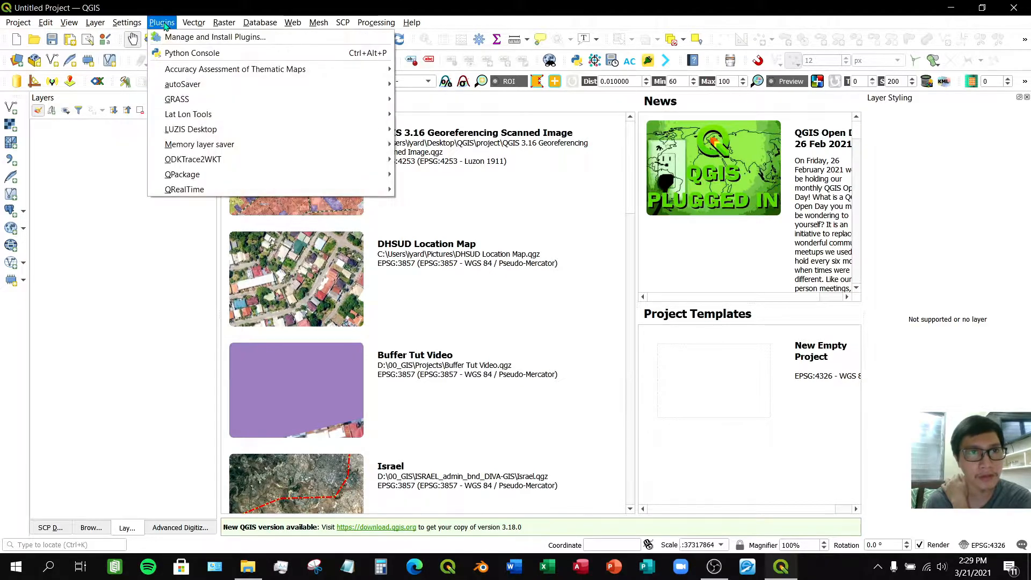
{"action": "left_click", "coordinate": [179, 37]}
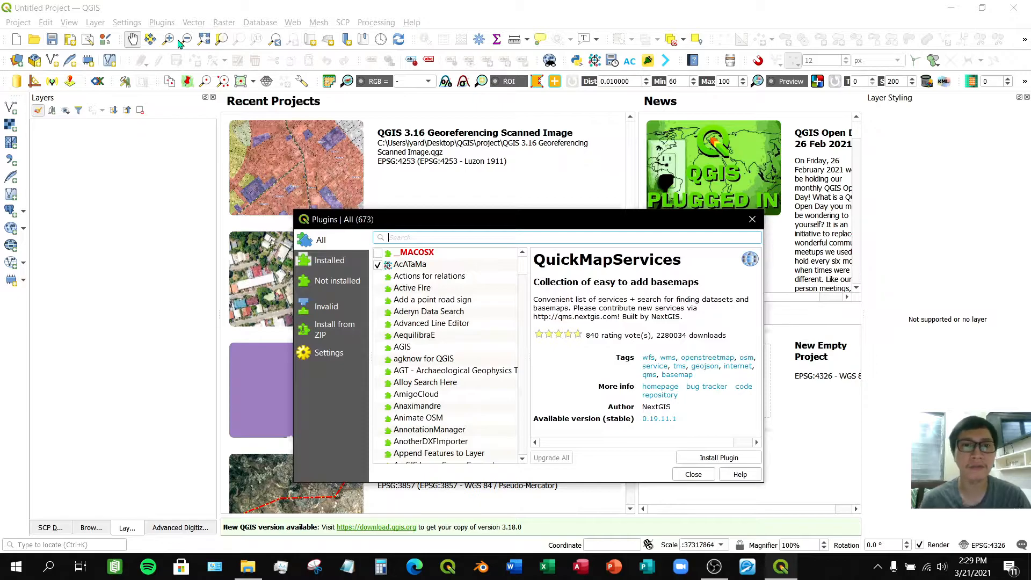
{"action": "left_click_drag", "start_coordinate": [501, 221], "coordinate": [507, 84]}
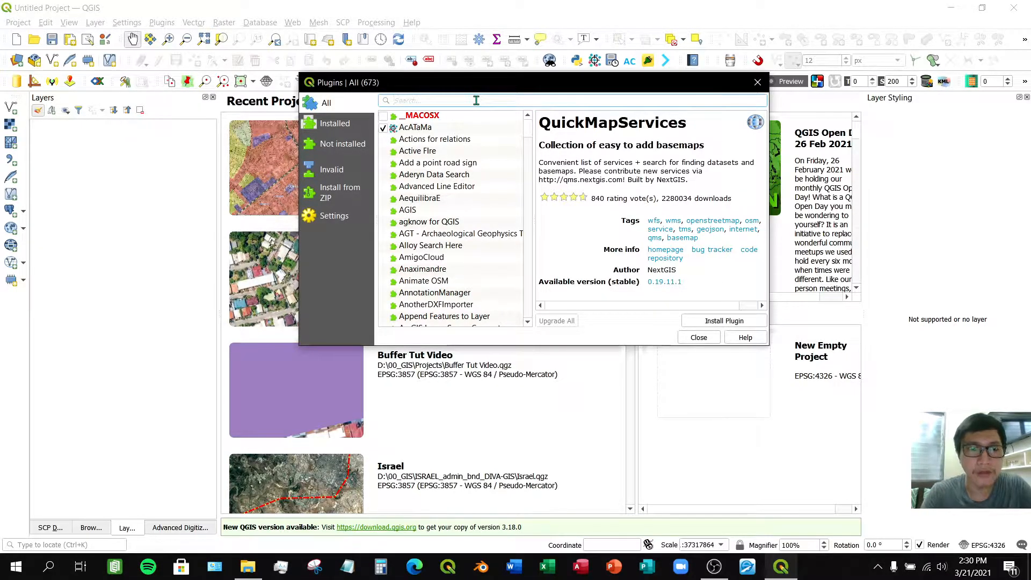
{"action": "type", "text": "quick"}
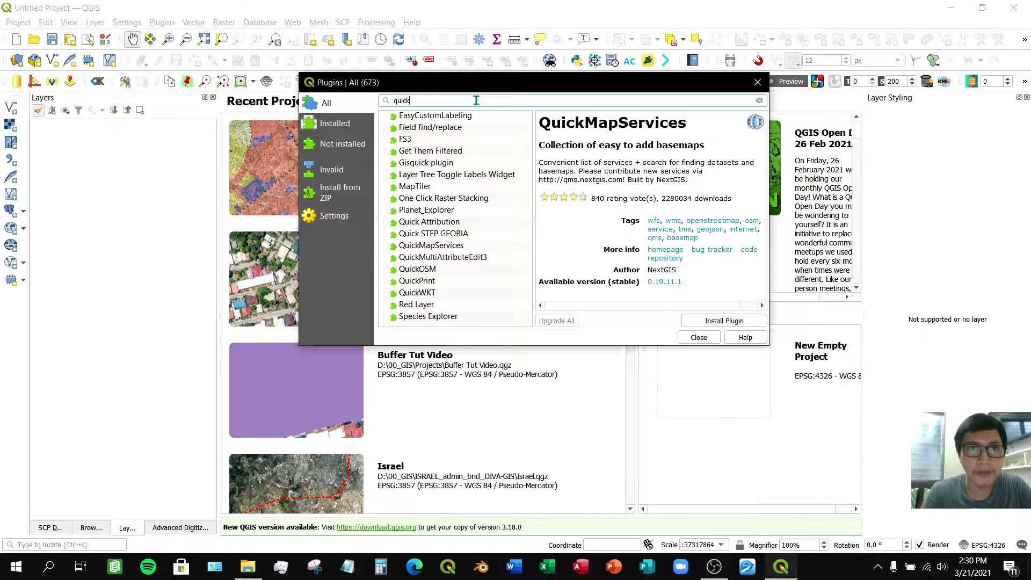
{"action": "type", "text": "map"}
{"action": "key", "text": "BackSpace"}
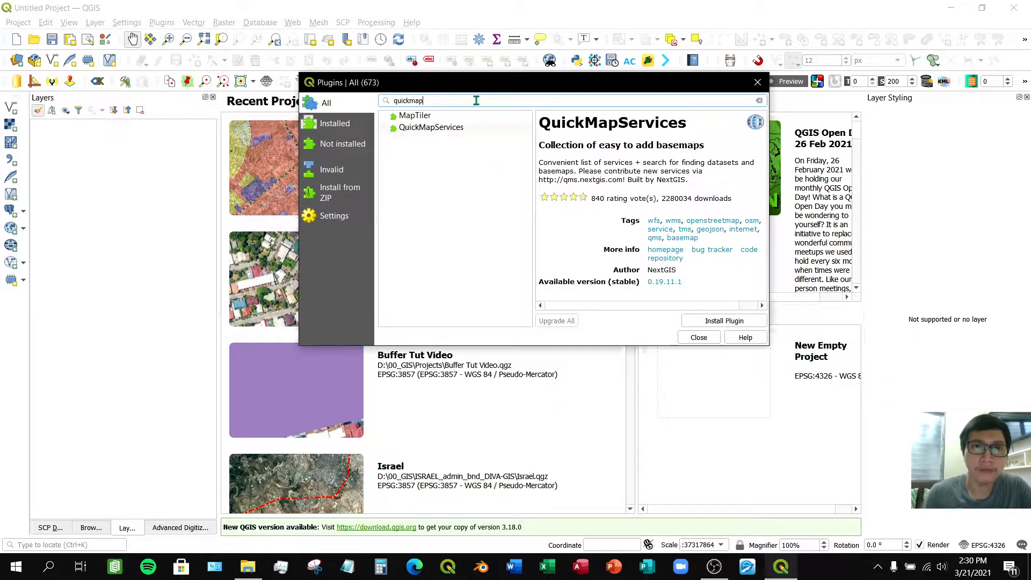
{"action": "left_click", "coordinate": [454, 128]}
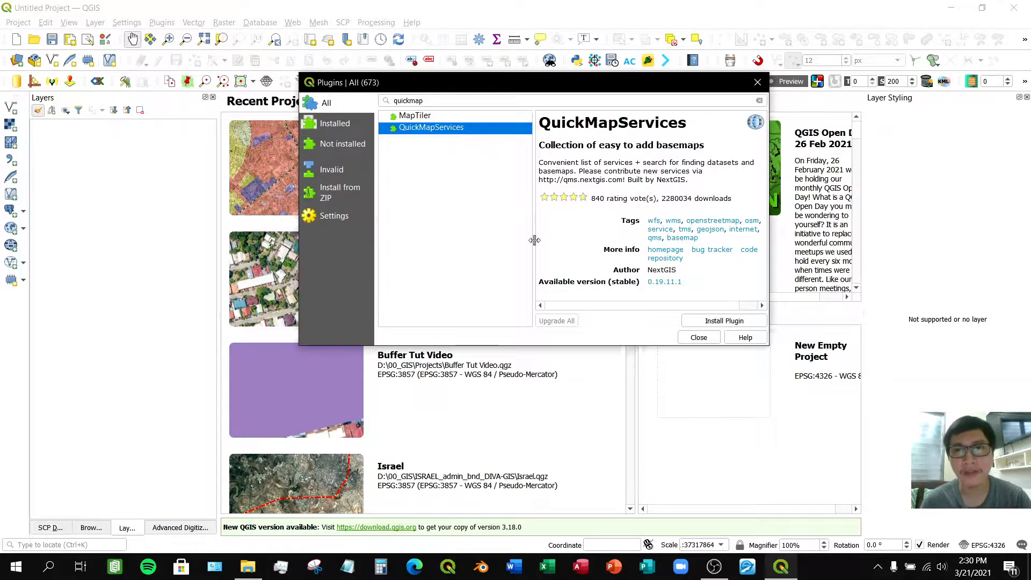
{"action": "left_click", "coordinate": [693, 321]}
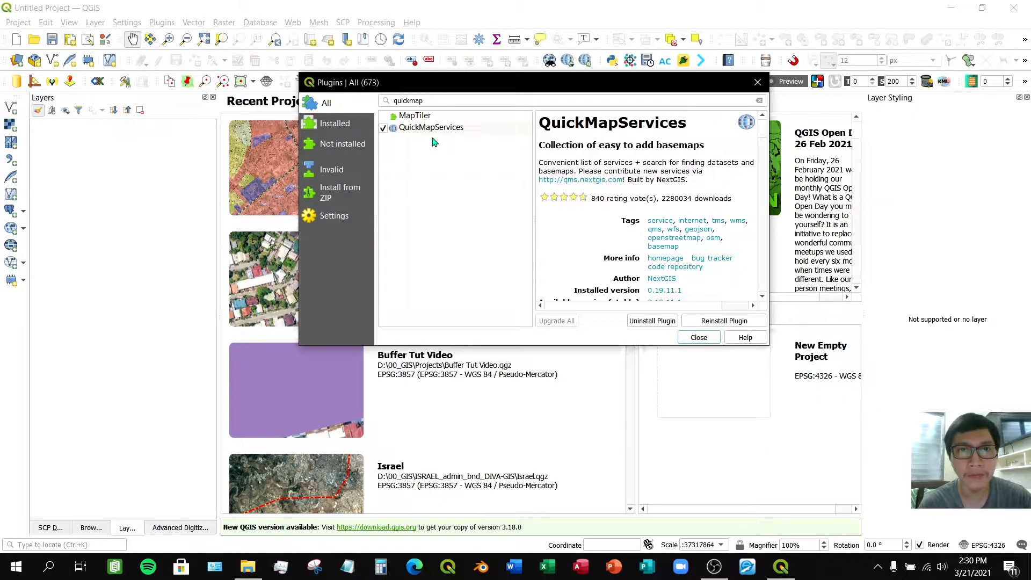
{"action": "left_click", "coordinate": [699, 338]}
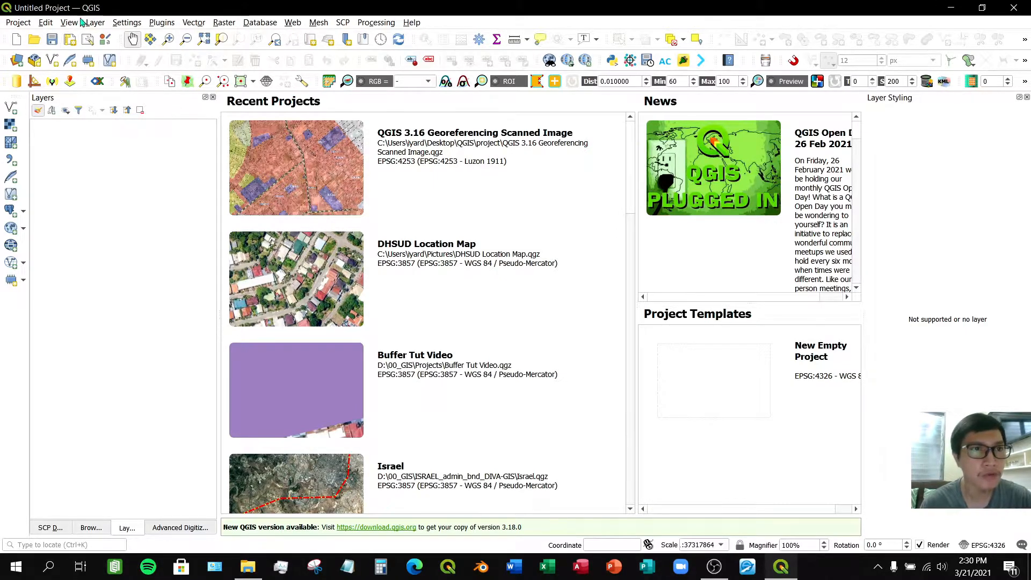
- Download the QuickMapServices contributed services pack and save the plugin settings
{"action": "left_click", "coordinate": [290, 24]}
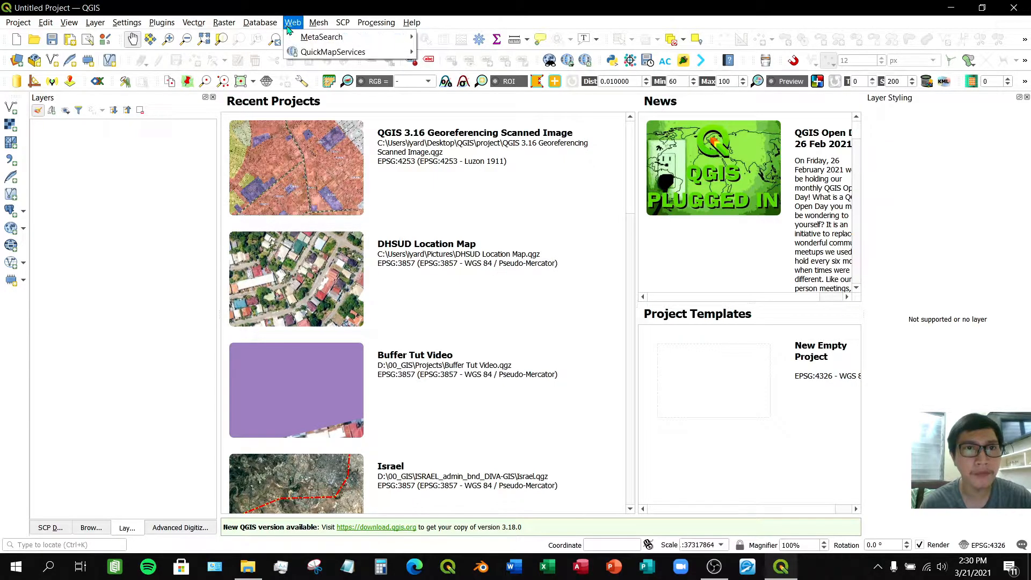
{"action": "mouse_move", "coordinate": [344, 51]}
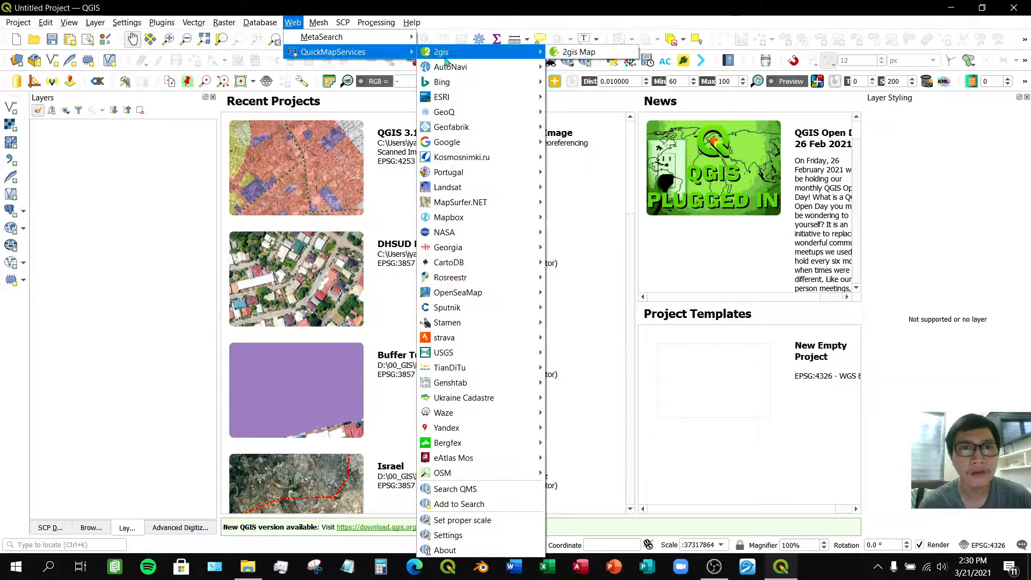
{"action": "mouse_move", "coordinate": [479, 73]}
{"action": "mouse_move", "coordinate": [497, 354]}
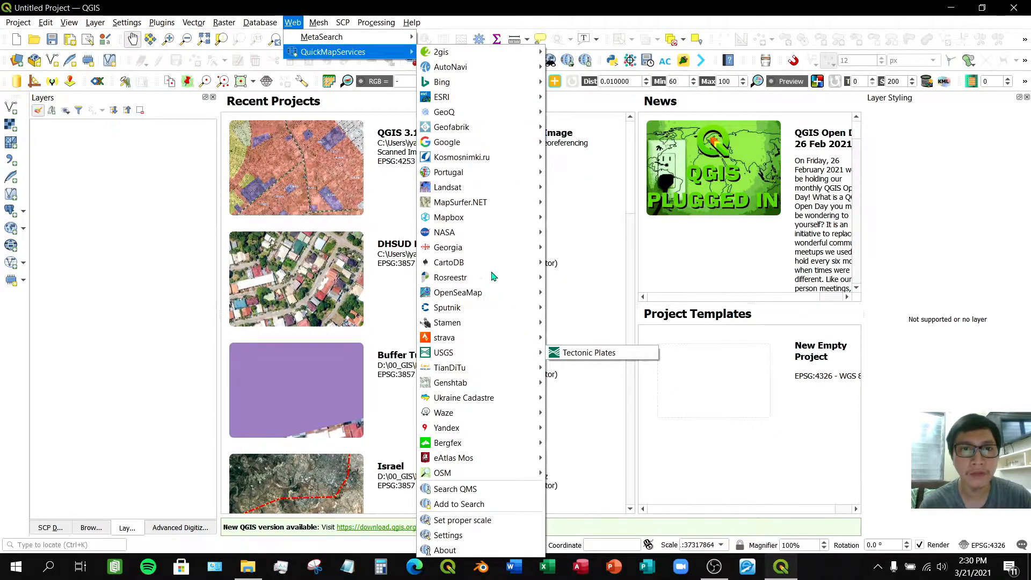
{"action": "mouse_move", "coordinate": [493, 292]}
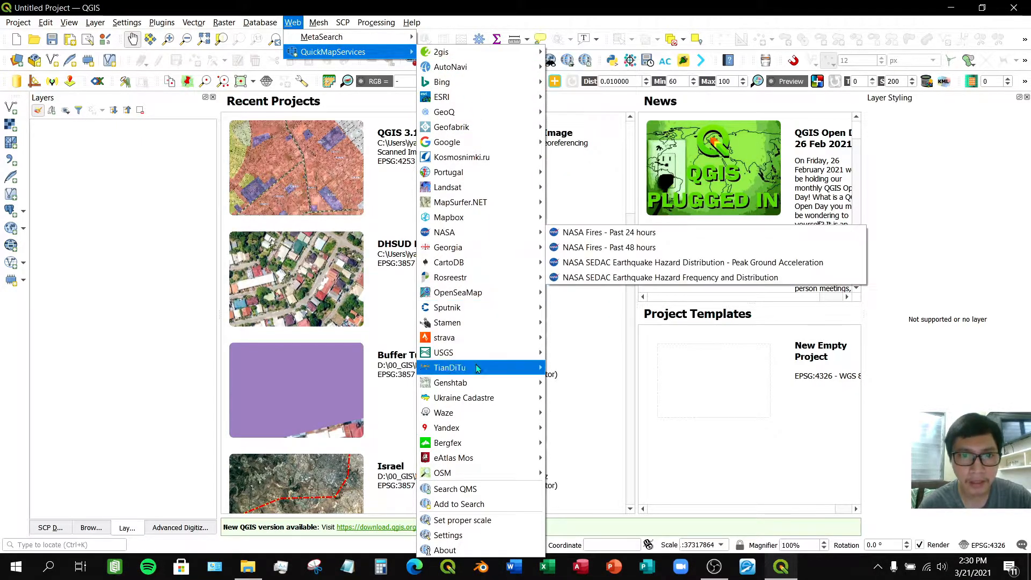
{"action": "mouse_move", "coordinate": [477, 369]}
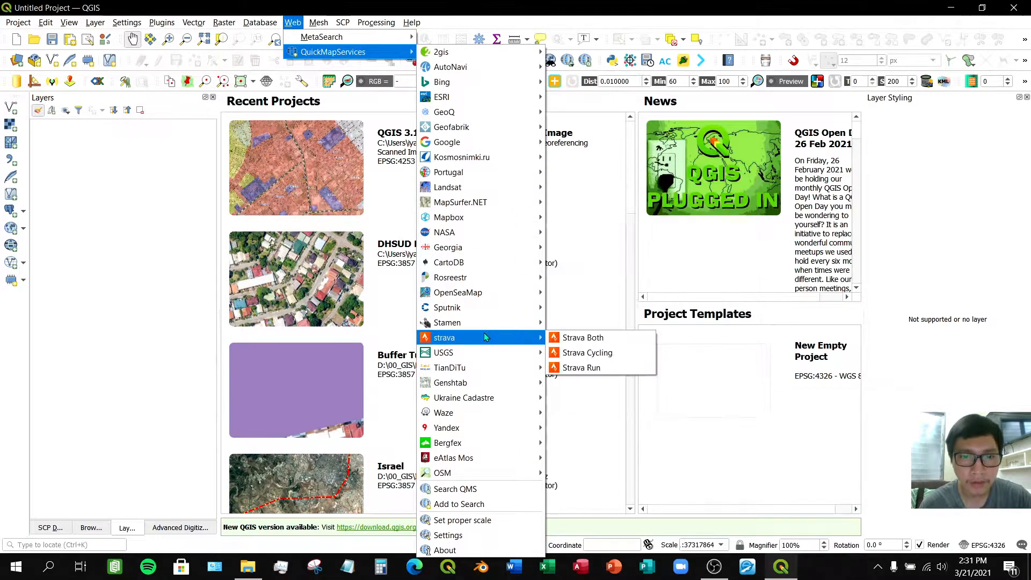
{"action": "left_click", "coordinate": [465, 536]}
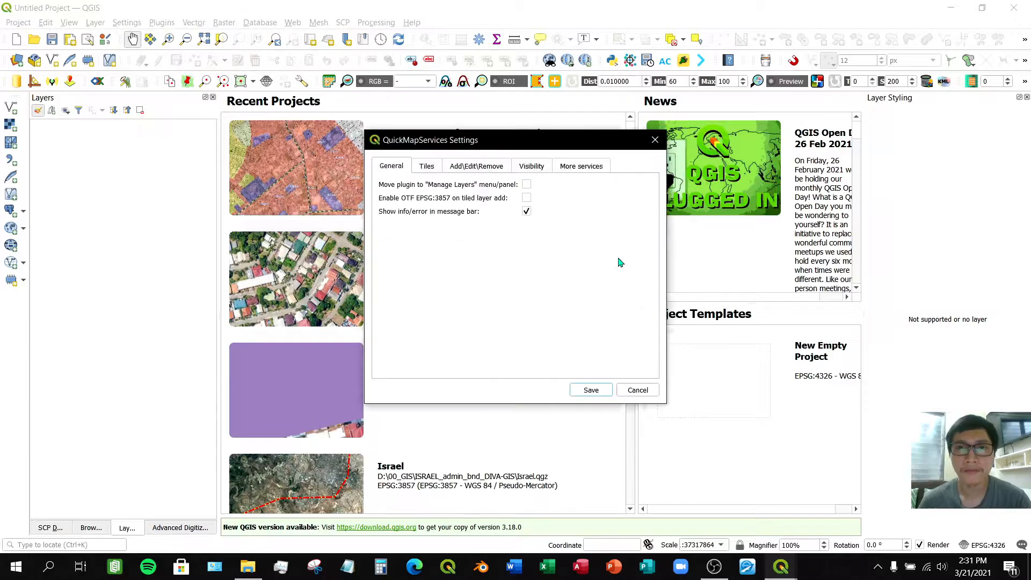
{"action": "left_click", "coordinate": [598, 170]}
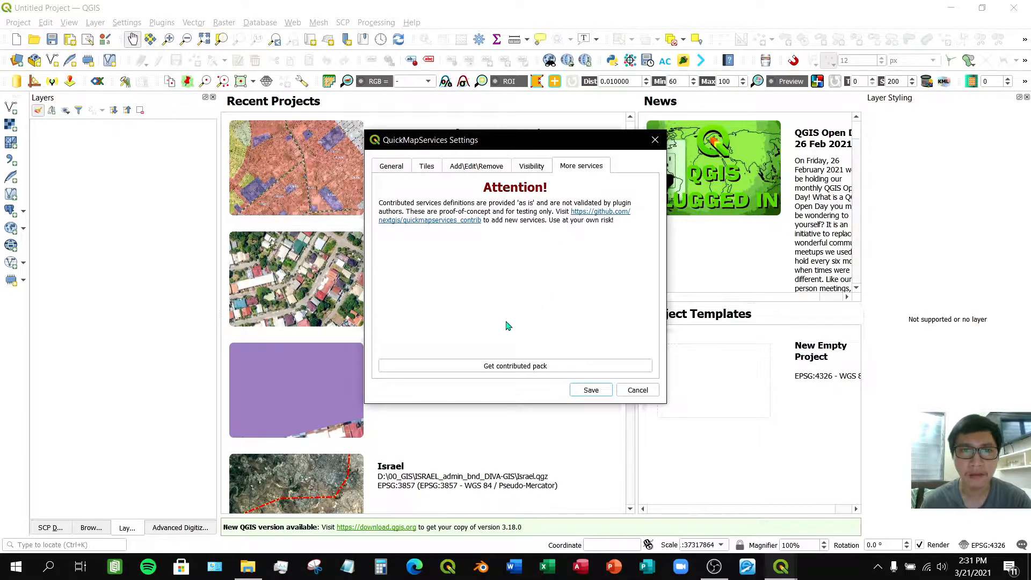
{"action": "left_click", "coordinate": [519, 367]}
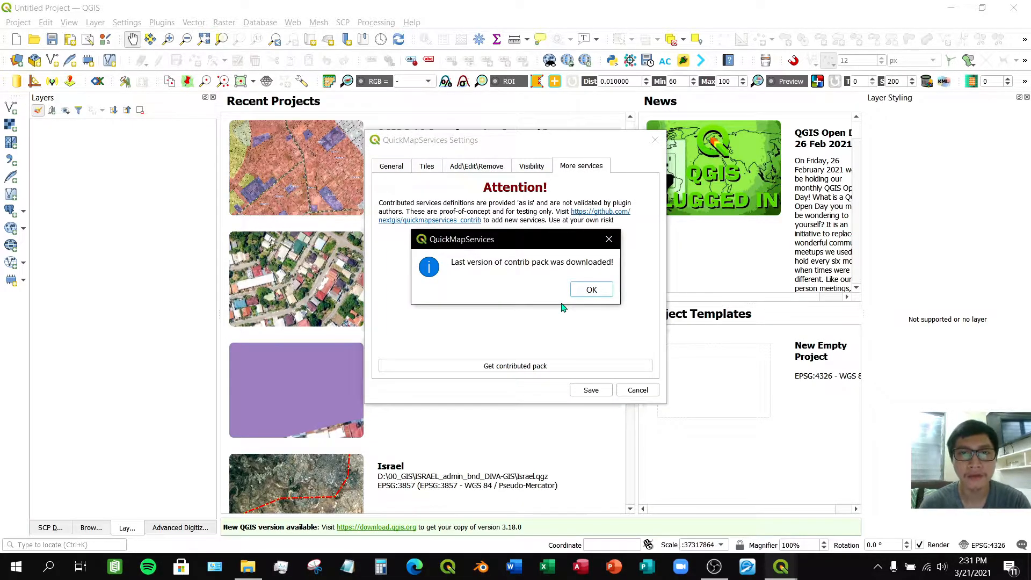
{"action": "left_click", "coordinate": [587, 293]}
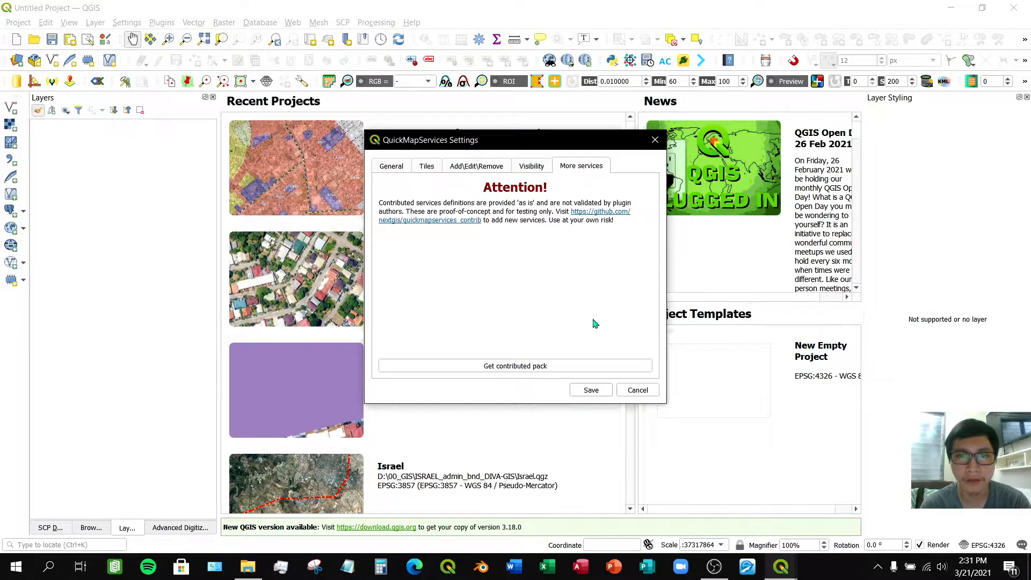
{"action": "left_click_drag", "start_coordinate": [603, 145], "coordinate": [603, 142]}
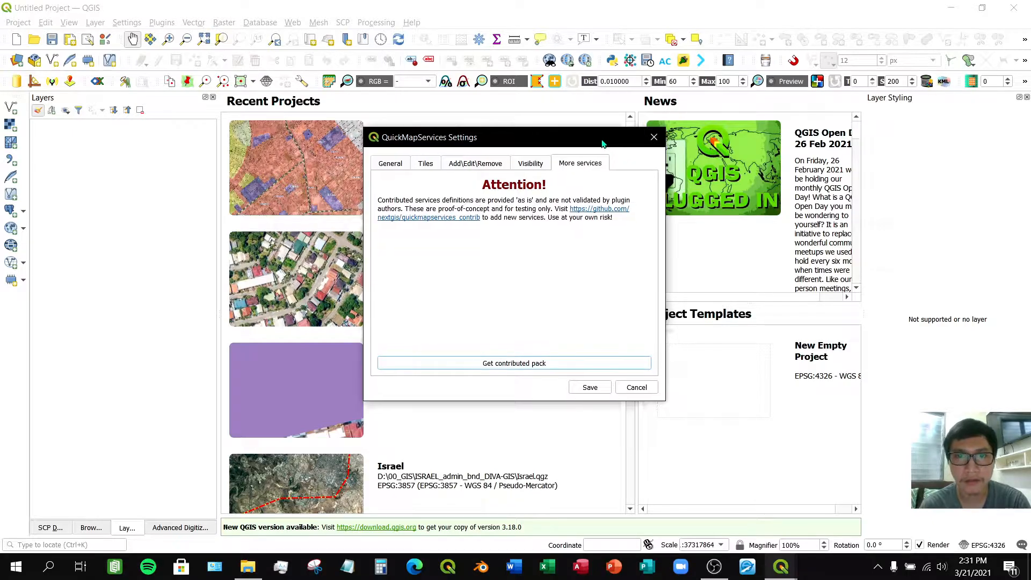
{"action": "left_click", "coordinate": [592, 387]}
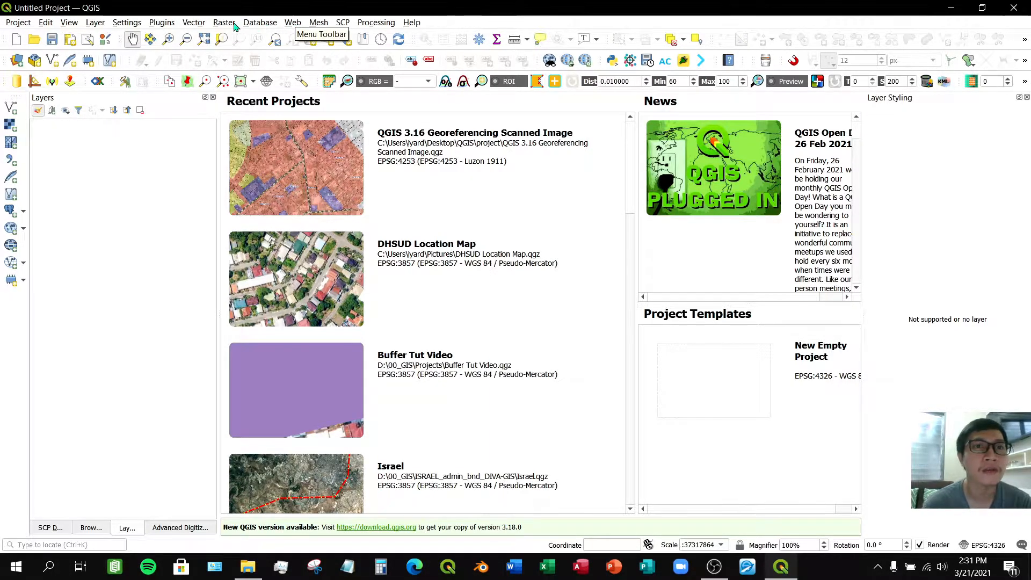
- Add the Google Satellite basemap through QuickMapServices
{"action": "left_click", "coordinate": [290, 23]}
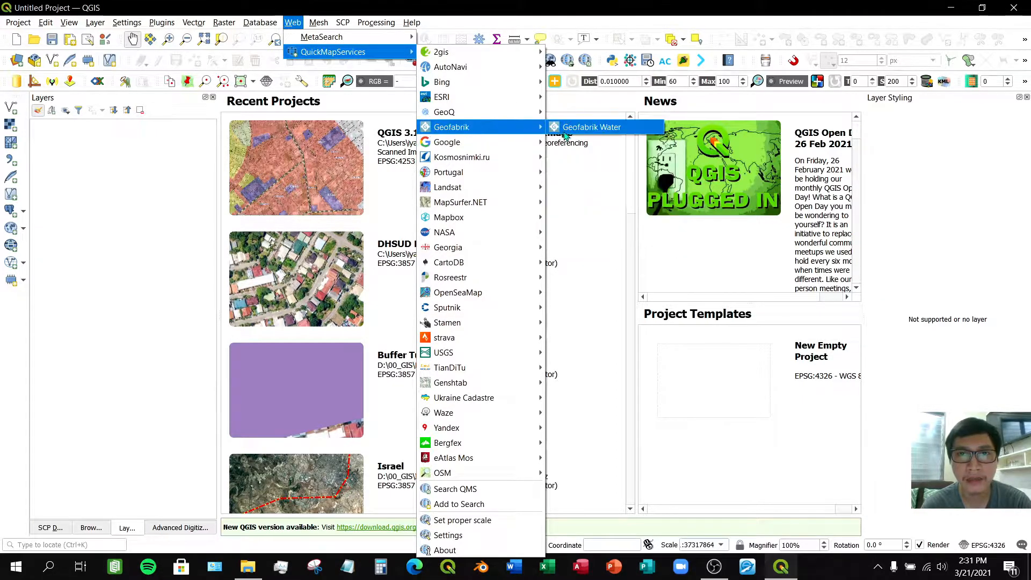
{"action": "mouse_move", "coordinate": [535, 145]}
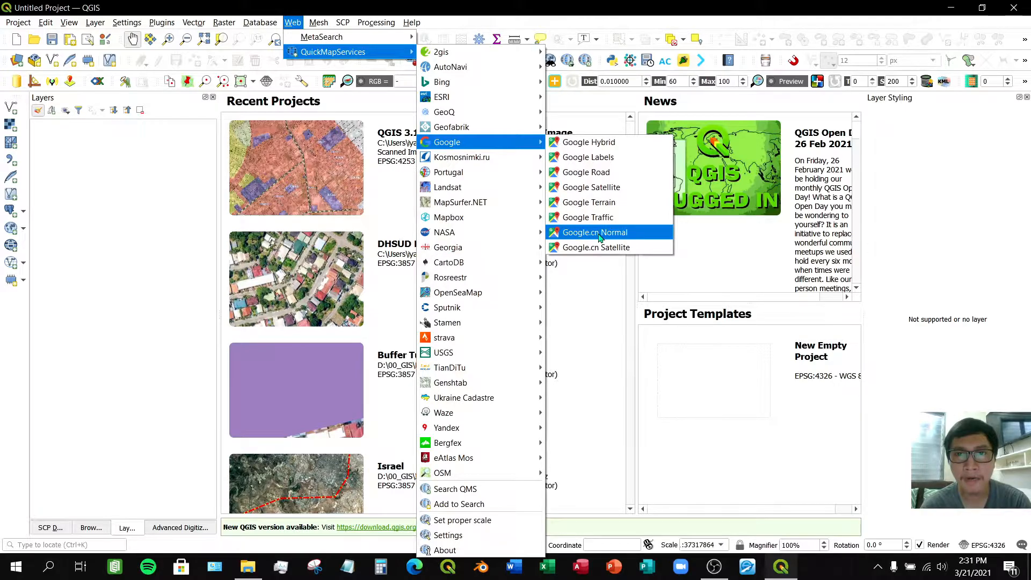
{"action": "left_click", "coordinate": [630, 189]}
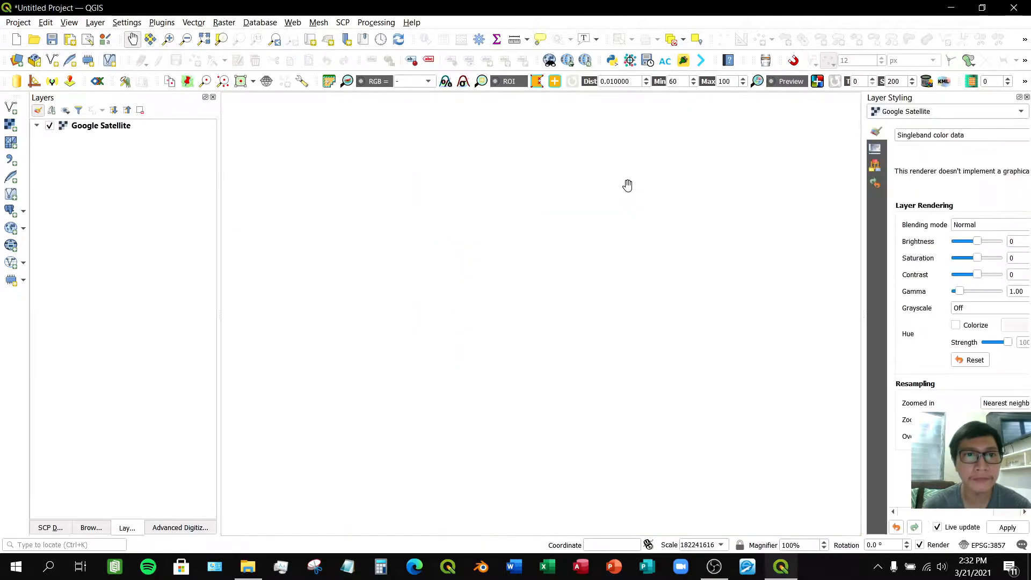
{"action": "left_click_drag", "start_coordinate": [555, 226], "coordinate": [527, 232]}
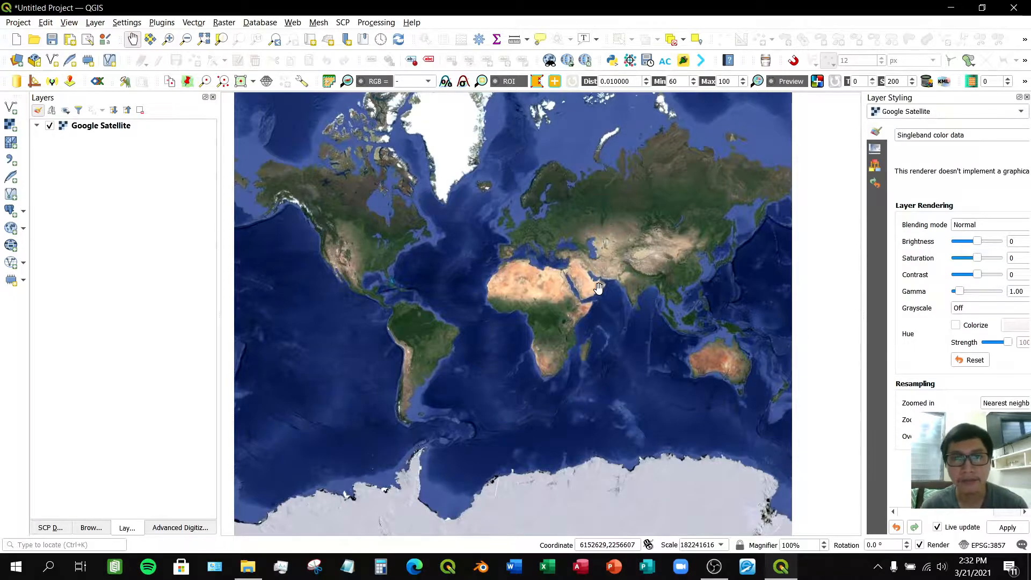
{"action": "mouse_move", "coordinate": [683, 295]}
{"action": "left_mouse_down"}
{"action": "mouse_move", "coordinate": [661, 296]}
{"action": "mouse_move", "coordinate": [695, 296]}
{"action": "left_mouse_up"}
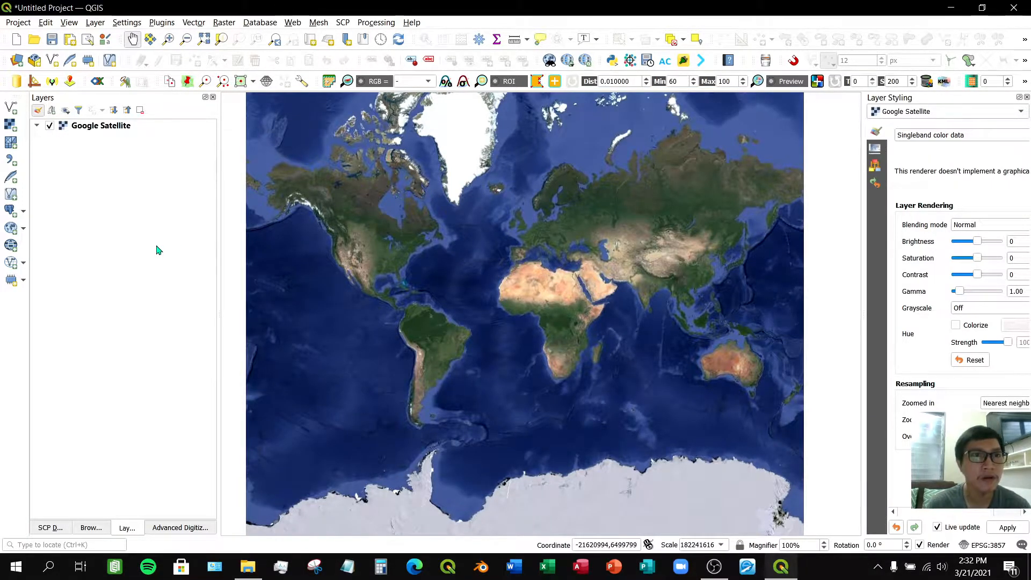
- Open the Georeferencer and set its configuration to show the Georeferencer window docked
{"action": "left_click", "coordinate": [226, 24]}
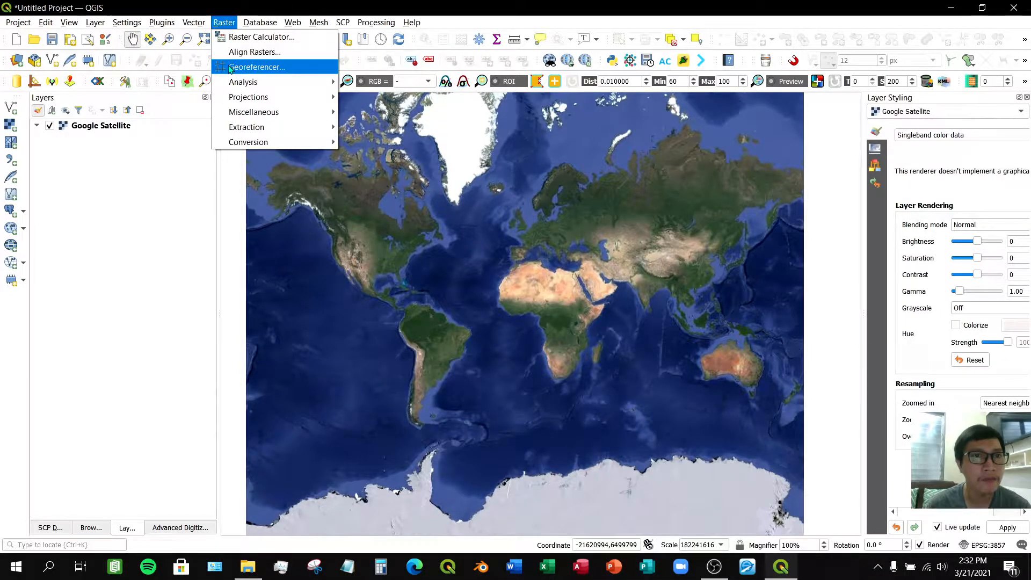
{"action": "left_click", "coordinate": [260, 68]}
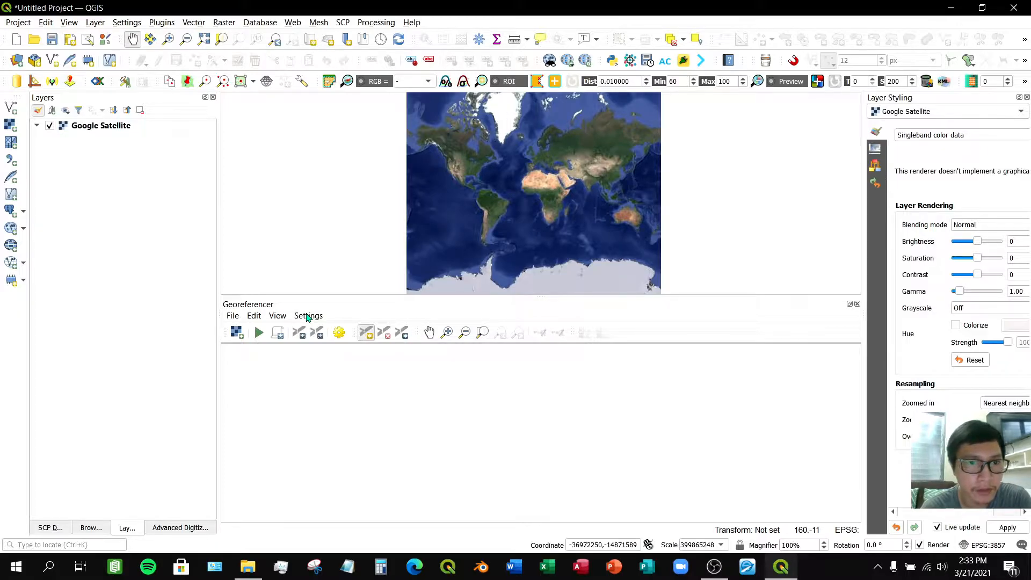
{"action": "left_click", "coordinate": [308, 317]}
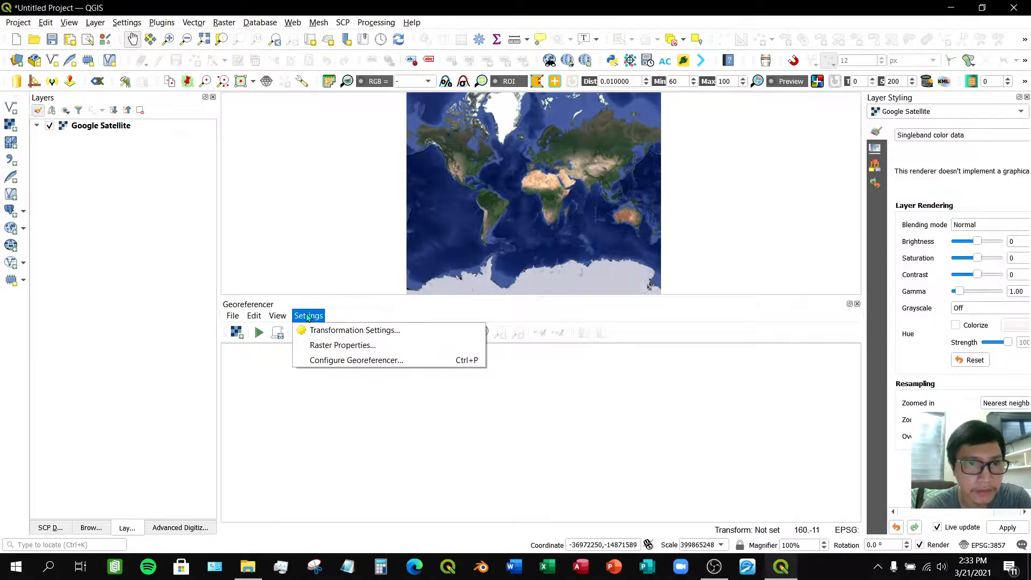
{"action": "left_click", "coordinate": [330, 360]}
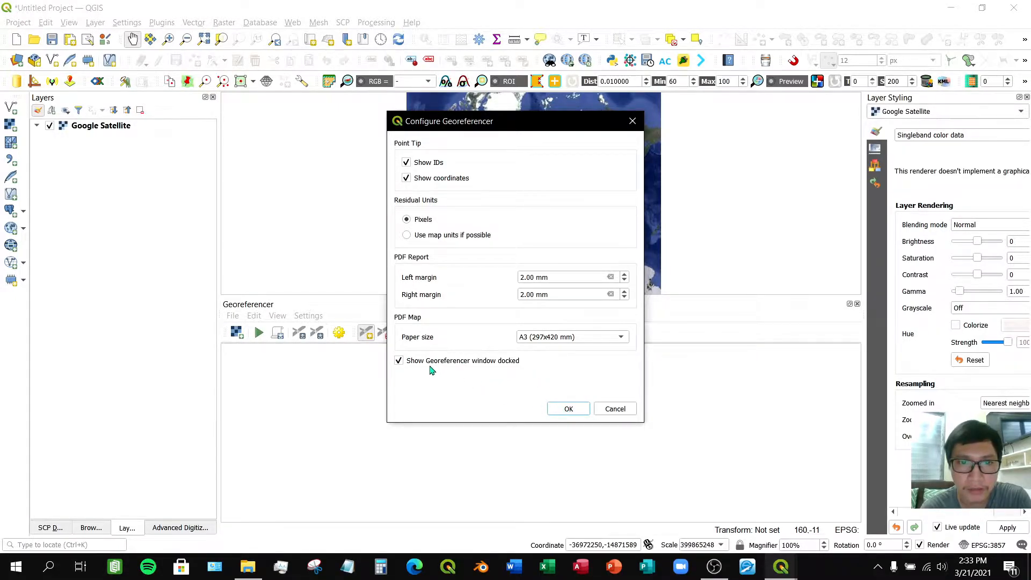
{"action": "left_click", "coordinate": [559, 413]}
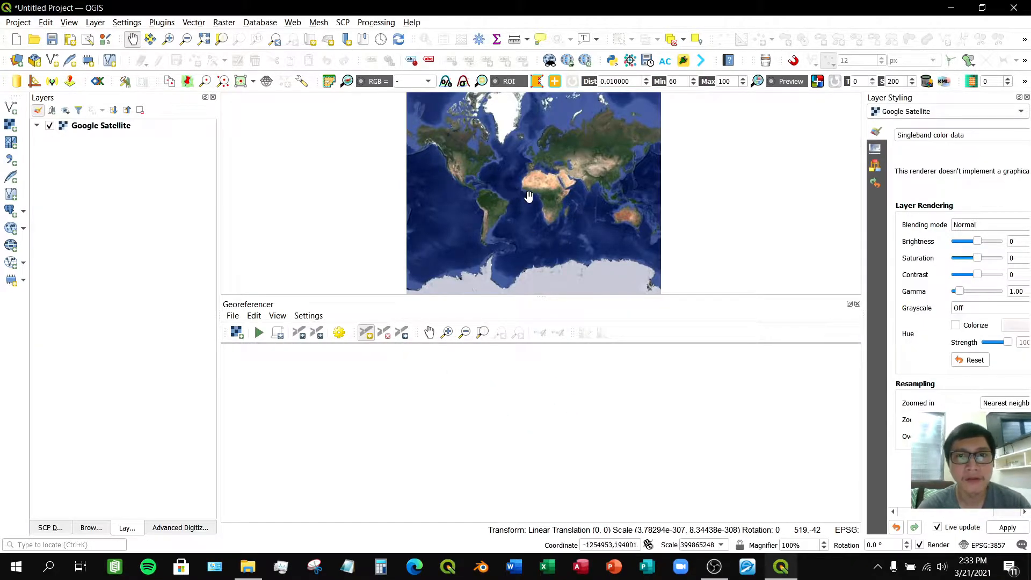
- Open the raster 'Davao City - Poblacion Dist - no coordinates' in the Georeferencer
{"action": "left_click_drag", "start_coordinate": [530, 197], "coordinate": [513, 199]}
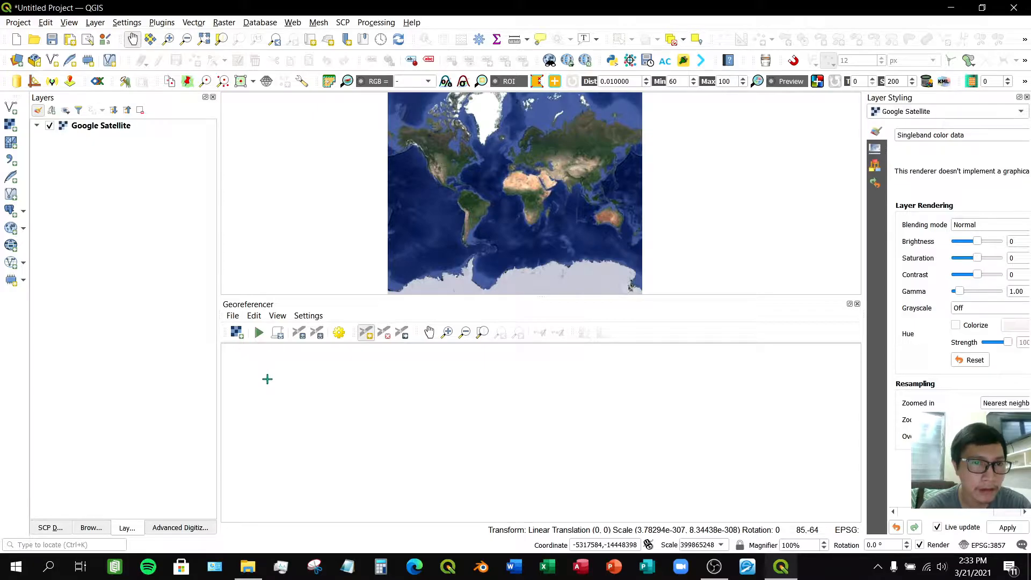
{"action": "left_click", "coordinate": [236, 332]}
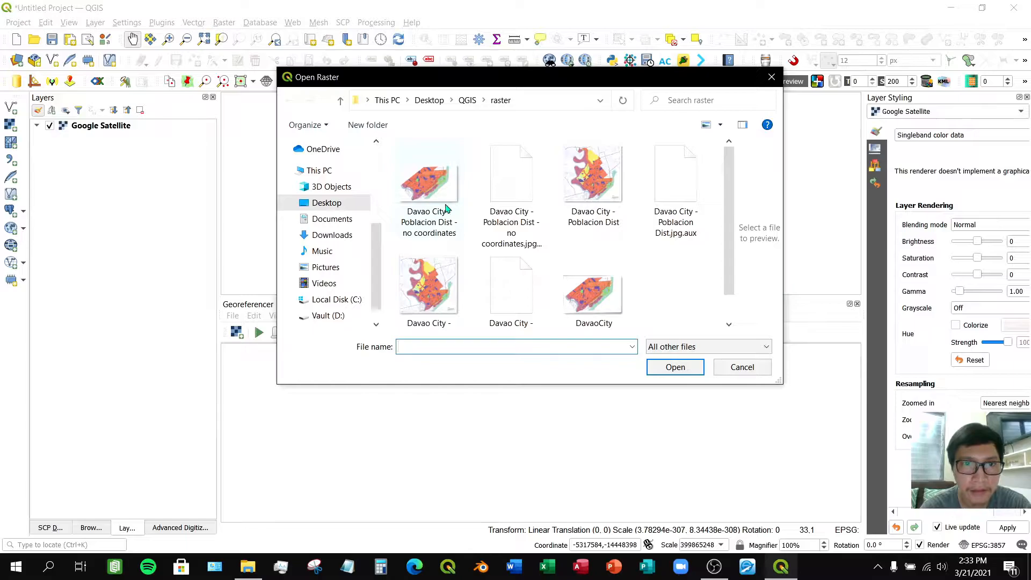
{"action": "double_click", "coordinate": [440, 178]}
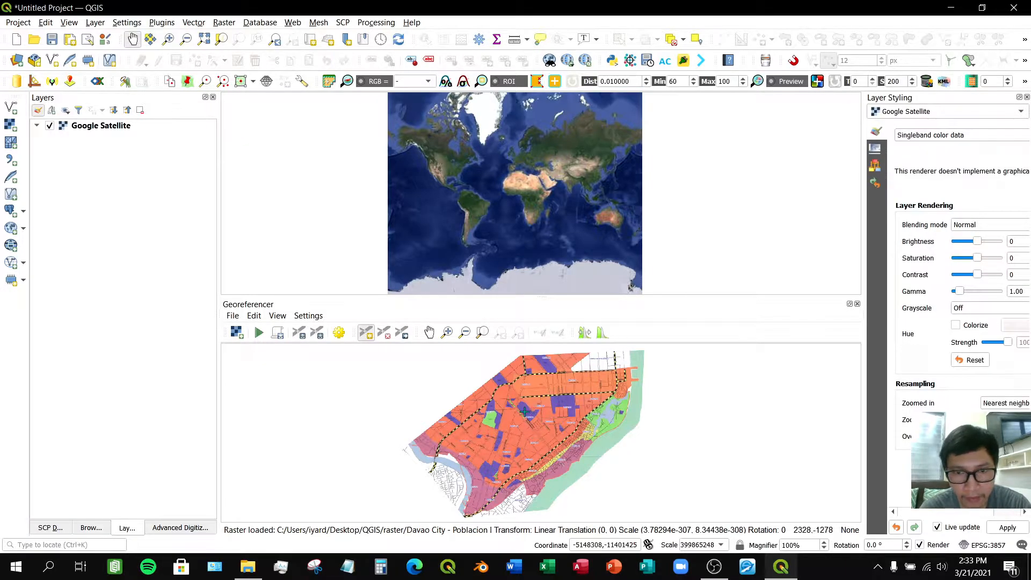
- Examine the scanned Poblacion map in the Georeferencer, looking over its streets, barangays and river crossing
{"action": "left_click", "coordinate": [428, 332]}
{"action": "left_click_drag", "start_coordinate": [560, 402], "coordinate": [534, 407]}
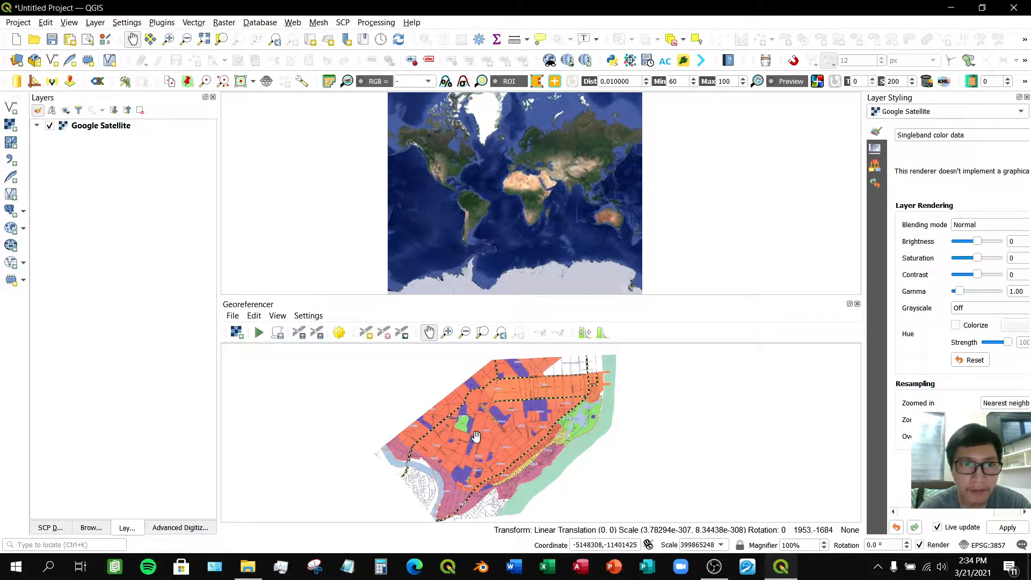
{"action": "left_click_drag", "start_coordinate": [500, 431], "coordinate": [500, 438]}
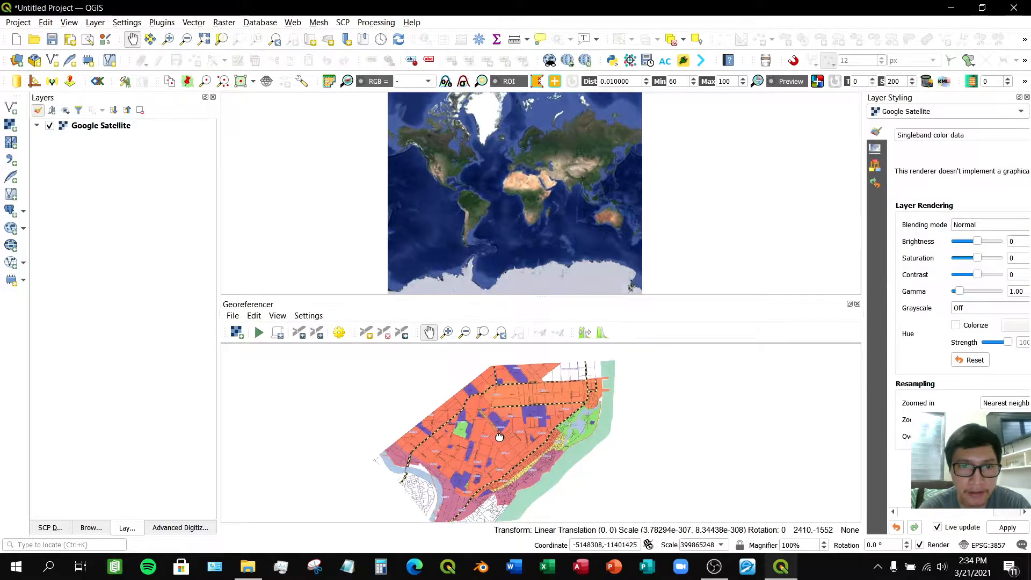
{"action": "scroll", "coordinate": [499, 438], "scroll_direction": "up", "scroll_amount": 2}
{"action": "left_click_drag", "start_coordinate": [392, 421], "coordinate": [503, 500]}
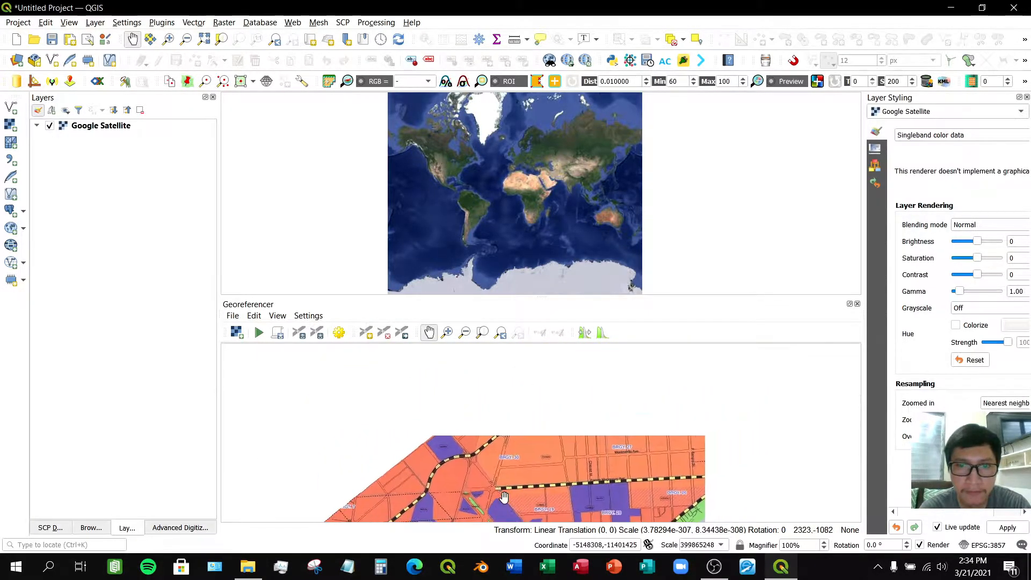
{"action": "left_click_drag", "start_coordinate": [595, 440], "coordinate": [475, 406]}
{"action": "left_click_drag", "start_coordinate": [554, 432], "coordinate": [545, 371]}
{"action": "left_click_drag", "start_coordinate": [480, 400], "coordinate": [527, 479]}
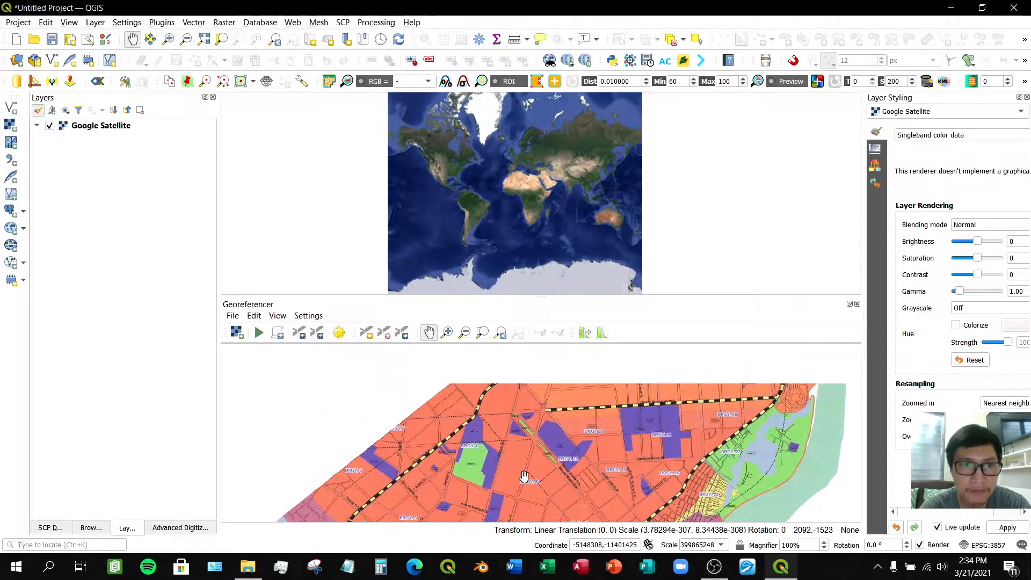
{"action": "left_click_drag", "start_coordinate": [517, 431], "coordinate": [530, 389]}
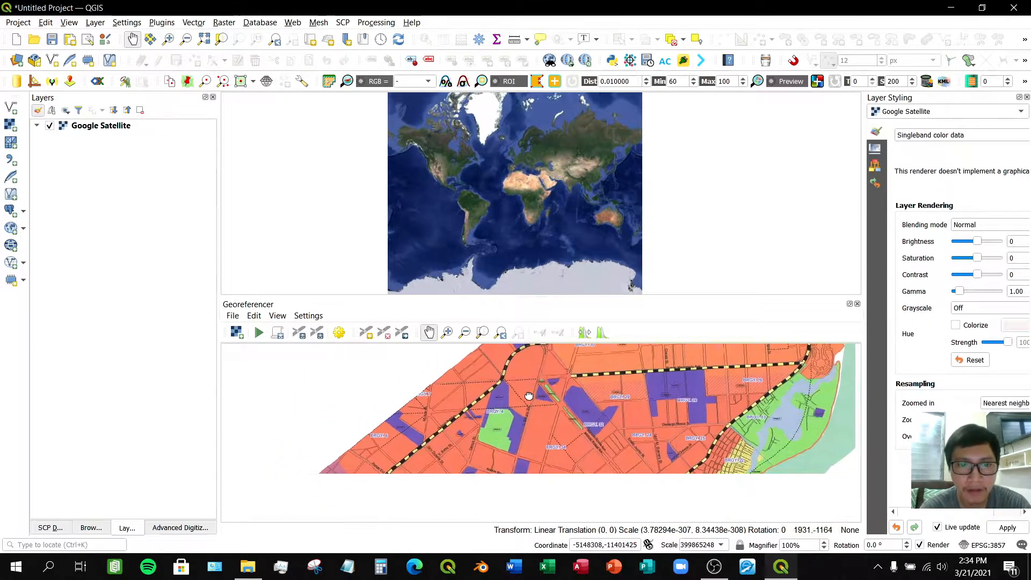
{"action": "scroll", "coordinate": [432, 456], "scroll_direction": "up", "scroll_amount": 1}
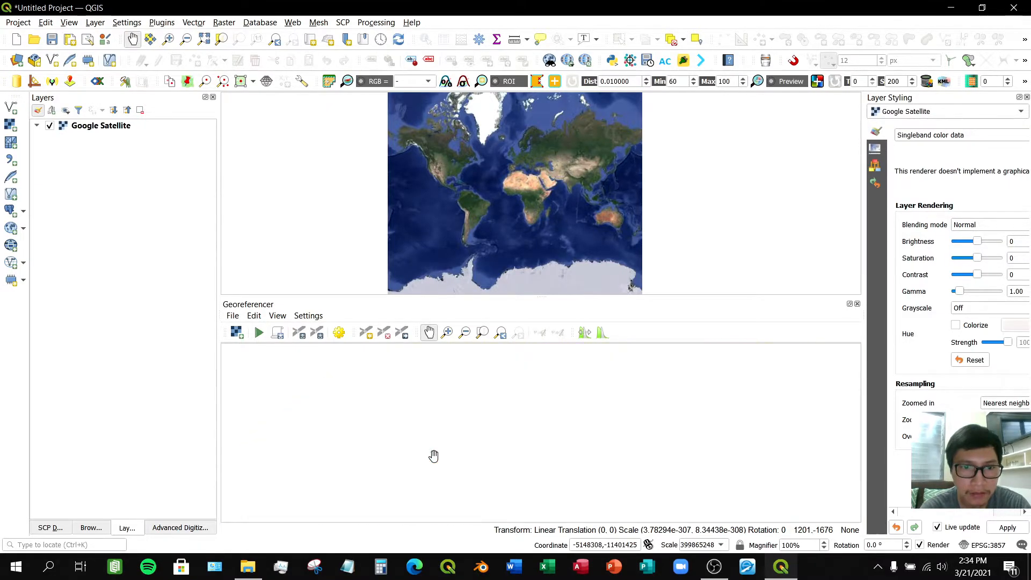
{"action": "left_click_drag", "start_coordinate": [431, 454], "coordinate": [473, 398]}
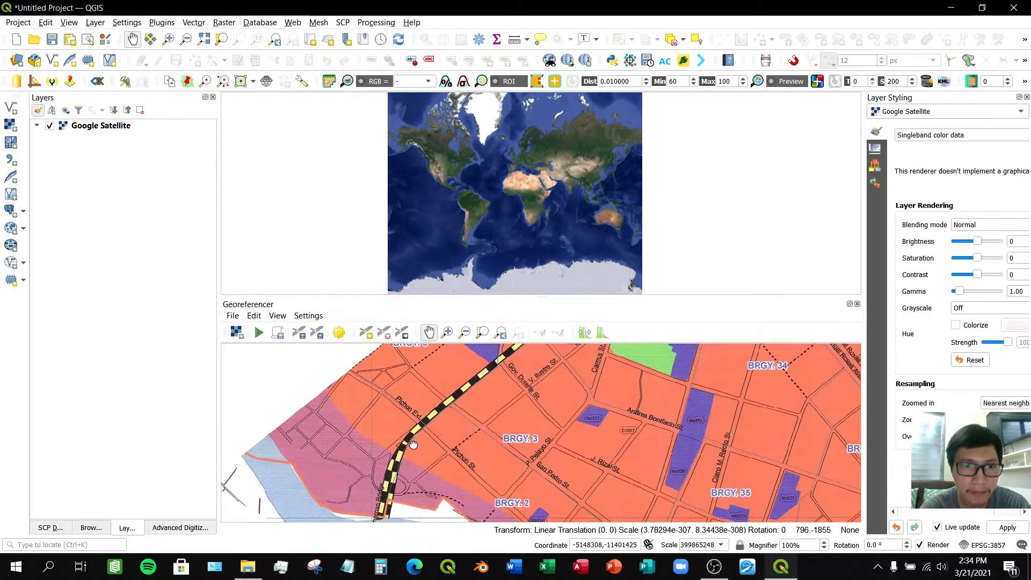
{"action": "left_click_drag", "start_coordinate": [413, 445], "coordinate": [455, 389]}
{"action": "left_click_drag", "start_coordinate": [460, 450], "coordinate": [446, 426]}
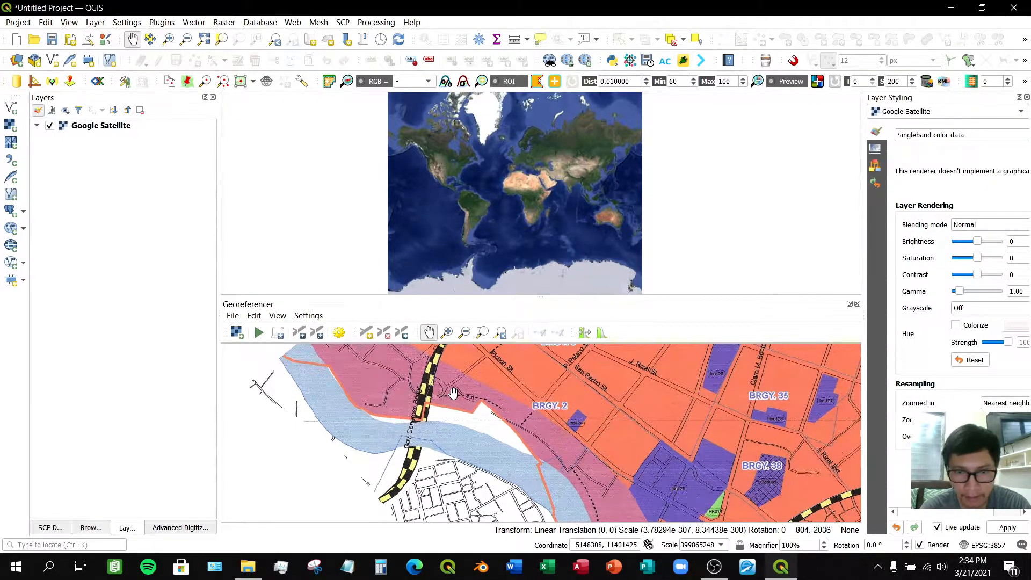
{"action": "left_click_drag", "start_coordinate": [473, 396], "coordinate": [490, 419]}
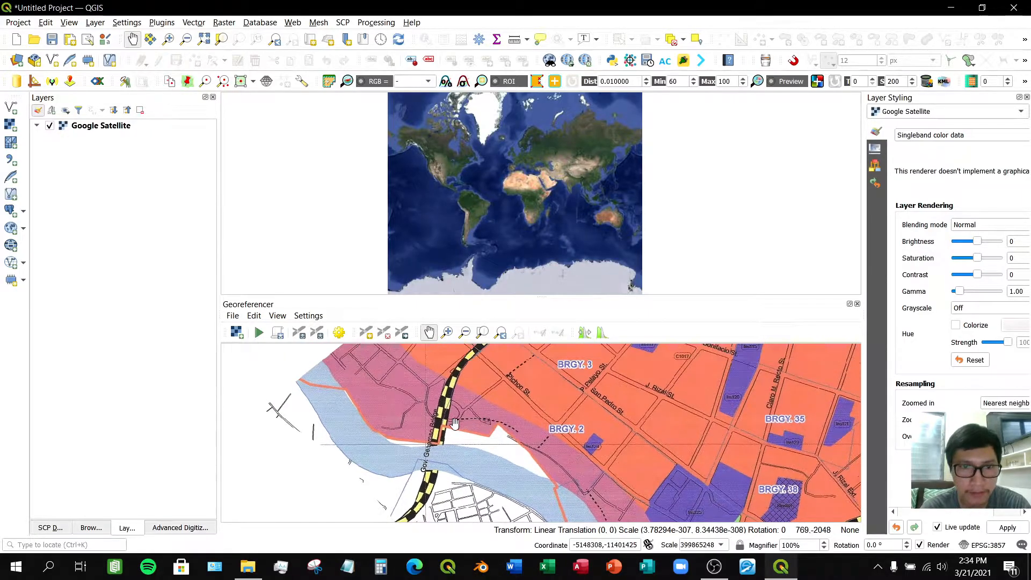
{"action": "left_click_drag", "start_coordinate": [409, 402], "coordinate": [420, 412]}
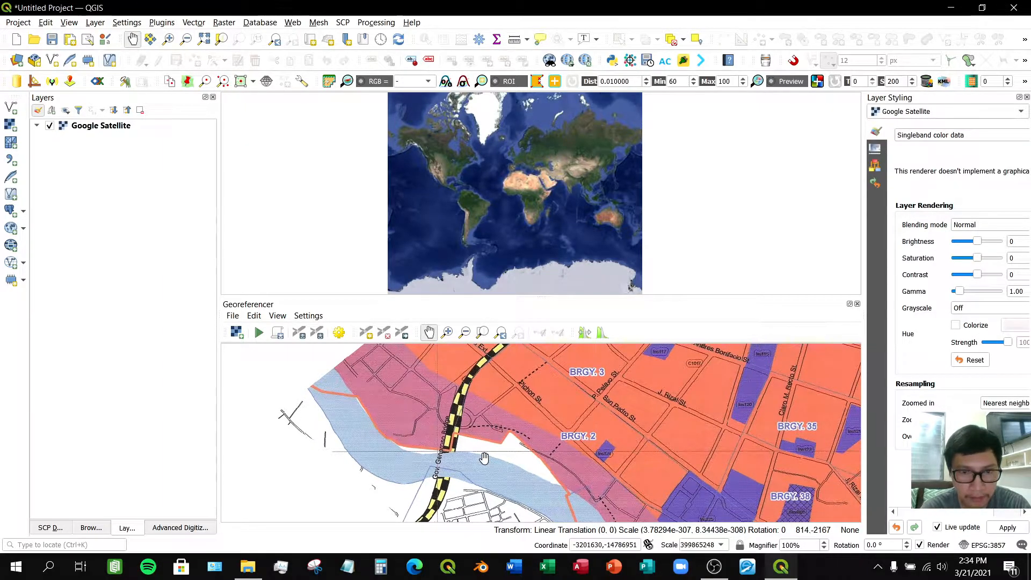
{"action": "left_click_drag", "start_coordinate": [483, 444], "coordinate": [484, 422]}
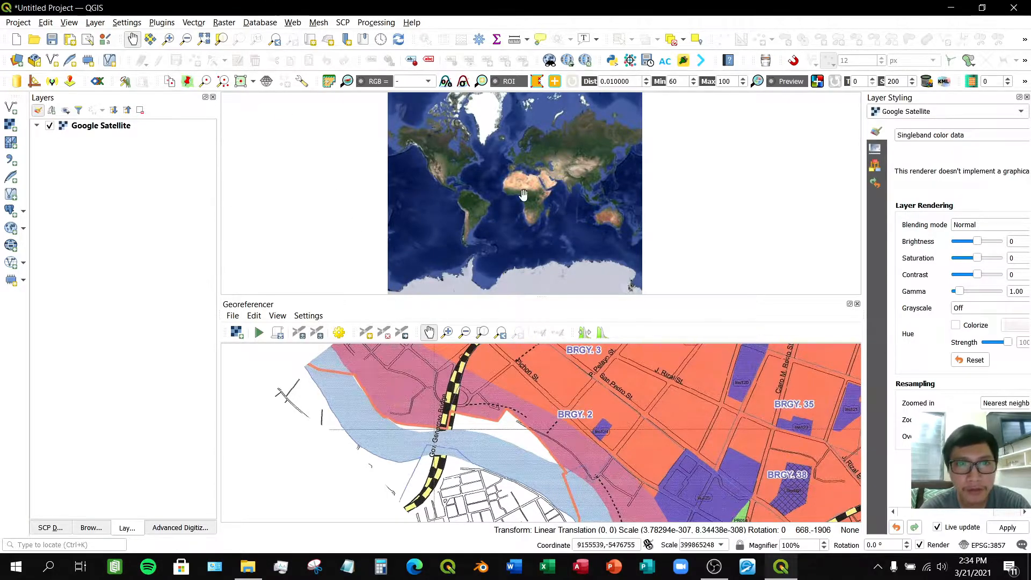
- Zoom the Google Satellite basemap into Davao City's downtown and the river in the main map canvas
{"action": "left_click", "coordinate": [168, 39]}
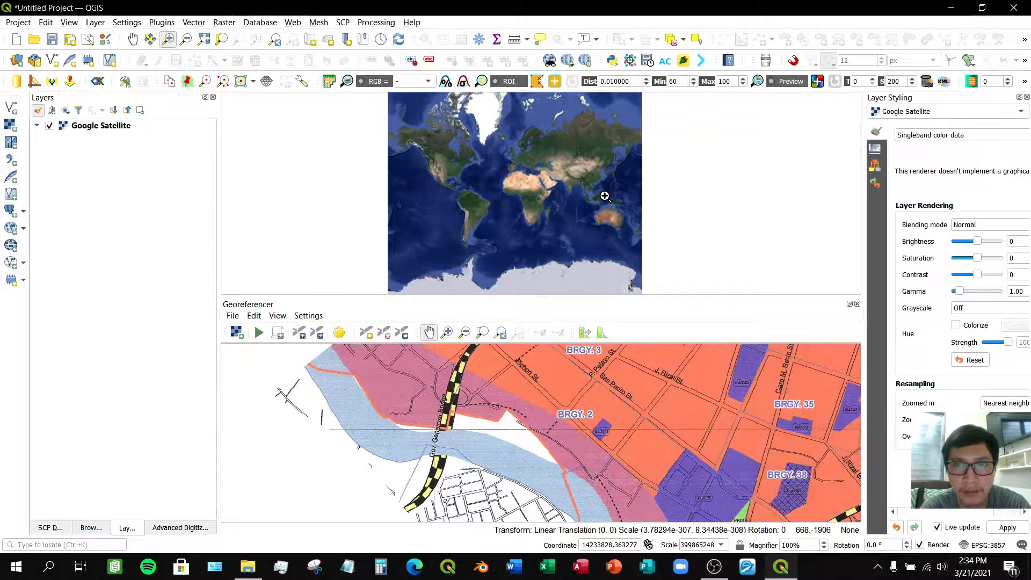
{"action": "left_click_drag", "start_coordinate": [607, 194], "coordinate": [596, 185]}
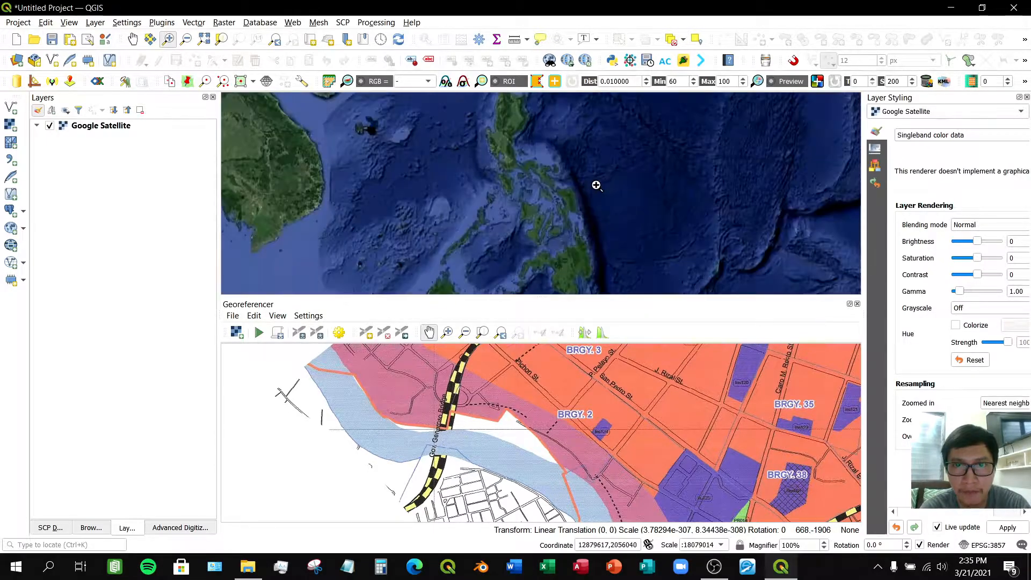
{"action": "left_click_drag", "start_coordinate": [586, 285], "coordinate": [569, 268]}
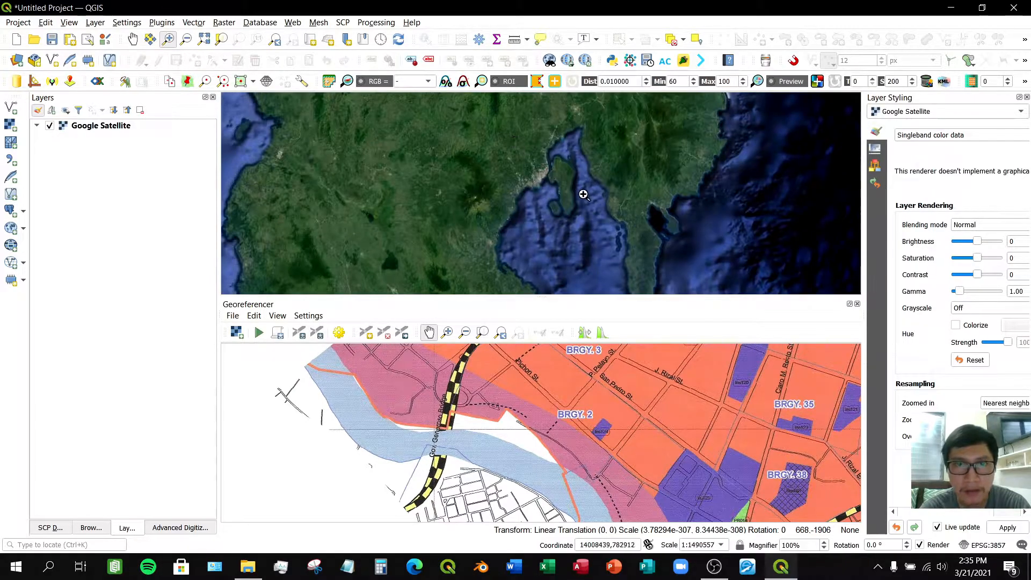
{"action": "left_click_drag", "start_coordinate": [583, 205], "coordinate": [502, 150]}
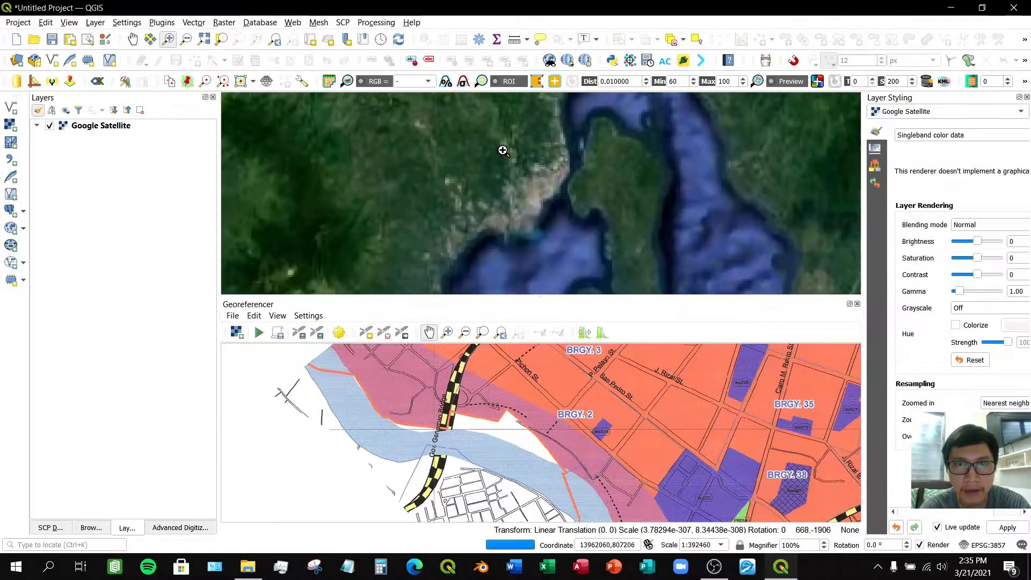
{"action": "left_click_drag", "start_coordinate": [558, 237], "coordinate": [452, 152]}
{"action": "left_click_drag", "start_coordinate": [667, 277], "coordinate": [557, 159]}
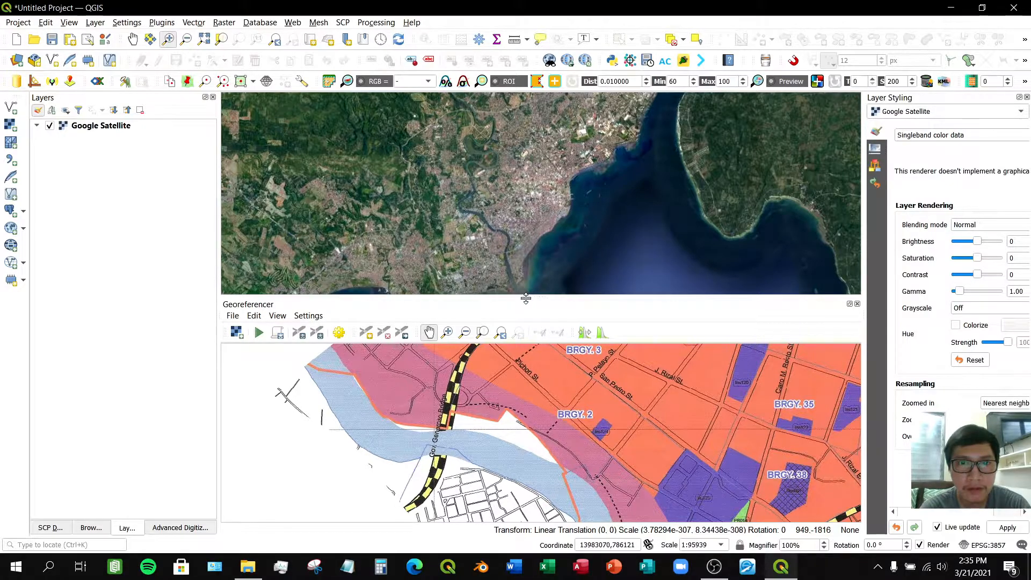
{"action": "left_click_drag", "start_coordinate": [526, 299], "coordinate": [526, 326]}
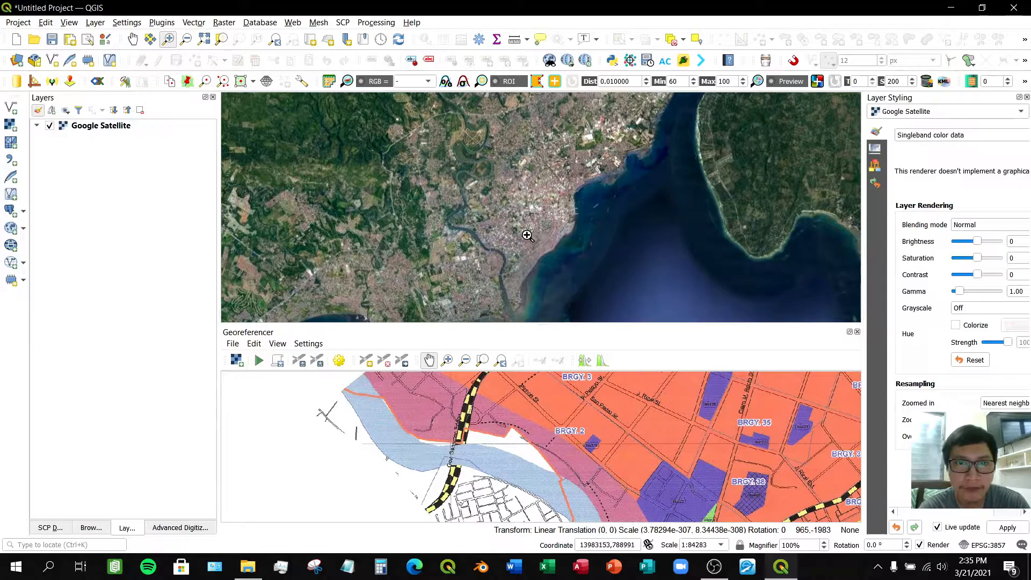
{"action": "left_click_drag", "start_coordinate": [476, 200], "coordinate": [561, 282]}
{"action": "left_click_drag", "start_coordinate": [459, 135], "coordinate": [725, 290]}
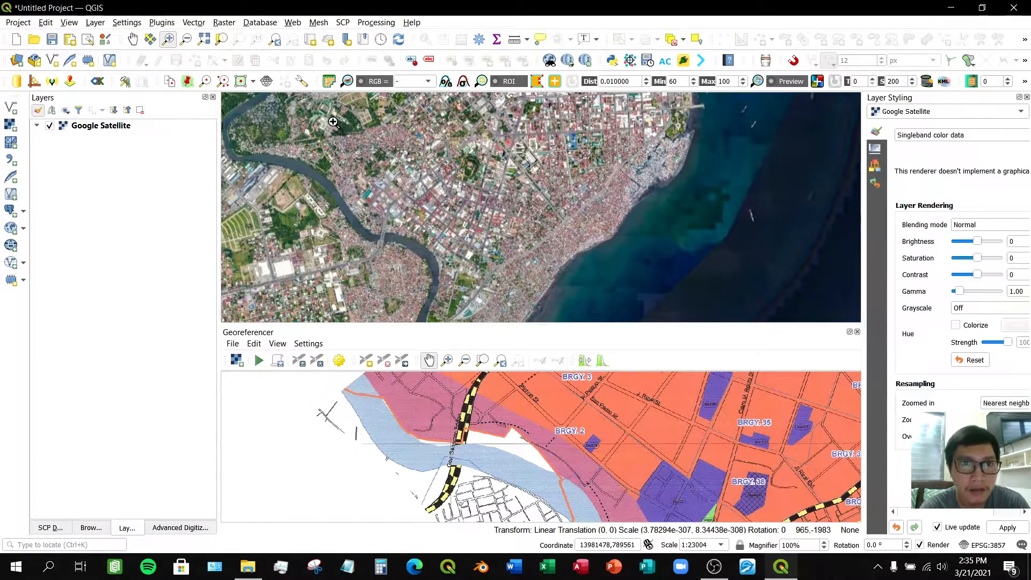
{"action": "left_click_drag", "start_coordinate": [349, 126], "coordinate": [714, 311]}
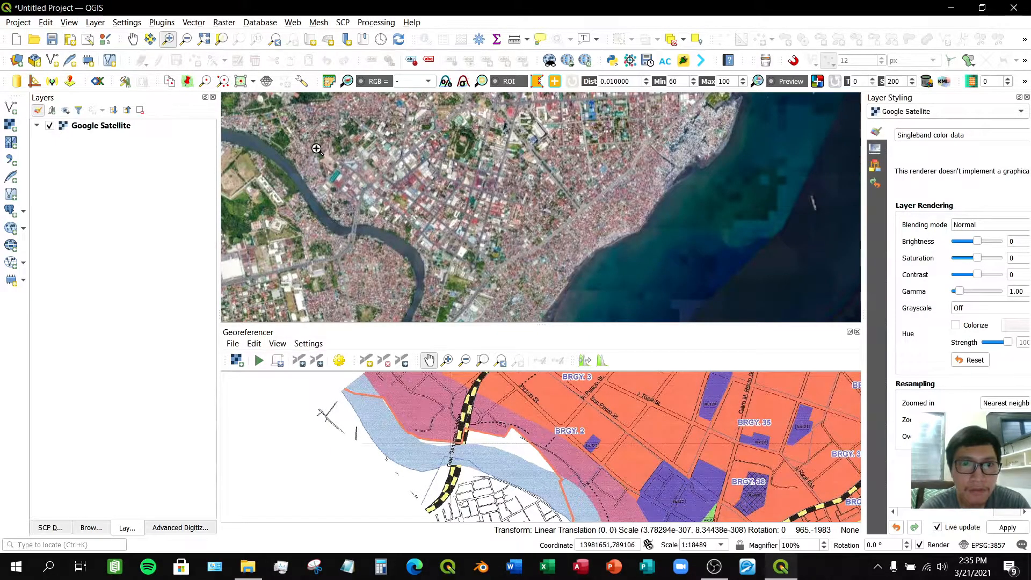
{"action": "left_click_drag", "start_coordinate": [319, 159], "coordinate": [580, 298]}
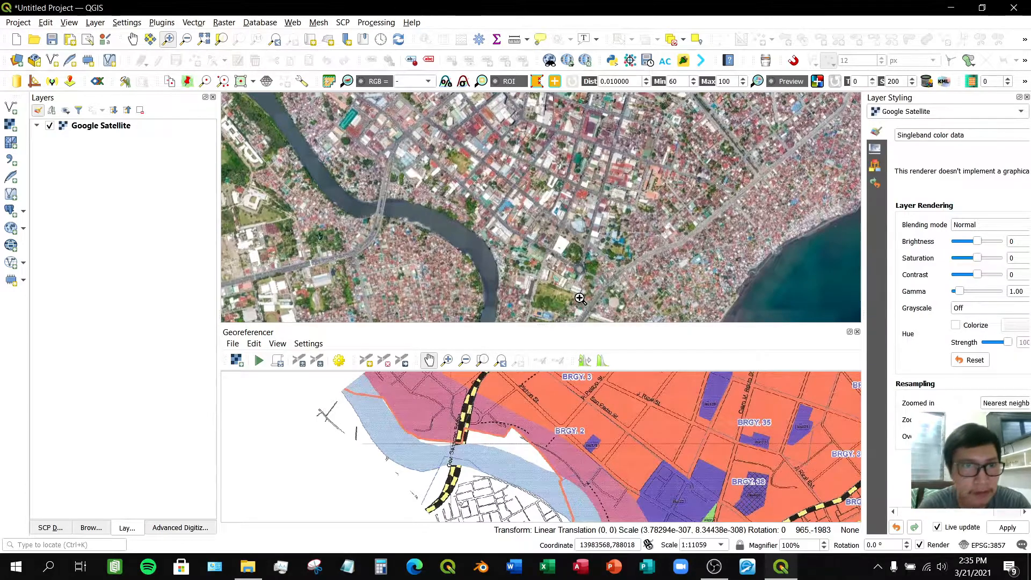
{"action": "left_click_drag", "start_coordinate": [307, 119], "coordinate": [655, 305]}
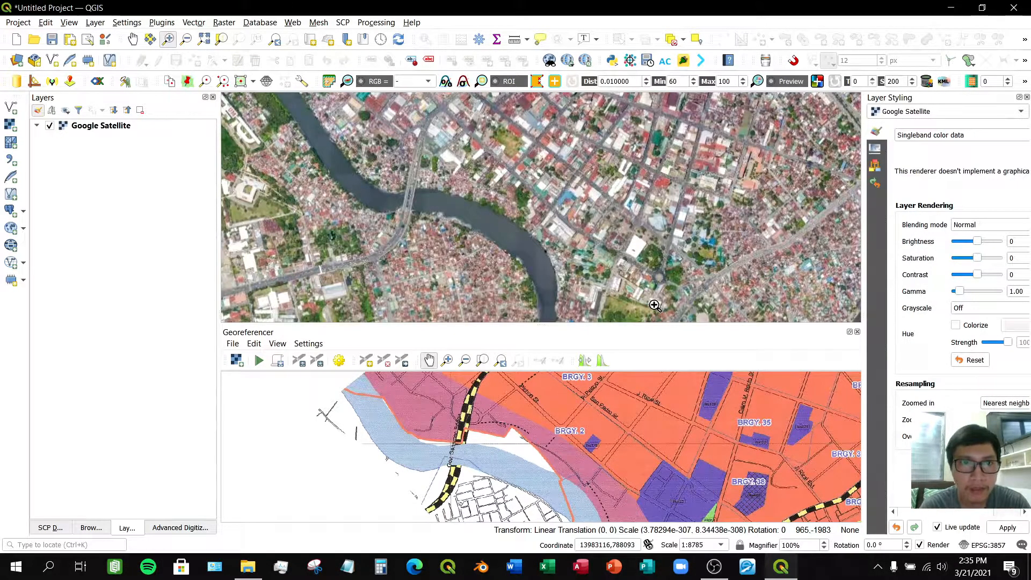
{"action": "left_click_drag", "start_coordinate": [372, 125], "coordinate": [671, 310]}
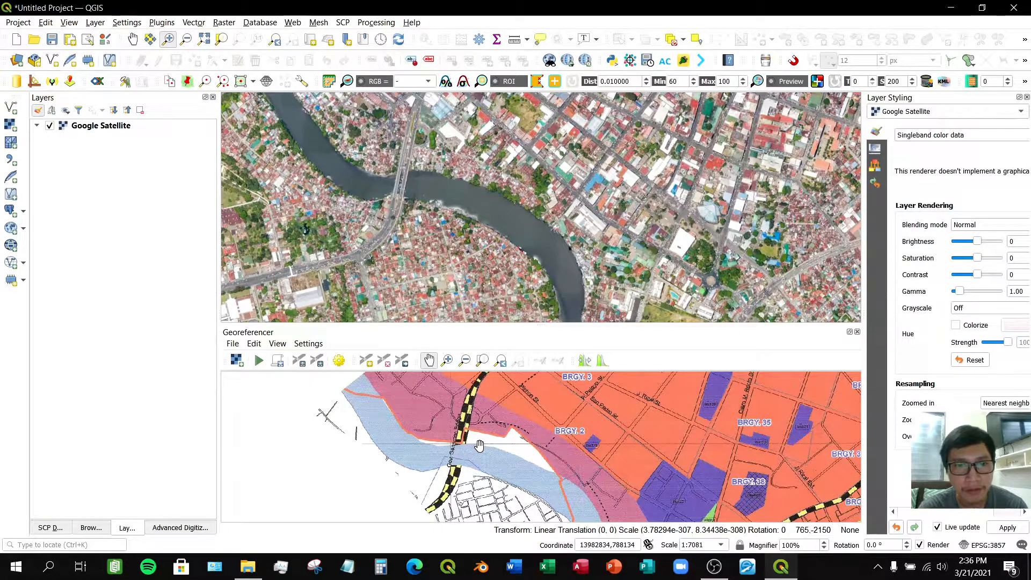
- Add a georeferencing point on the scanned map where Gov. Generoso Bridge crosses the river
{"action": "left_click_drag", "start_coordinate": [479, 445], "coordinate": [452, 434]}
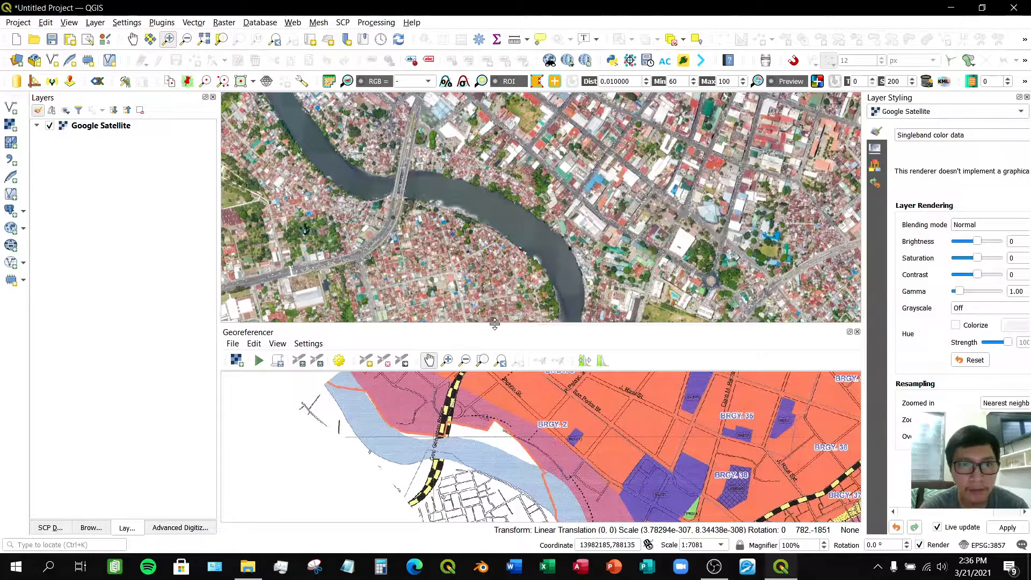
{"action": "left_click_drag", "start_coordinate": [494, 323], "coordinate": [496, 309]}
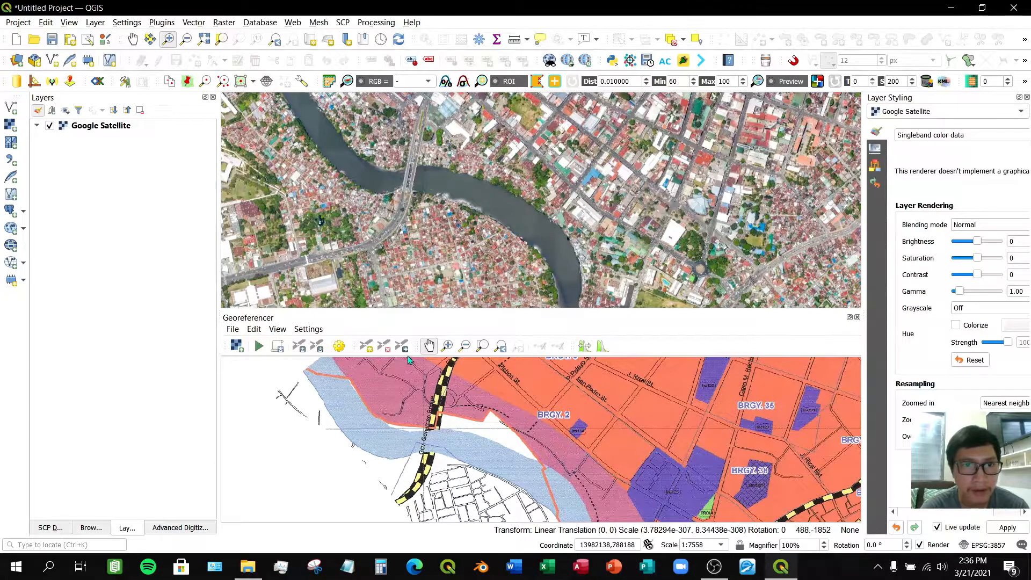
{"action": "left_click", "coordinate": [447, 346]}
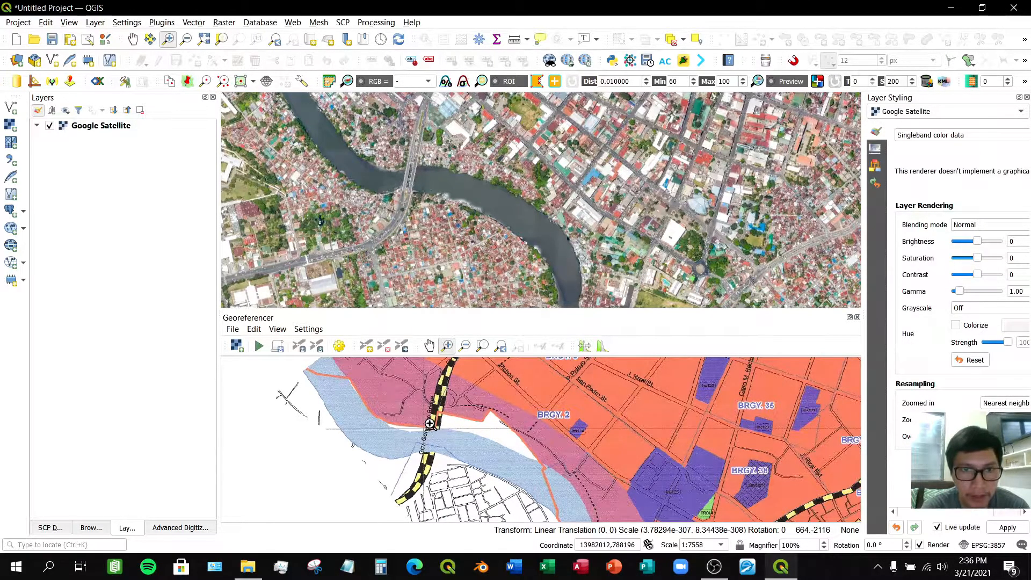
{"action": "left_click_drag", "start_coordinate": [407, 406], "coordinate": [462, 470]}
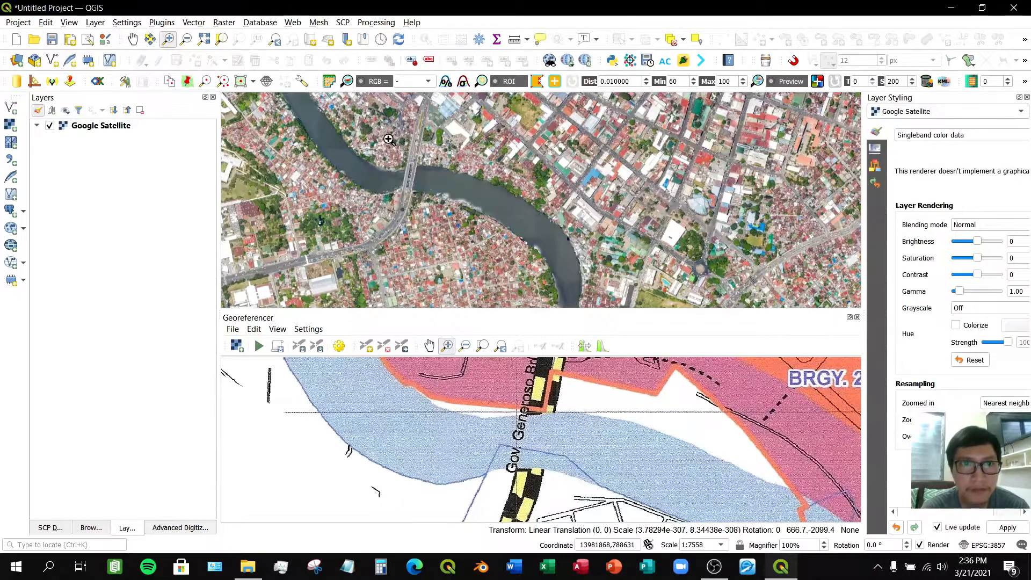
{"action": "left_click_drag", "start_coordinate": [383, 135], "coordinate": [440, 207]}
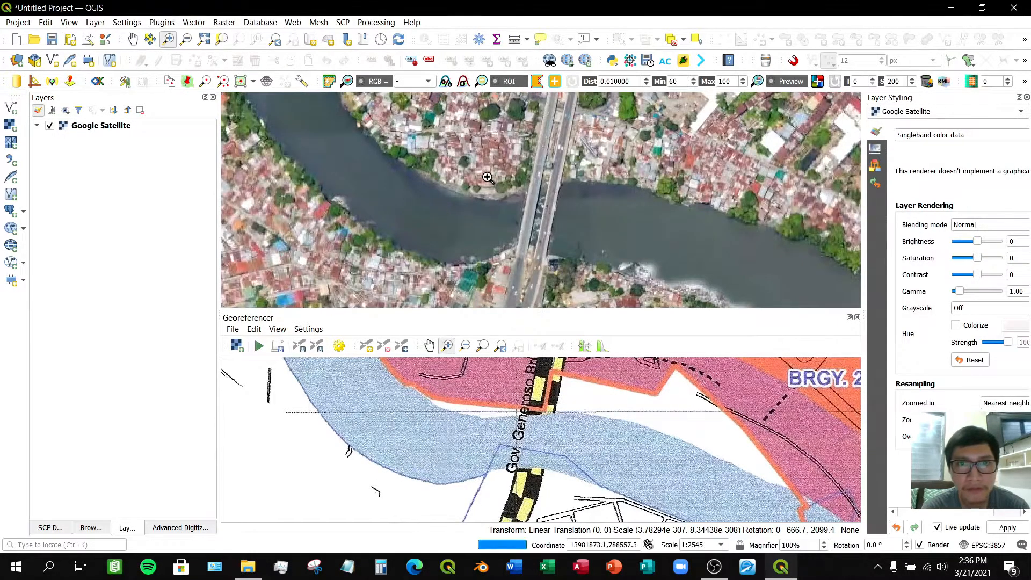
{"action": "left_click_drag", "start_coordinate": [498, 153], "coordinate": [577, 274]}
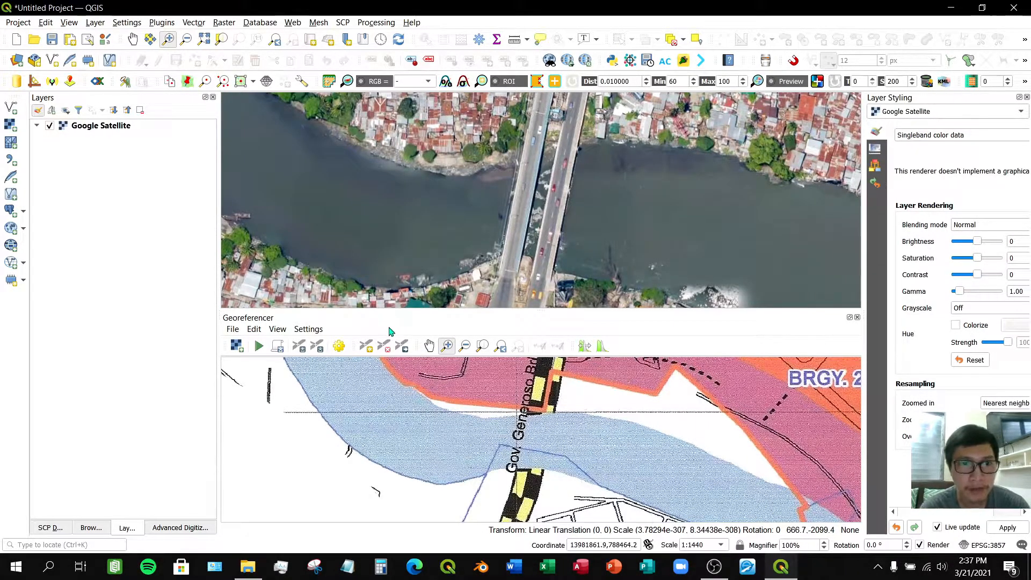
{"action": "left_click", "coordinate": [369, 344]}
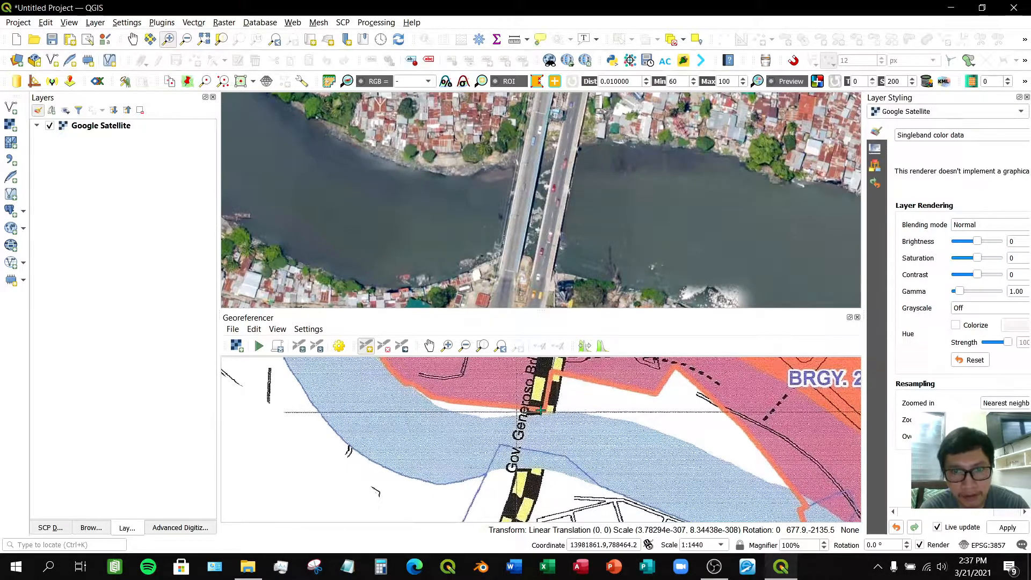
{"action": "scroll", "coordinate": [541, 410], "scroll_direction": "up", "scroll_amount": 4}
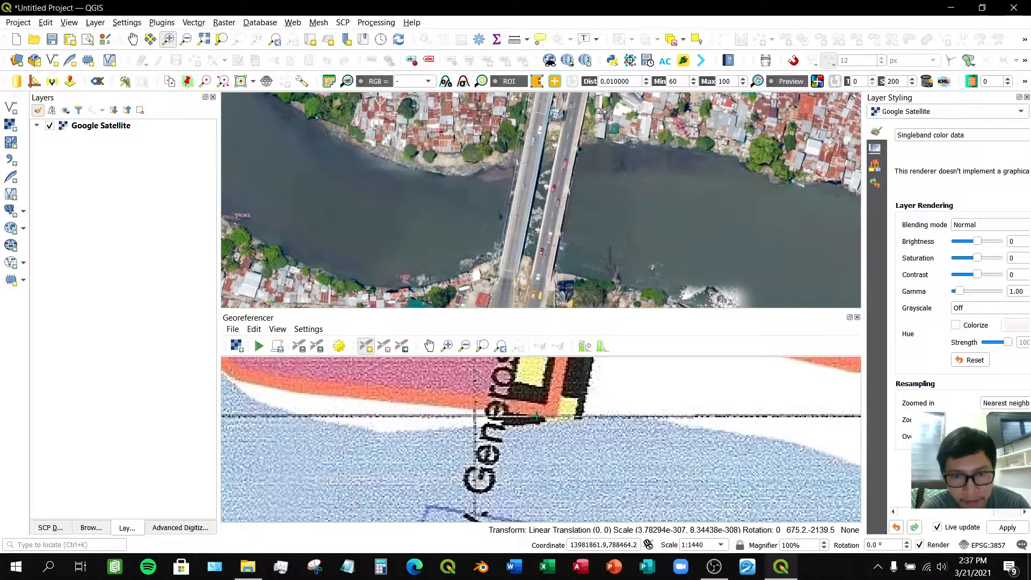
{"action": "left_click", "coordinate": [539, 416]}
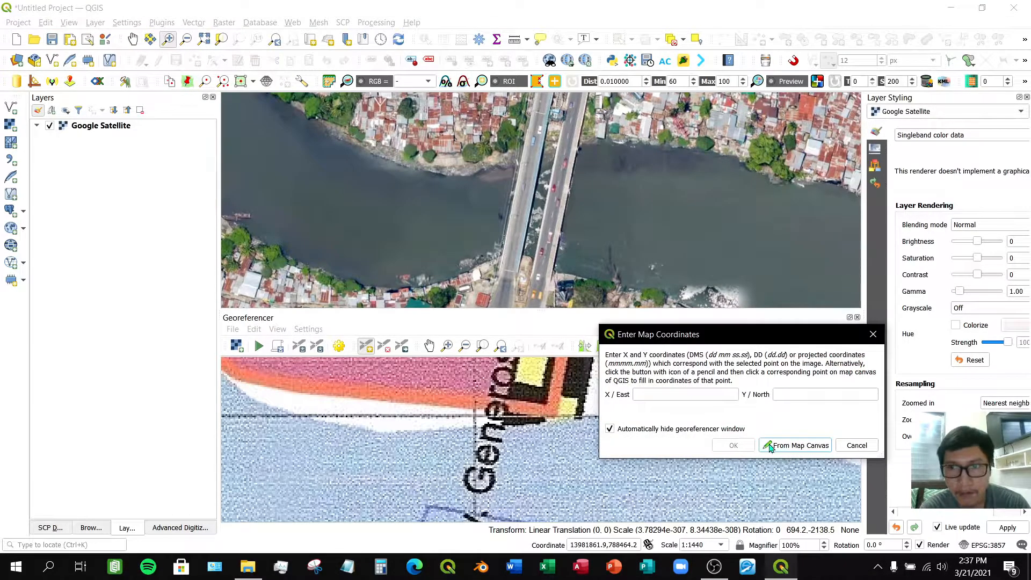
- Try to capture the bridge point's map coordinates from the satellite canvas, then close the coordinates dialog
{"action": "left_click_drag", "start_coordinate": [756, 337], "coordinate": [737, 162]}
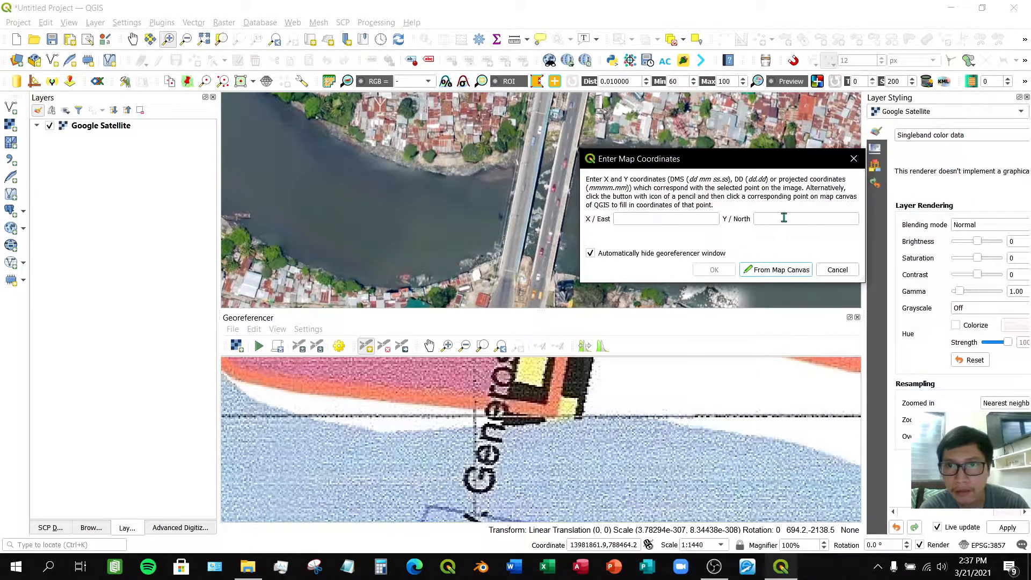
{"action": "left_click", "coordinate": [702, 216]}
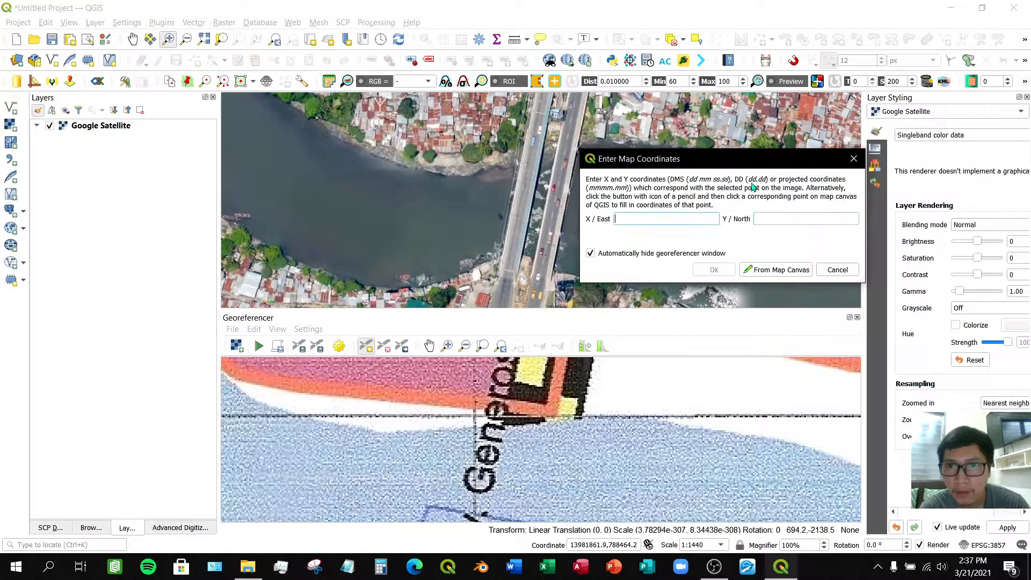
{"action": "left_click_drag", "start_coordinate": [755, 159], "coordinate": [755, 129]}
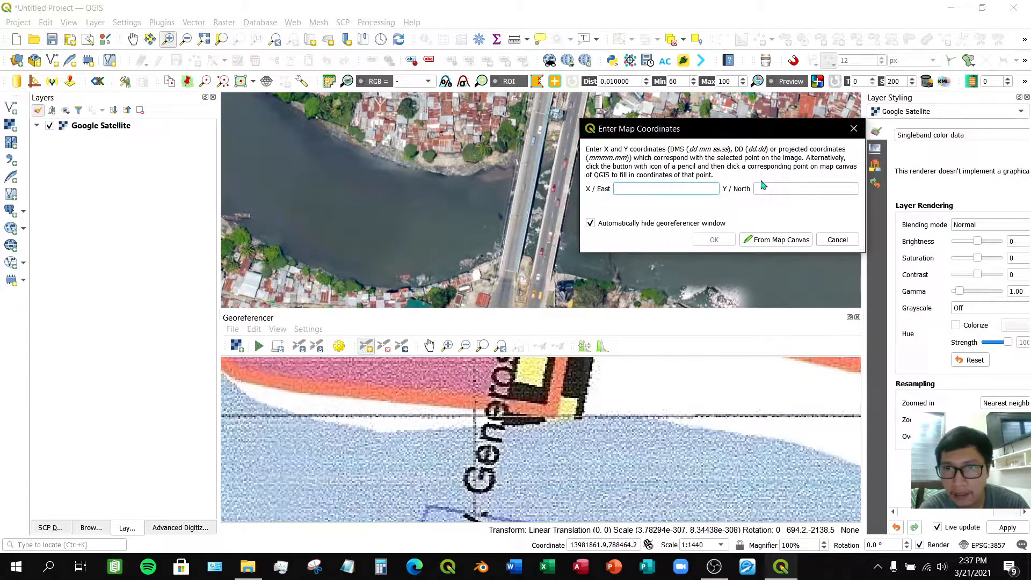
{"action": "left_click", "coordinate": [771, 243]}
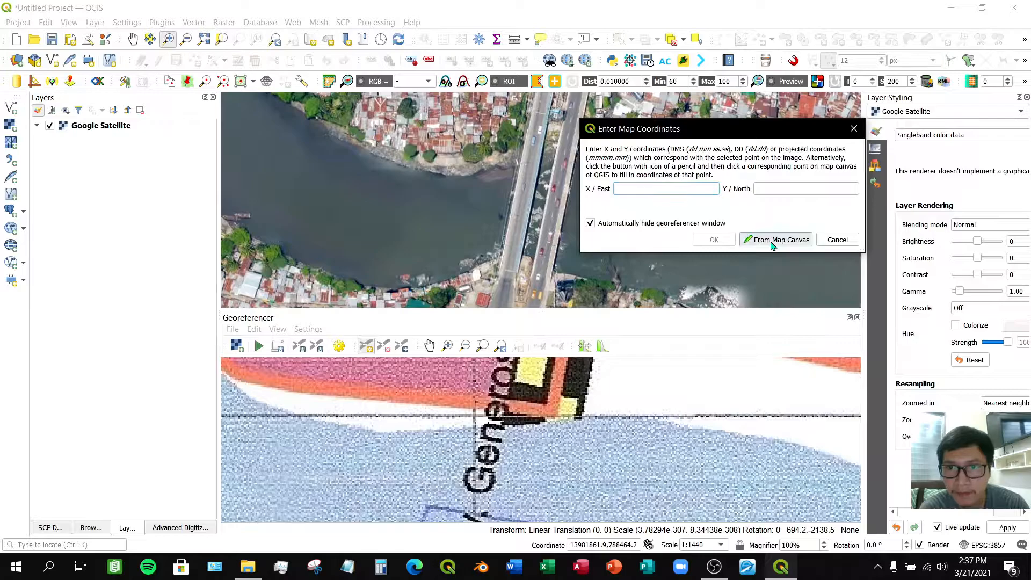
{"action": "left_click_drag", "start_coordinate": [725, 133], "coordinate": [827, 124]}
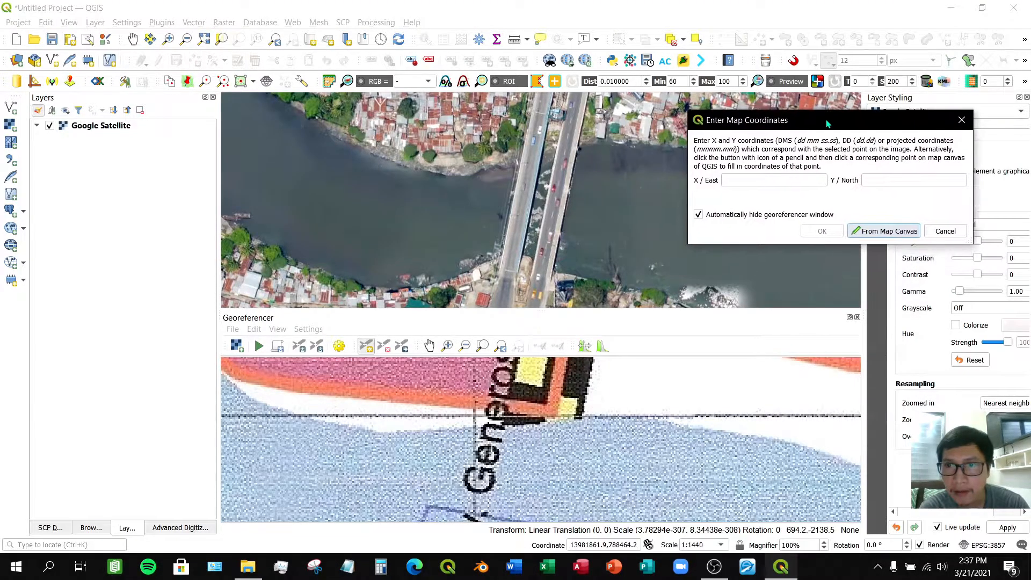
{"action": "left_click", "coordinate": [877, 231]}
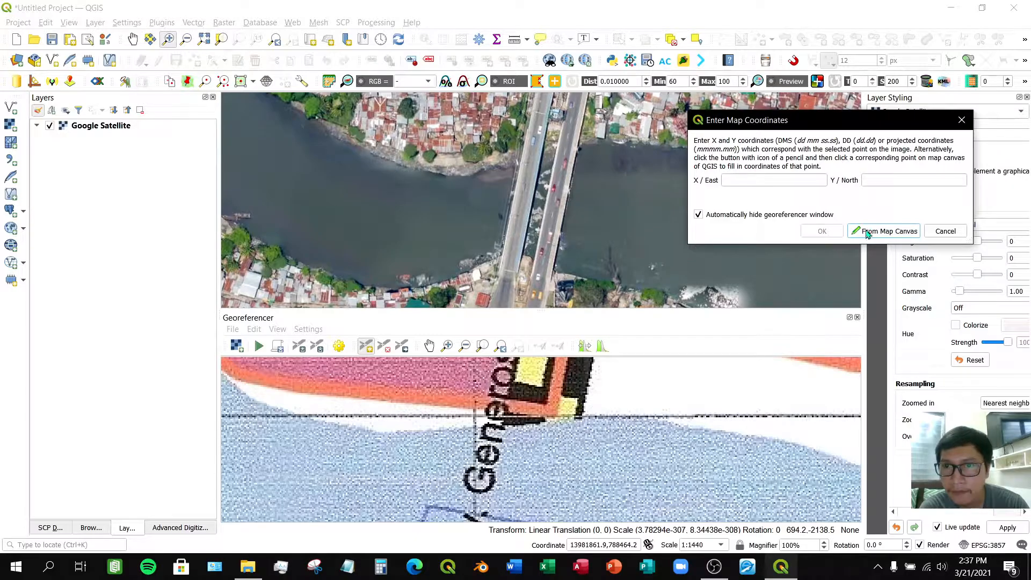
{"action": "left_click", "coordinate": [894, 231]}
{"action": "left_click", "coordinate": [893, 231]}
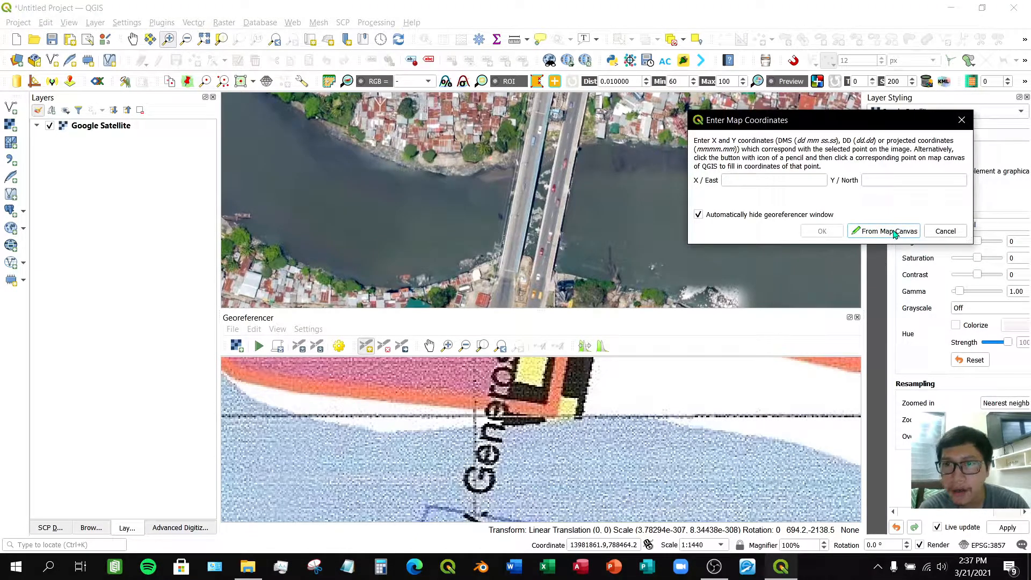
{"action": "left_click", "coordinate": [871, 236]}
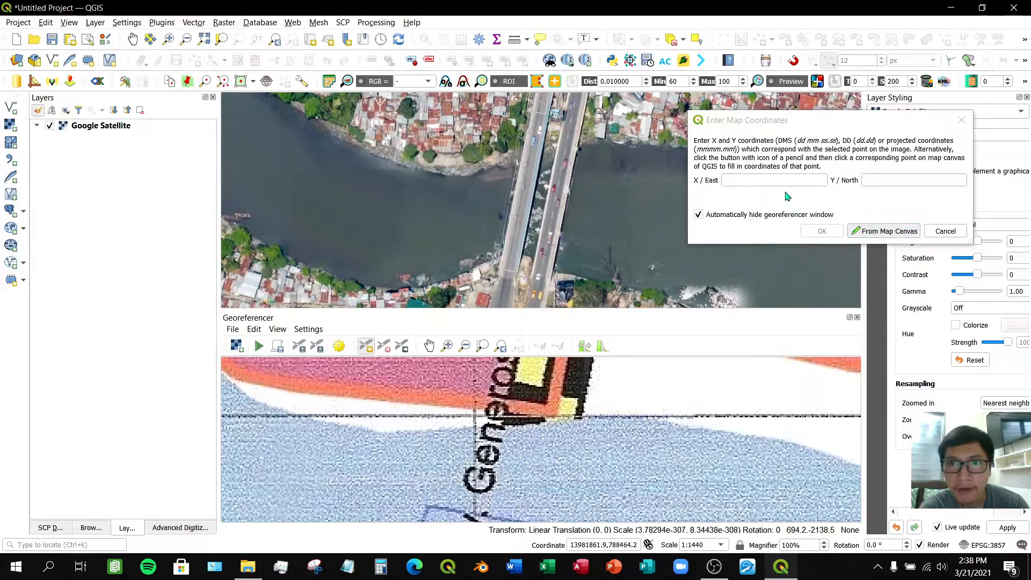
{"action": "left_click", "coordinate": [551, 141]}
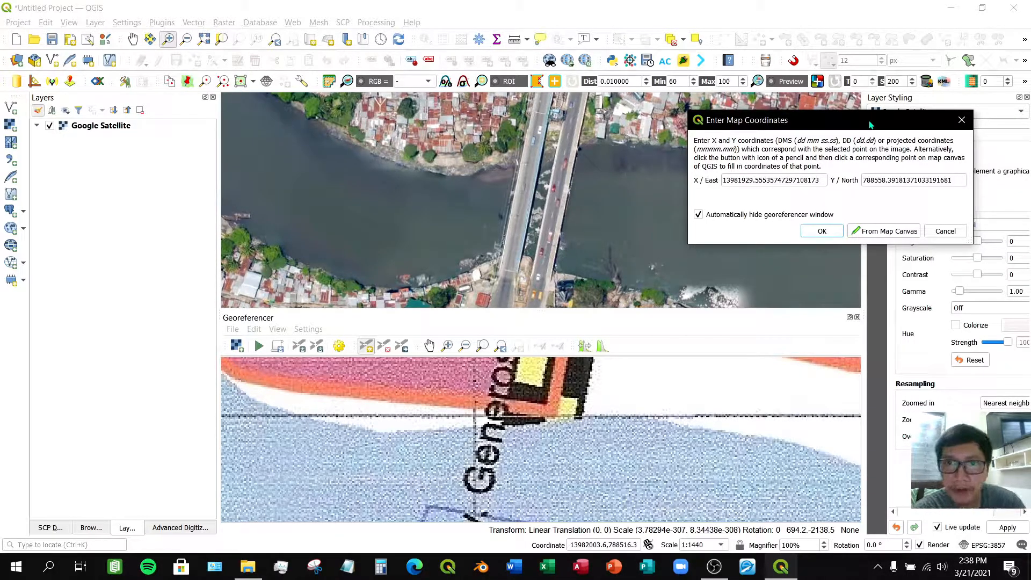
{"action": "left_click_drag", "start_coordinate": [870, 125], "coordinate": [379, 118]}
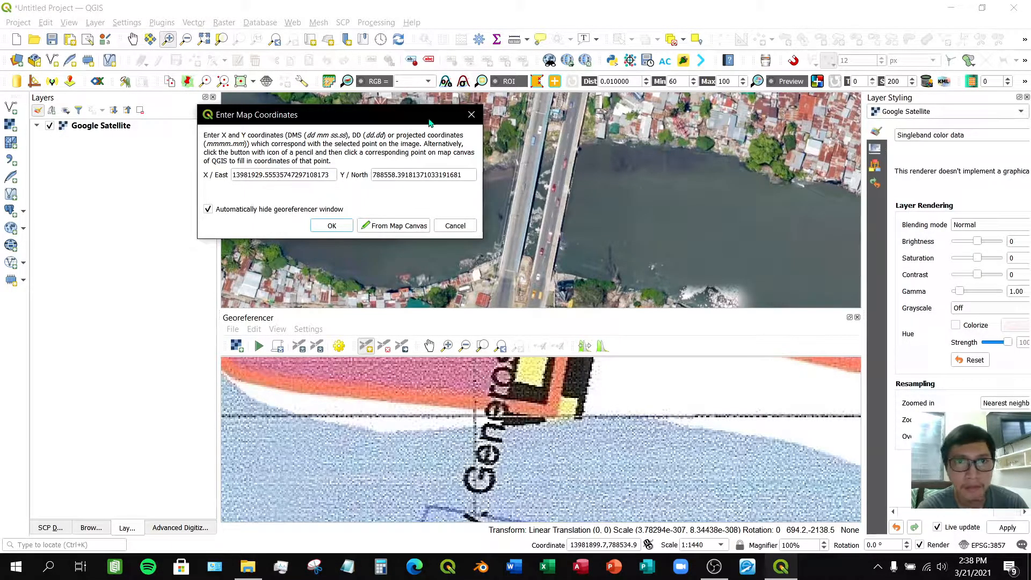
{"action": "left_click", "coordinate": [468, 116]}
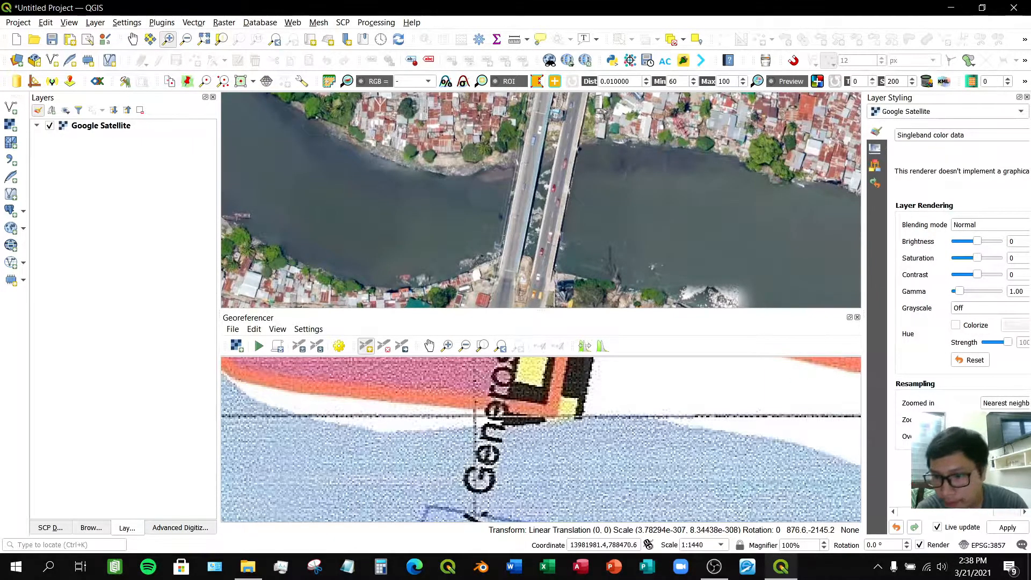
- Set the project CRS to Luzon 1911 (EPSG:4253), accepting the default transformation for Google Satellite
{"action": "left_click", "coordinate": [984, 547]}
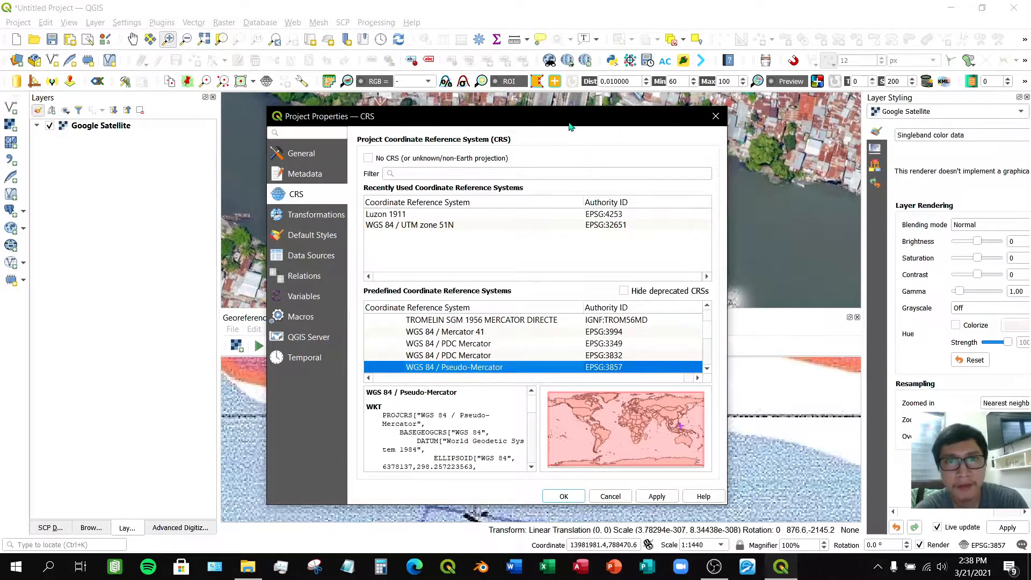
{"action": "left_click_drag", "start_coordinate": [568, 121], "coordinate": [667, 98]}
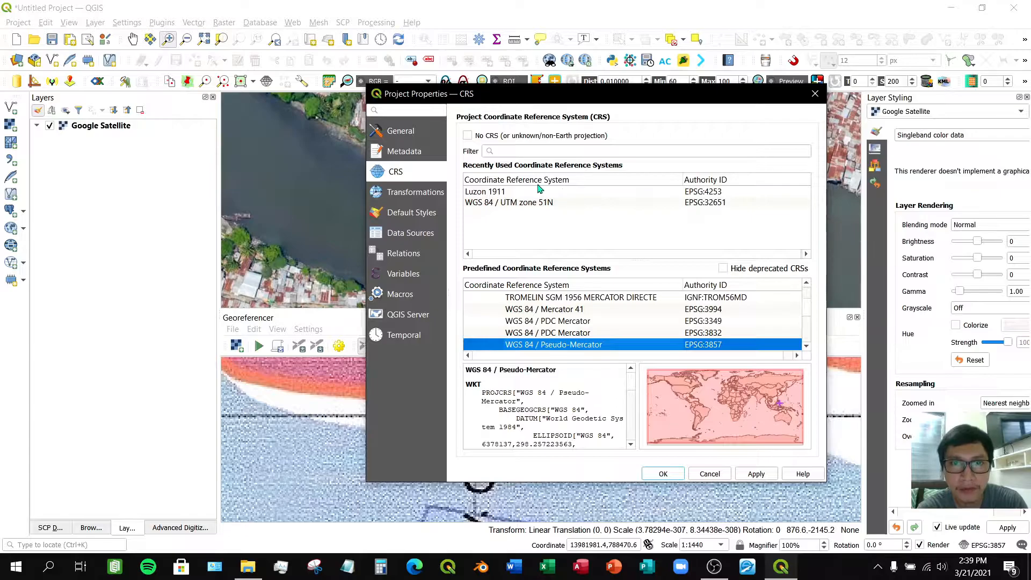
{"action": "left_click", "coordinate": [503, 192]}
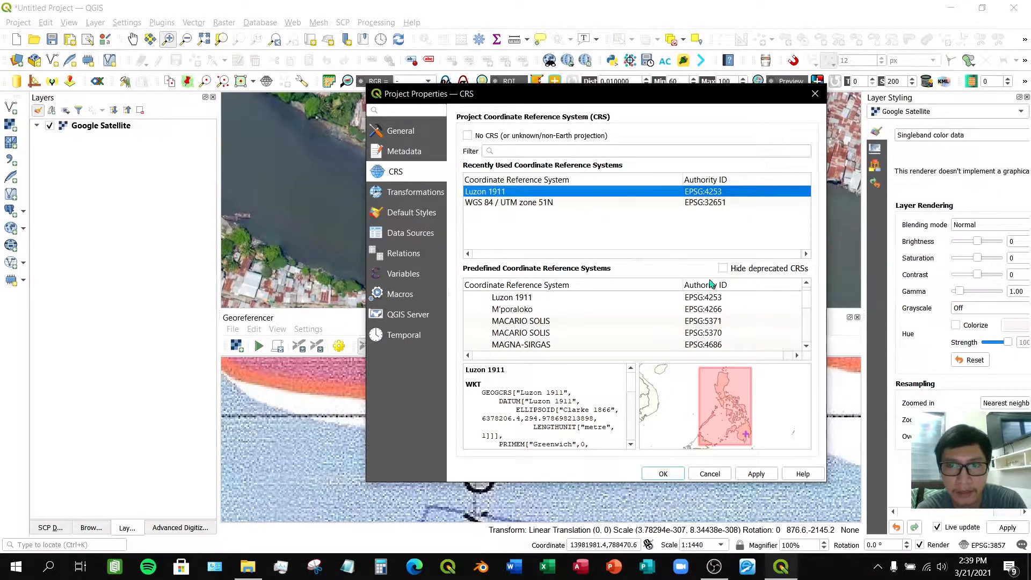
{"action": "left_click_drag", "start_coordinate": [728, 99], "coordinate": [664, 103]}
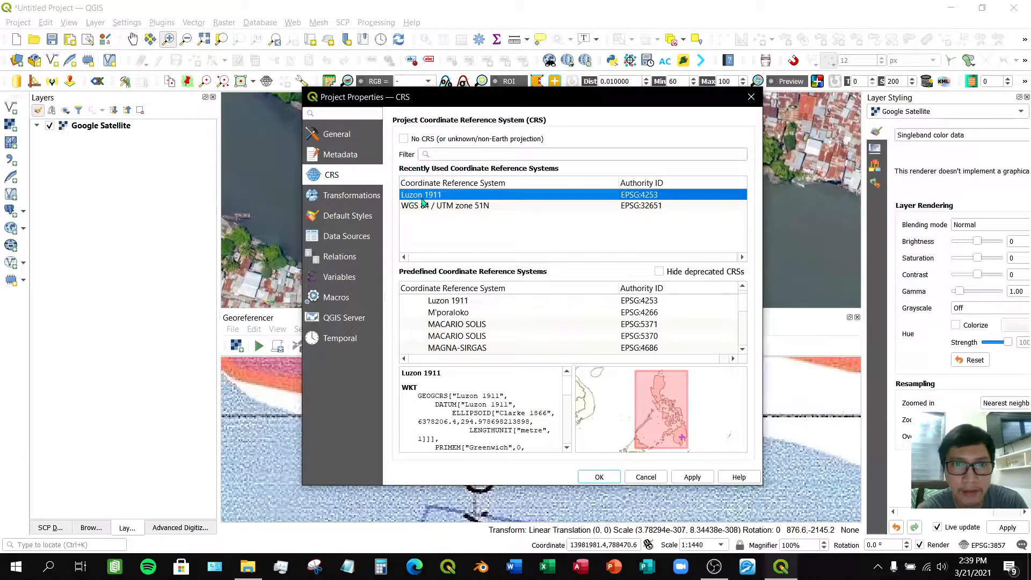
{"action": "left_click", "coordinate": [699, 478]}
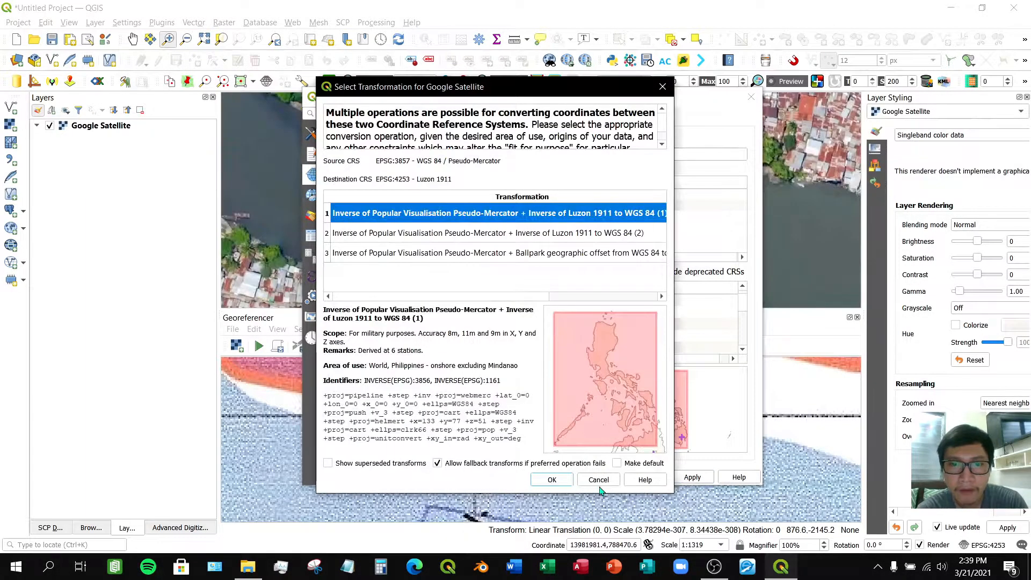
{"action": "left_click", "coordinate": [558, 480]}
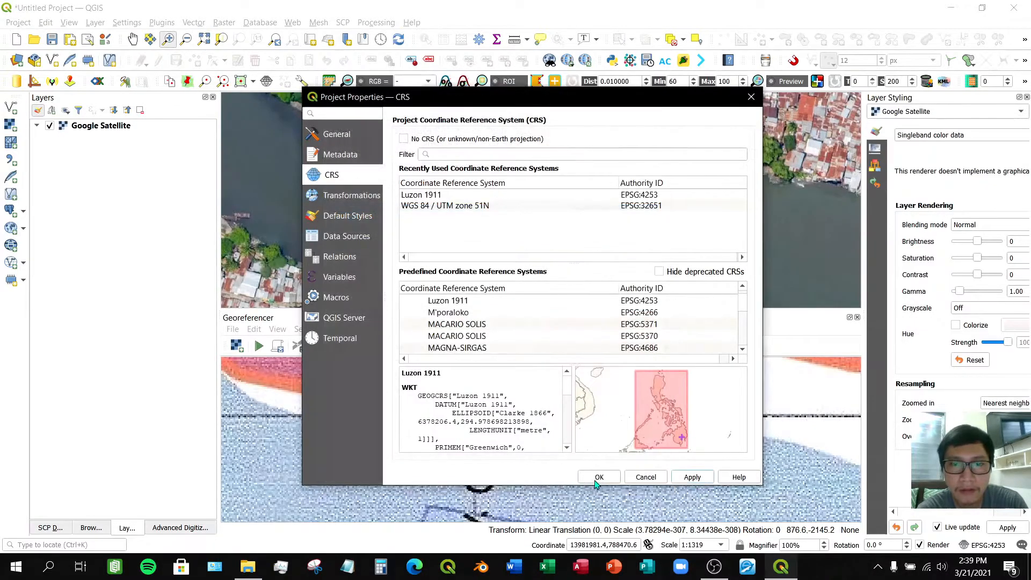
{"action": "left_click", "coordinate": [601, 477]}
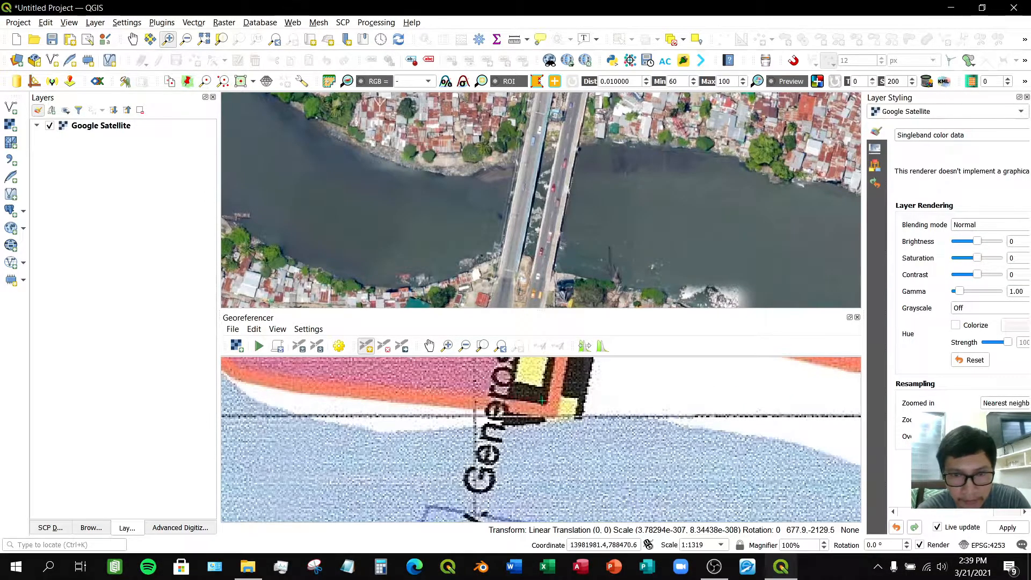
- Place a control point on the scanned map where Gov. Generoso Bridge meets the river's north bank
{"action": "scroll", "coordinate": [541, 400], "scroll_direction": "down", "scroll_amount": 1}
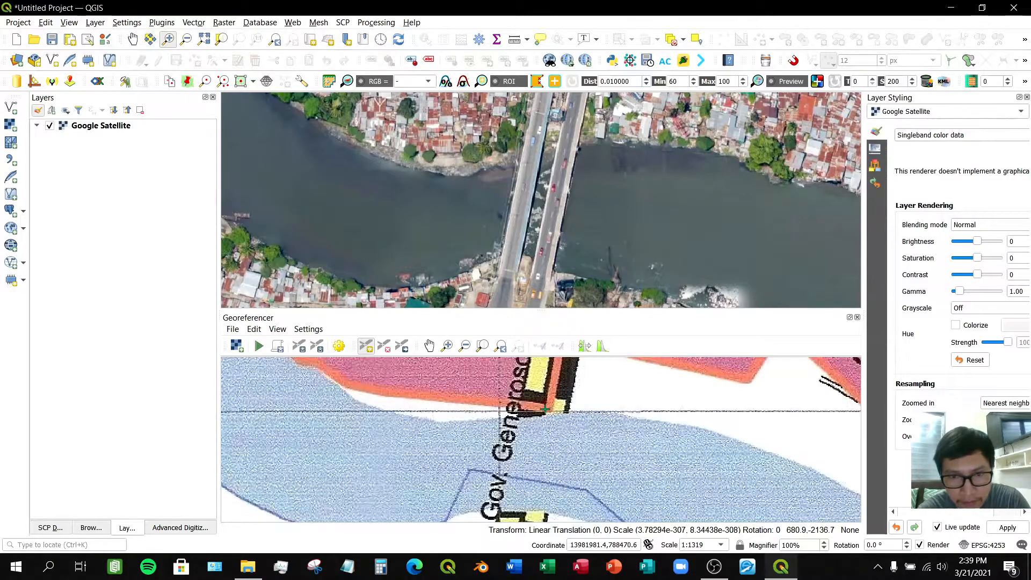
{"action": "scroll", "coordinate": [545, 409], "scroll_direction": "up", "scroll_amount": 2}
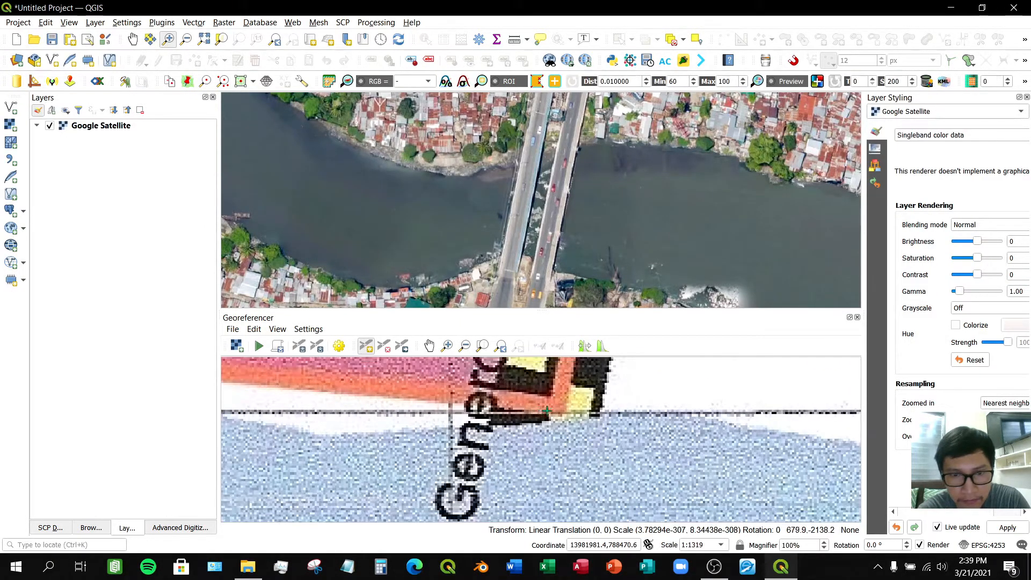
{"action": "left_click", "coordinate": [546, 410]}
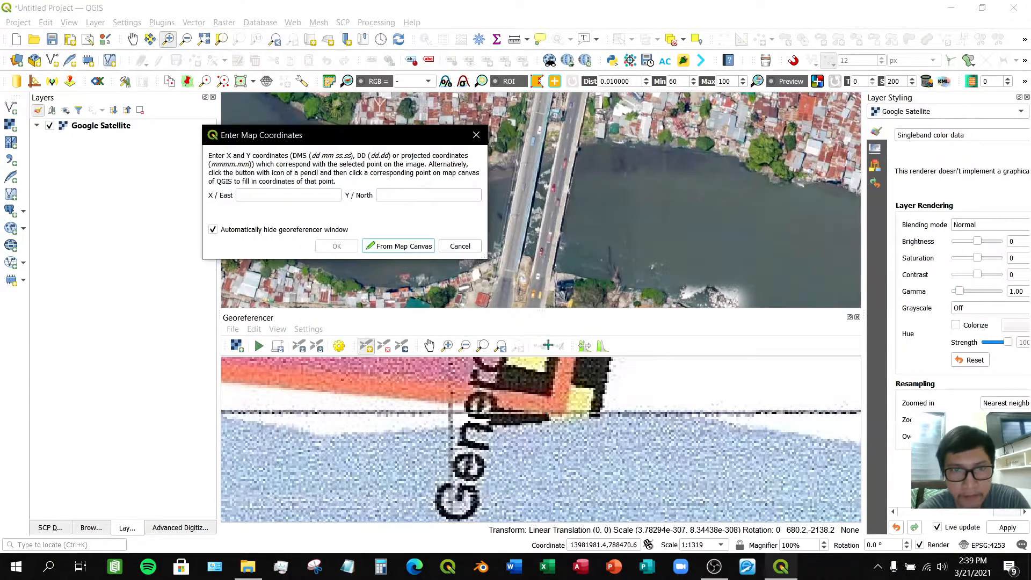
- Capture the control point's coordinates from the matching bridge spot on the satellite map and confirm them
{"action": "left_click", "coordinate": [400, 247]}
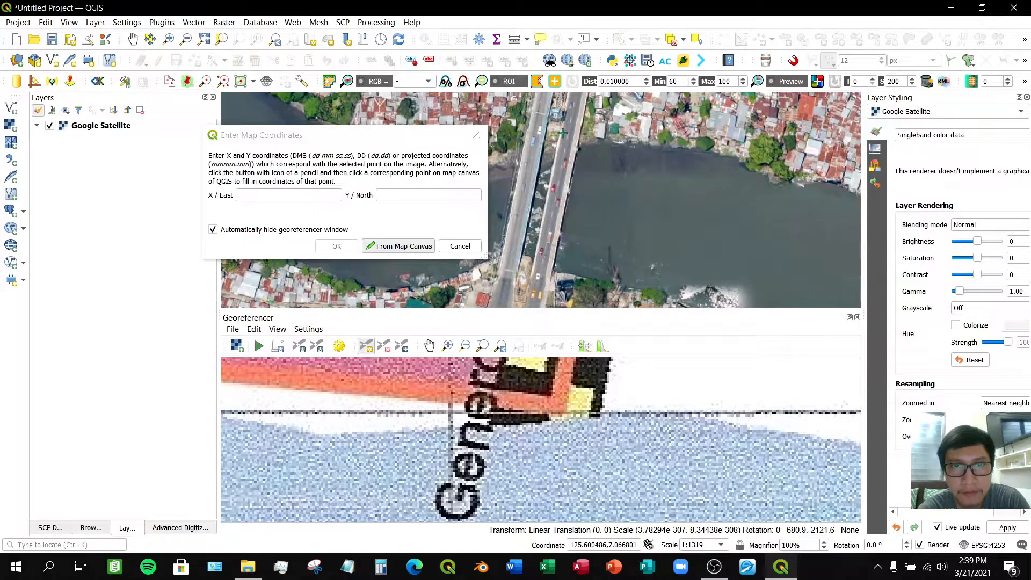
{"action": "scroll", "coordinate": [563, 133], "scroll_direction": "up", "scroll_amount": 1}
{"action": "left_click", "coordinate": [411, 141]}
{"action": "left_click_drag", "start_coordinate": [411, 141], "coordinate": [371, 182]}
{"action": "scroll", "coordinate": [526, 185], "scroll_direction": "down", "scroll_amount": 1}
{"action": "scroll", "coordinate": [527, 186], "scroll_direction": "down", "scroll_amount": 2}
{"action": "scroll", "coordinate": [527, 185], "scroll_direction": "down", "scroll_amount": 1}
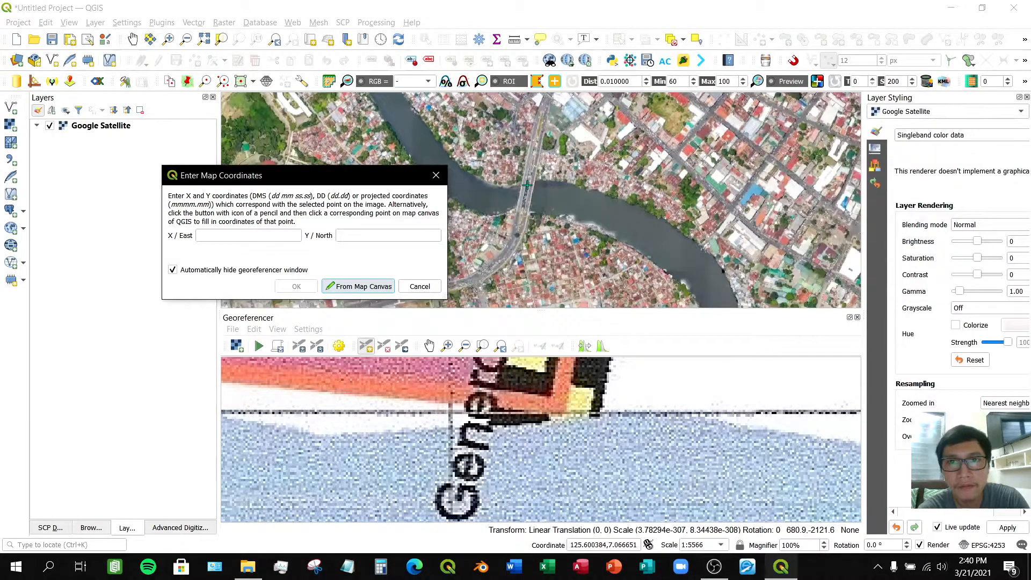
{"action": "scroll", "coordinate": [527, 185], "scroll_direction": "down", "scroll_amount": 2}
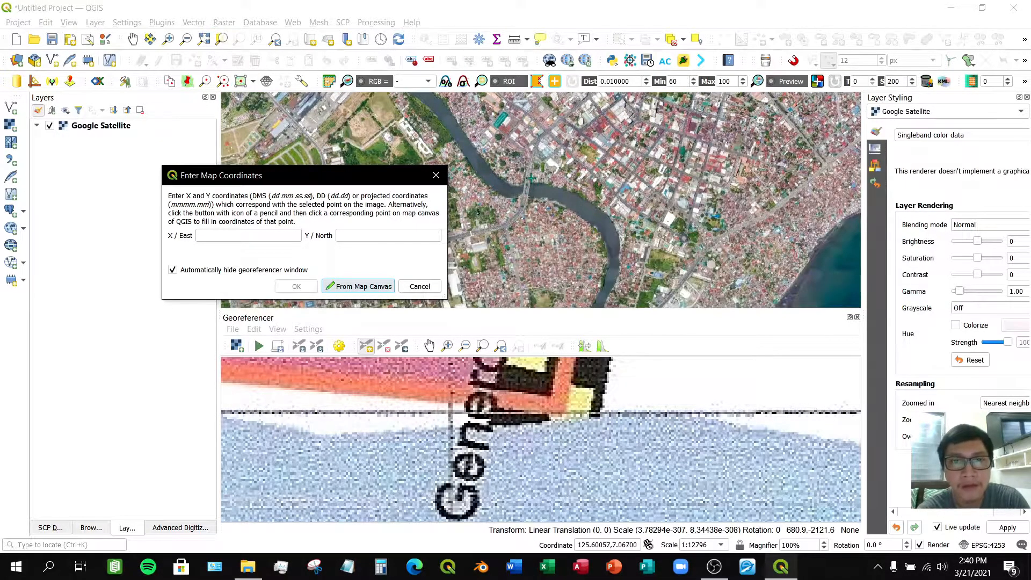
{"action": "scroll", "coordinate": [526, 183], "scroll_direction": "up", "scroll_amount": 6}
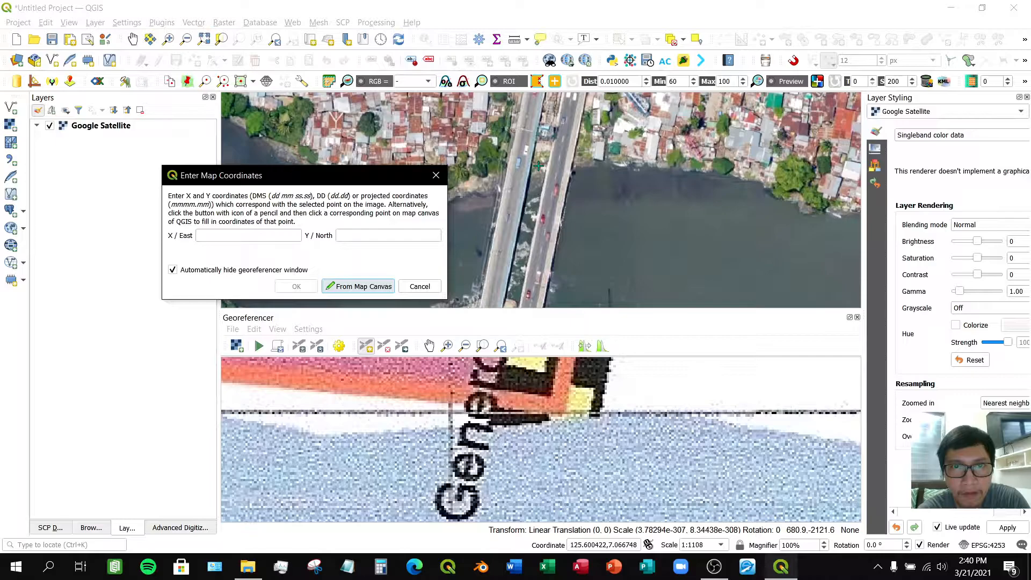
{"action": "left_click", "coordinate": [539, 166]}
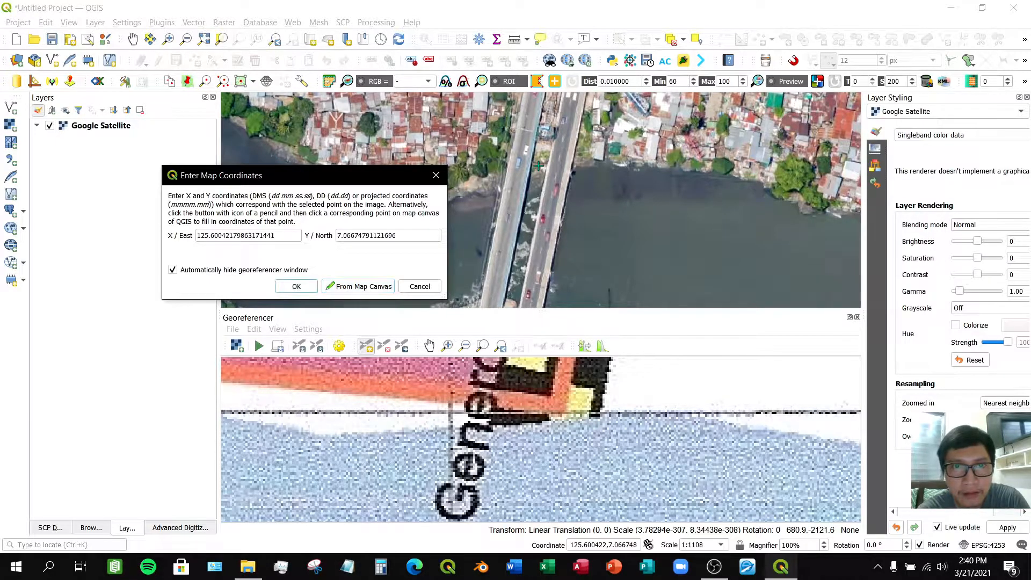
{"action": "left_click", "coordinate": [305, 286]}
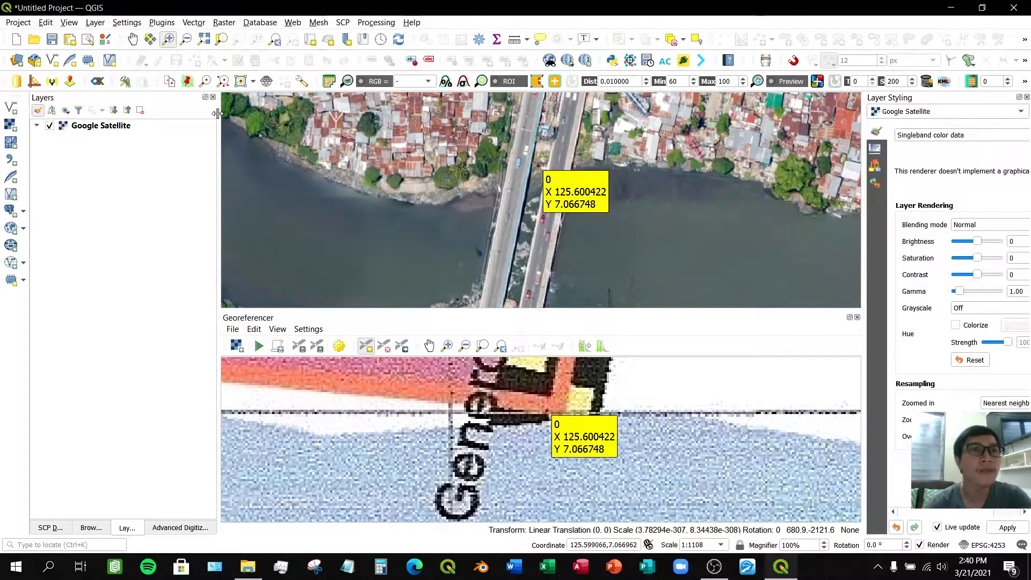
- Follow the bridge road north on both the satellite map and the scanned map to find the next matching feature
{"action": "left_click", "coordinate": [134, 39]}
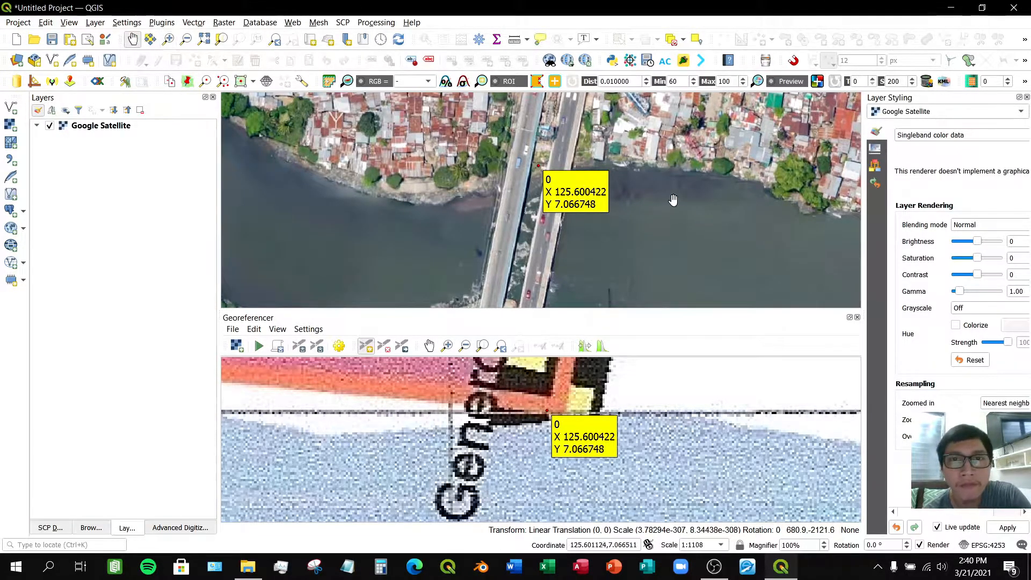
{"action": "left_click_drag", "start_coordinate": [603, 120], "coordinate": [562, 204]}
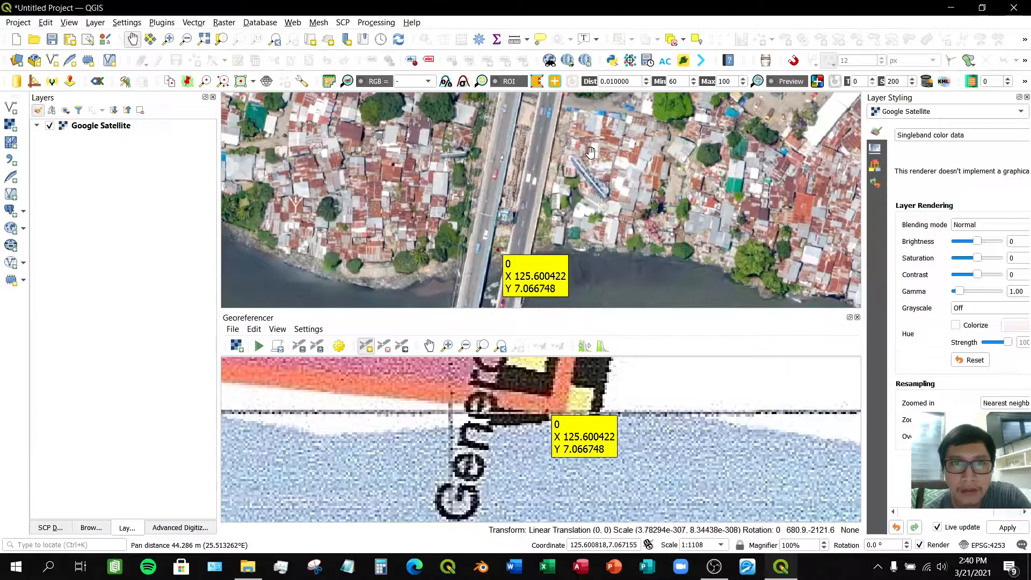
{"action": "left_click_drag", "start_coordinate": [591, 155], "coordinate": [601, 194]}
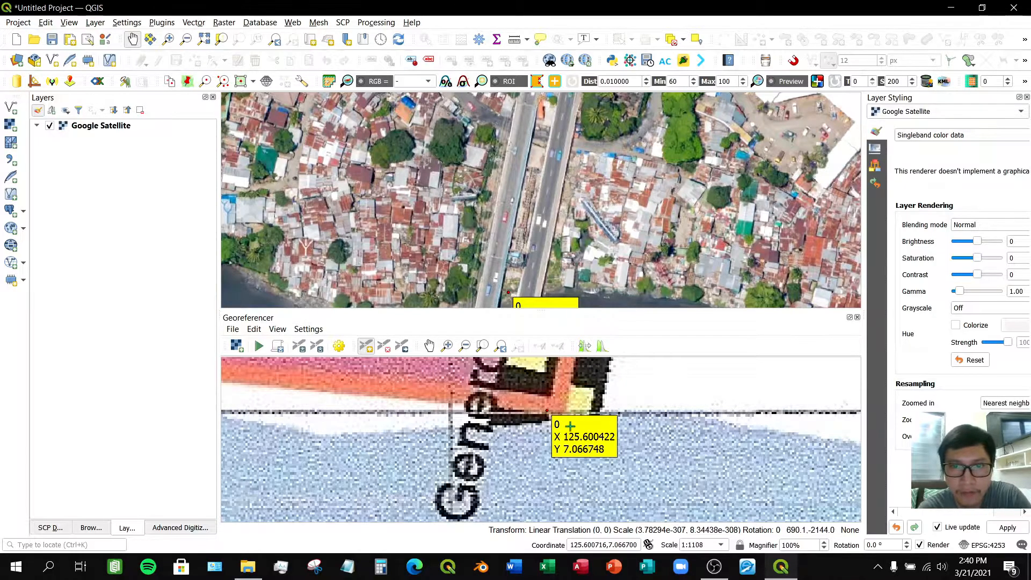
{"action": "left_click_drag", "start_coordinate": [542, 190], "coordinate": [561, 269]}
{"action": "scroll", "coordinate": [518, 425], "scroll_direction": "down", "scroll_amount": 2}
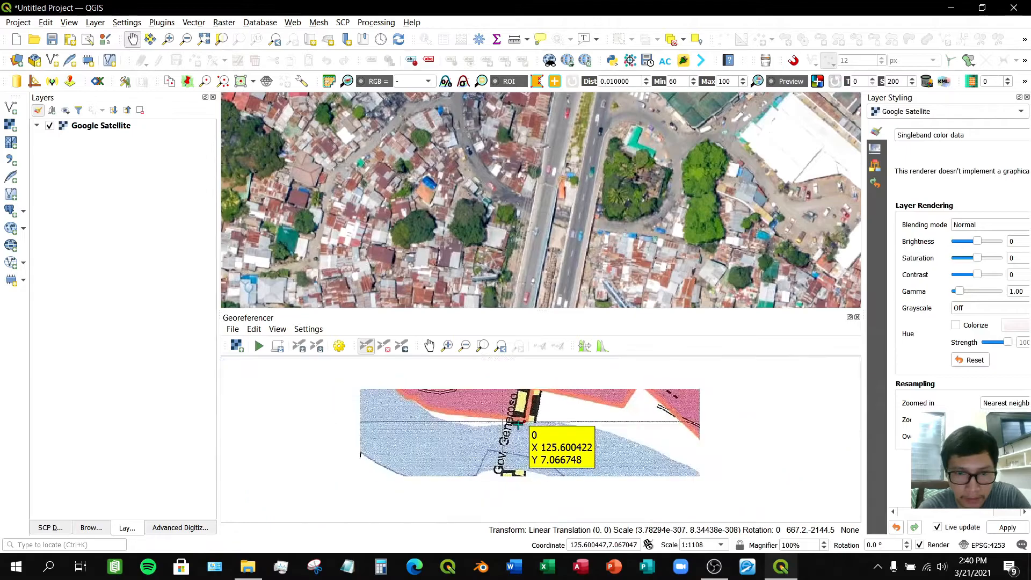
{"action": "left_click", "coordinate": [429, 345]}
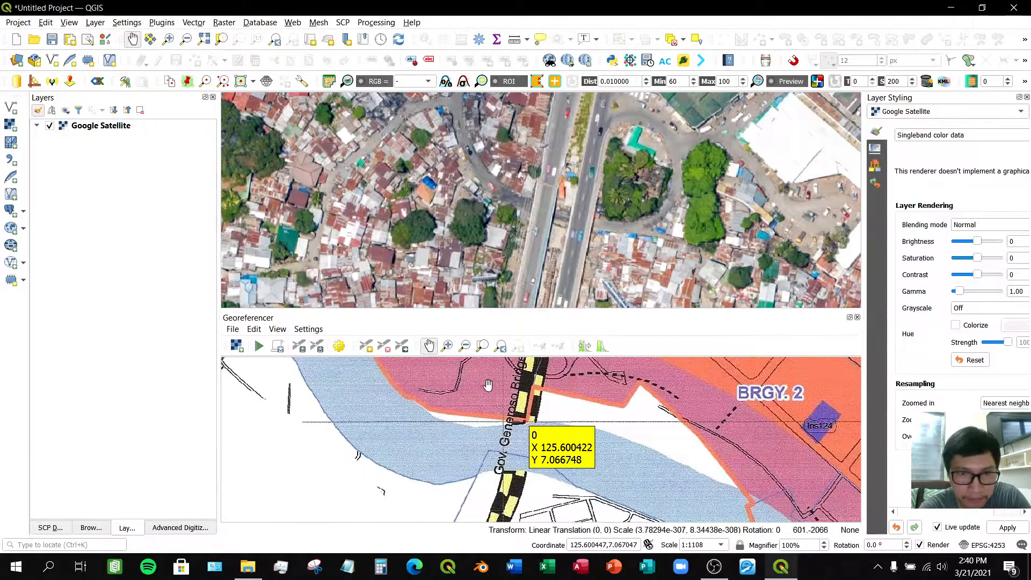
{"action": "left_click_drag", "start_coordinate": [487, 385], "coordinate": [464, 474]}
{"action": "left_click_drag", "start_coordinate": [502, 416], "coordinate": [489, 457]}
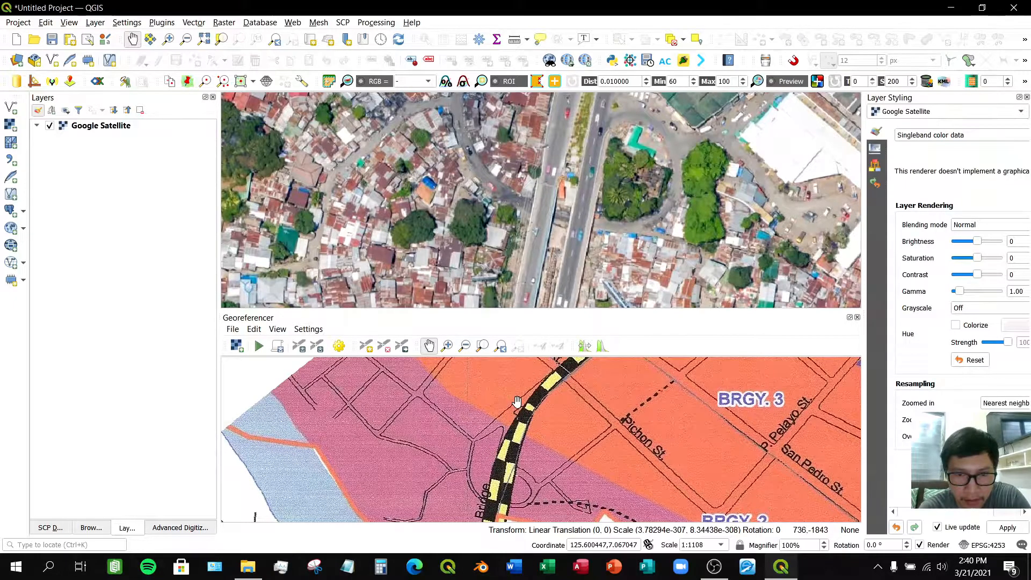
{"action": "left_click_drag", "start_coordinate": [516, 404], "coordinate": [476, 456]}
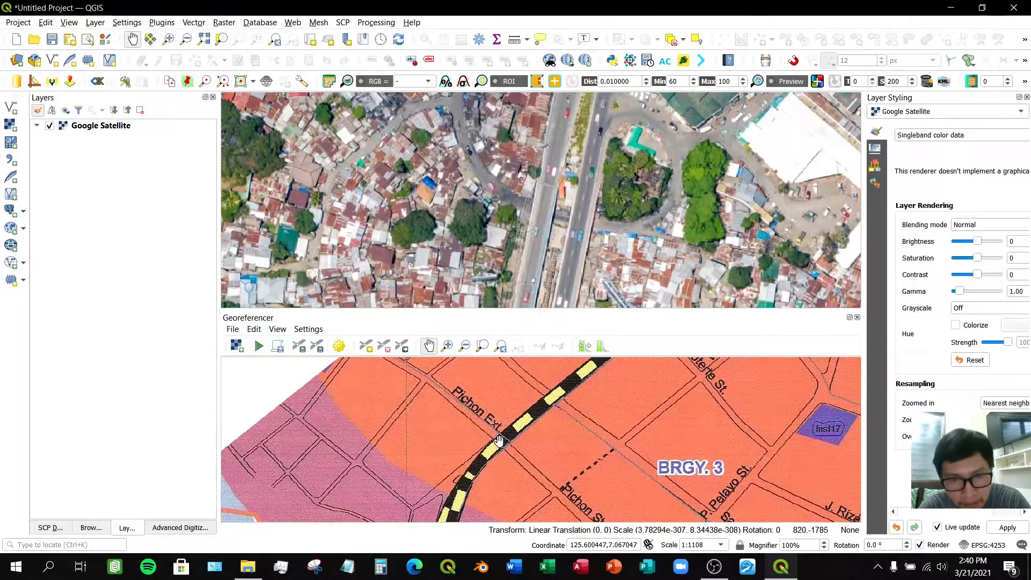
{"action": "scroll", "coordinate": [500, 444], "scroll_direction": "up", "scroll_amount": 2}
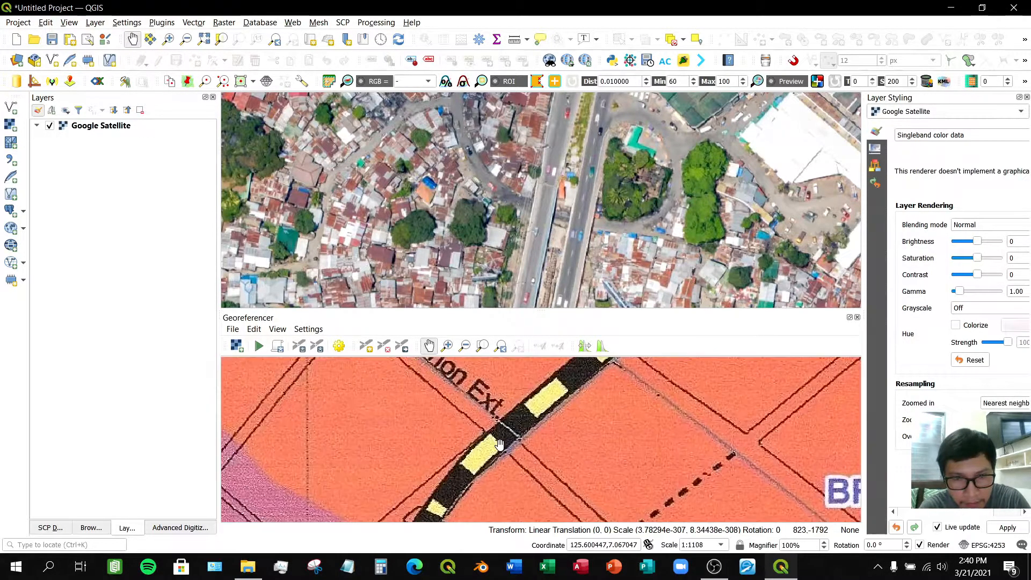
- Place a control point on the scanned map where the Pichon Ext. street line meets the bridge road north of the river
{"action": "left_click_drag", "start_coordinate": [590, 144], "coordinate": [569, 229]}
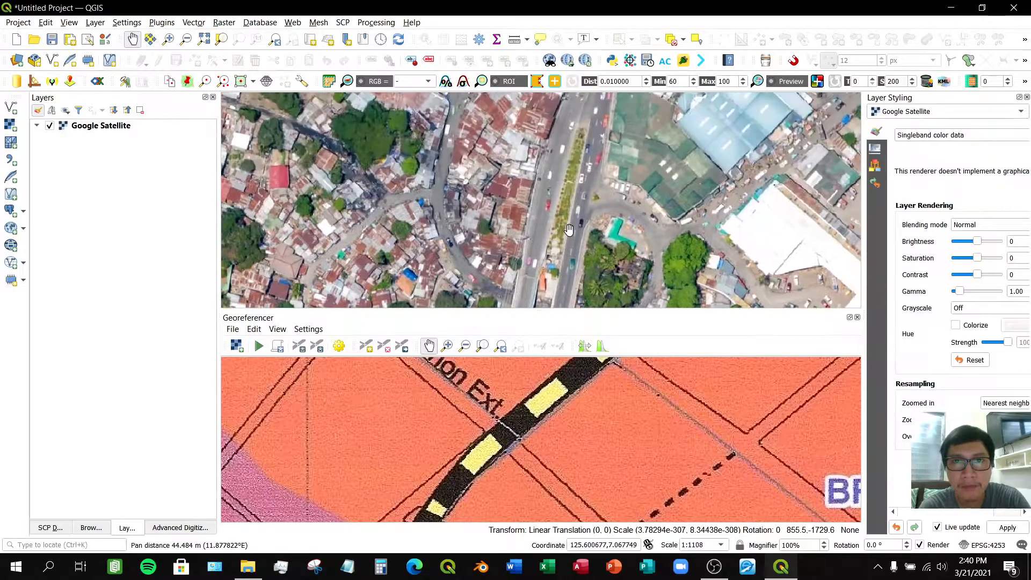
{"action": "scroll", "coordinate": [569, 229], "scroll_direction": "down", "scroll_amount": 1}
{"action": "scroll", "coordinate": [569, 230], "scroll_direction": "down", "scroll_amount": 1}
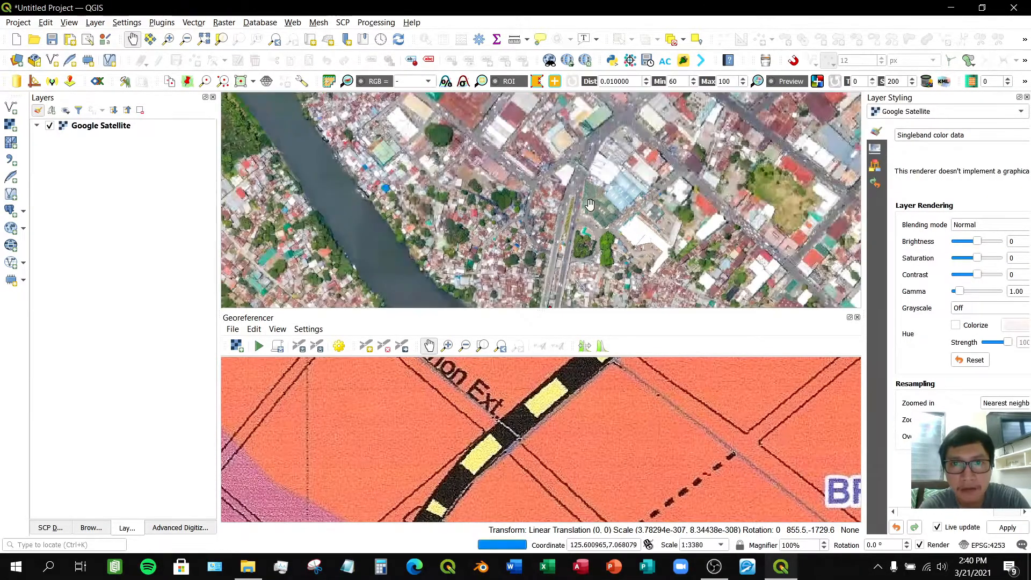
{"action": "left_click_drag", "start_coordinate": [589, 207], "coordinate": [535, 238]}
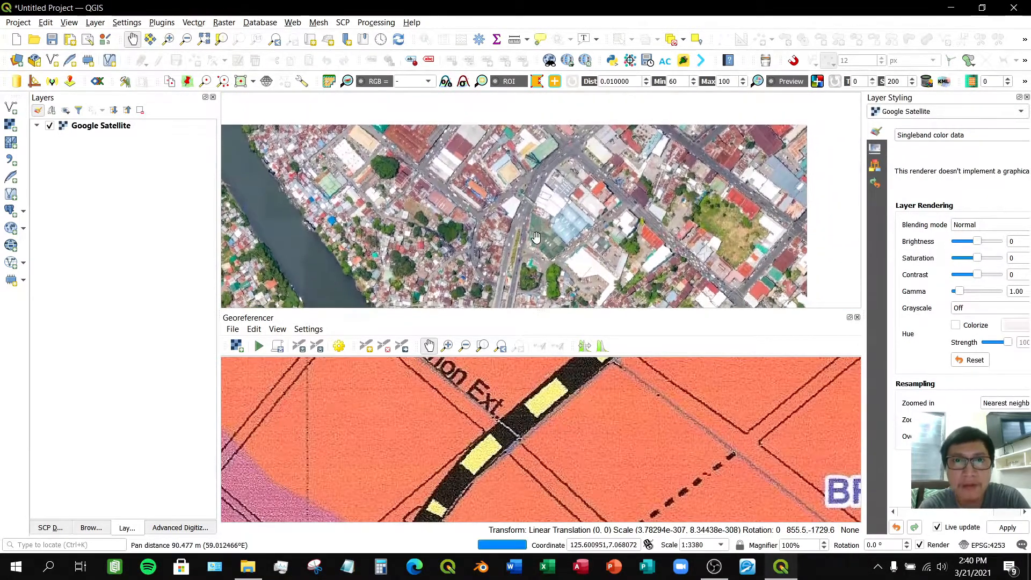
{"action": "left_click_drag", "start_coordinate": [483, 447], "coordinate": [482, 402]}
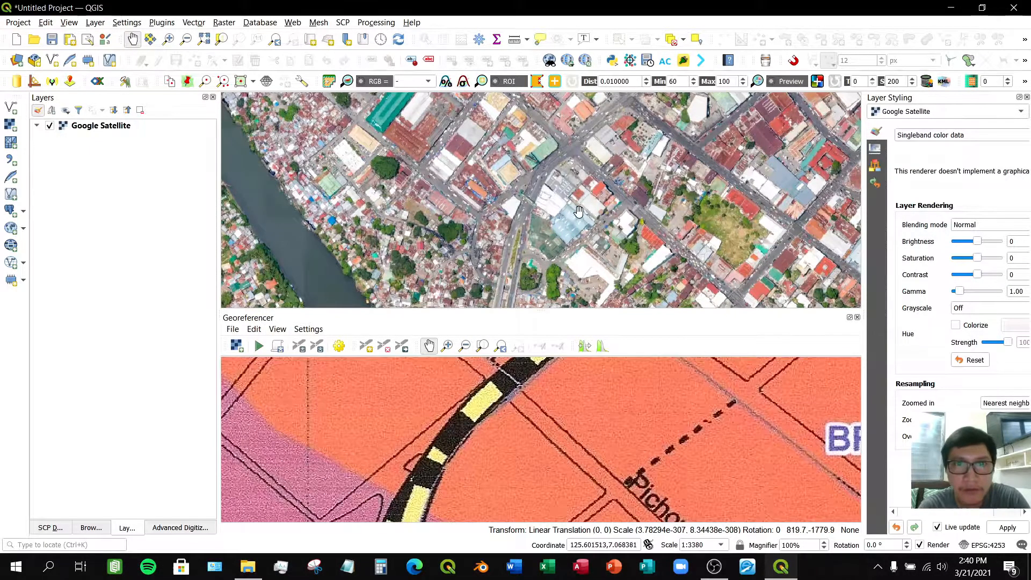
{"action": "left_click_drag", "start_coordinate": [575, 182], "coordinate": [562, 204]}
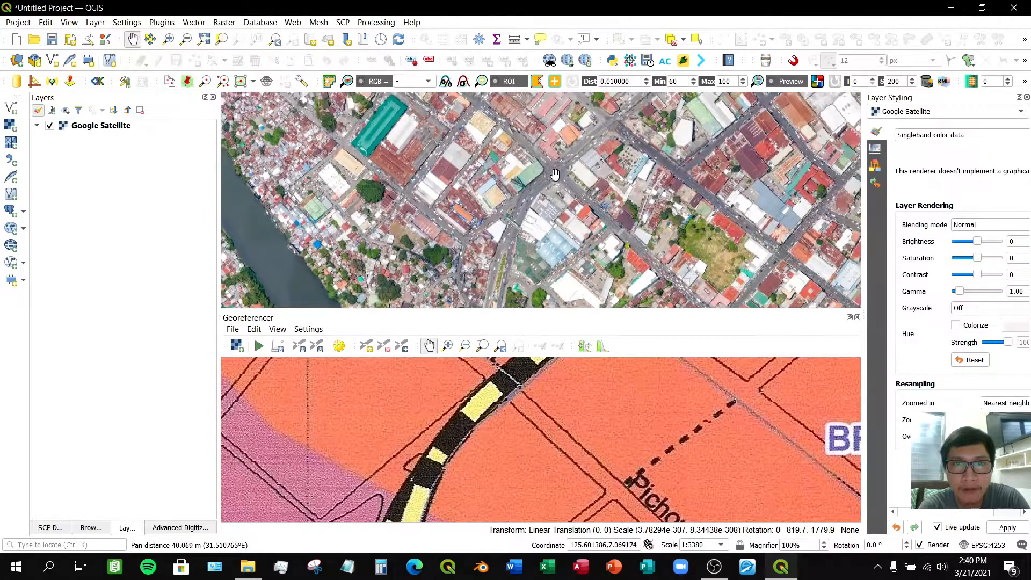
{"action": "scroll", "coordinate": [555, 169], "scroll_direction": "up", "scroll_amount": 1}
{"action": "scroll", "coordinate": [556, 170], "scroll_direction": "up", "scroll_amount": 1}
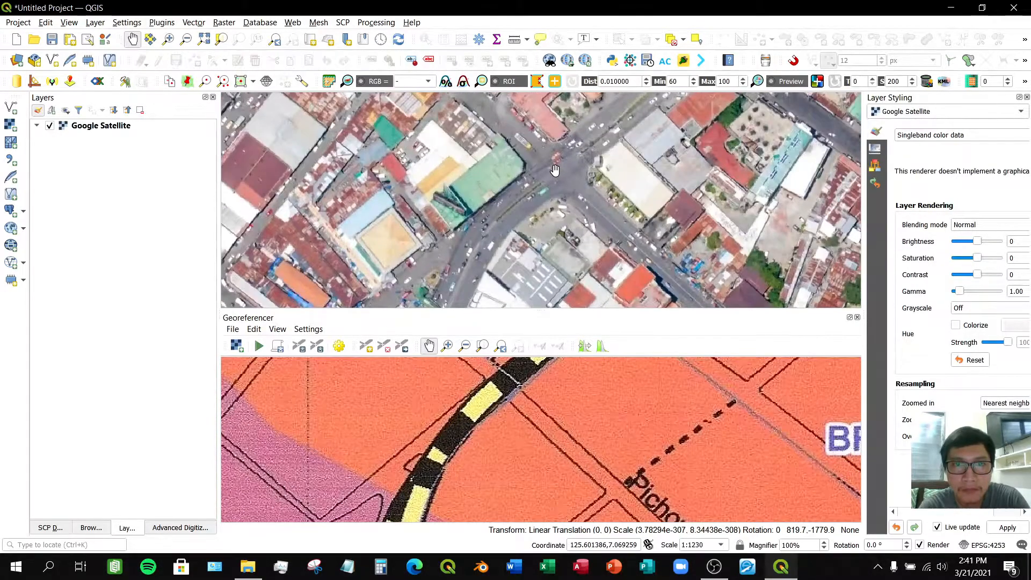
{"action": "scroll", "coordinate": [555, 169], "scroll_direction": "up", "scroll_amount": 1}
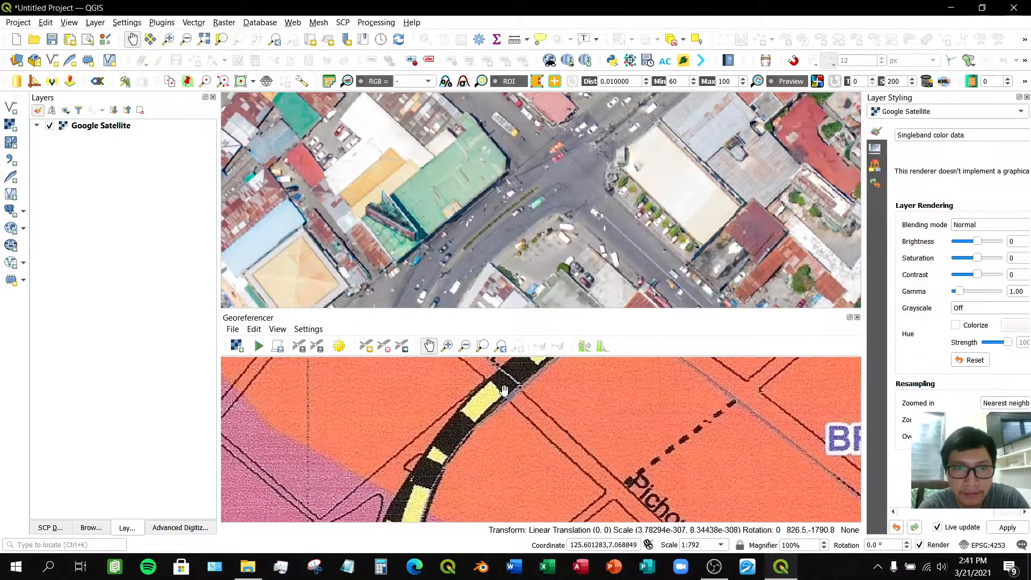
{"action": "left_click_drag", "start_coordinate": [505, 392], "coordinate": [505, 422]}
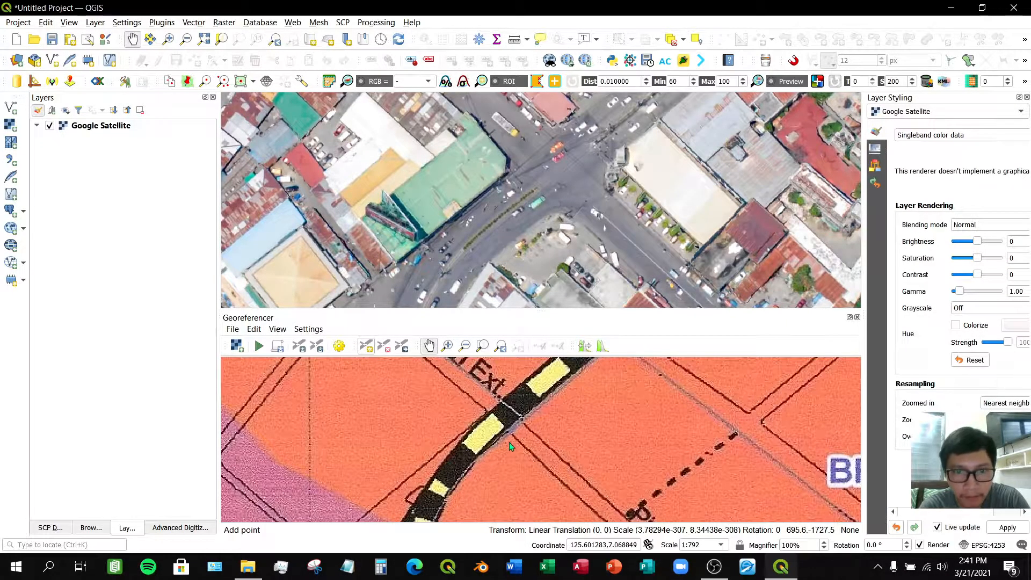
{"action": "left_click", "coordinate": [369, 349]}
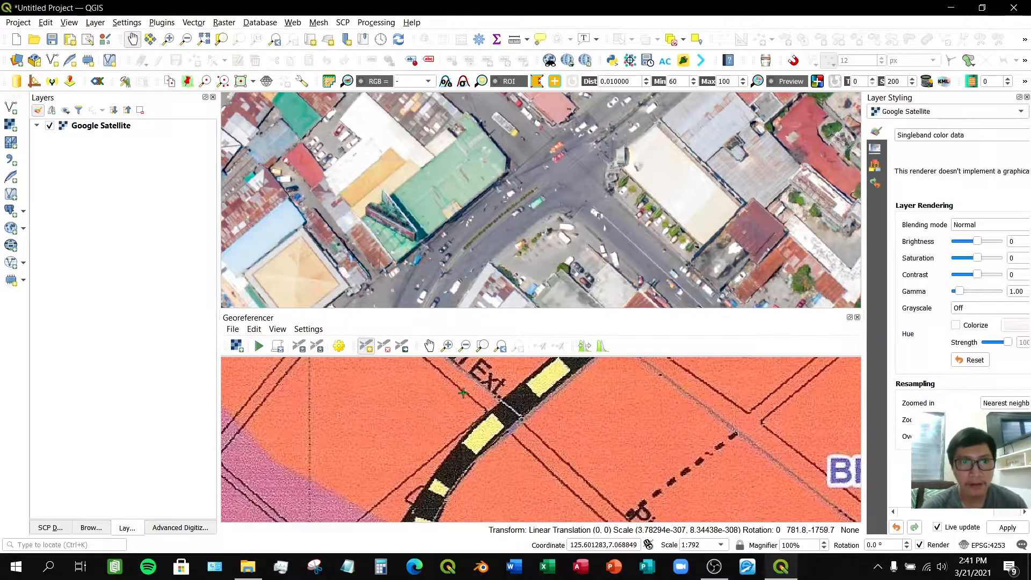
{"action": "left_click", "coordinate": [504, 415]}
- Capture this point's coordinates from the matching road intersection on the satellite map and confirm them
{"action": "left_click", "coordinate": [343, 290]}
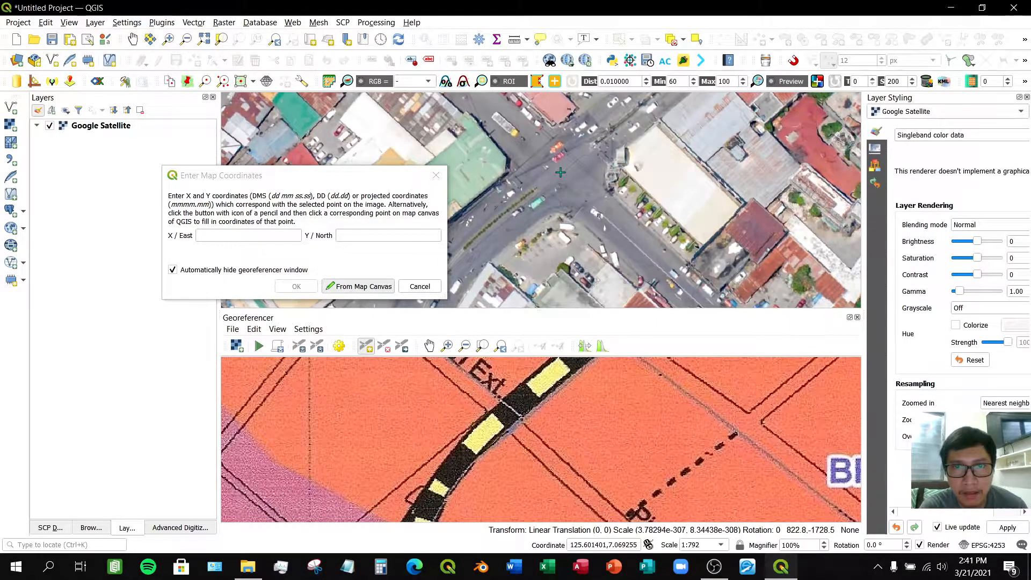
{"action": "left_click", "coordinate": [560, 173]}
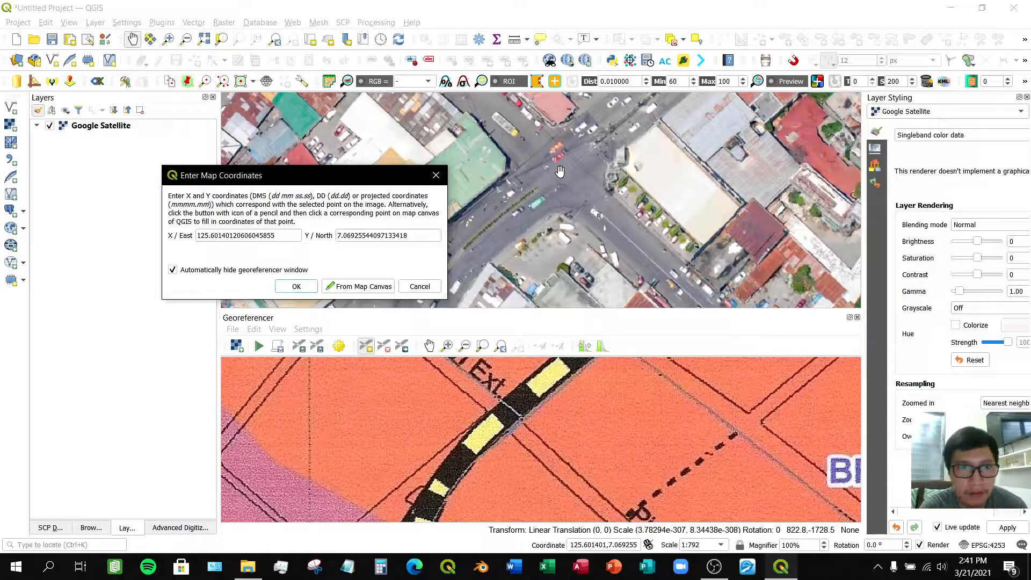
{"action": "left_click", "coordinate": [296, 288]}
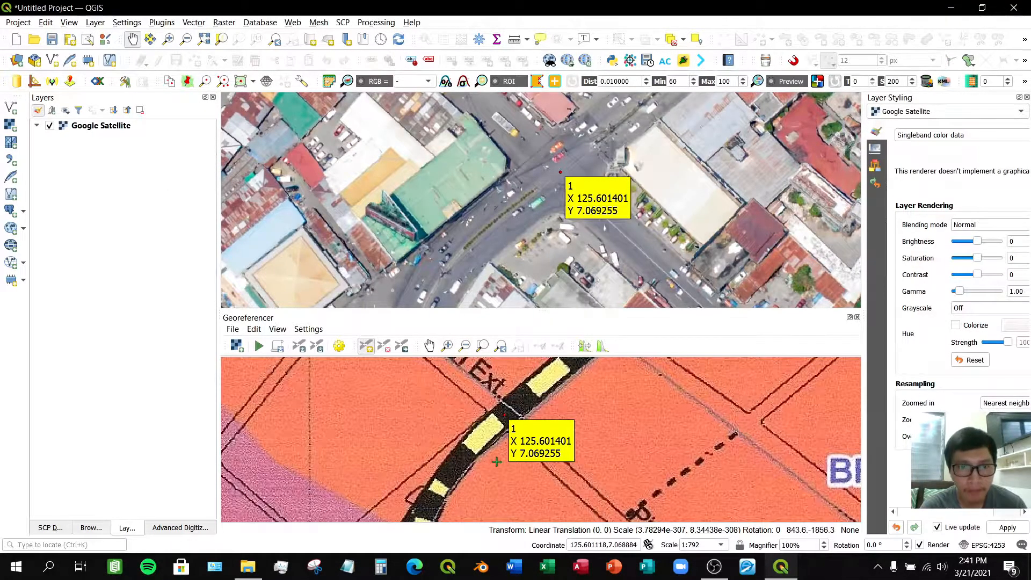
- Place another control point on the scanned map where Pichon Ext. crosses the next side street to the northwest
{"action": "scroll", "coordinate": [500, 466], "scroll_direction": "down", "scroll_amount": 1}
{"action": "left_click", "coordinate": [429, 346]}
{"action": "left_click_drag", "start_coordinate": [430, 394], "coordinate": [452, 415]}
{"action": "scroll", "coordinate": [452, 415], "scroll_direction": "up", "scroll_amount": 1}
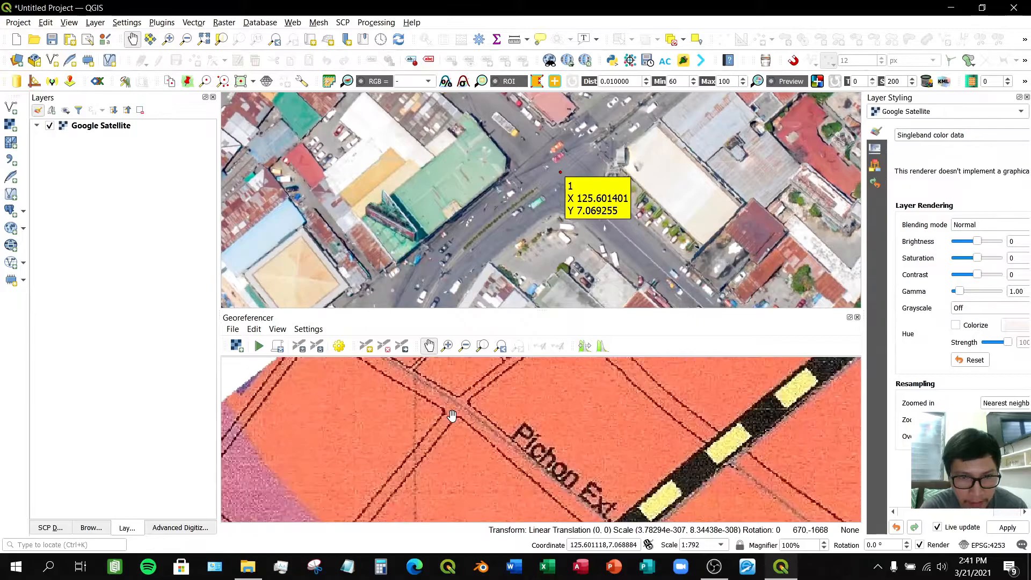
{"action": "scroll", "coordinate": [491, 164], "scroll_direction": "down", "scroll_amount": 2}
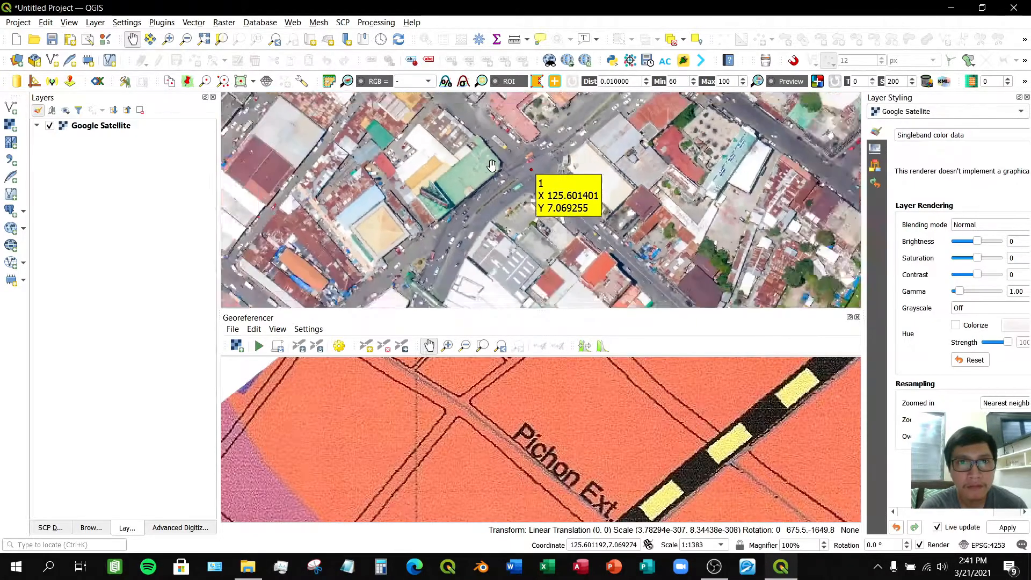
{"action": "left_click_drag", "start_coordinate": [456, 141], "coordinate": [497, 244]}
{"action": "left_click_drag", "start_coordinate": [457, 183], "coordinate": [470, 227]}
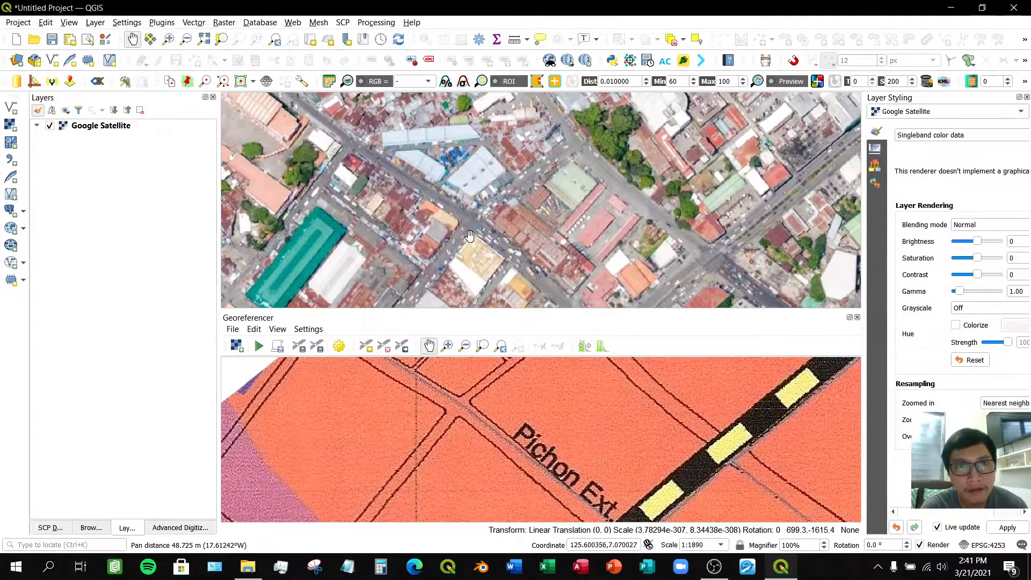
{"action": "scroll", "coordinate": [471, 230], "scroll_direction": "up", "scroll_amount": 2}
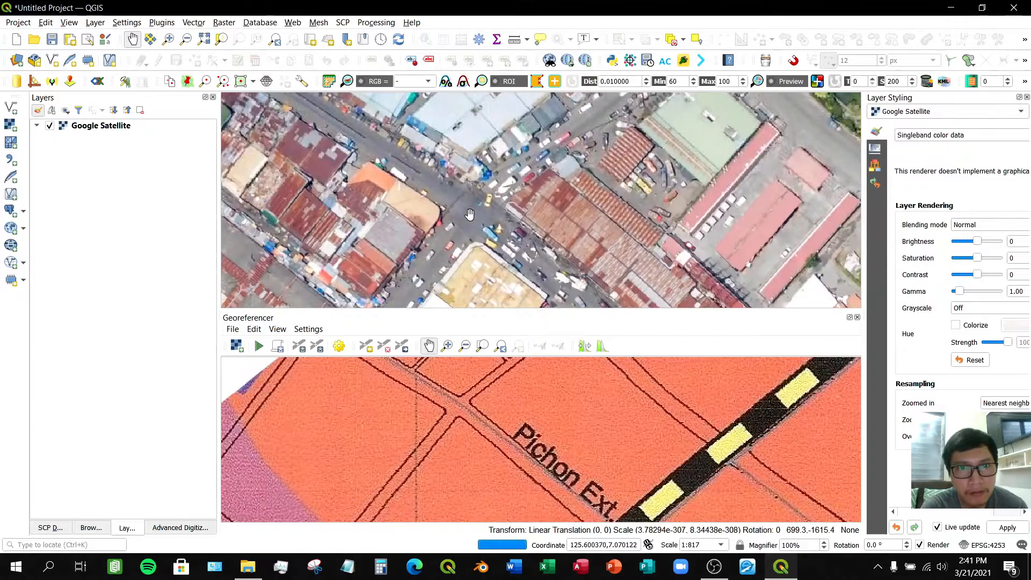
{"action": "scroll", "coordinate": [464, 411], "scroll_direction": "up", "scroll_amount": 2}
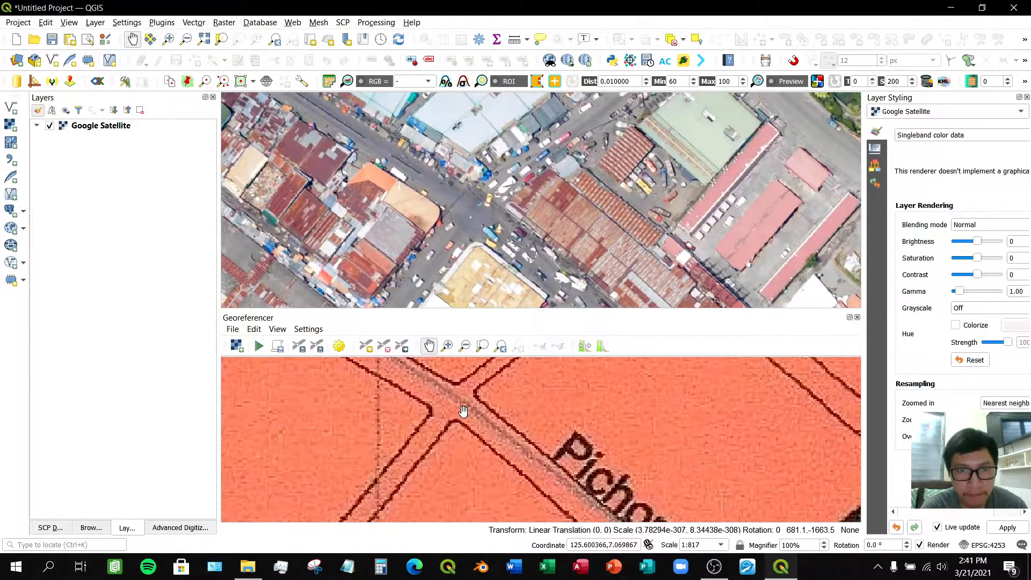
{"action": "left_click", "coordinate": [366, 345]}
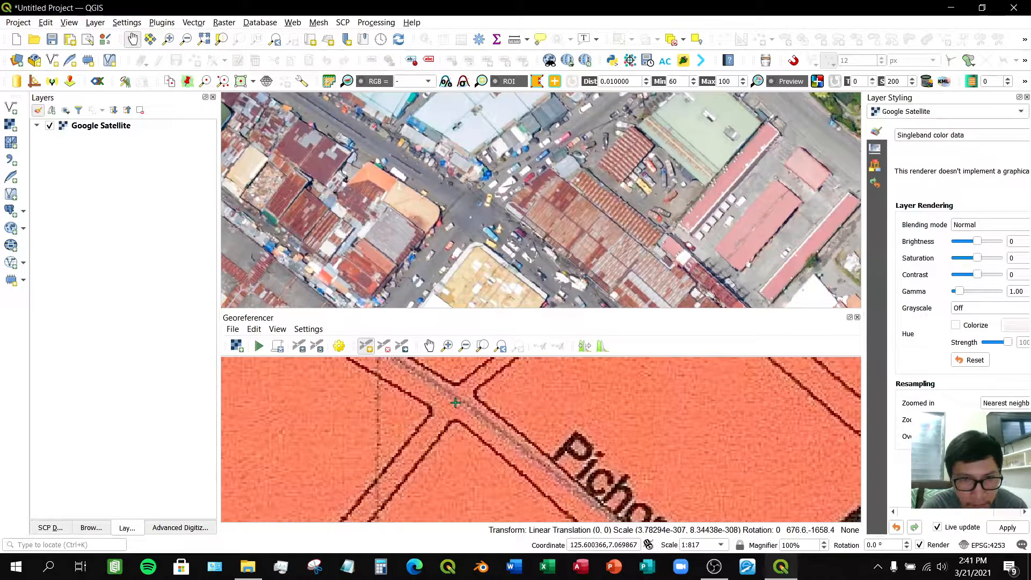
{"action": "left_click", "coordinate": [455, 402]}
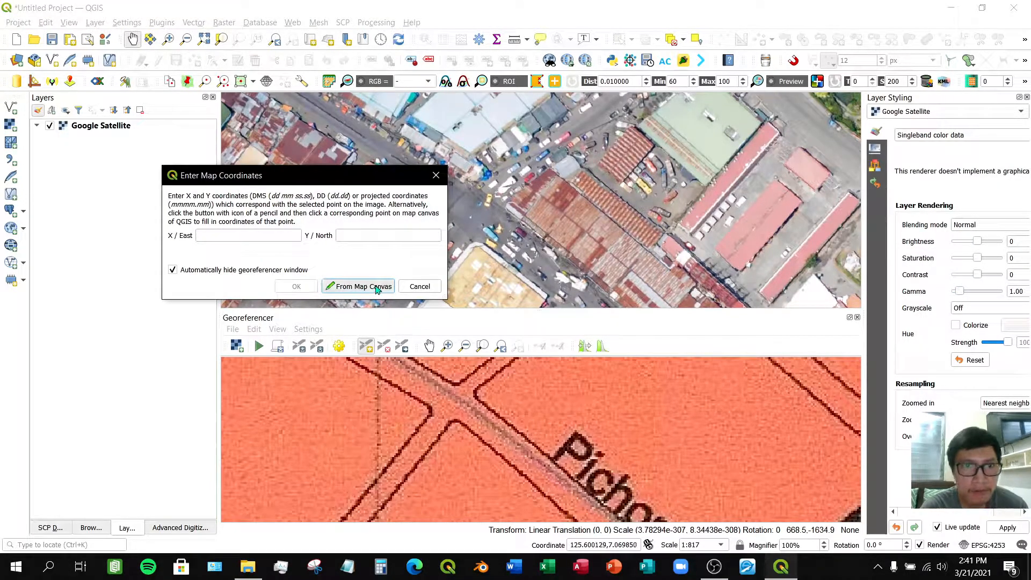
- Capture this point's coordinates from the matching street intersection on the satellite map and confirm them
{"action": "left_click_drag", "start_coordinate": [403, 176], "coordinate": [302, 179]}
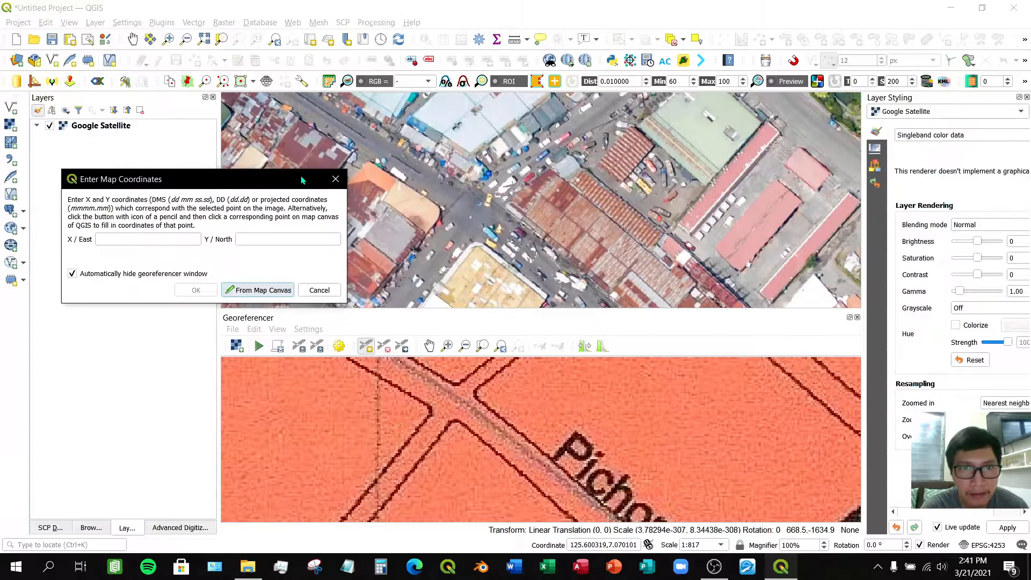
{"action": "scroll", "coordinate": [472, 216], "scroll_direction": "up", "scroll_amount": 1}
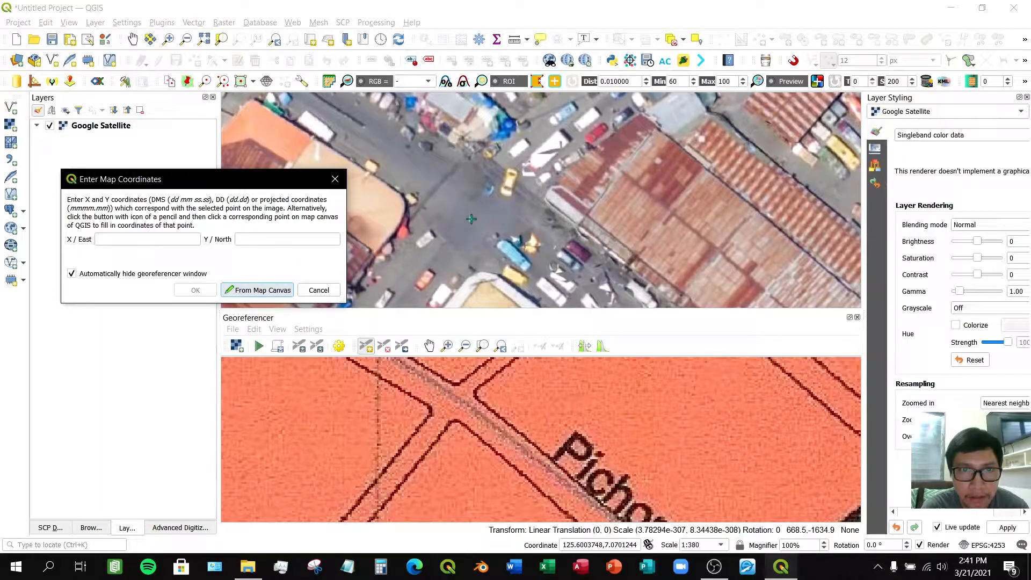
{"action": "left_click", "coordinate": [471, 218]}
{"action": "left_click", "coordinate": [209, 293]}
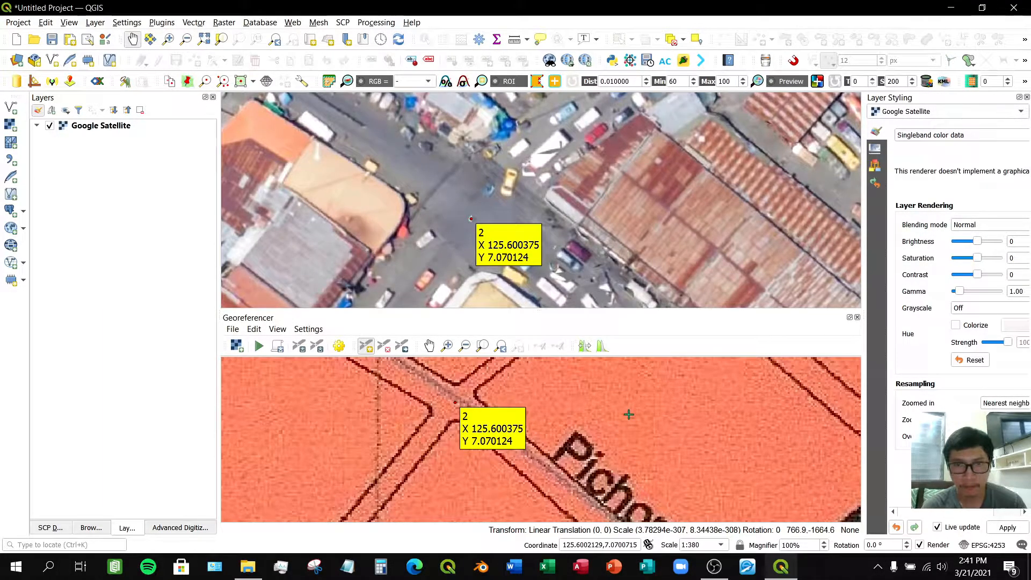
- Browse both the scanned map and the satellite map to find a matching intersection for the next control point
{"action": "scroll", "coordinate": [629, 414], "scroll_direction": "down", "scroll_amount": 5}
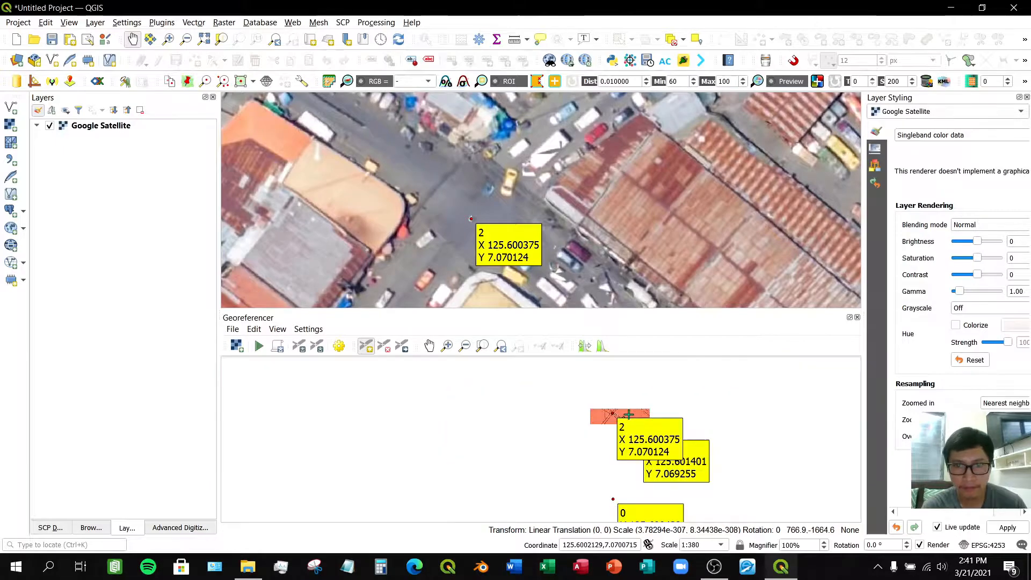
{"action": "left_click", "coordinate": [430, 349]}
{"action": "left_click_drag", "start_coordinate": [736, 406], "coordinate": [563, 447]}
{"action": "scroll", "coordinate": [689, 213], "scroll_direction": "down", "scroll_amount": 2}
{"action": "scroll", "coordinate": [689, 213], "scroll_direction": "down", "scroll_amount": 1}
{"action": "left_click_drag", "start_coordinate": [689, 213], "coordinate": [525, 257]}
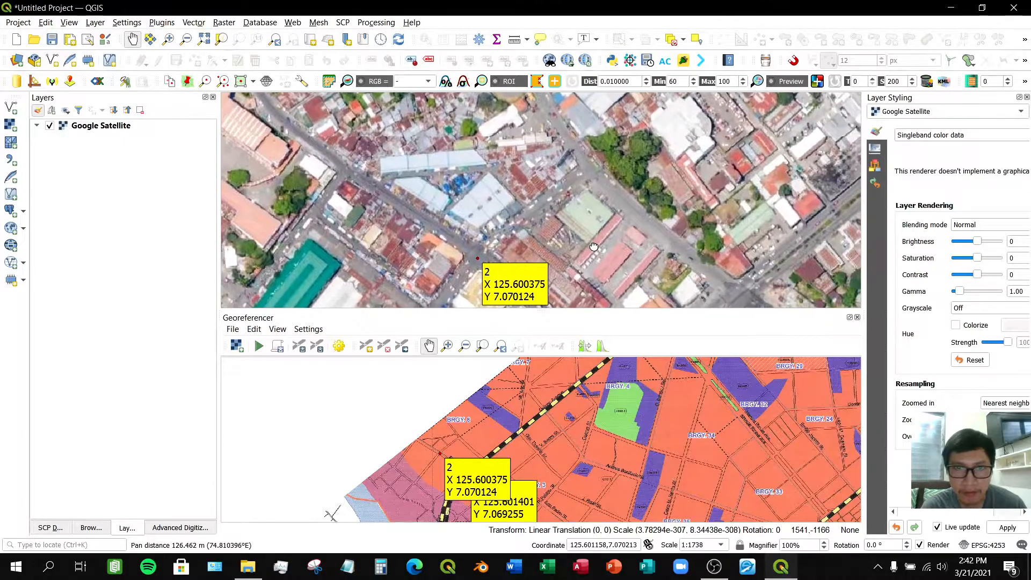
{"action": "left_click_drag", "start_coordinate": [593, 246], "coordinate": [545, 266]}
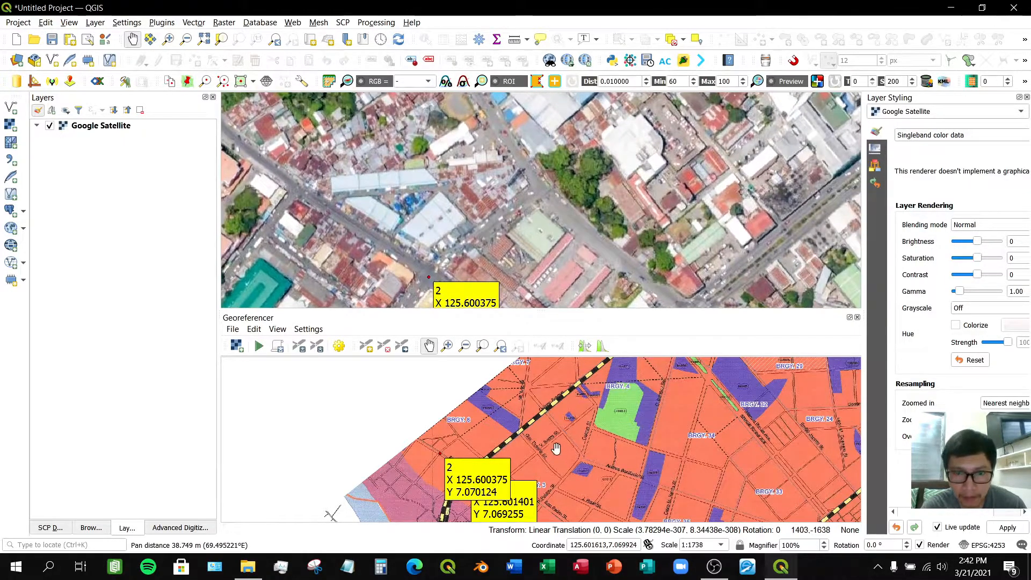
{"action": "left_click_drag", "start_coordinate": [622, 197], "coordinate": [610, 227]}
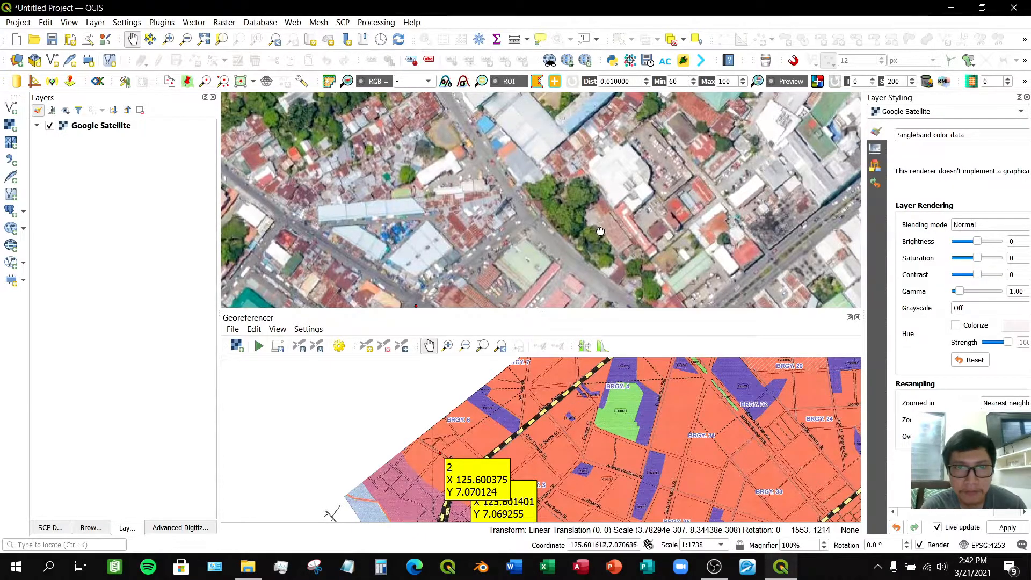
{"action": "left_click_drag", "start_coordinate": [600, 230], "coordinate": [553, 202]}
{"action": "left_click_drag", "start_coordinate": [597, 421], "coordinate": [555, 421]}
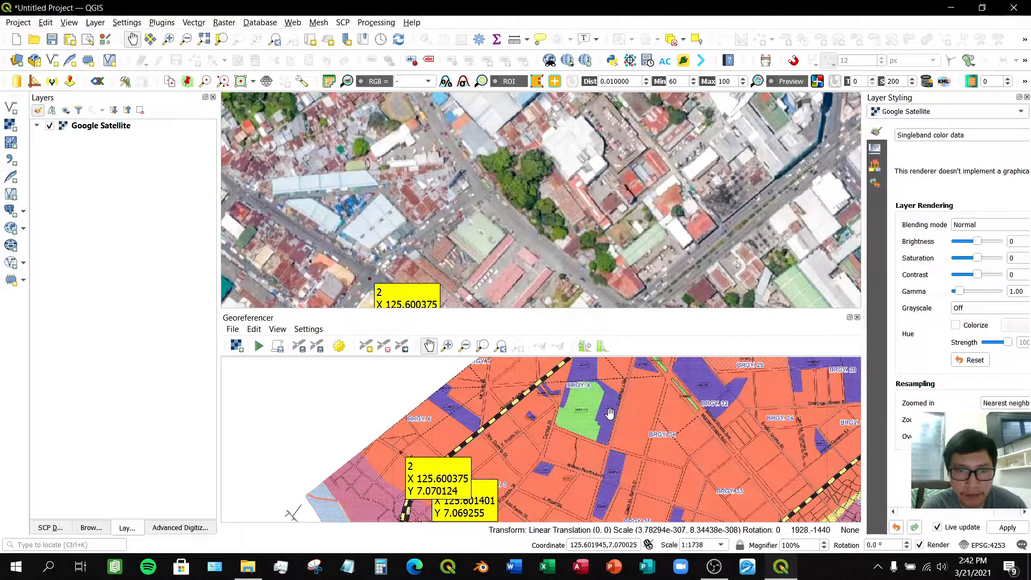
{"action": "left_click_drag", "start_coordinate": [563, 409], "coordinate": [508, 408]}
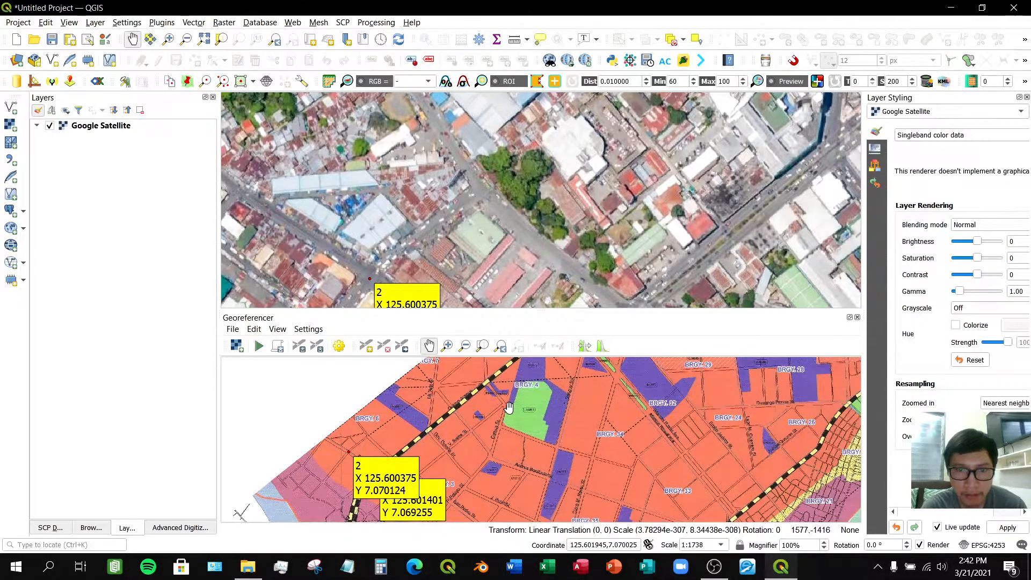
{"action": "left_click_drag", "start_coordinate": [507, 402], "coordinate": [507, 422]}
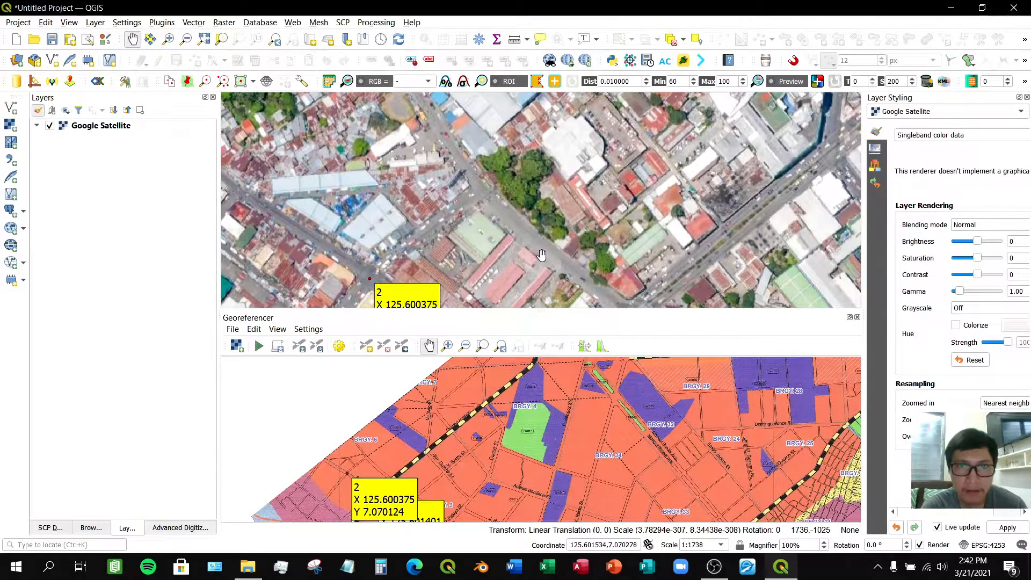
{"action": "left_click_drag", "start_coordinate": [634, 152], "coordinate": [620, 198]}
{"action": "left_click_drag", "start_coordinate": [460, 419], "coordinate": [501, 417]}
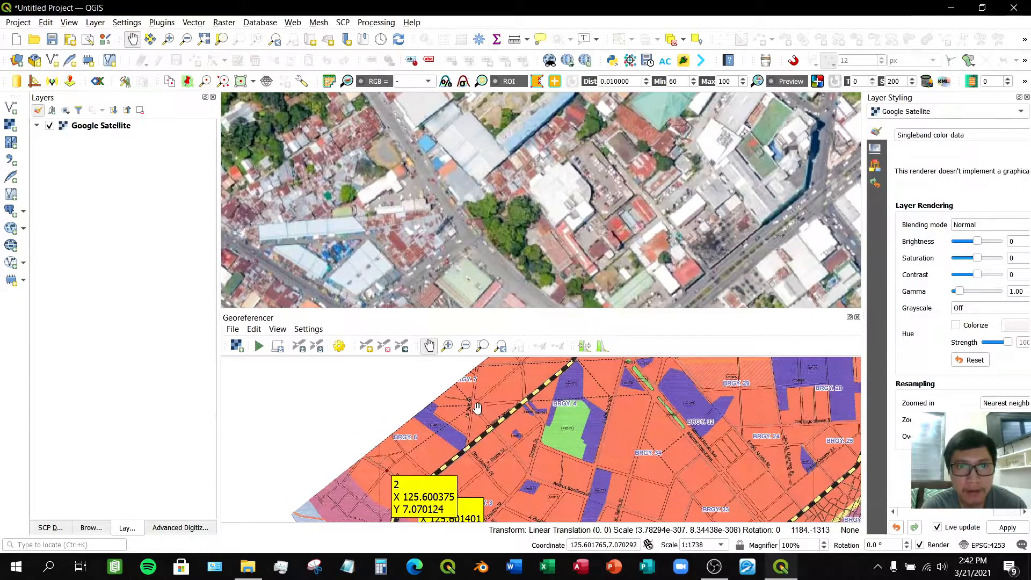
{"action": "scroll", "coordinate": [476, 408], "scroll_direction": "up", "scroll_amount": 1}
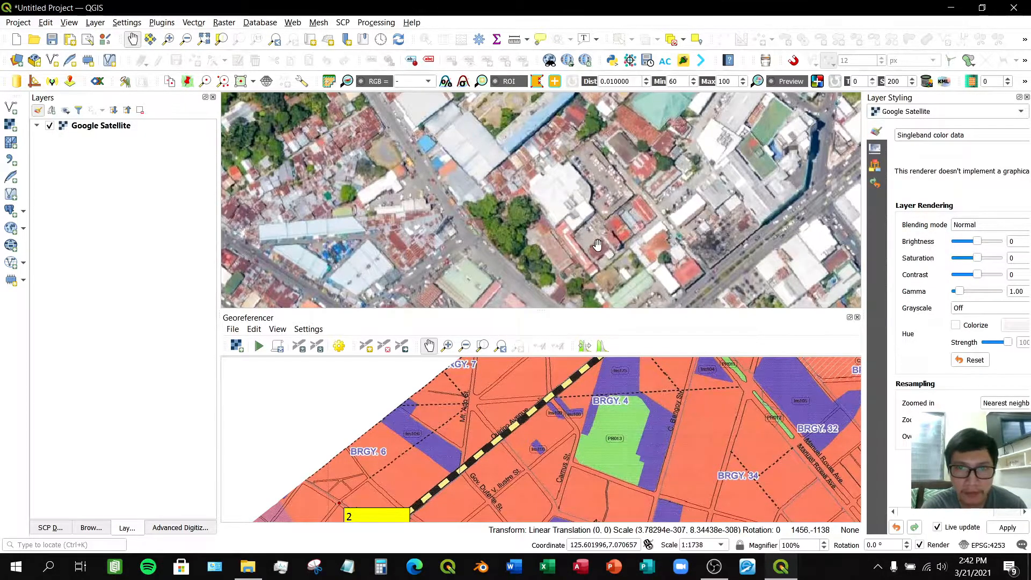
{"action": "left_click_drag", "start_coordinate": [663, 208], "coordinate": [544, 261]}
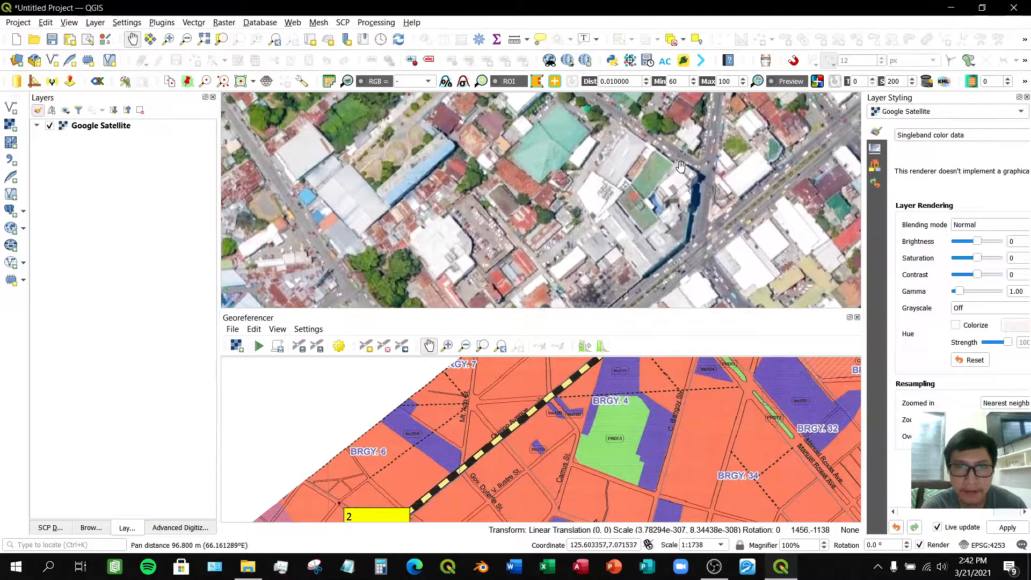
{"action": "scroll", "coordinate": [629, 221], "scroll_direction": "down", "scroll_amount": 2}
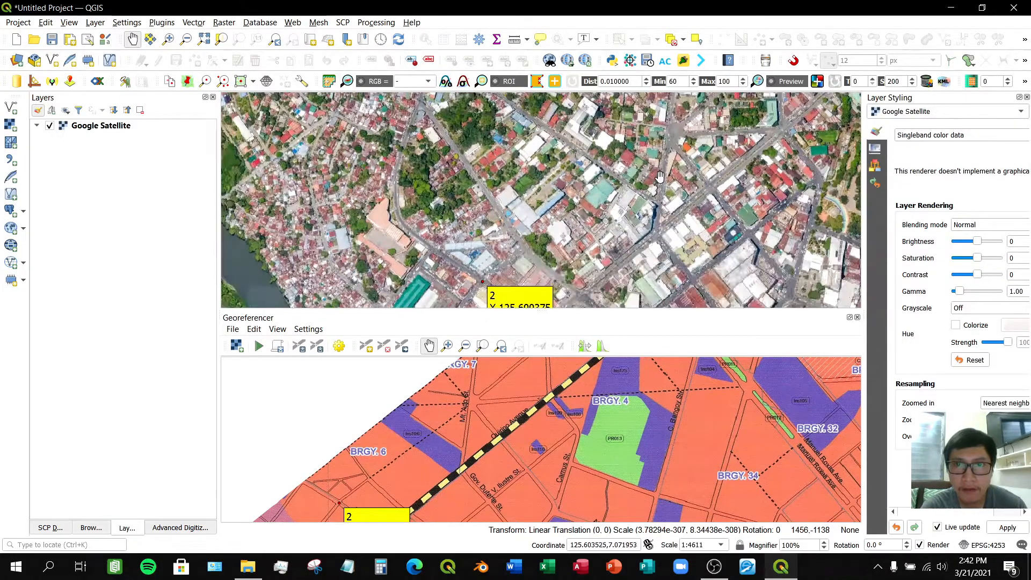
{"action": "left_click_drag", "start_coordinate": [611, 215], "coordinate": [462, 161]}
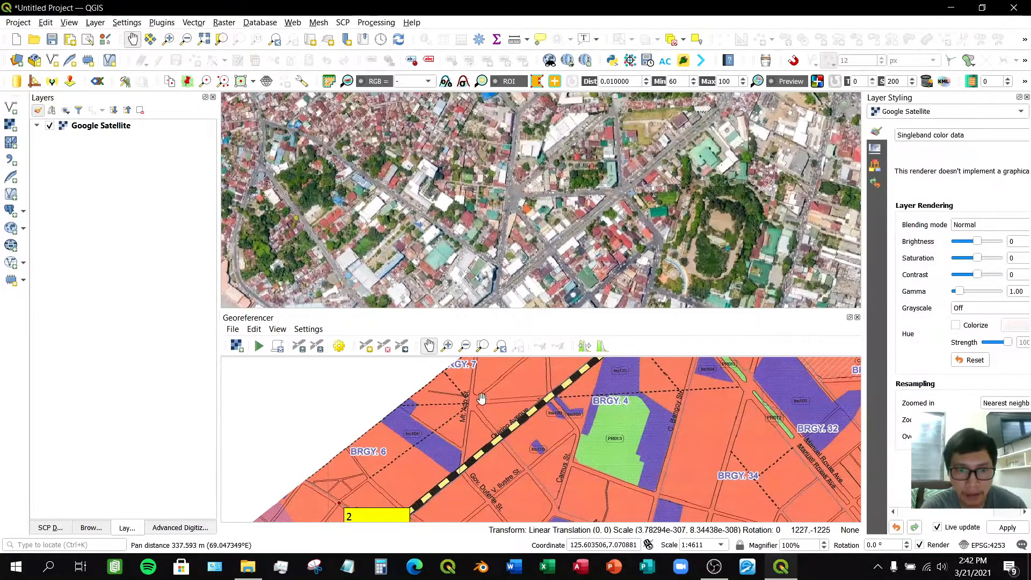
{"action": "scroll", "coordinate": [469, 402], "scroll_direction": "up", "scroll_amount": 2}
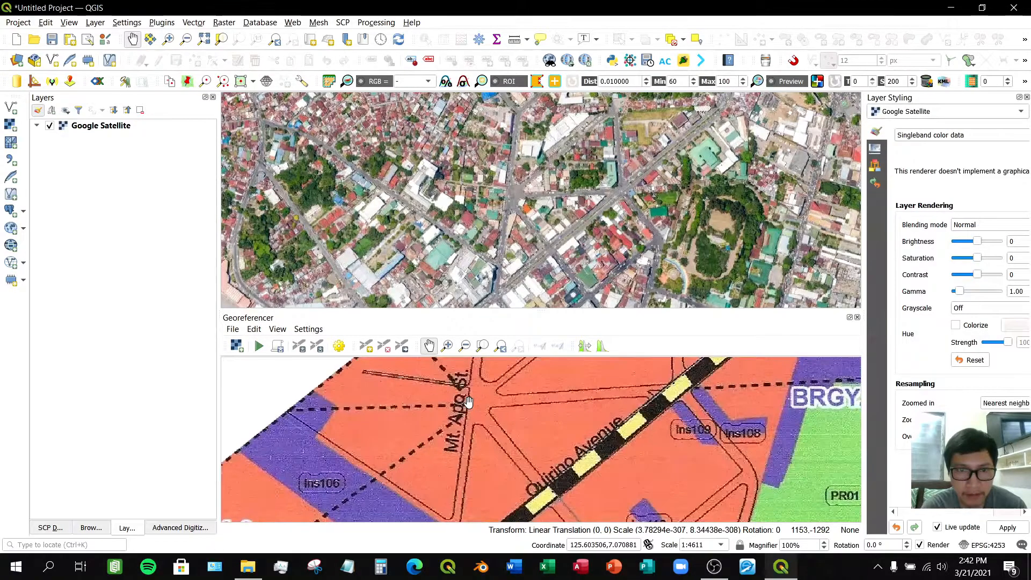
{"action": "scroll", "coordinate": [470, 396], "scroll_direction": "up", "scroll_amount": 2}
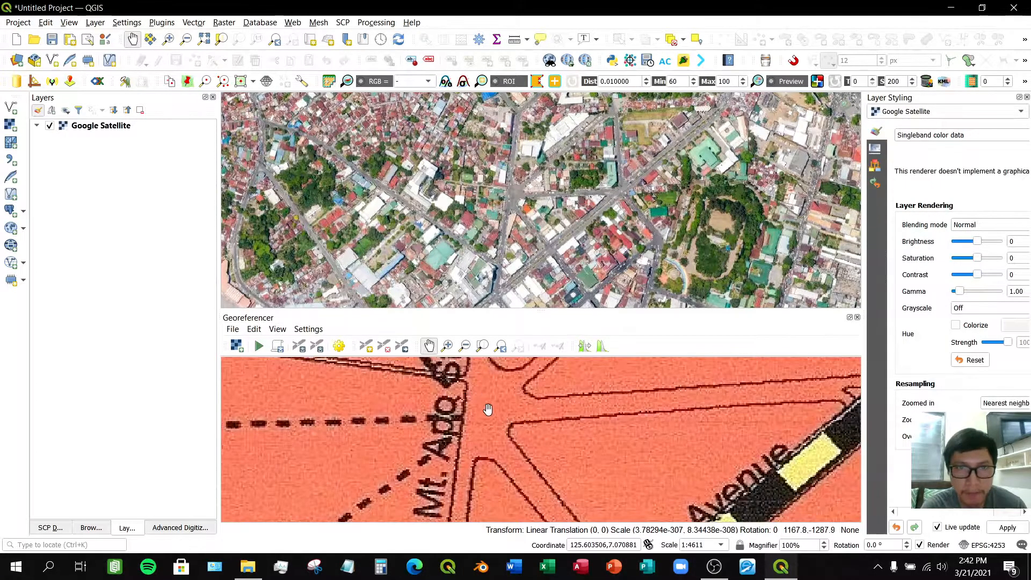
{"action": "scroll", "coordinate": [508, 186], "scroll_direction": "up", "scroll_amount": 2}
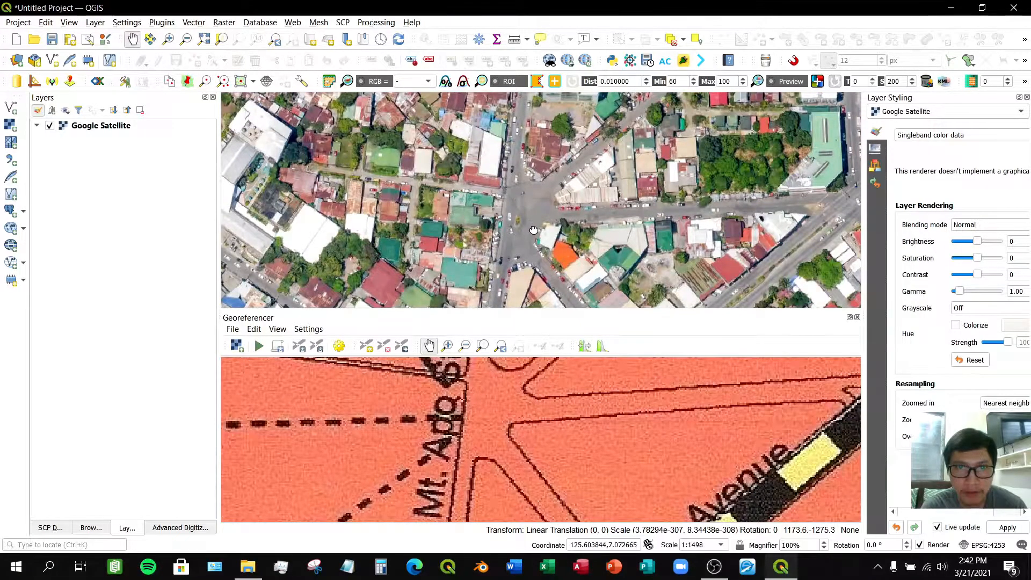
{"action": "left_click_drag", "start_coordinate": [523, 203], "coordinate": [508, 193]}
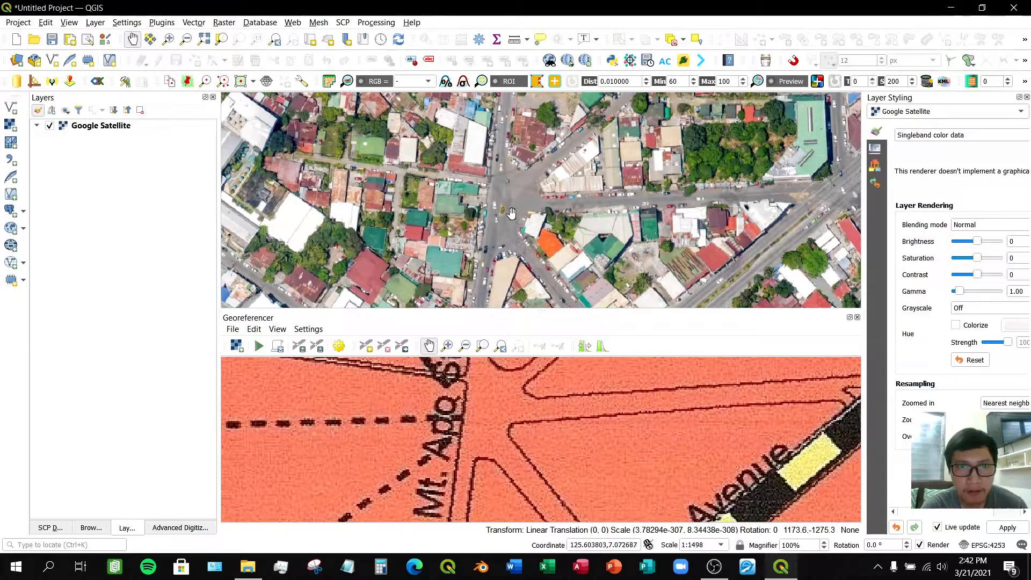
{"action": "scroll", "coordinate": [511, 213], "scroll_direction": "up", "scroll_amount": 1}
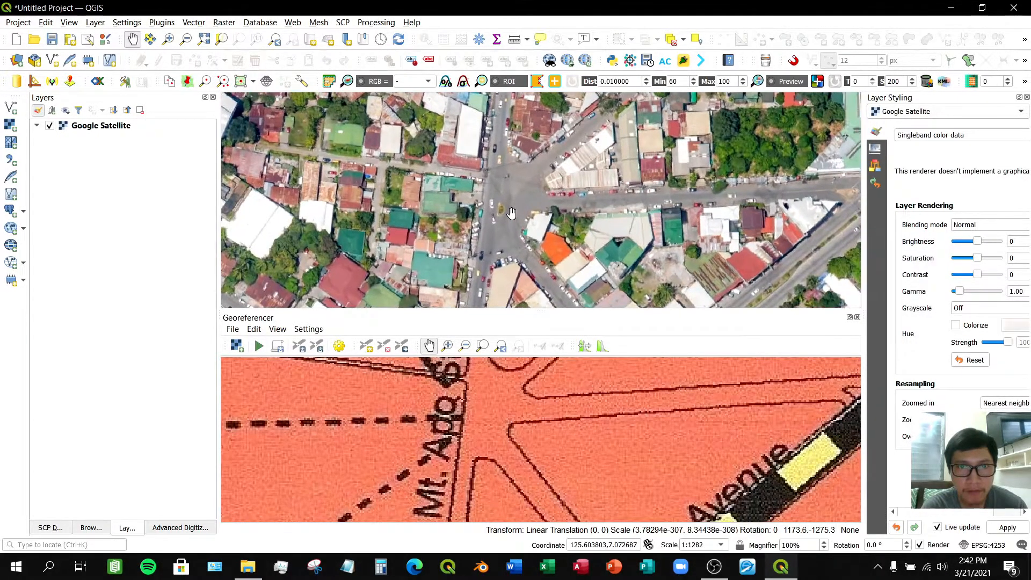
{"action": "scroll", "coordinate": [509, 222], "scroll_direction": "up", "scroll_amount": 2}
{"action": "left_click_drag", "start_coordinate": [517, 237], "coordinate": [540, 246]}
- Place a control point on the scanned map at the road junction just east of Mt. Apo St
{"action": "left_click", "coordinate": [365, 348]}
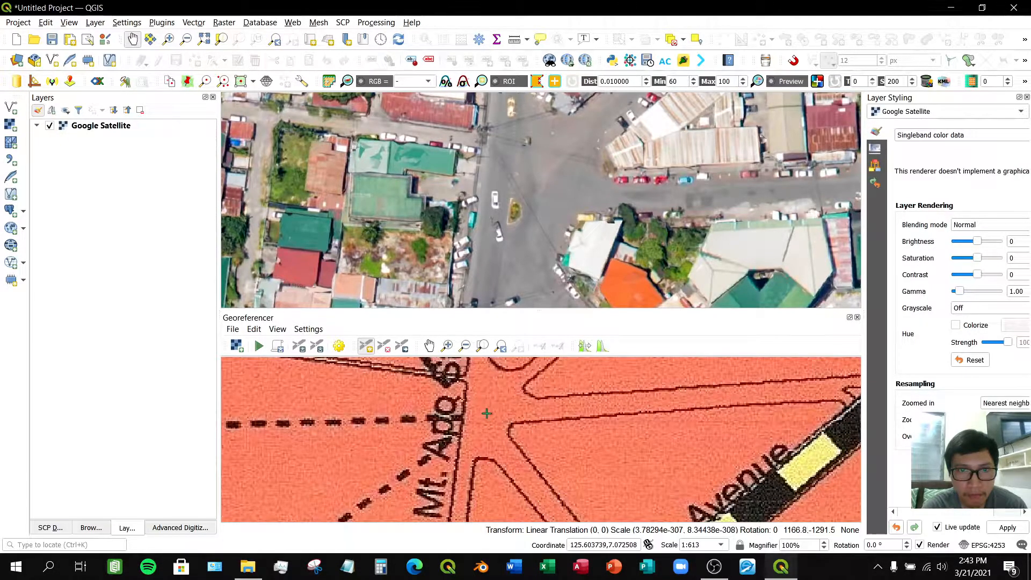
{"action": "scroll", "coordinate": [531, 298], "scroll_direction": "down", "scroll_amount": 1}
{"action": "left_click_drag", "start_coordinate": [531, 298], "coordinate": [528, 244]}
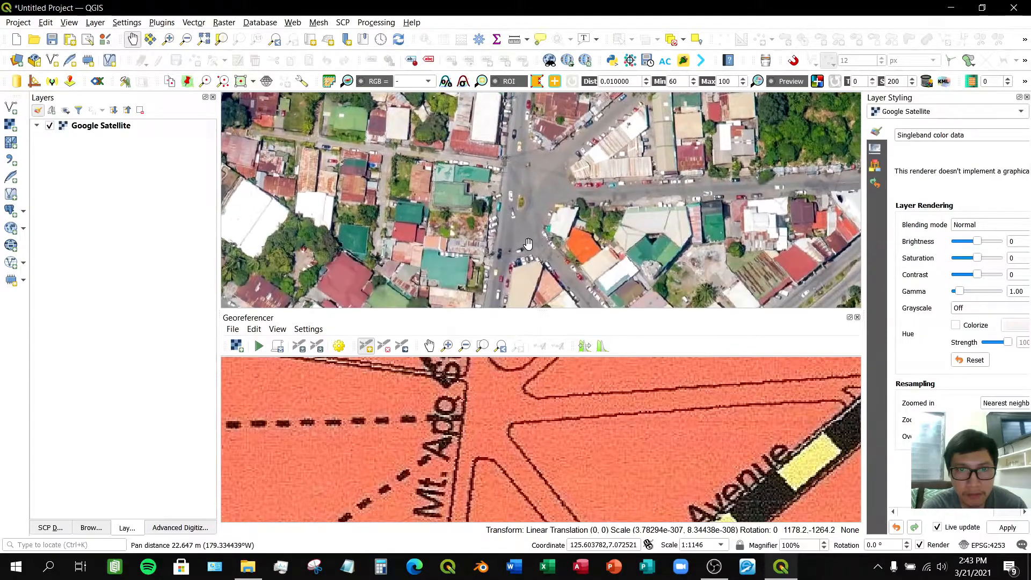
{"action": "left_click", "coordinate": [485, 415]}
- Capture this point's coordinates from the matching junction on the satellite map and confirm them
{"action": "double_click", "coordinate": [267, 291]}
{"action": "left_click", "coordinate": [257, 290]}
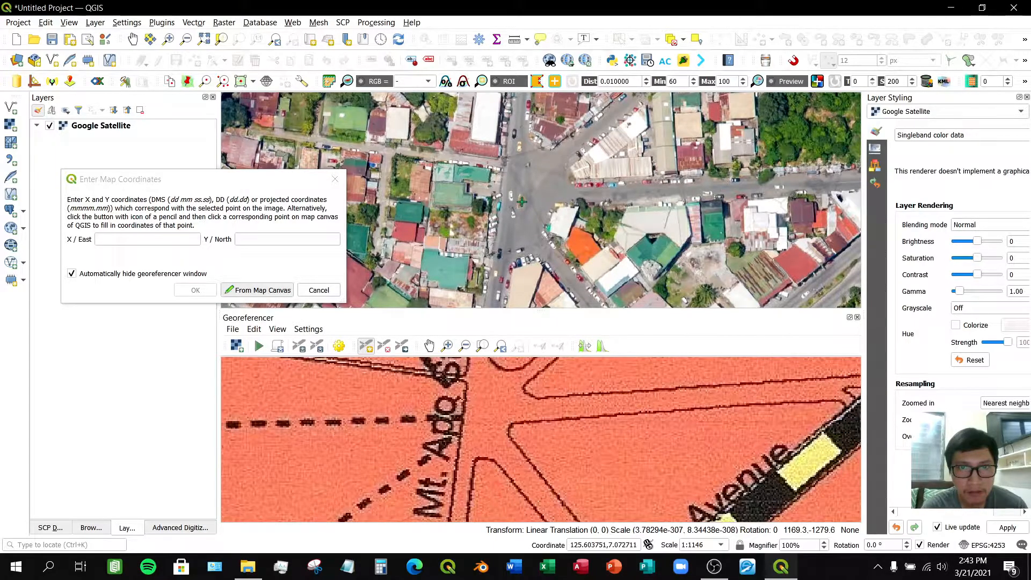
{"action": "scroll", "coordinate": [521, 202], "scroll_direction": "up", "scroll_amount": 2}
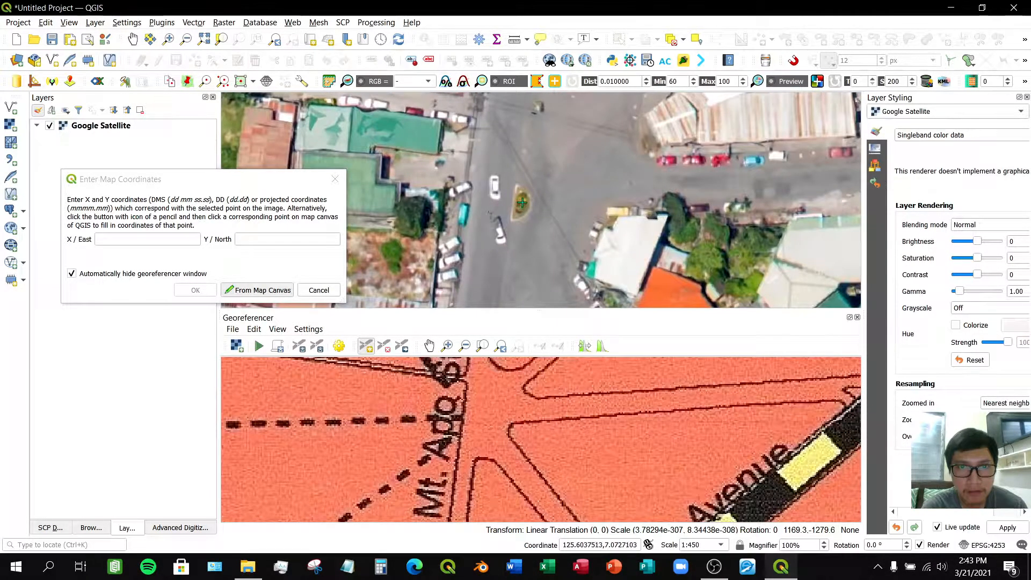
{"action": "left_click", "coordinate": [520, 204]}
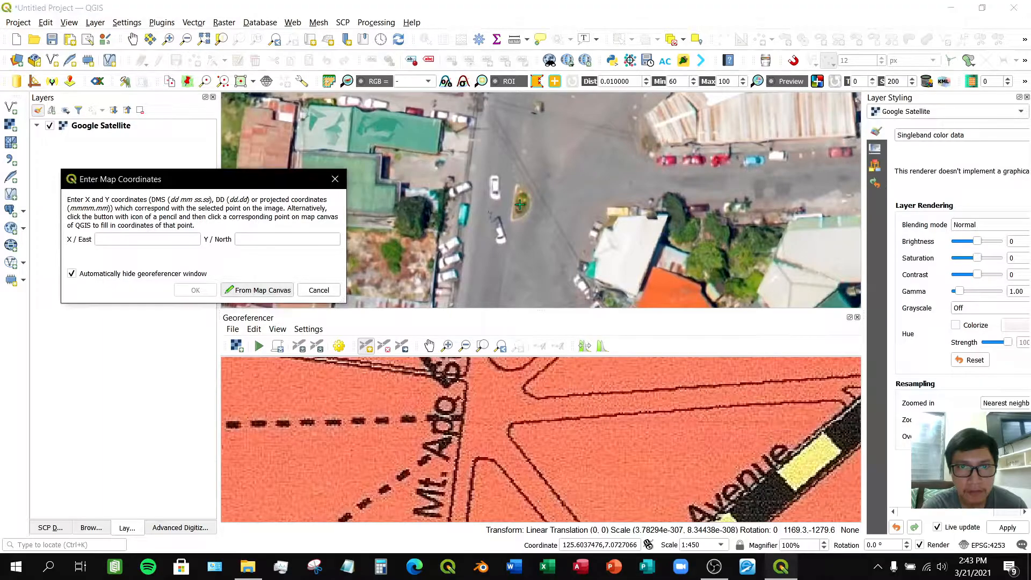
{"action": "left_click", "coordinate": [195, 290]}
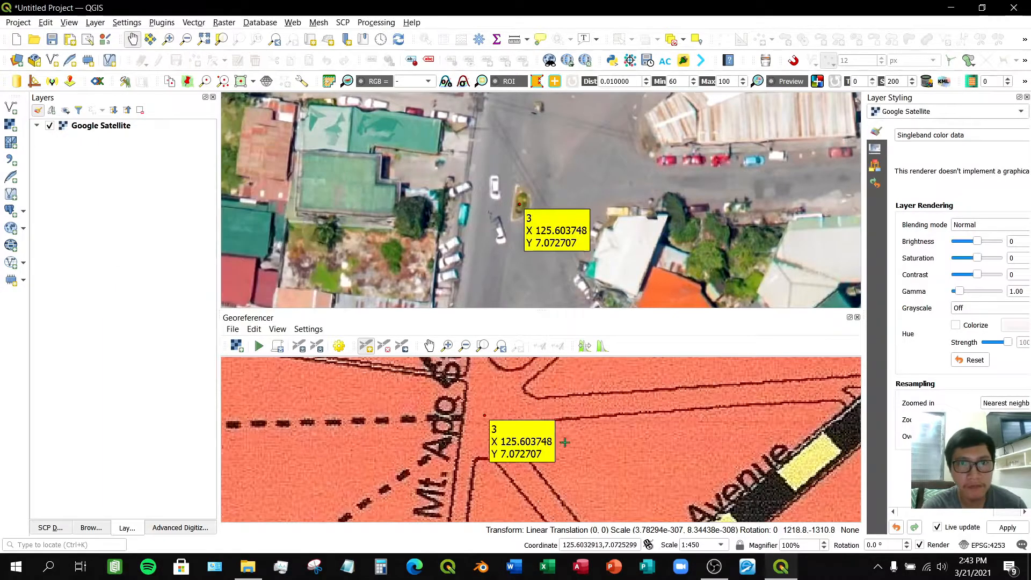
- Browse both maps along Quirino Avenue to find another matching intersection for a control point
{"action": "scroll", "coordinate": [565, 442], "scroll_direction": "down", "scroll_amount": 2}
{"action": "left_click", "coordinate": [430, 346]}
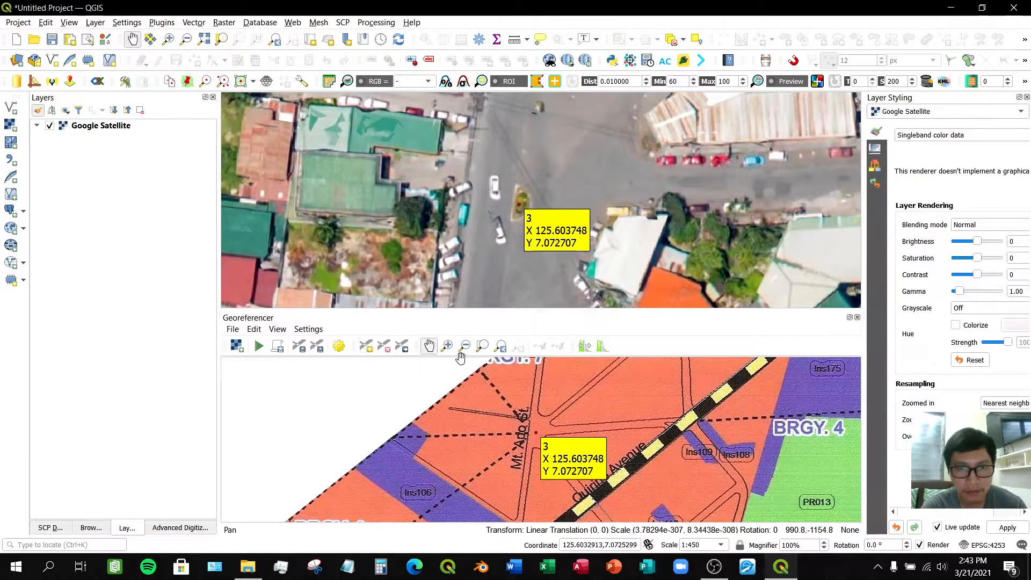
{"action": "left_click_drag", "start_coordinate": [749, 432], "coordinate": [592, 424]}
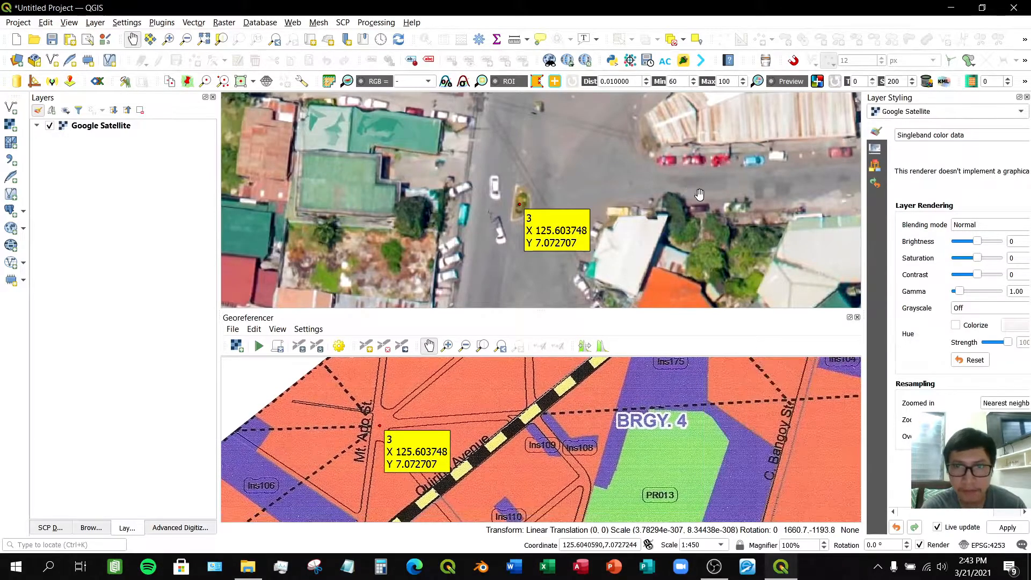
{"action": "scroll", "coordinate": [709, 201], "scroll_direction": "down", "scroll_amount": 4}
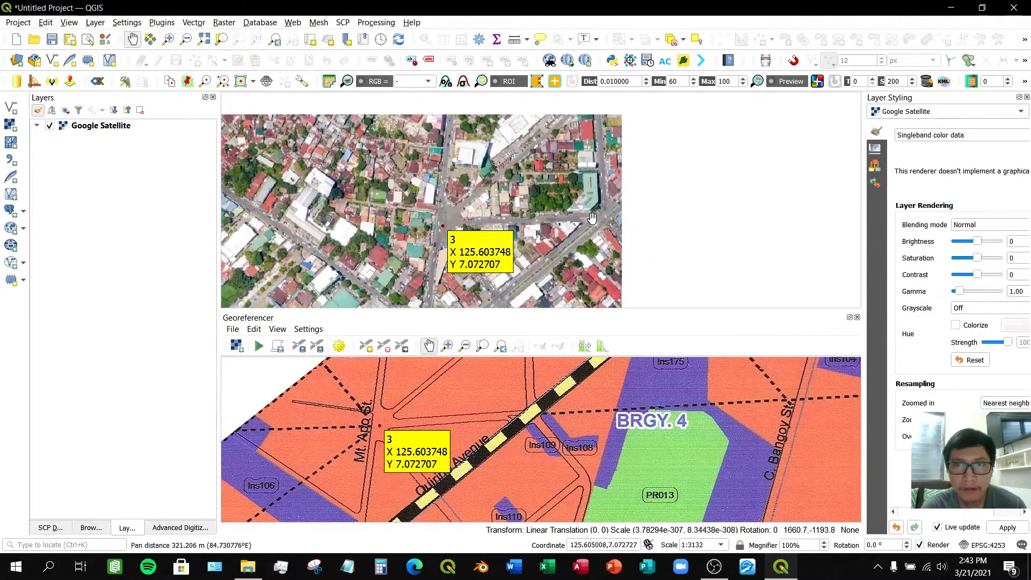
{"action": "left_click_drag", "start_coordinate": [717, 200], "coordinate": [572, 246]}
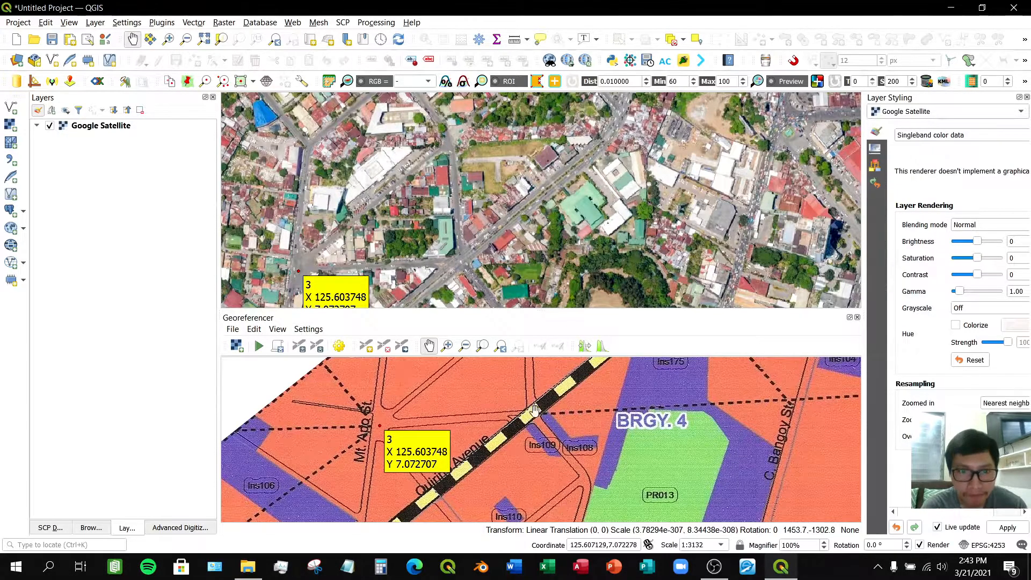
{"action": "scroll", "coordinate": [536, 415], "scroll_direction": "up", "scroll_amount": 4}
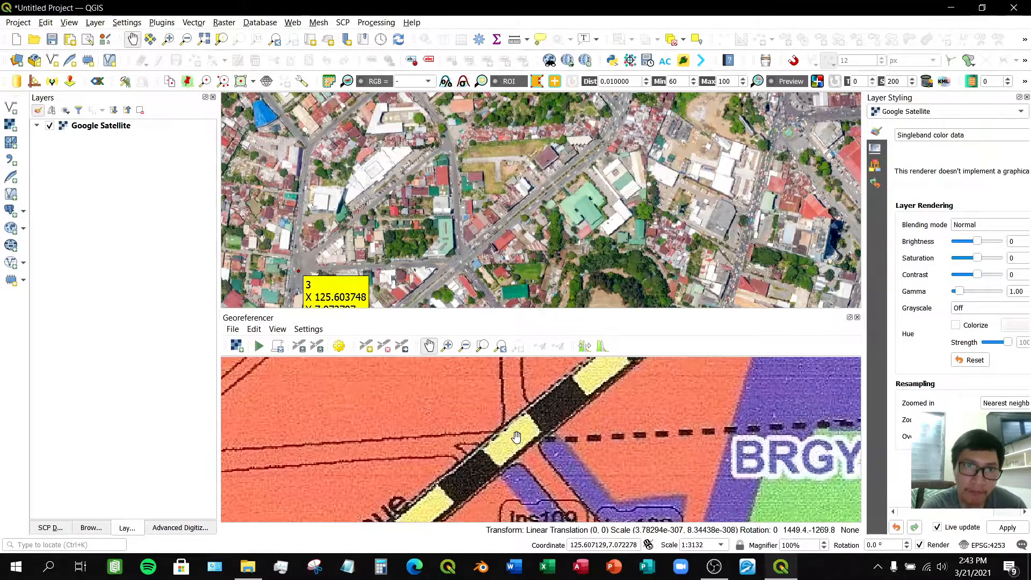
{"action": "left_click_drag", "start_coordinate": [547, 222], "coordinate": [551, 215]}
{"action": "left_click_drag", "start_coordinate": [466, 251], "coordinate": [532, 173]}
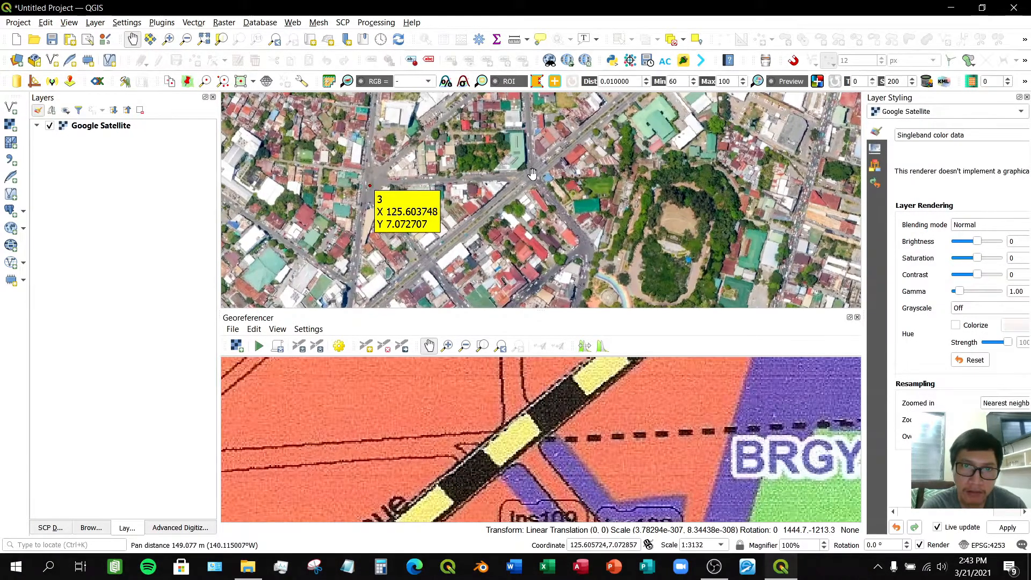
{"action": "scroll", "coordinate": [529, 174], "scroll_direction": "up", "scroll_amount": 1}
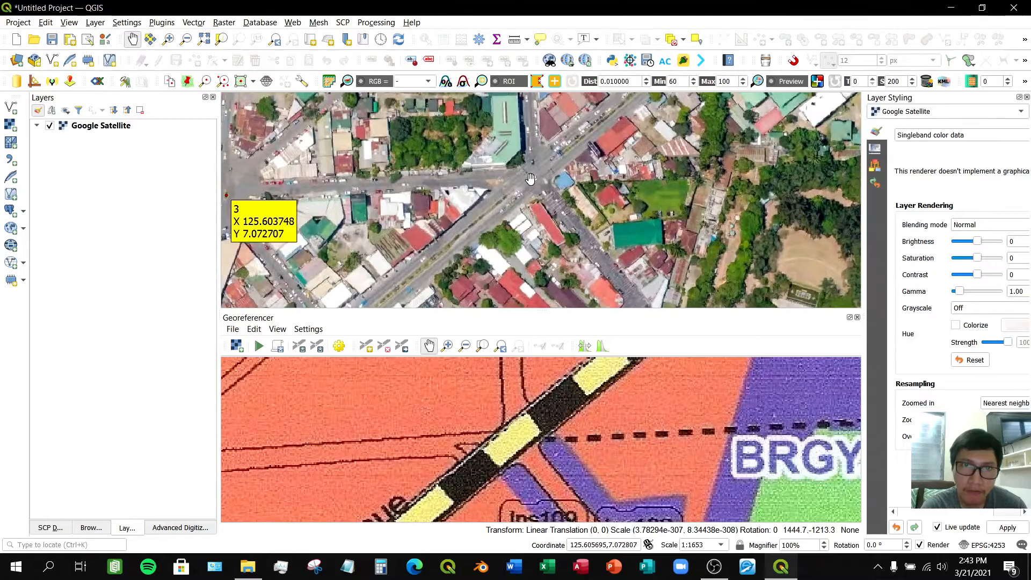
{"action": "scroll", "coordinate": [530, 172], "scroll_direction": "up", "scroll_amount": 1}
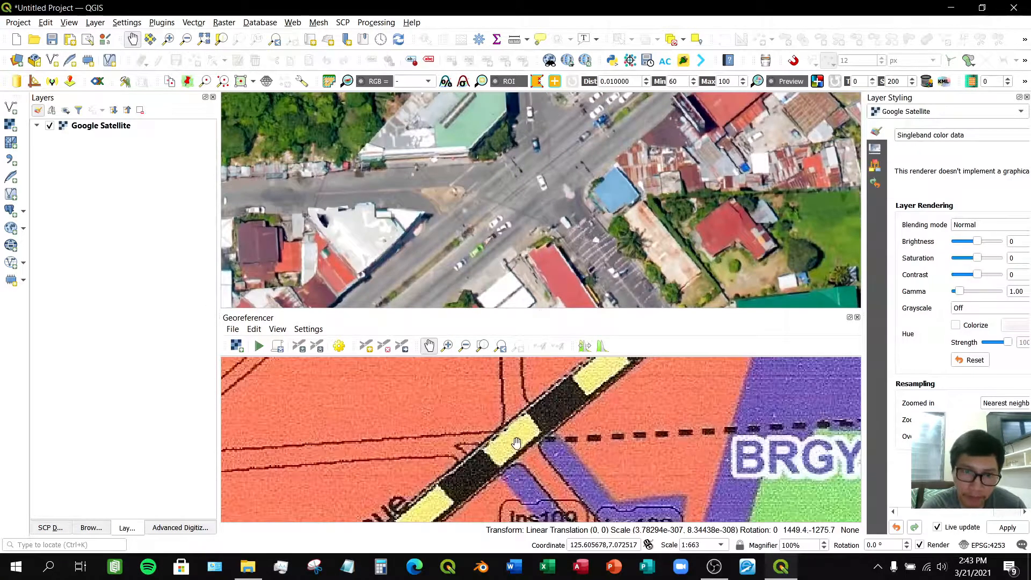
{"action": "left_click_drag", "start_coordinate": [516, 441], "coordinate": [540, 439]}
- Add a control point where the diagonal main road meets the dashed boundary on the scanned map, capturing its coordinates from the matching satellite junction
{"action": "left_click", "coordinate": [367, 346]}
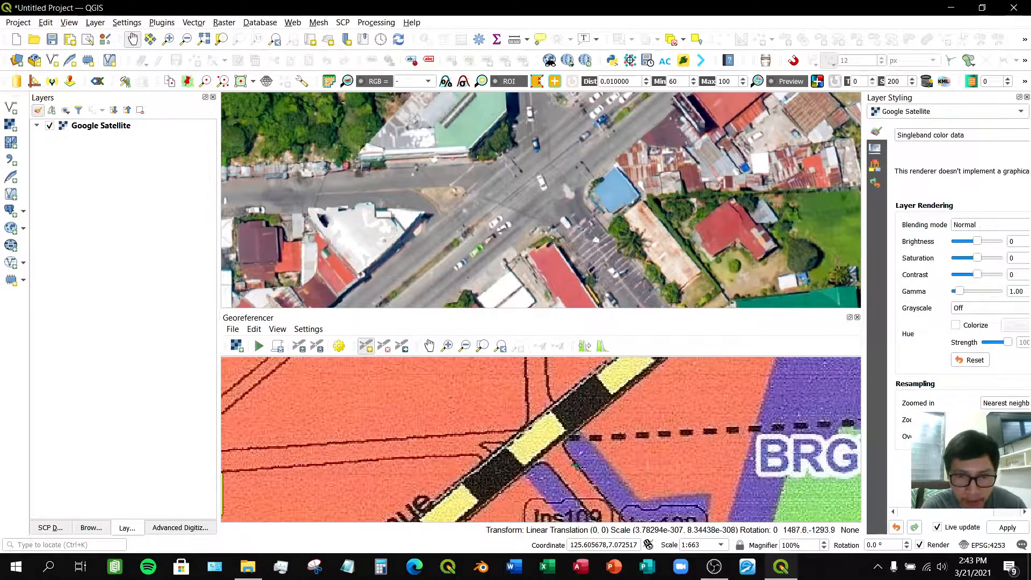
{"action": "left_click", "coordinate": [537, 440]}
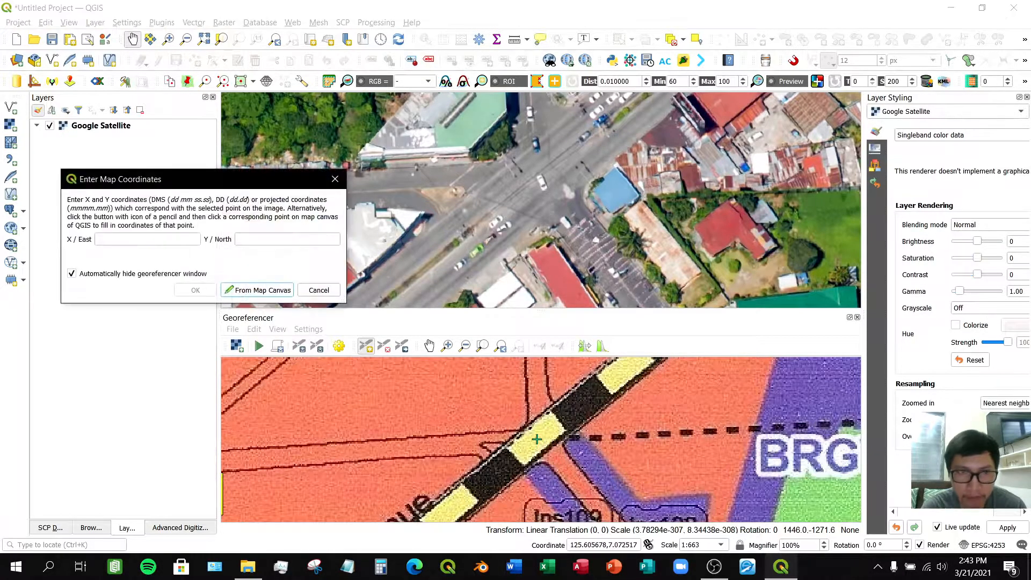
{"action": "left_click", "coordinate": [262, 291]}
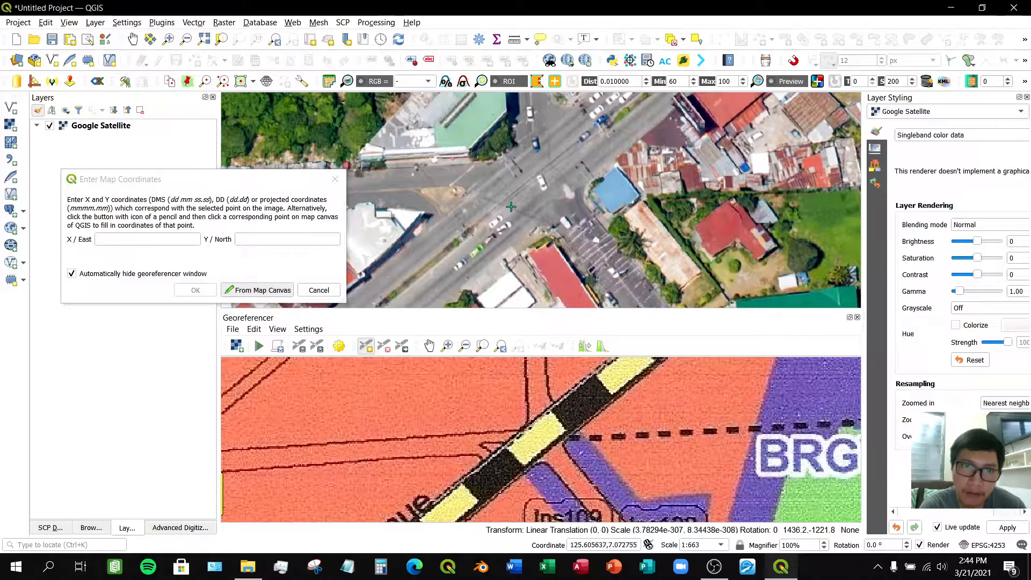
{"action": "left_click", "coordinate": [533, 183]}
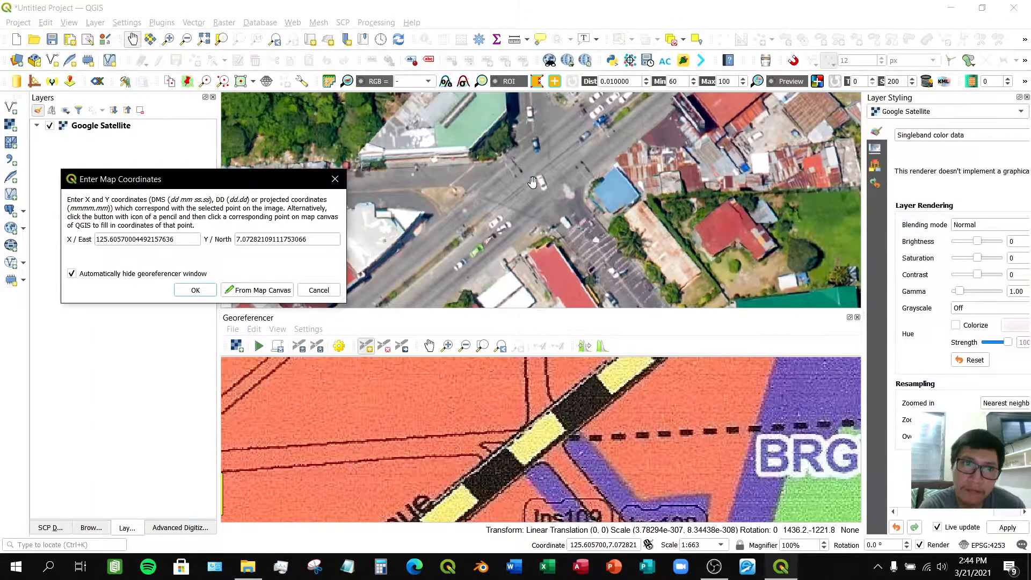
{"action": "left_click", "coordinate": [209, 294]}
- Browse both the scanned map and the satellite map northward to find another matching road junction
{"action": "scroll", "coordinate": [667, 463], "scroll_direction": "down", "scroll_amount": 2}
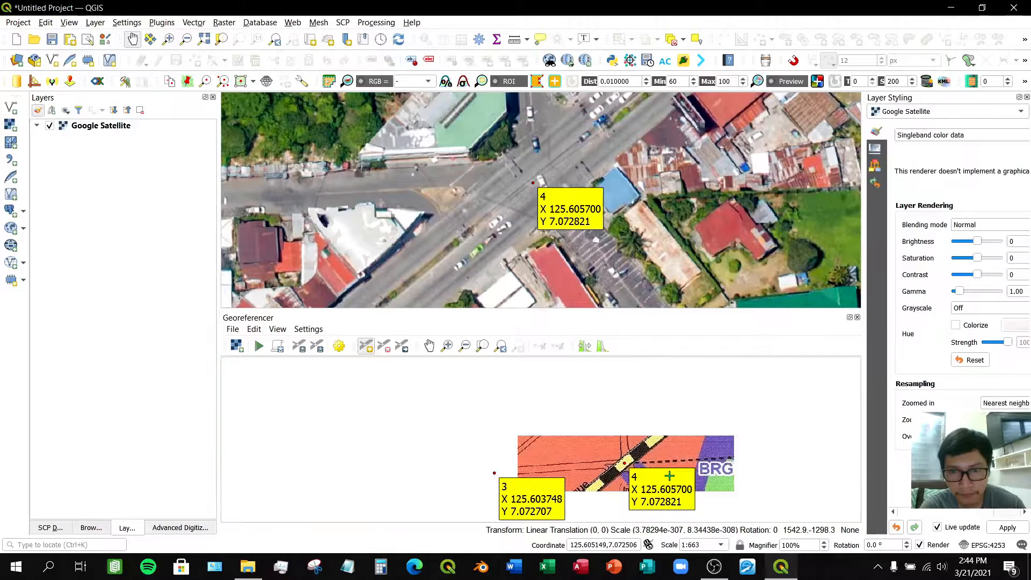
{"action": "scroll", "coordinate": [668, 463], "scroll_direction": "down", "scroll_amount": 1}
{"action": "scroll", "coordinate": [650, 163], "scroll_direction": "down", "scroll_amount": 2}
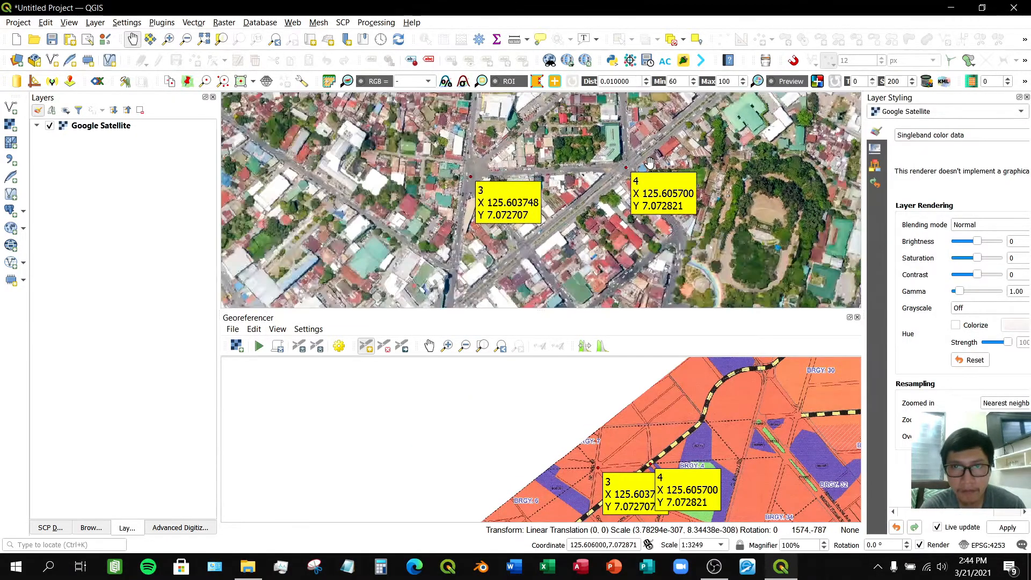
{"action": "left_click_drag", "start_coordinate": [703, 156], "coordinate": [539, 248]}
{"action": "left_click_drag", "start_coordinate": [690, 204], "coordinate": [631, 264]}
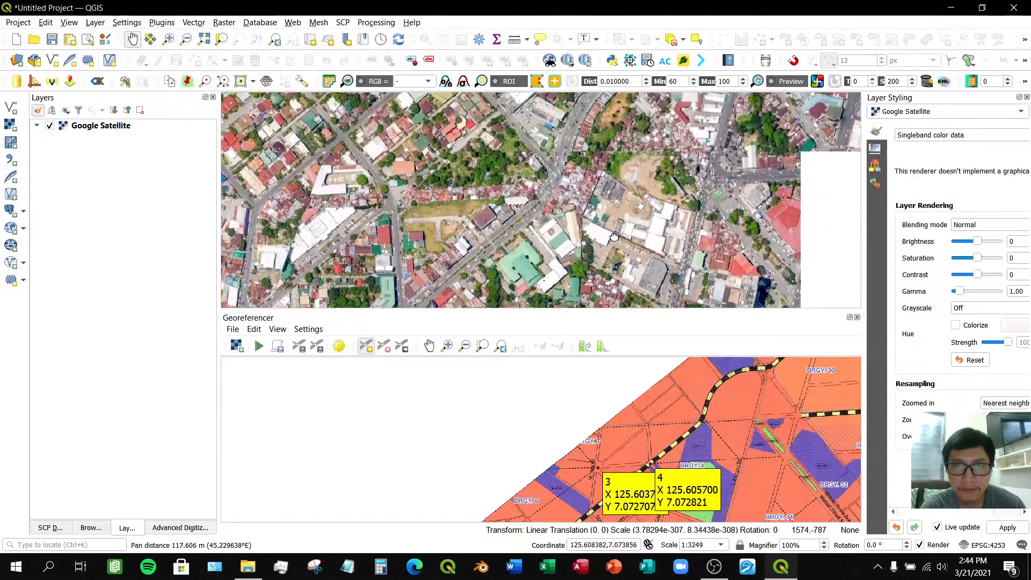
{"action": "left_click", "coordinate": [430, 346]}
{"action": "left_click_drag", "start_coordinate": [760, 425], "coordinate": [500, 436]}
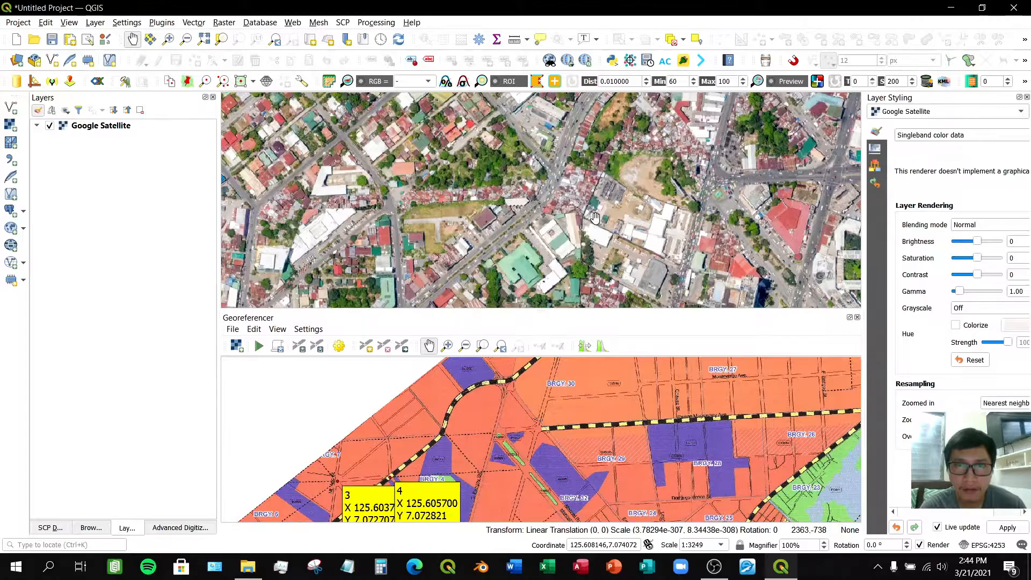
{"action": "scroll", "coordinate": [601, 214], "scroll_direction": "down", "scroll_amount": 1}
{"action": "left_click_drag", "start_coordinate": [595, 214], "coordinate": [527, 246]}
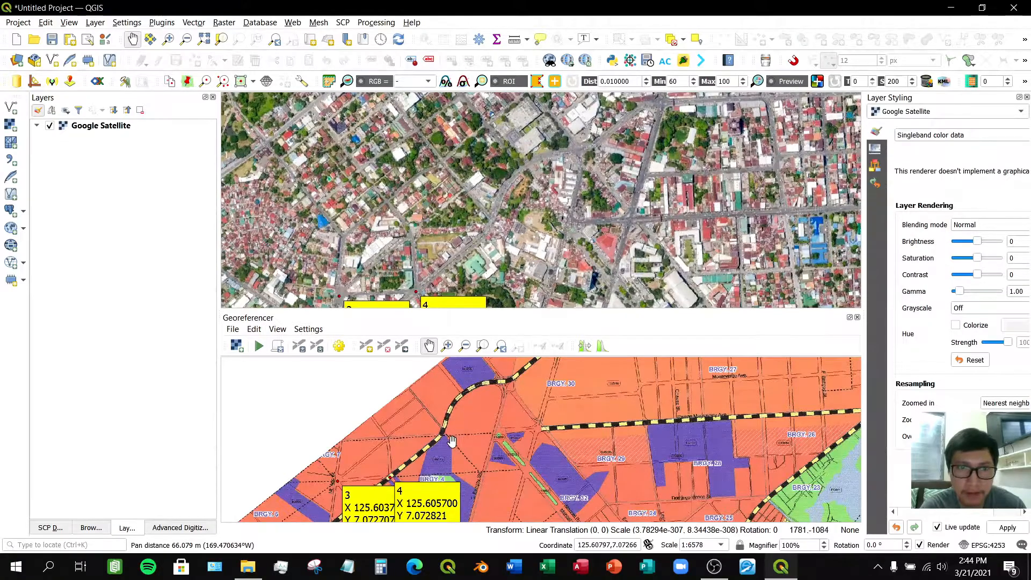
{"action": "scroll", "coordinate": [496, 224], "scroll_direction": "up", "scroll_amount": 1}
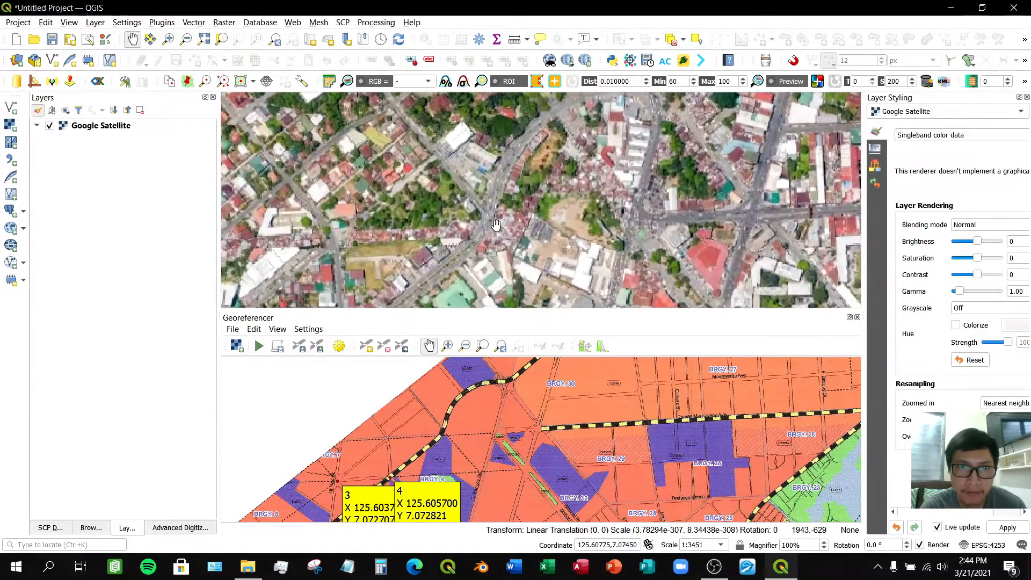
{"action": "scroll", "coordinate": [496, 224], "scroll_direction": "down", "scroll_amount": 1}
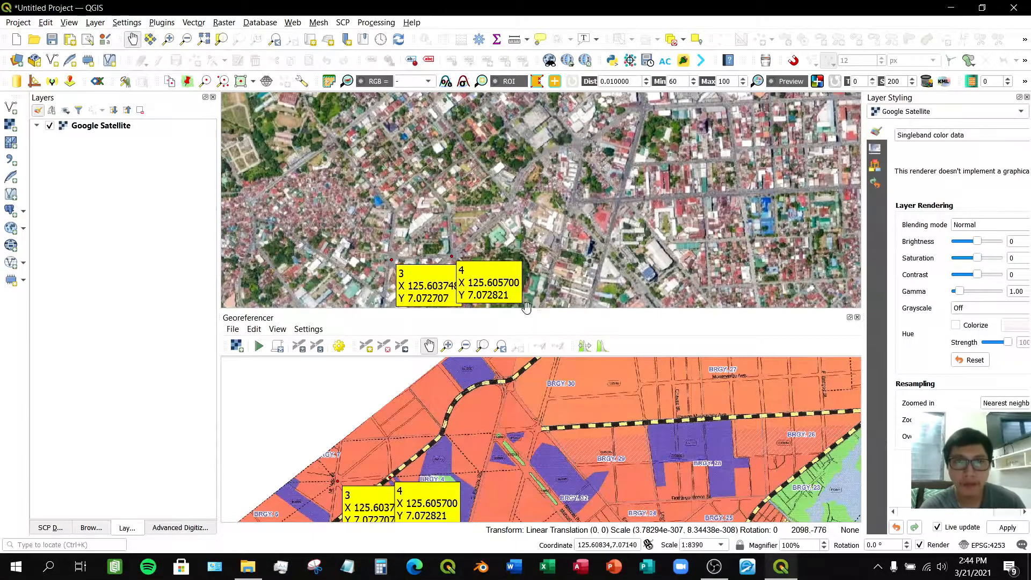
{"action": "scroll", "coordinate": [446, 426], "scroll_direction": "up", "scroll_amount": 2}
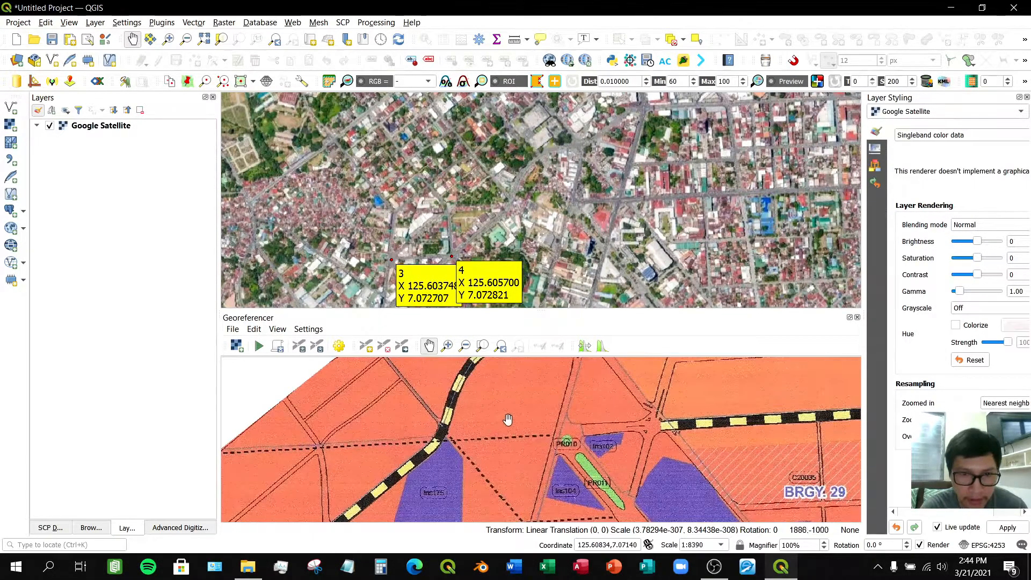
{"action": "left_click_drag", "start_coordinate": [415, 465], "coordinate": [596, 378]}
{"action": "left_click_drag", "start_coordinate": [500, 468], "coordinate": [476, 450]}
{"action": "scroll", "coordinate": [477, 440], "scroll_direction": "up", "scroll_amount": 1}
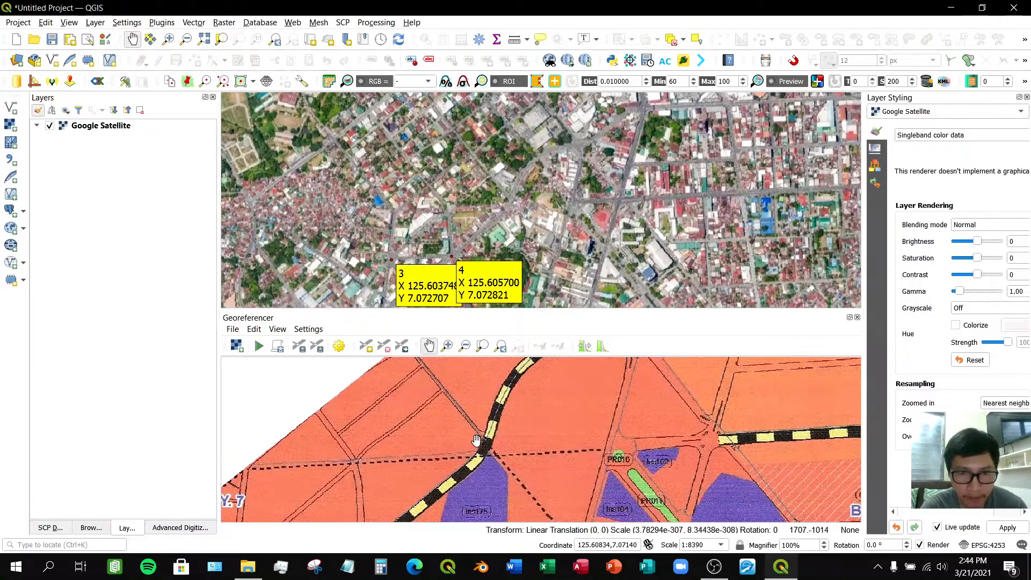
- Add a control point at the road fork on the scanned map and capture its coordinates from the matching satellite intersection
{"action": "left_click", "coordinate": [368, 349]}
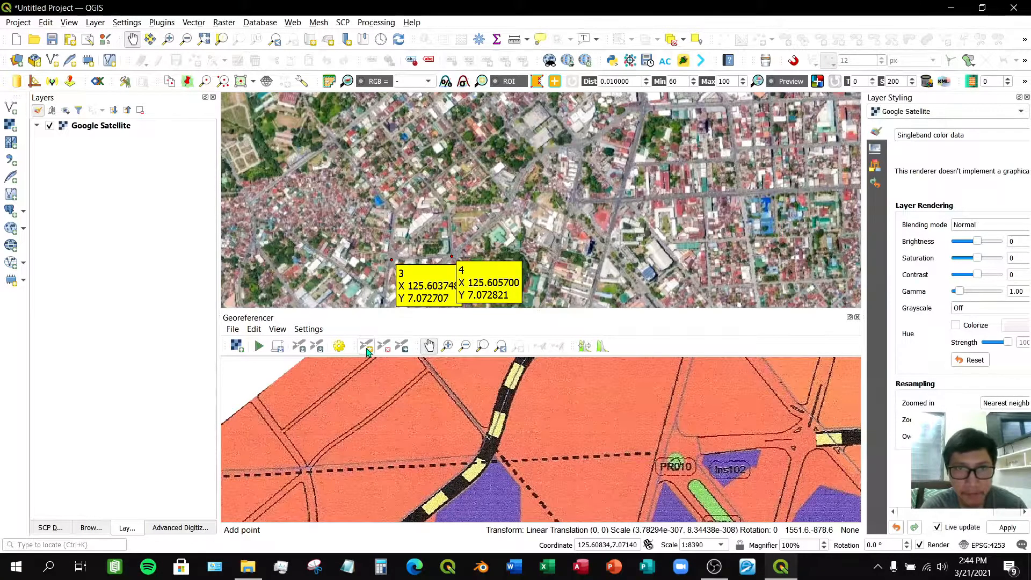
{"action": "scroll", "coordinate": [494, 440], "scroll_direction": "up", "scroll_amount": 1}
{"action": "scroll", "coordinate": [494, 441], "scroll_direction": "up", "scroll_amount": 1}
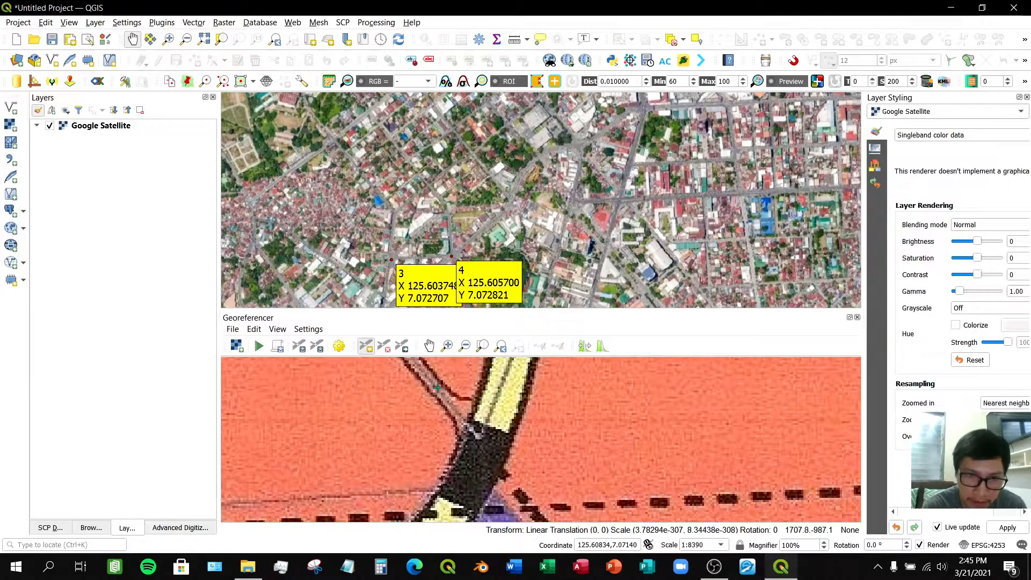
{"action": "left_click", "coordinate": [483, 446]}
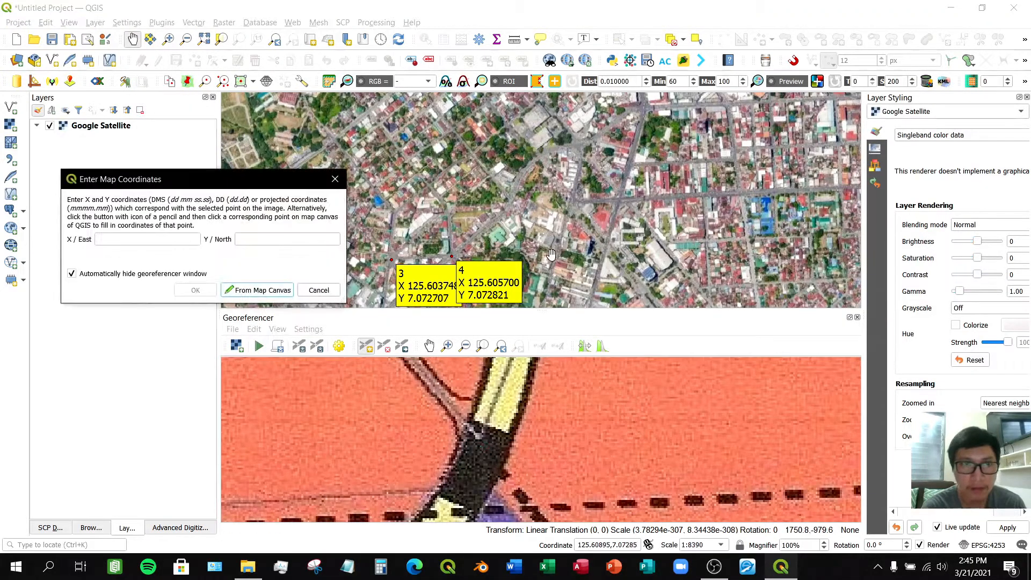
{"action": "left_click", "coordinate": [245, 292]}
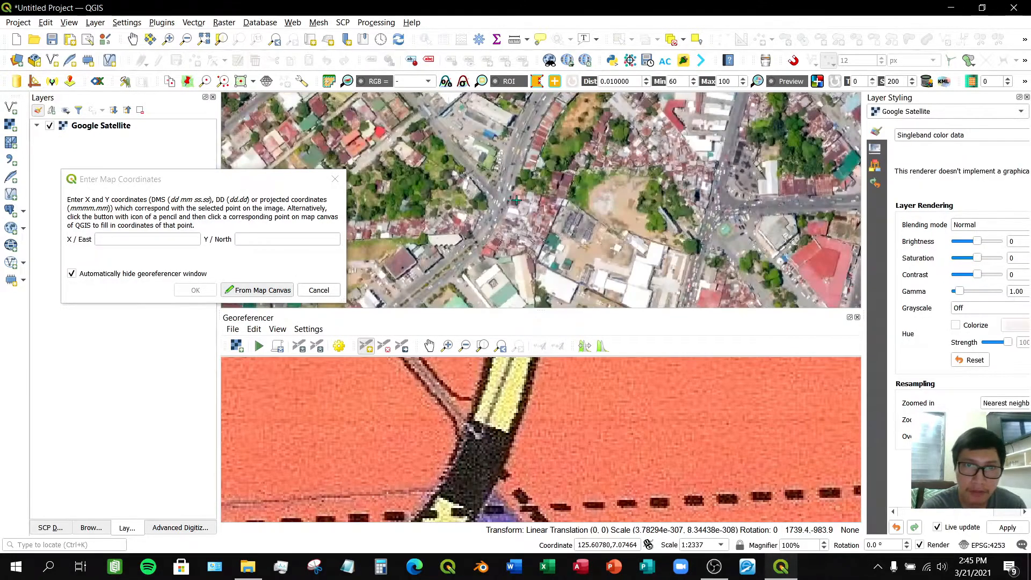
{"action": "scroll", "coordinate": [492, 197], "scroll_direction": "up", "scroll_amount": 2}
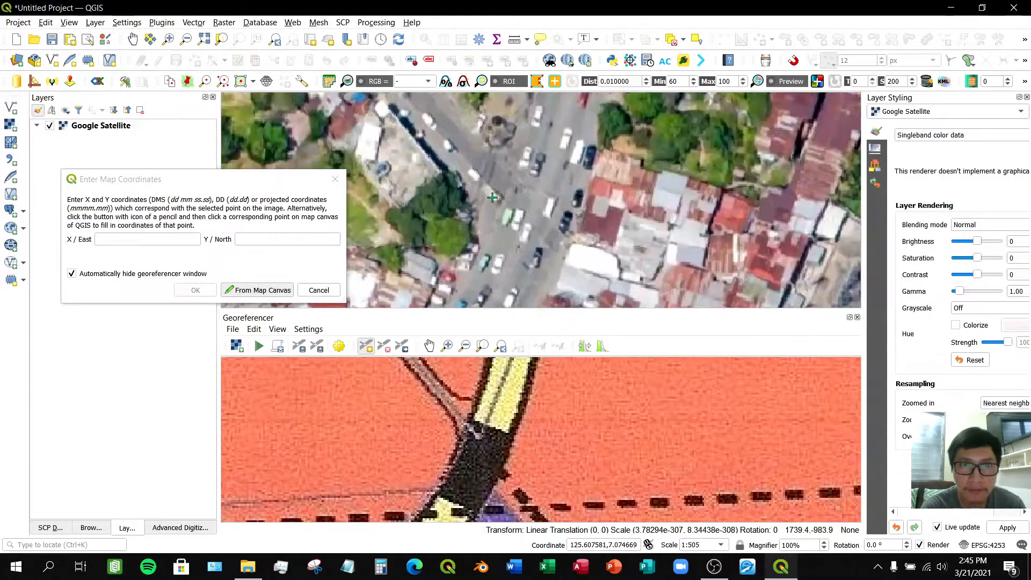
{"action": "scroll", "coordinate": [492, 198], "scroll_direction": "up", "scroll_amount": 1}
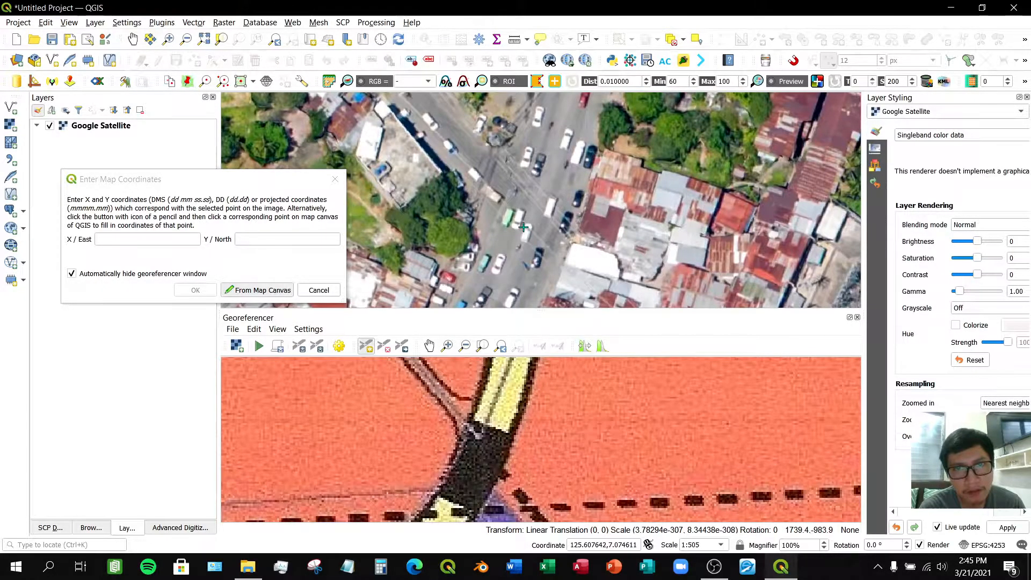
{"action": "left_click", "coordinate": [523, 227]}
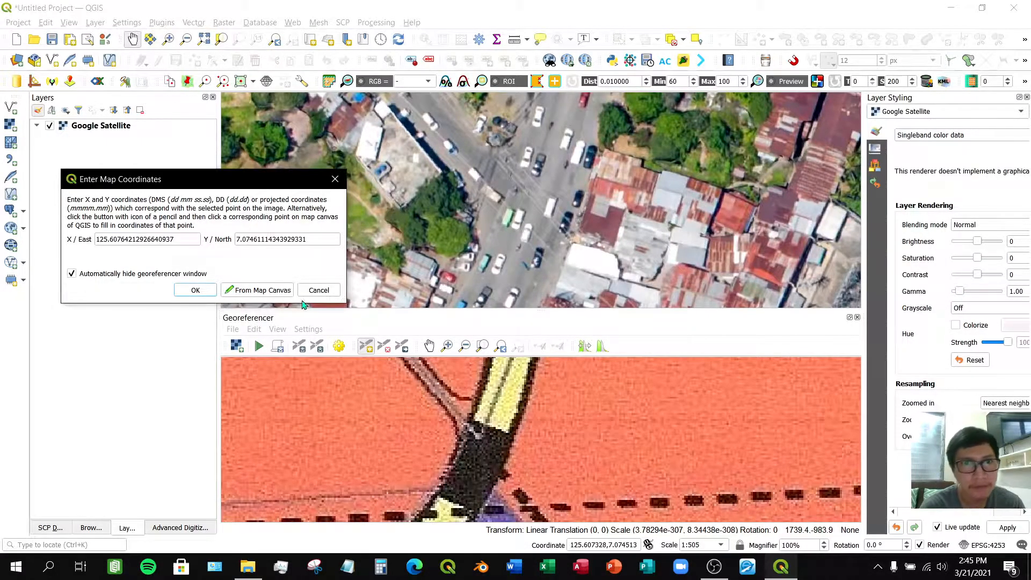
{"action": "left_click", "coordinate": [197, 291]}
- Browse both maps along the curving main road near BRGY. 30 to find the next matching junction
{"action": "scroll", "coordinate": [599, 437], "scroll_direction": "down", "scroll_amount": 3}
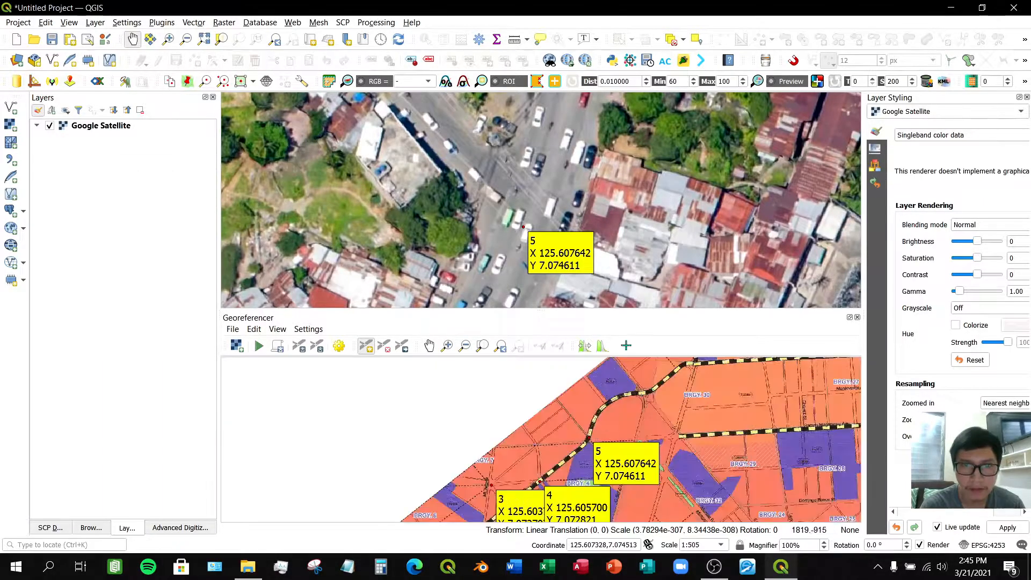
{"action": "scroll", "coordinate": [628, 258], "scroll_direction": "down", "scroll_amount": 2}
{"action": "left_click_drag", "start_coordinate": [655, 231], "coordinate": [483, 278]}
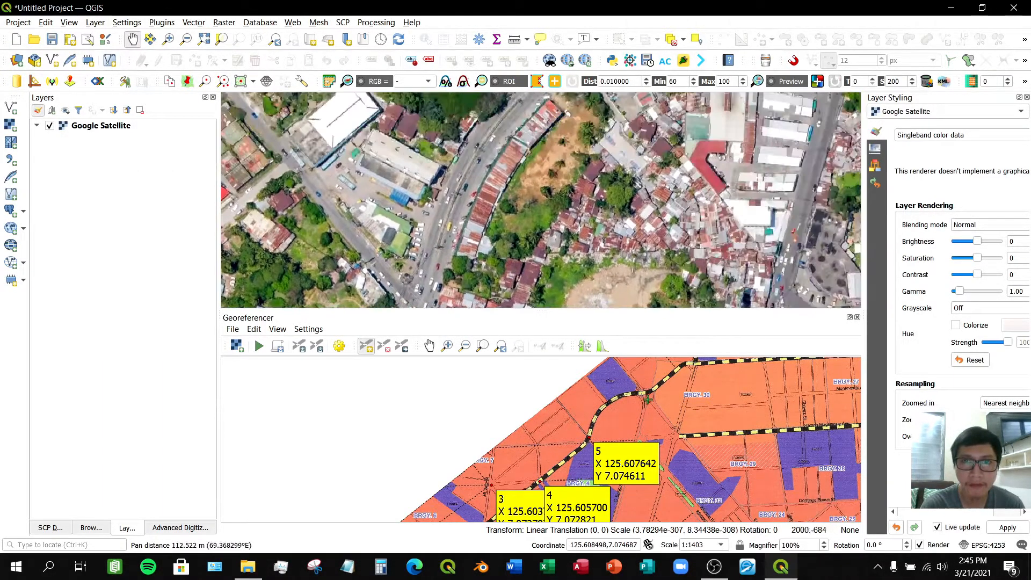
{"action": "left_click", "coordinate": [430, 346]}
{"action": "left_click_drag", "start_coordinate": [634, 393], "coordinate": [479, 396]}
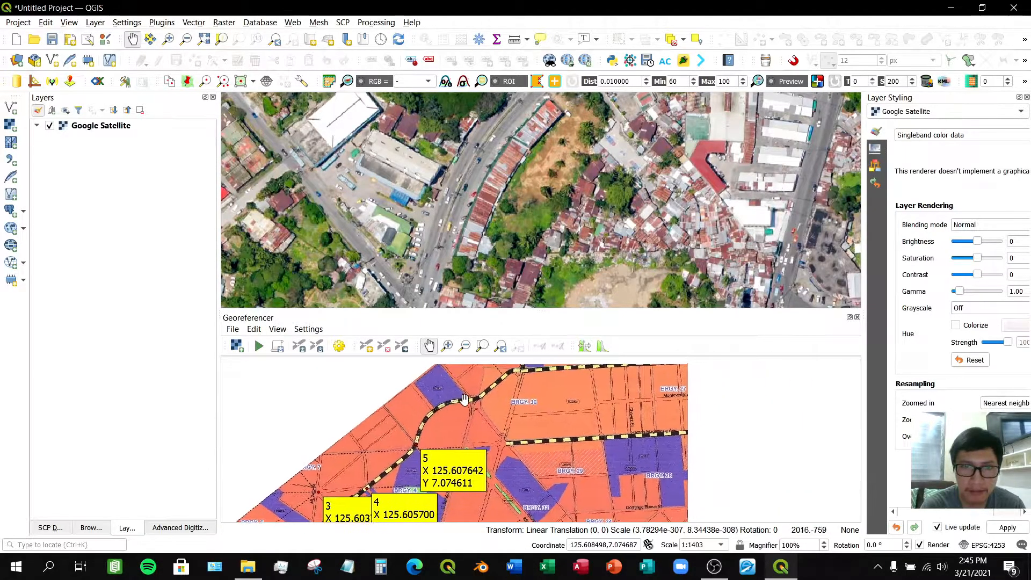
{"action": "scroll", "coordinate": [479, 397], "scroll_direction": "up", "scroll_amount": 2}
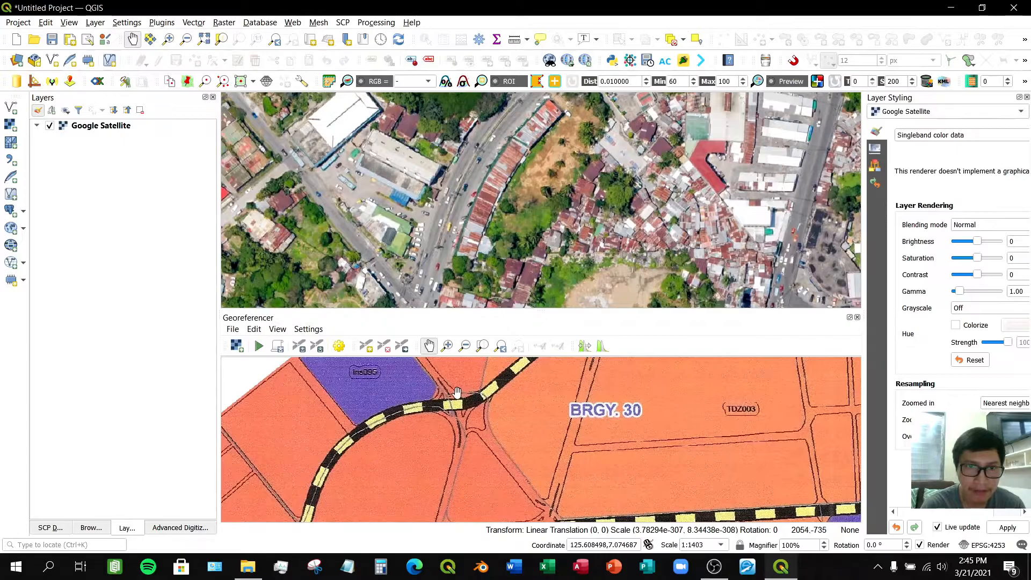
{"action": "scroll", "coordinate": [444, 398], "scroll_direction": "up", "scroll_amount": 1}
{"action": "left_click_drag", "start_coordinate": [555, 174], "coordinate": [452, 249]}
{"action": "left_click_drag", "start_coordinate": [565, 213], "coordinate": [507, 209]}
{"action": "scroll", "coordinate": [507, 200], "scroll_direction": "up", "scroll_amount": 2}
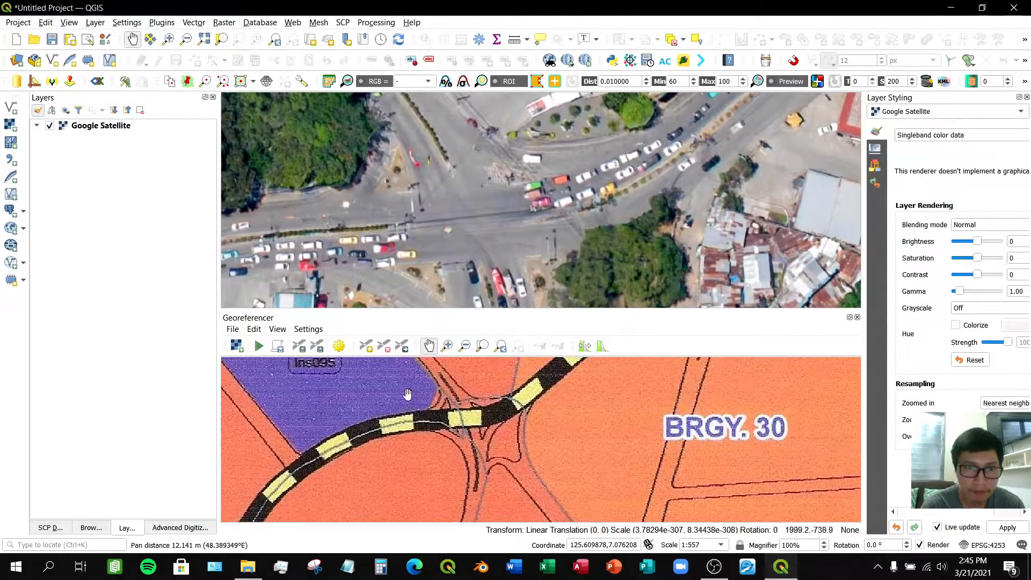
- Add a control point on the curving main road near BRGY. 30 and capture its coordinates from the matching satellite intersection
{"action": "left_click", "coordinate": [366, 346]}
{"action": "scroll", "coordinate": [475, 427], "scroll_direction": "up", "scroll_amount": 2}
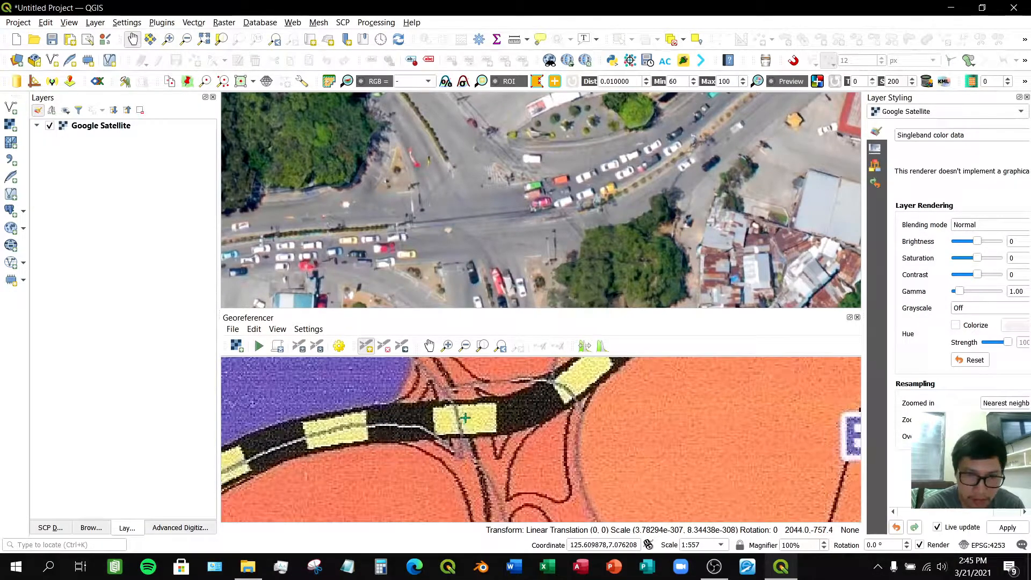
{"action": "left_click", "coordinate": [465, 418]}
{"action": "left_click", "coordinate": [258, 287]}
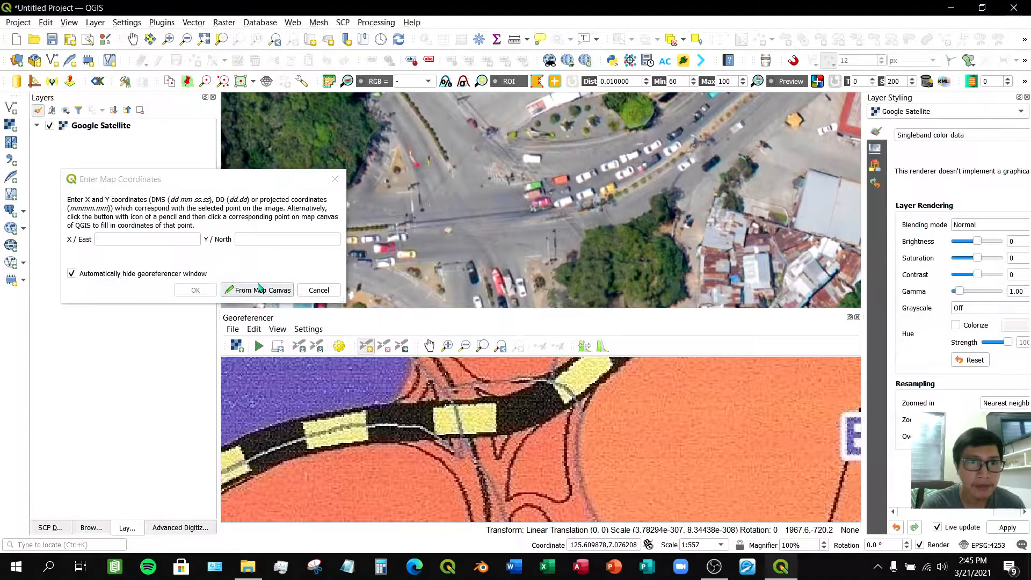
{"action": "left_click", "coordinate": [471, 222]}
{"action": "left_click", "coordinate": [195, 290]}
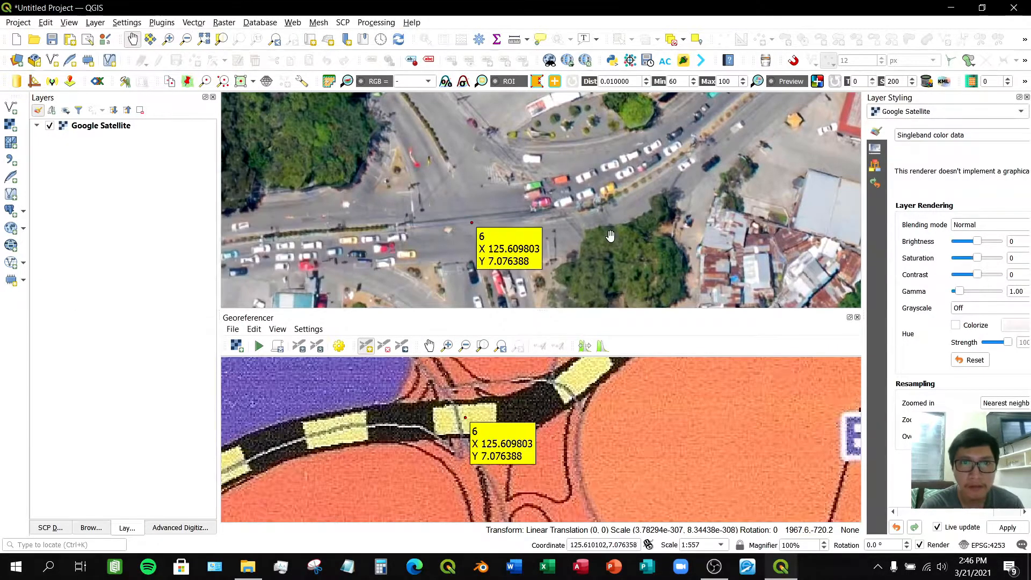
- Browse both maps toward the eastern coastal area to find another matching intersection for a control point
{"action": "scroll", "coordinate": [626, 437], "scroll_direction": "down", "scroll_amount": 5}
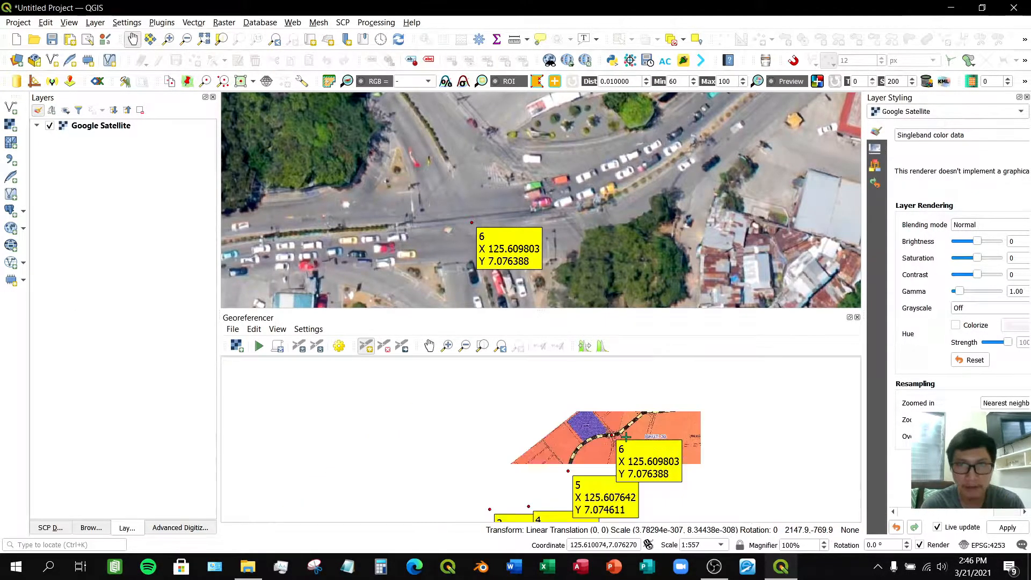
{"action": "scroll", "coordinate": [626, 436], "scroll_direction": "up", "scroll_amount": 2}
{"action": "left_click", "coordinate": [428, 346]}
{"action": "left_click_drag", "start_coordinate": [690, 433], "coordinate": [498, 413]}
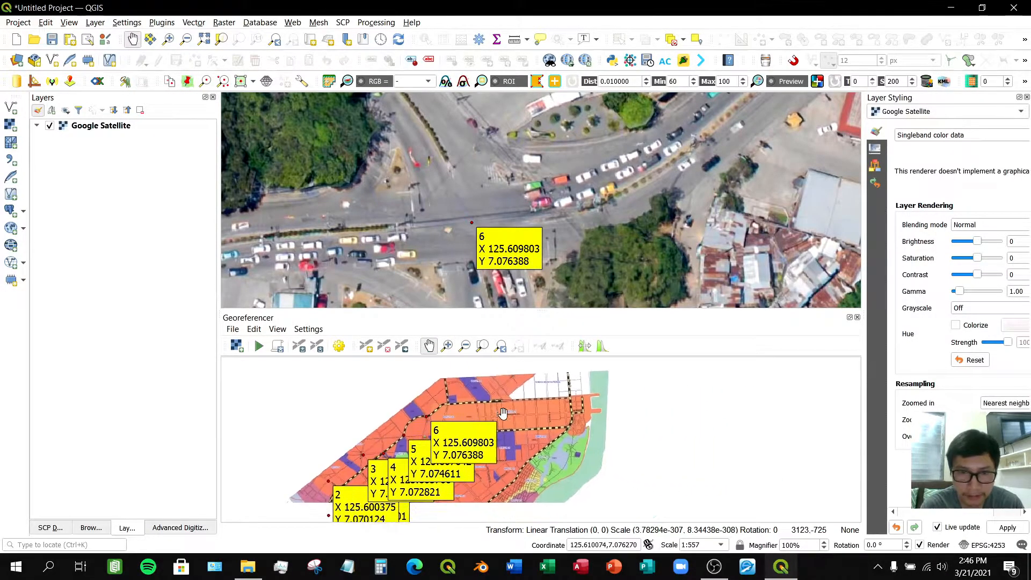
{"action": "scroll", "coordinate": [499, 415], "scroll_direction": "up", "scroll_amount": 1}
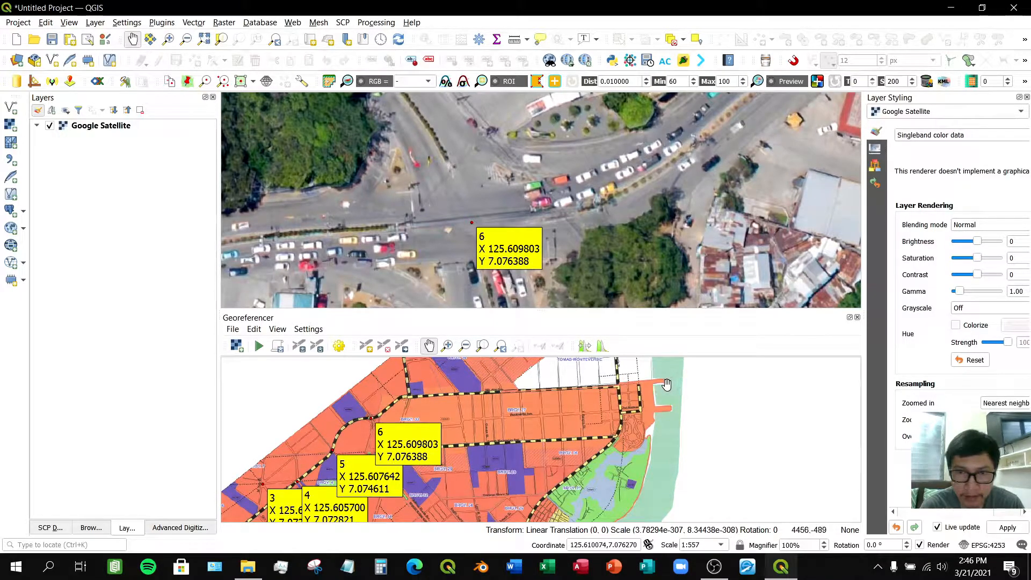
{"action": "scroll", "coordinate": [590, 159], "scroll_direction": "down", "scroll_amount": 2}
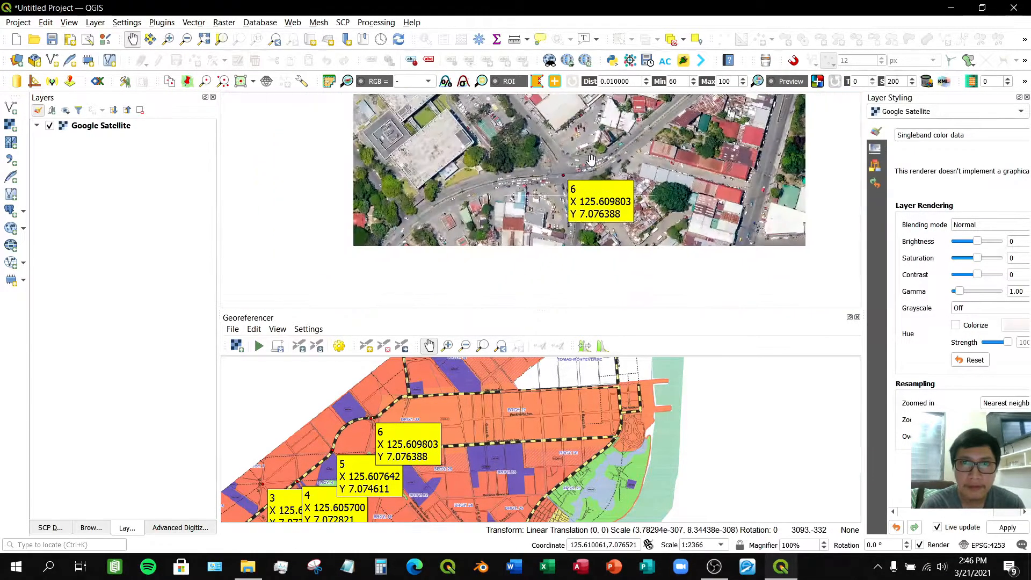
{"action": "left_click_drag", "start_coordinate": [644, 161], "coordinate": [387, 273]}
{"action": "scroll", "coordinate": [422, 275], "scroll_direction": "down", "scroll_amount": 2}
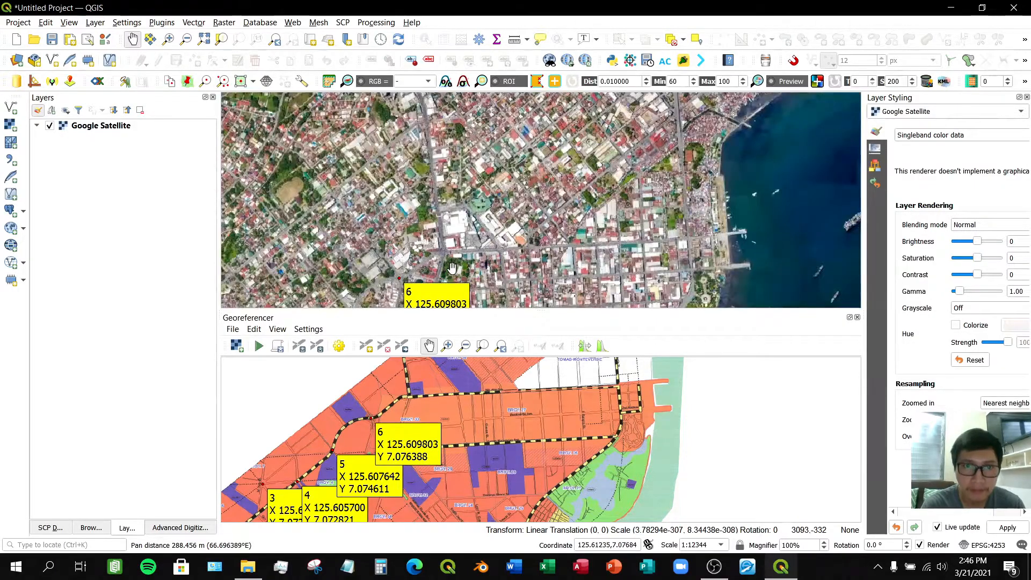
{"action": "scroll", "coordinate": [441, 254], "scroll_direction": "up", "scroll_amount": 1}
{"action": "scroll", "coordinate": [441, 254], "scroll_direction": "up", "scroll_amount": 1}
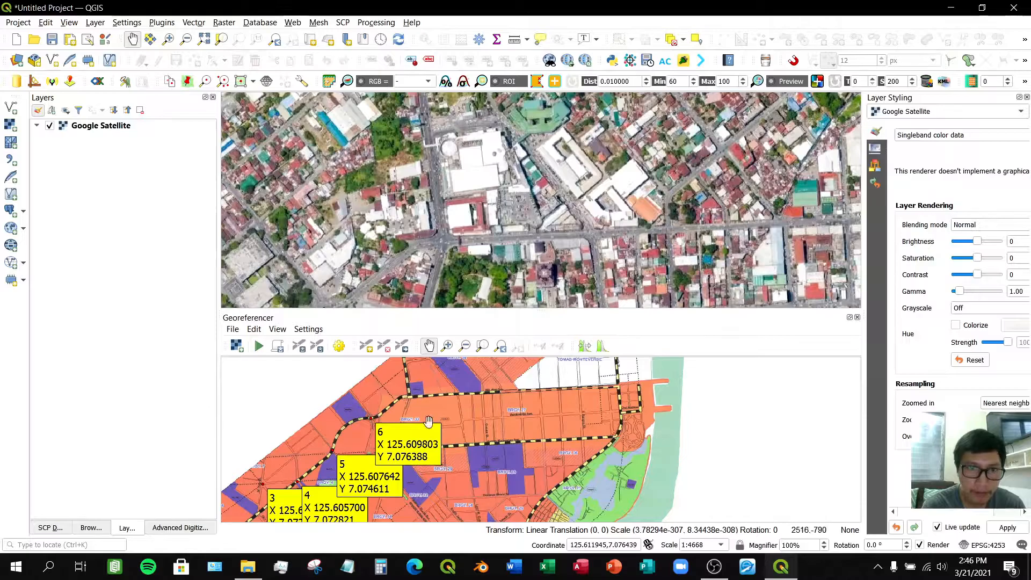
{"action": "scroll", "coordinate": [428, 420], "scroll_direction": "up", "scroll_amount": 1}
{"action": "scroll", "coordinate": [415, 418], "scroll_direction": "up", "scroll_amount": 1}
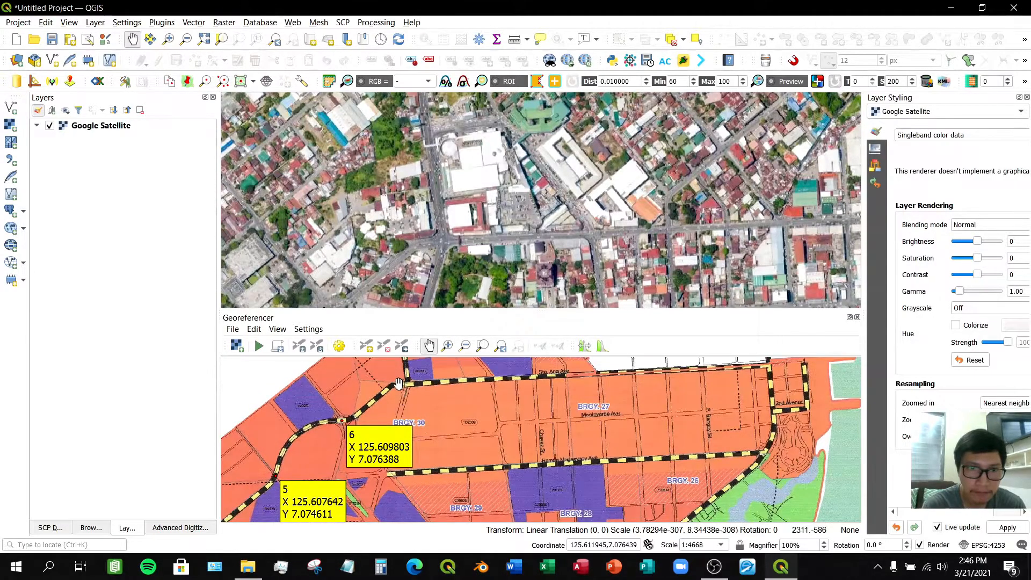
- Add a control point at the junction beside Ins093 on the main road and capture its coordinates from the matching satellite intersection
{"action": "scroll", "coordinate": [398, 383], "scroll_direction": "up", "scroll_amount": 1}
{"action": "scroll", "coordinate": [419, 387], "scroll_direction": "up", "scroll_amount": 1}
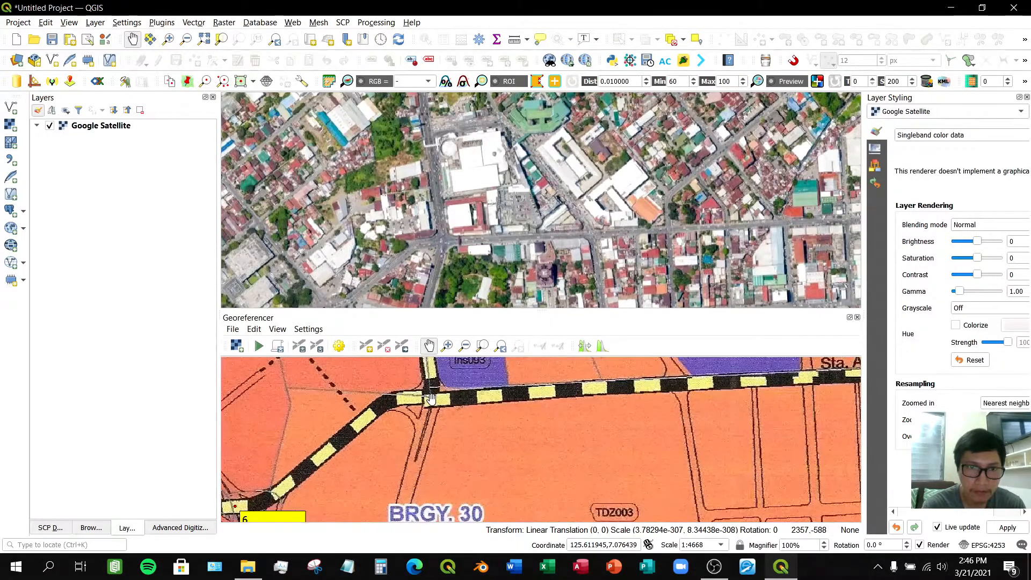
{"action": "scroll", "coordinate": [452, 414], "scroll_direction": "up", "scroll_amount": 1}
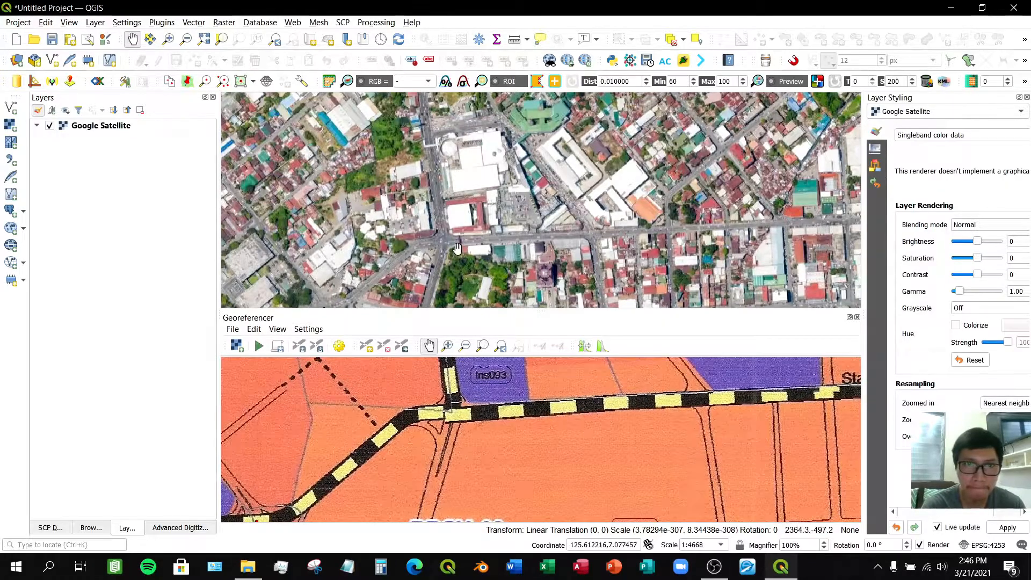
{"action": "scroll", "coordinate": [445, 245], "scroll_direction": "up", "scroll_amount": 1}
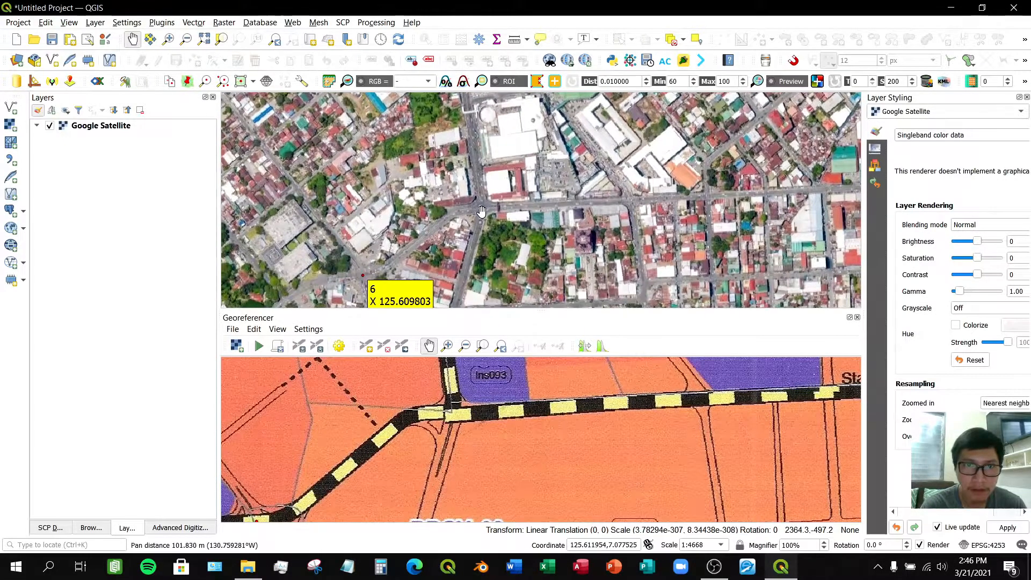
{"action": "left_click_drag", "start_coordinate": [445, 246], "coordinate": [481, 211]}
{"action": "scroll", "coordinate": [481, 211], "scroll_direction": "up", "scroll_amount": 1}
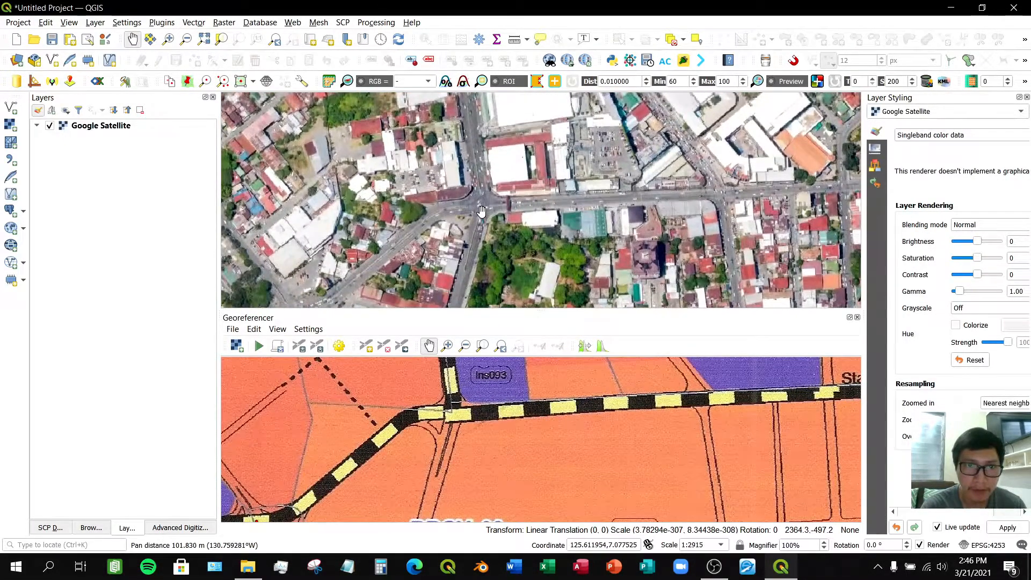
{"action": "left_click", "coordinate": [370, 349]}
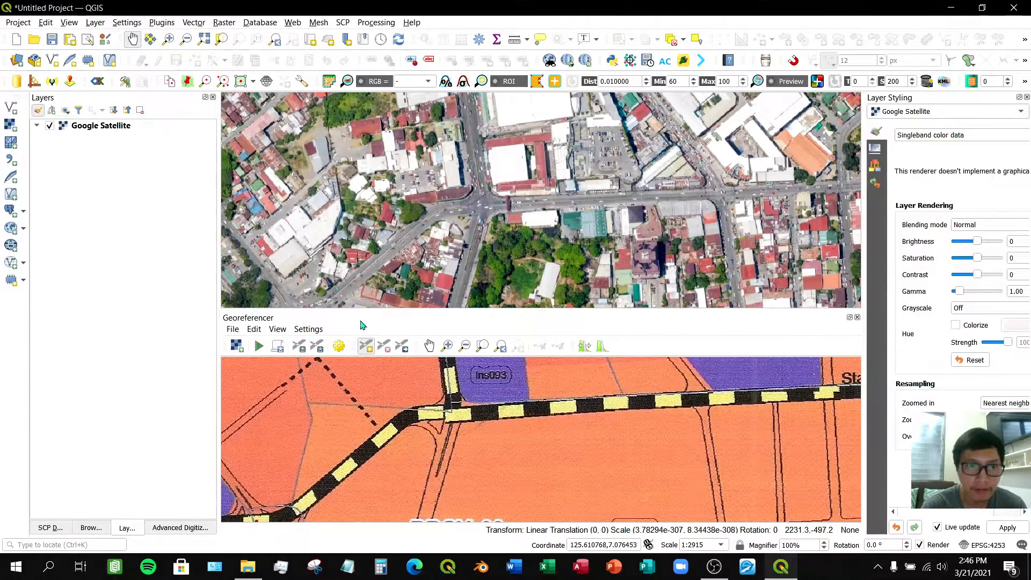
{"action": "left_click", "coordinate": [429, 347]}
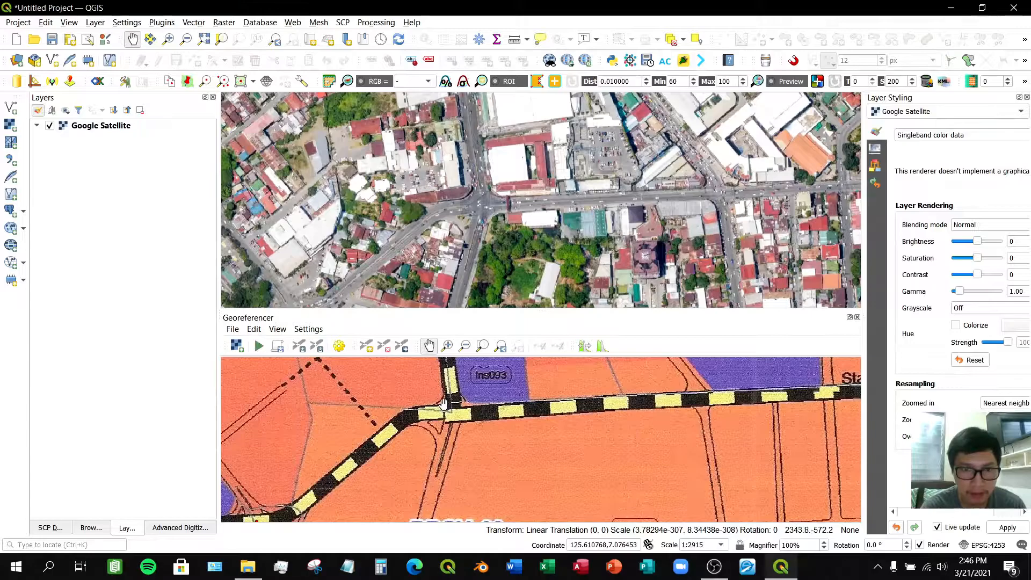
{"action": "scroll", "coordinate": [443, 404], "scroll_direction": "up", "scroll_amount": 1}
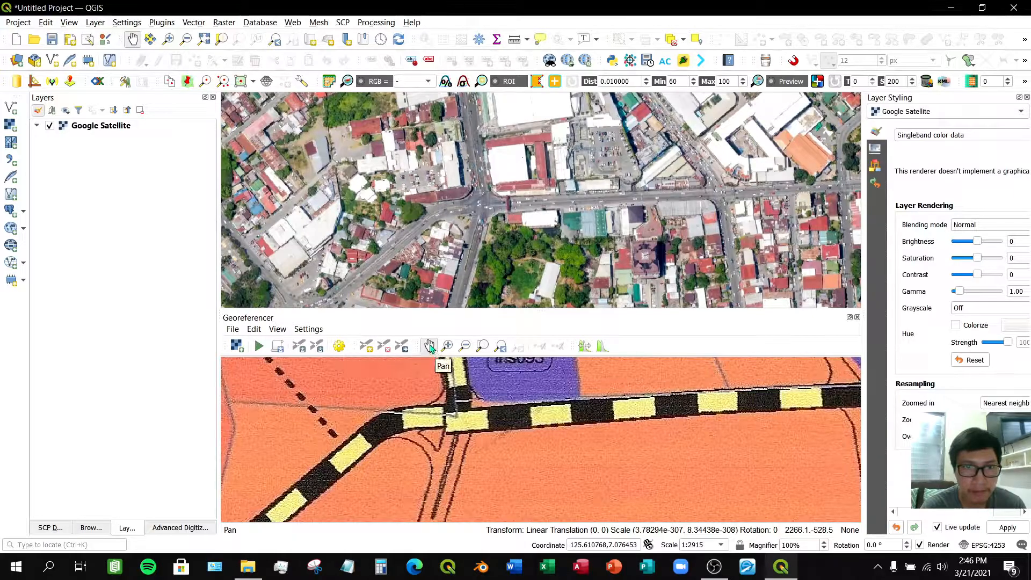
{"action": "scroll", "coordinate": [451, 415], "scroll_direction": "up", "scroll_amount": 1}
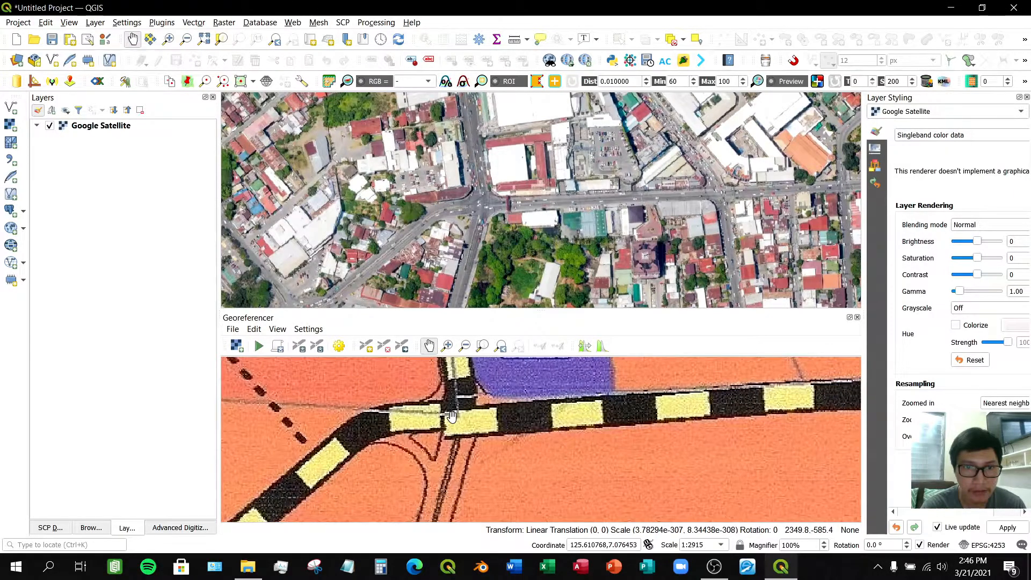
{"action": "left_click_drag", "start_coordinate": [453, 403], "coordinate": [450, 415]}
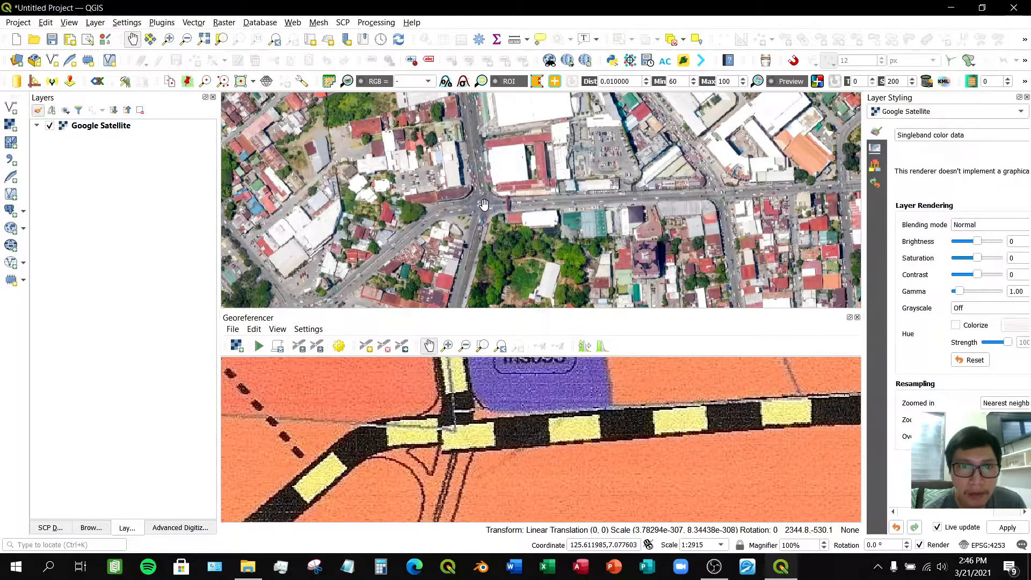
{"action": "scroll", "coordinate": [484, 204], "scroll_direction": "up", "scroll_amount": 3}
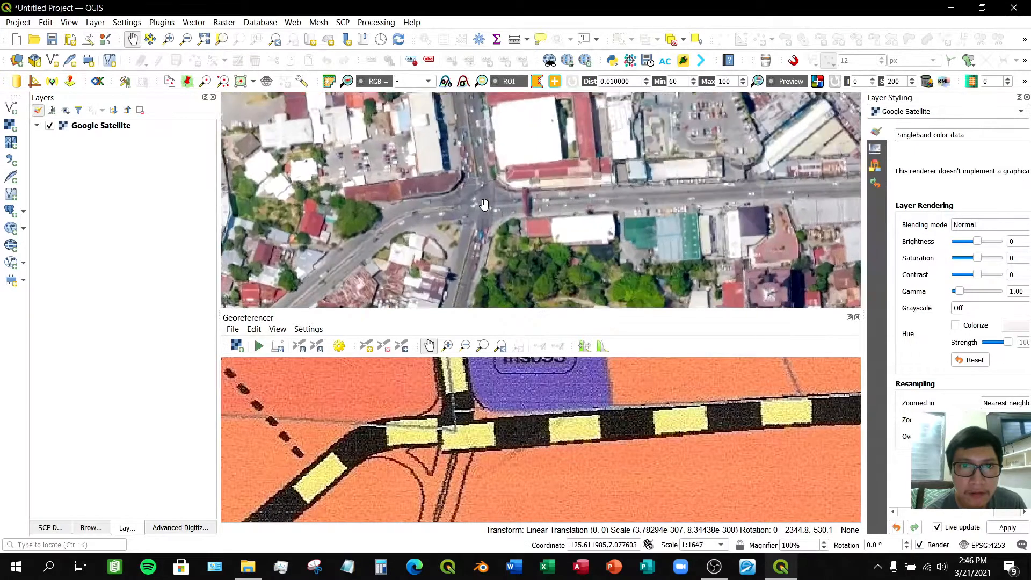
{"action": "scroll", "coordinate": [484, 204], "scroll_direction": "up", "scroll_amount": 1}
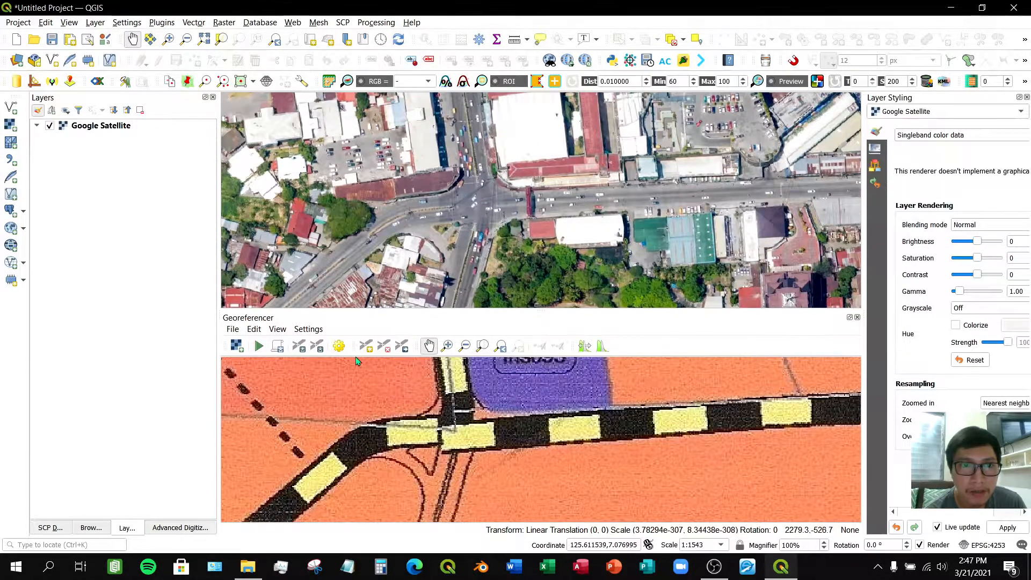
{"action": "left_click", "coordinate": [366, 345]}
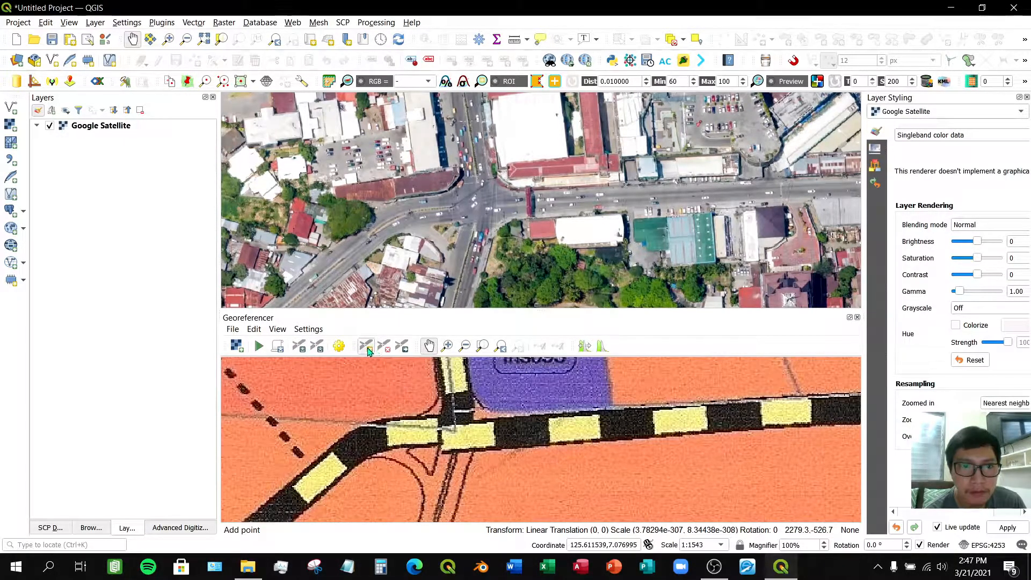
{"action": "left_click", "coordinate": [457, 435]}
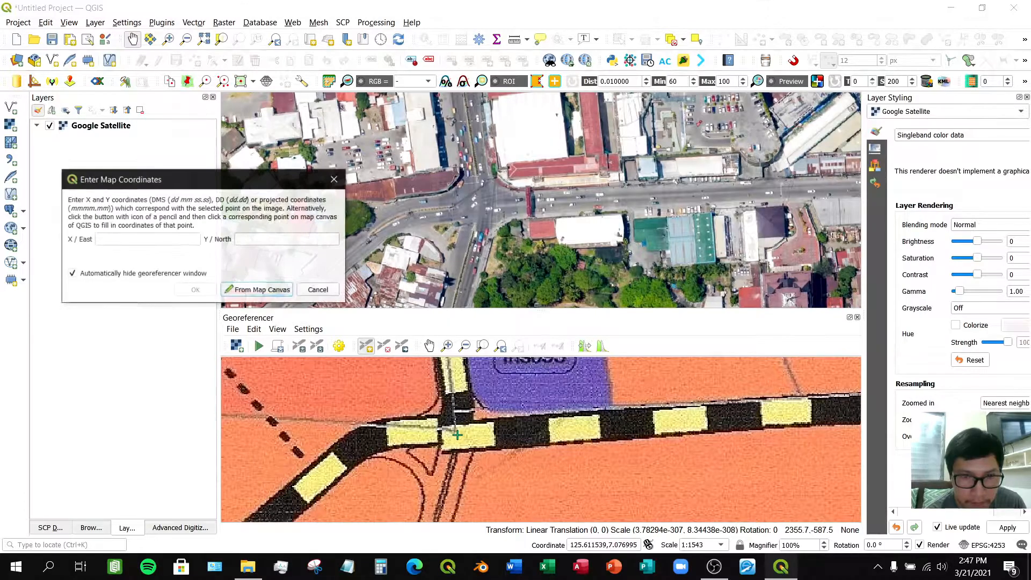
{"action": "left_click", "coordinate": [271, 293]}
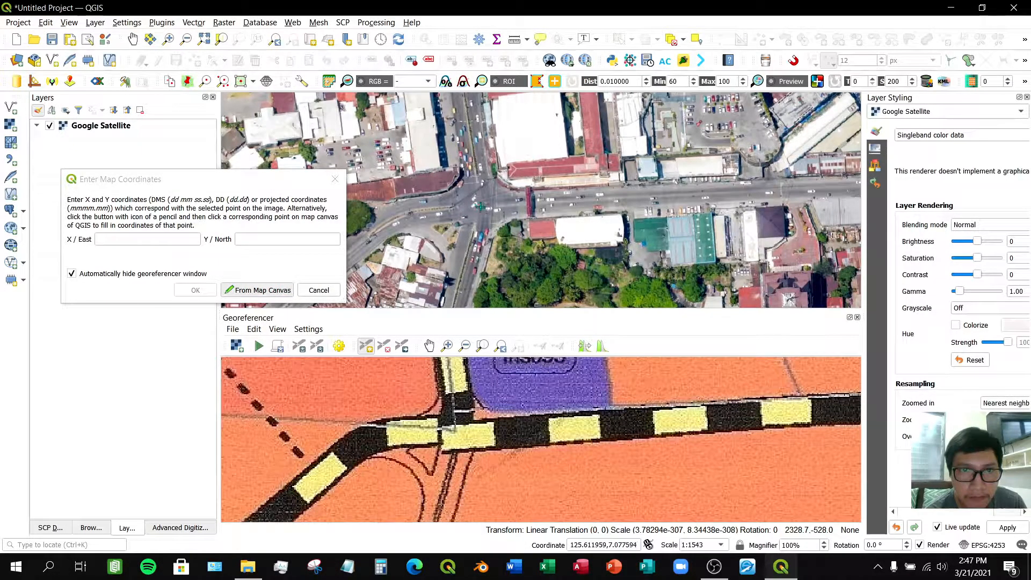
{"action": "scroll", "coordinate": [481, 206], "scroll_direction": "up", "scroll_amount": 2}
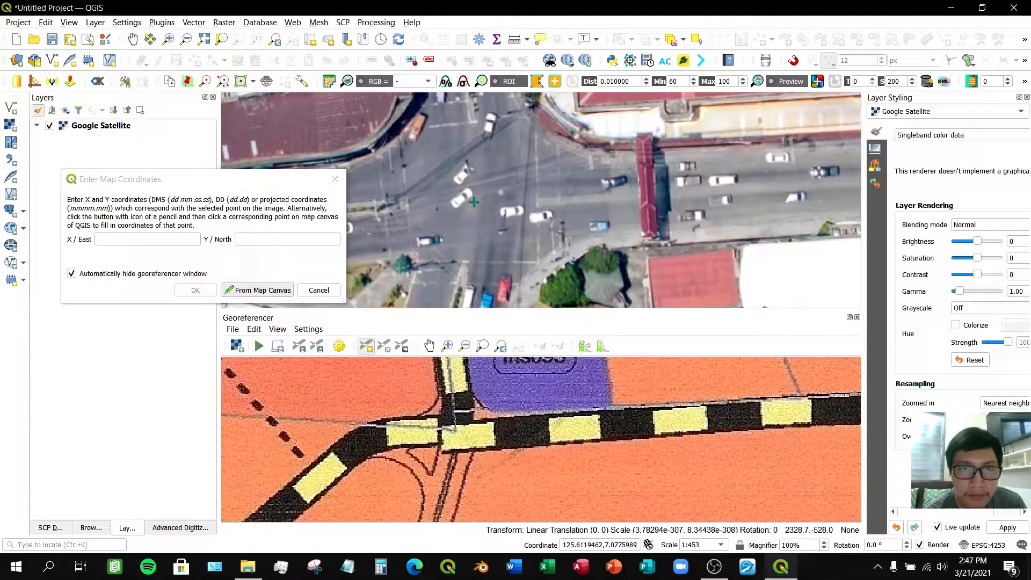
{"action": "left_click", "coordinate": [474, 202]}
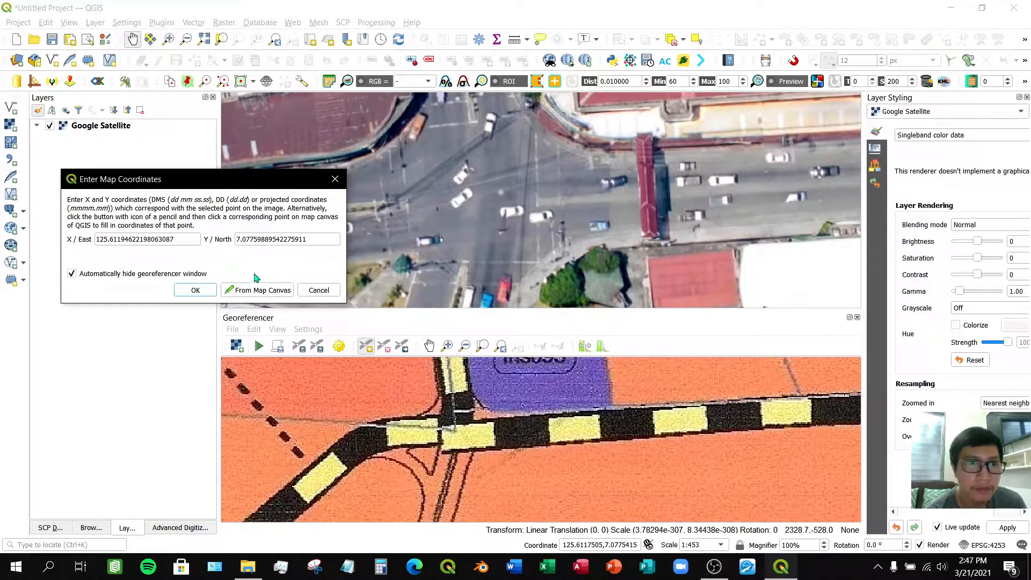
{"action": "left_click", "coordinate": [196, 290]}
- Browse both maps east along the main road toward the coast to find the next matching junction
{"action": "scroll", "coordinate": [609, 467], "scroll_direction": "down", "scroll_amount": 5}
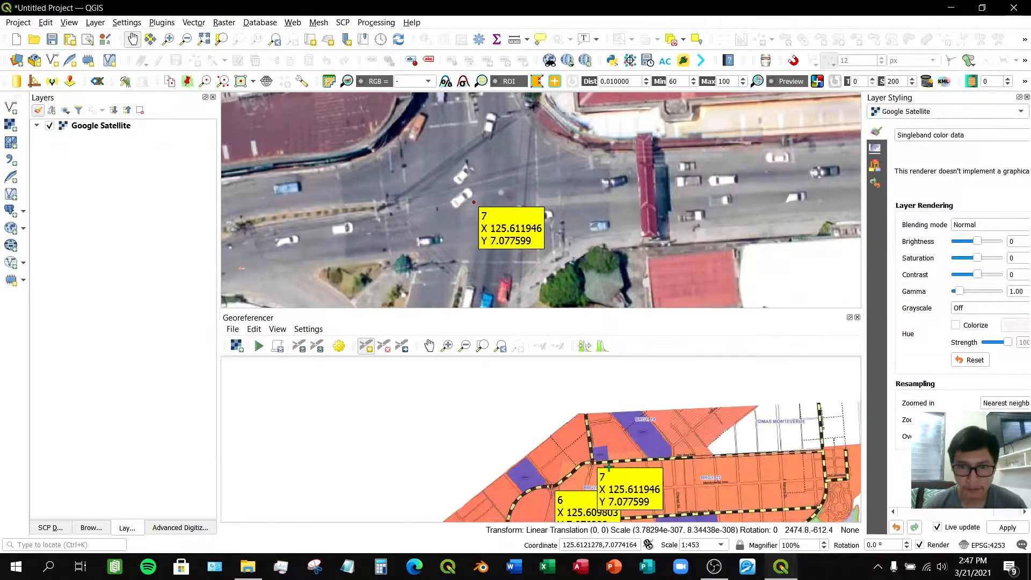
{"action": "left_click", "coordinate": [429, 346]}
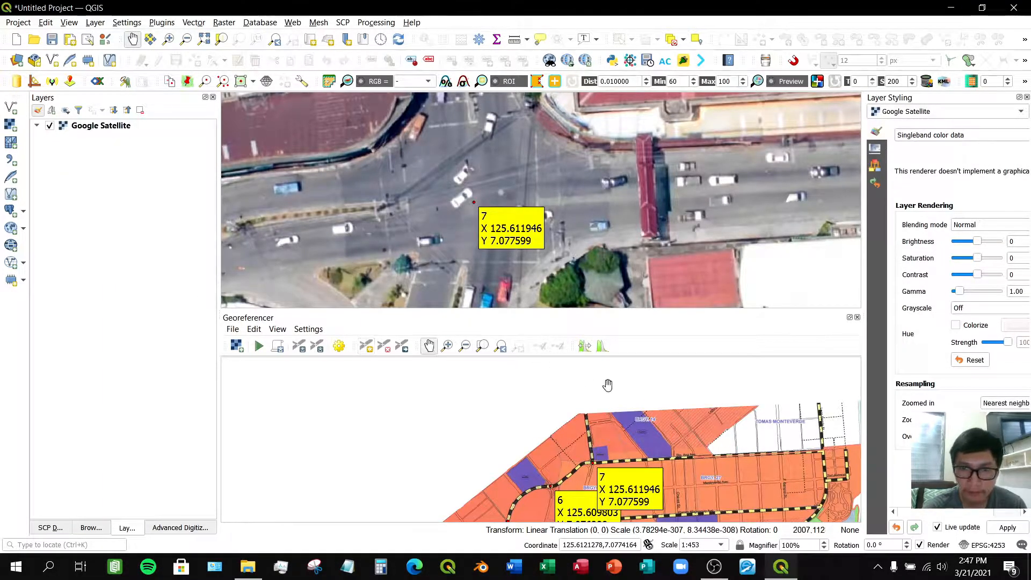
{"action": "left_click_drag", "start_coordinate": [733, 423], "coordinate": [508, 415]}
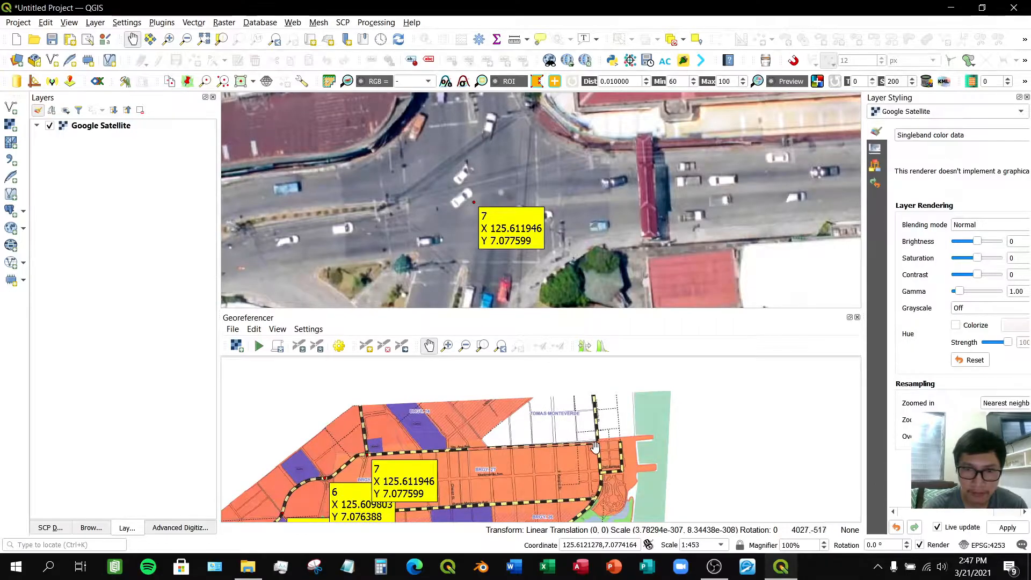
{"action": "scroll", "coordinate": [599, 447], "scroll_direction": "up", "scroll_amount": 4}
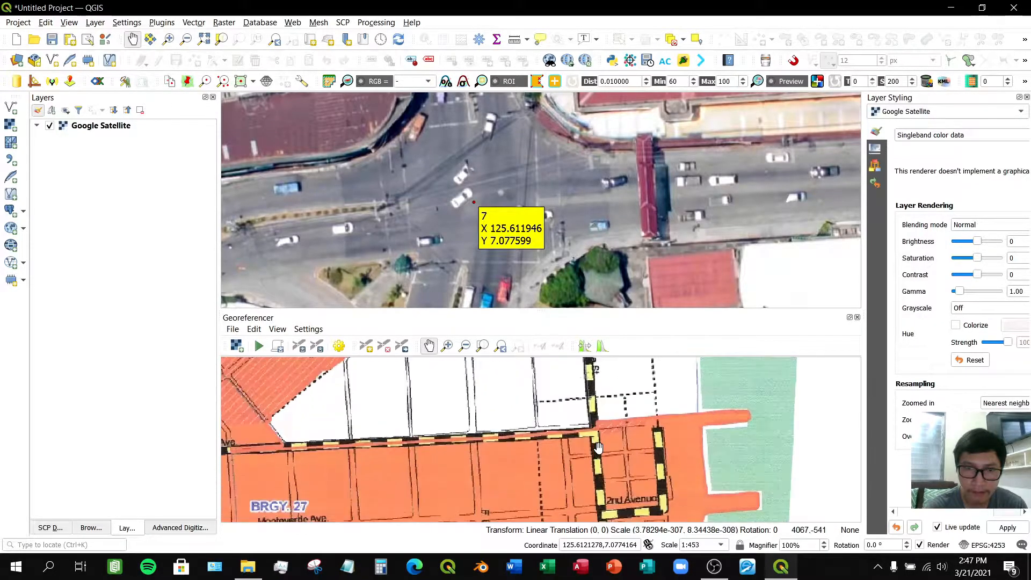
{"action": "scroll", "coordinate": [619, 245], "scroll_direction": "down", "scroll_amount": 2}
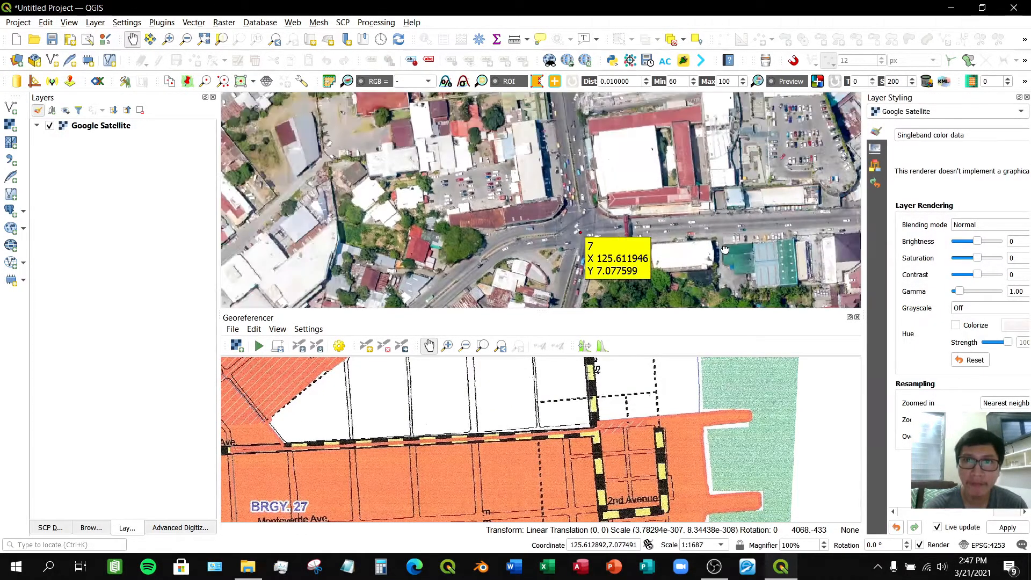
{"action": "left_click_drag", "start_coordinate": [642, 243], "coordinate": [438, 250]}
{"action": "left_click_drag", "start_coordinate": [701, 234], "coordinate": [506, 246]}
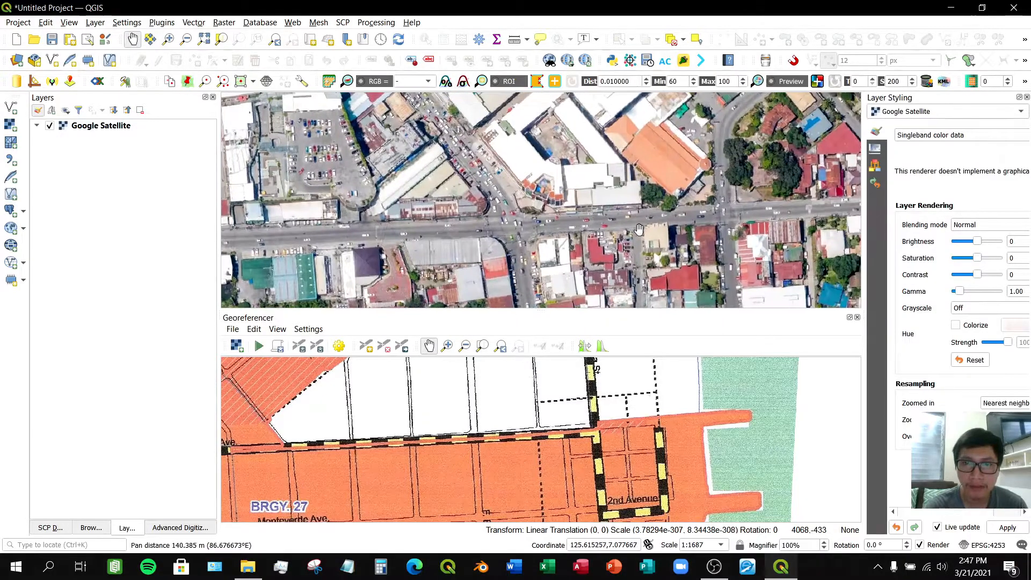
{"action": "left_click_drag", "start_coordinate": [684, 224], "coordinate": [451, 239]}
{"action": "left_click_drag", "start_coordinate": [722, 215], "coordinate": [616, 223]}
{"action": "scroll", "coordinate": [615, 223], "scroll_direction": "down", "scroll_amount": 1}
{"action": "scroll", "coordinate": [615, 222], "scroll_direction": "down", "scroll_amount": 1}
{"action": "scroll", "coordinate": [718, 233], "scroll_direction": "down", "scroll_amount": 1}
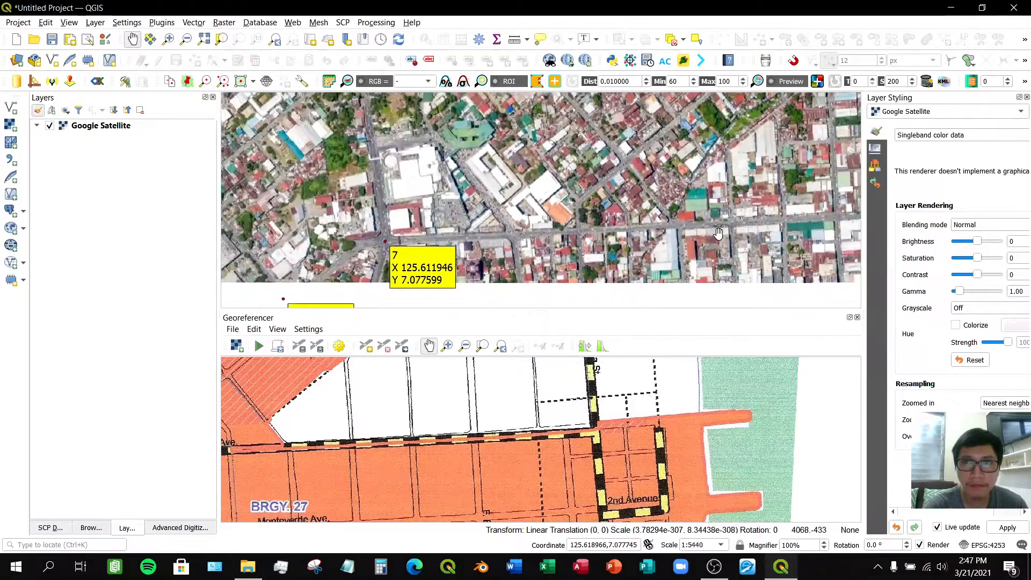
{"action": "left_click_drag", "start_coordinate": [787, 237], "coordinate": [617, 245]}
{"action": "left_click_drag", "start_coordinate": [682, 253], "coordinate": [537, 252]}
{"action": "left_click_drag", "start_coordinate": [499, 432], "coordinate": [469, 416]}
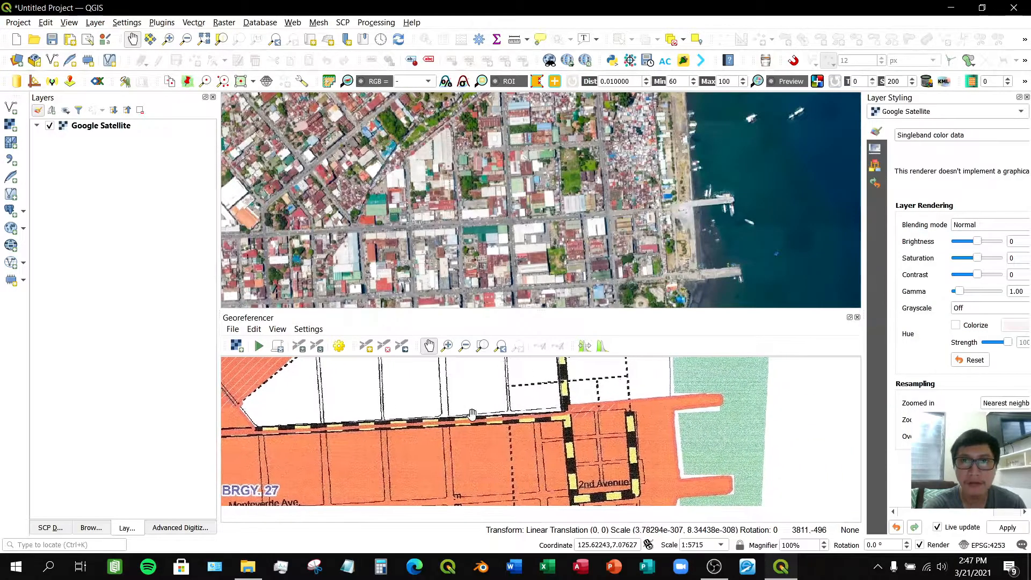
{"action": "left_click_drag", "start_coordinate": [569, 256], "coordinate": [531, 245]}
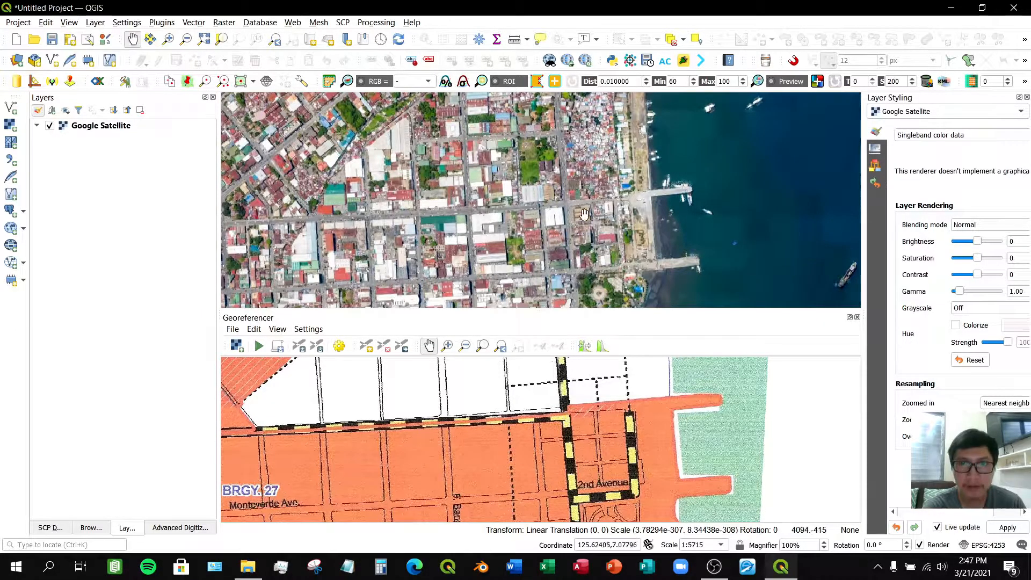
{"action": "scroll", "coordinate": [568, 206], "scroll_direction": "up", "scroll_amount": 2}
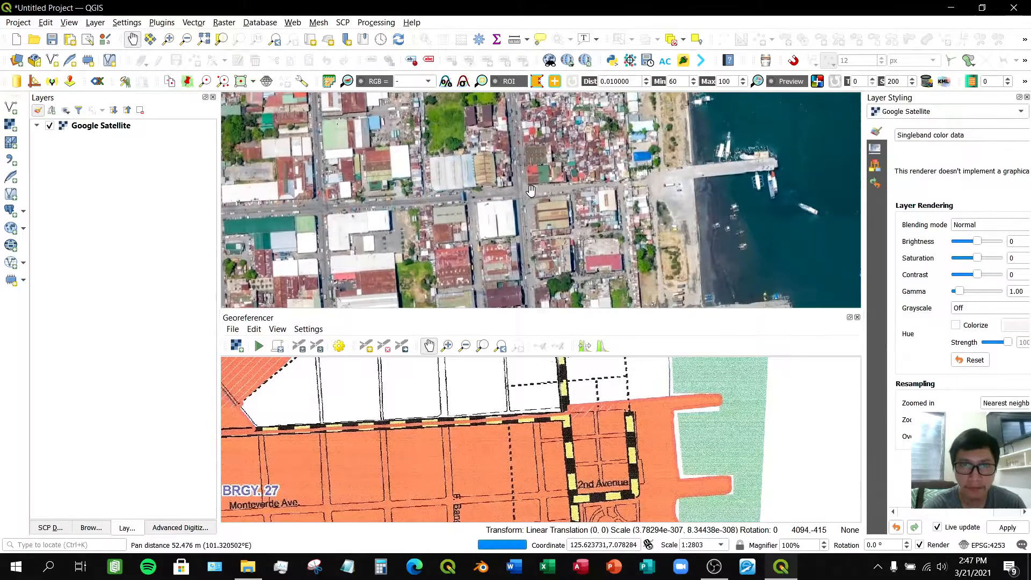
{"action": "scroll", "coordinate": [608, 215], "scroll_direction": "up", "scroll_amount": 2}
{"action": "scroll", "coordinate": [527, 190], "scroll_direction": "up", "scroll_amount": 1}
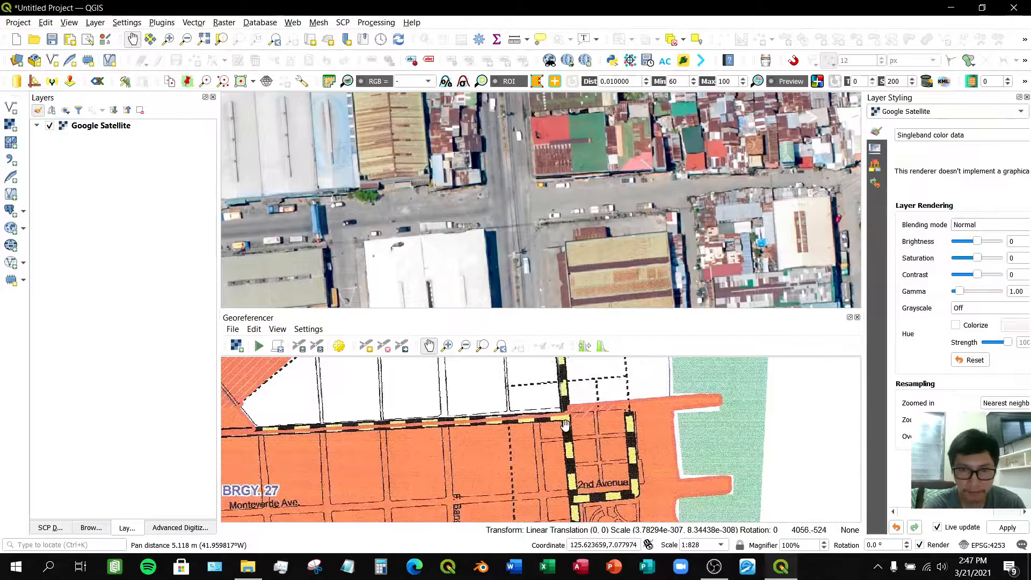
{"action": "scroll", "coordinate": [567, 425], "scroll_direction": "up", "scroll_amount": 2}
- Add a control point at the eastern junction above BRGY. 27 and capture its coordinates from the matching satellite intersection
{"action": "left_click", "coordinate": [366, 346]}
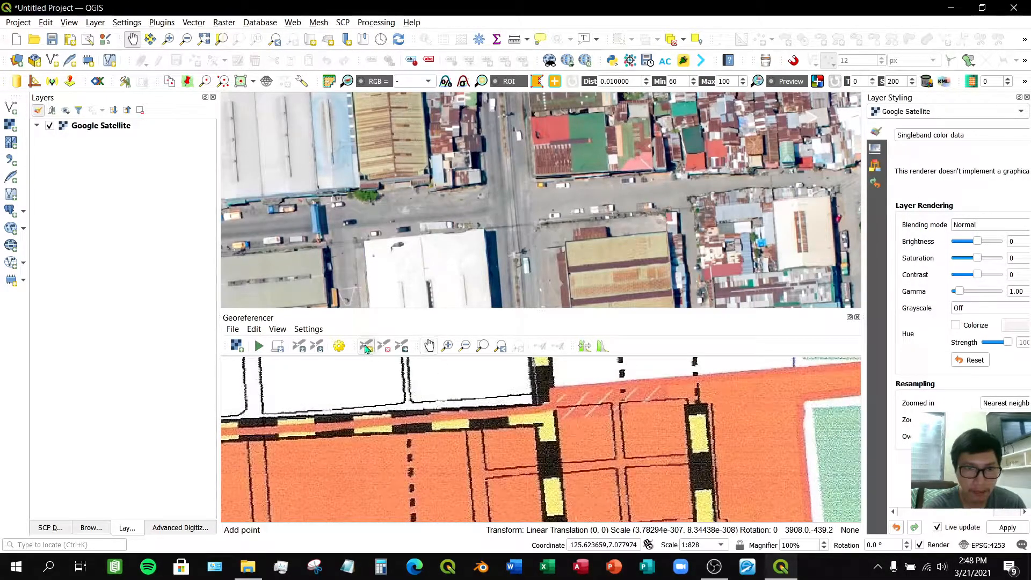
{"action": "left_click", "coordinate": [544, 414]}
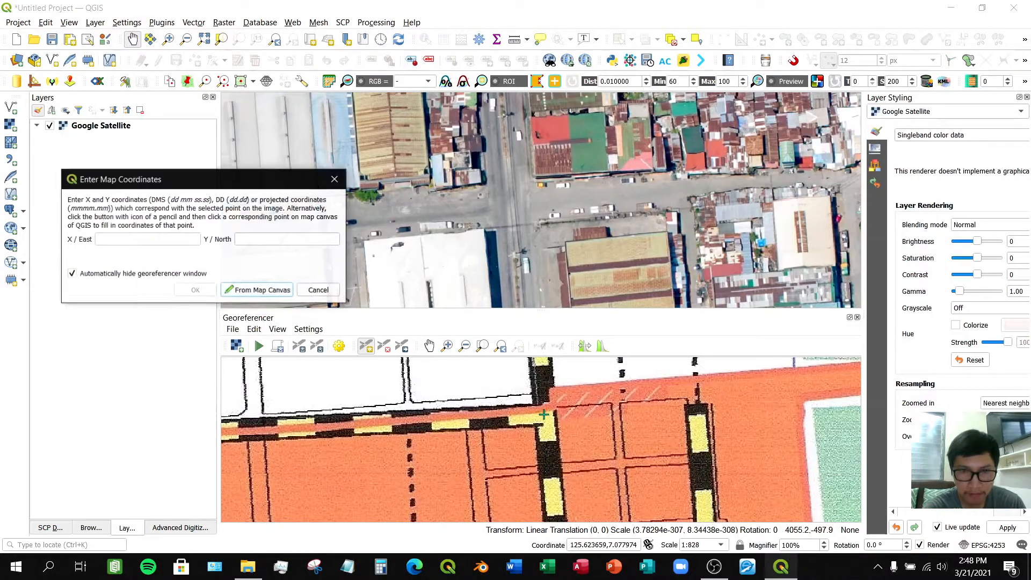
{"action": "left_click", "coordinate": [238, 291]}
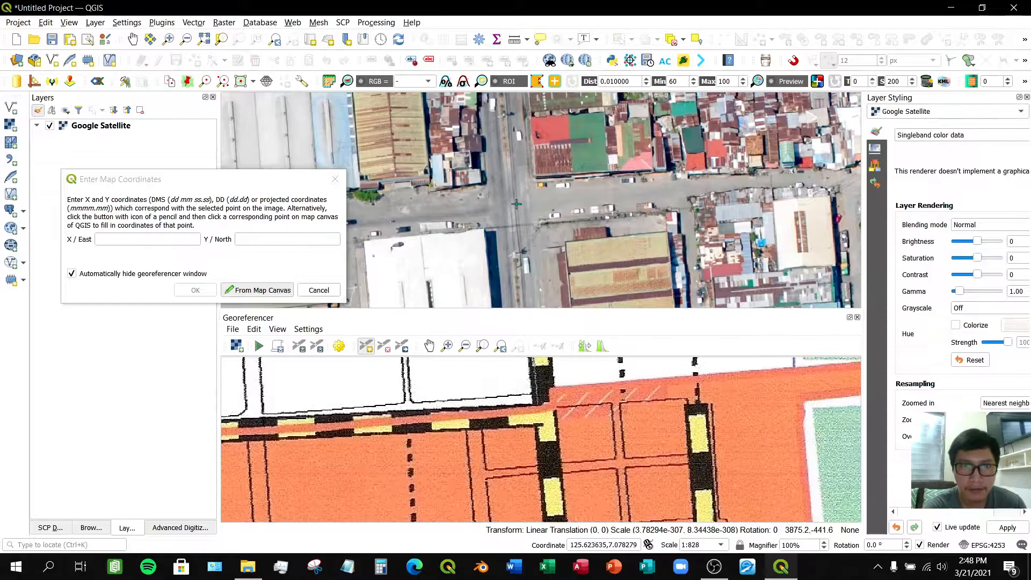
{"action": "left_click_drag", "start_coordinate": [278, 185], "coordinate": [279, 290]}
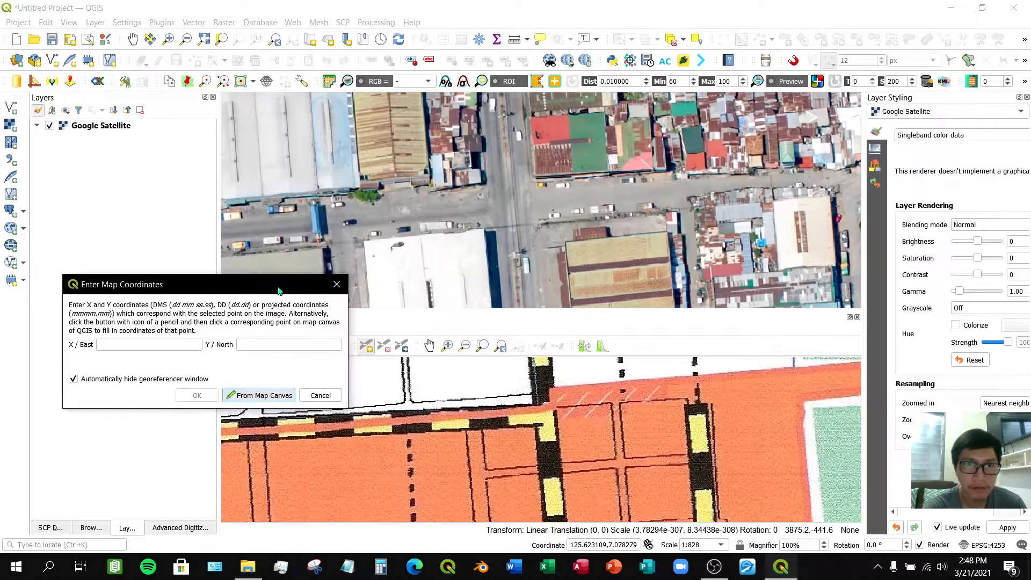
{"action": "left_click", "coordinate": [512, 208]}
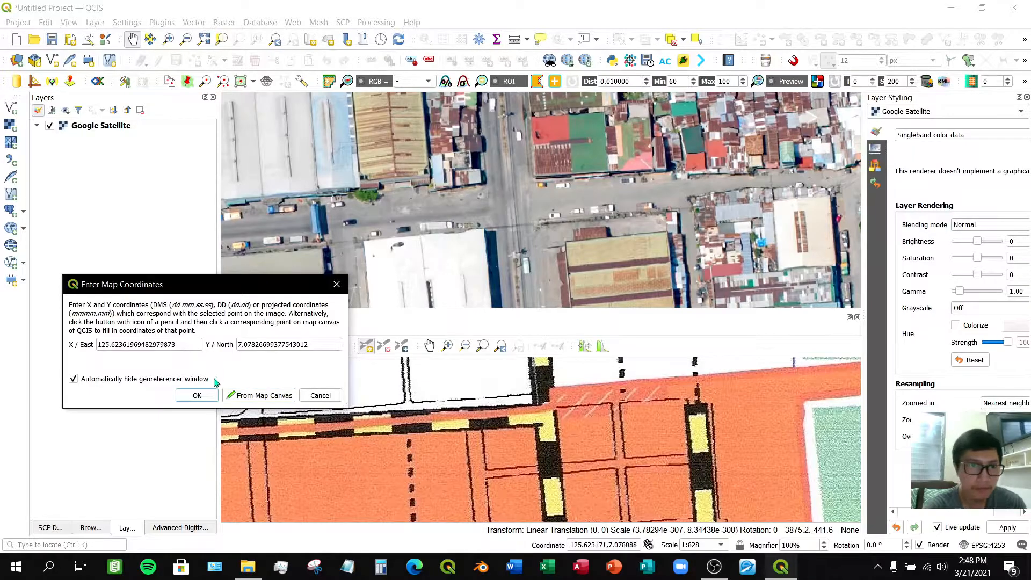
{"action": "left_click", "coordinate": [197, 395]}
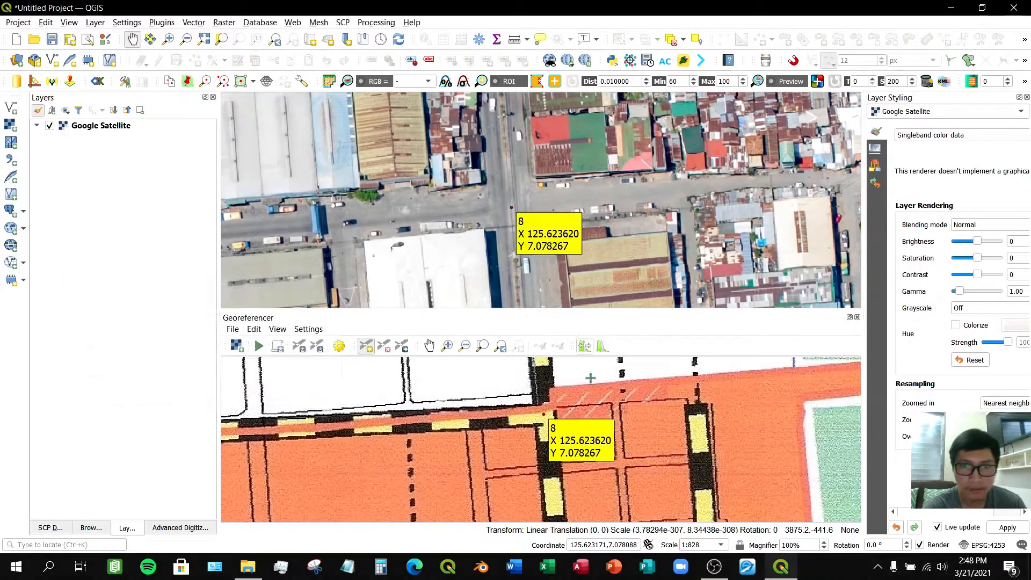
- Place a new control point on the scanned map at the road junction east of point 8, near the pier base
{"action": "left_click", "coordinate": [429, 345]}
{"action": "left_click_drag", "start_coordinate": [694, 415], "coordinate": [560, 396]}
{"action": "left_click", "coordinate": [371, 352]}
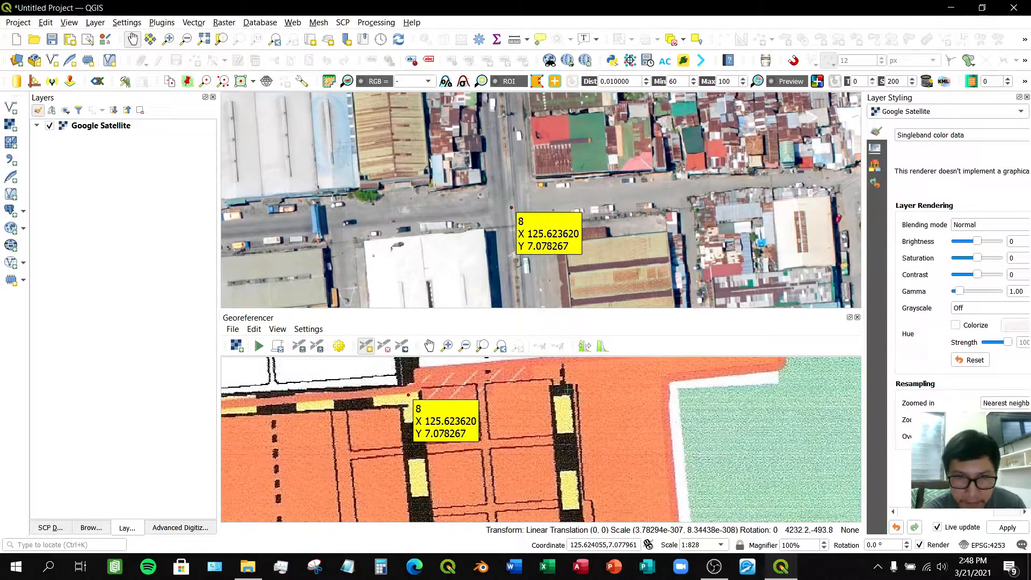
{"action": "scroll", "coordinate": [568, 389], "scroll_direction": "up", "scroll_amount": 1}
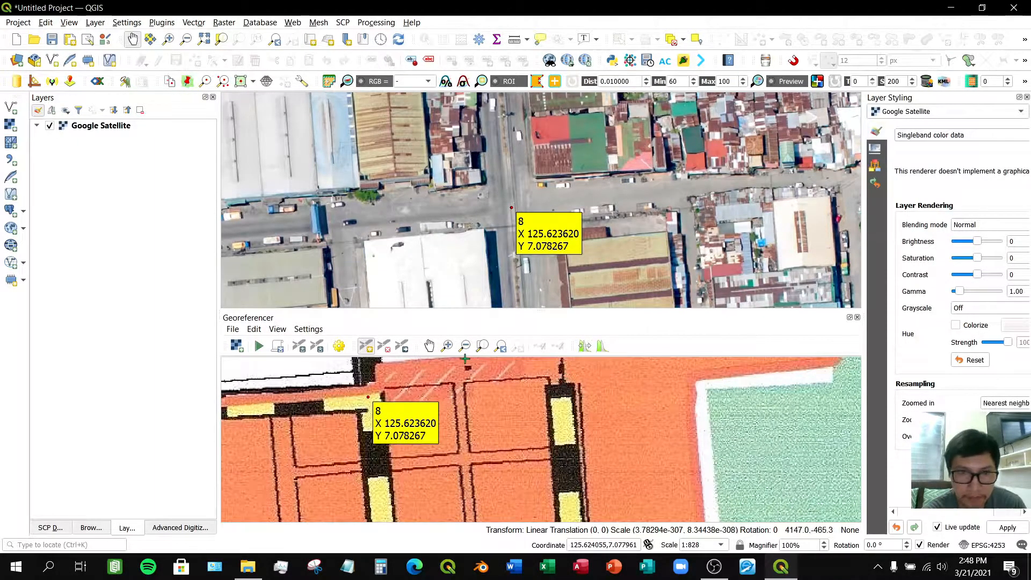
{"action": "left_click", "coordinate": [429, 346]}
{"action": "left_click_drag", "start_coordinate": [570, 399], "coordinate": [577, 439]}
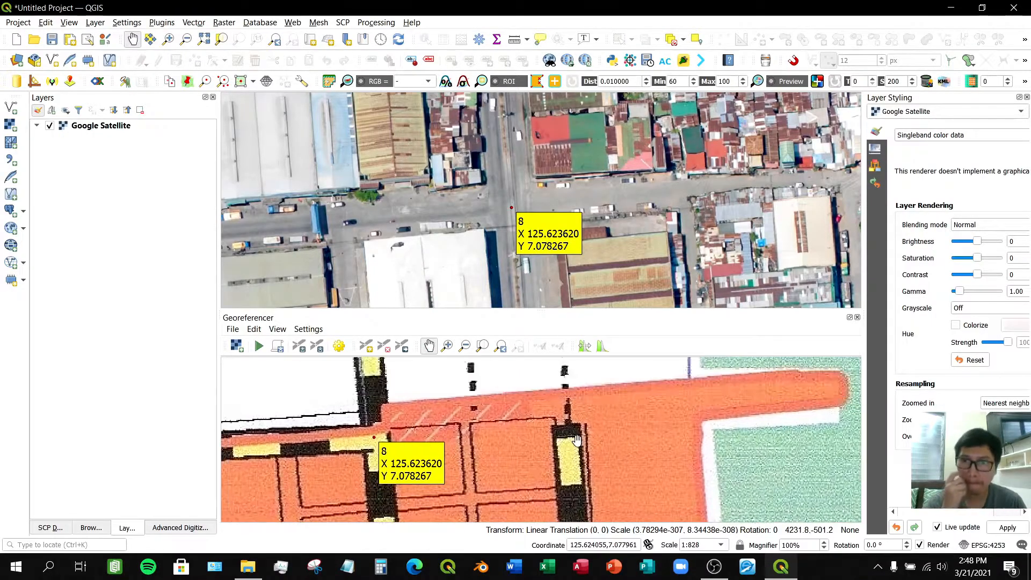
{"action": "left_click", "coordinate": [366, 347]}
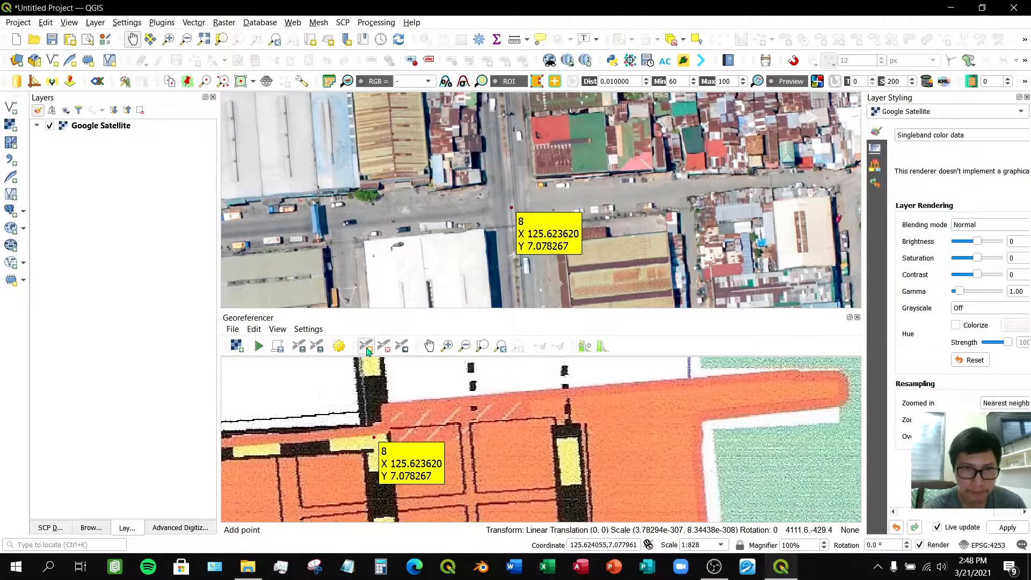
{"action": "left_click", "coordinate": [567, 414]}
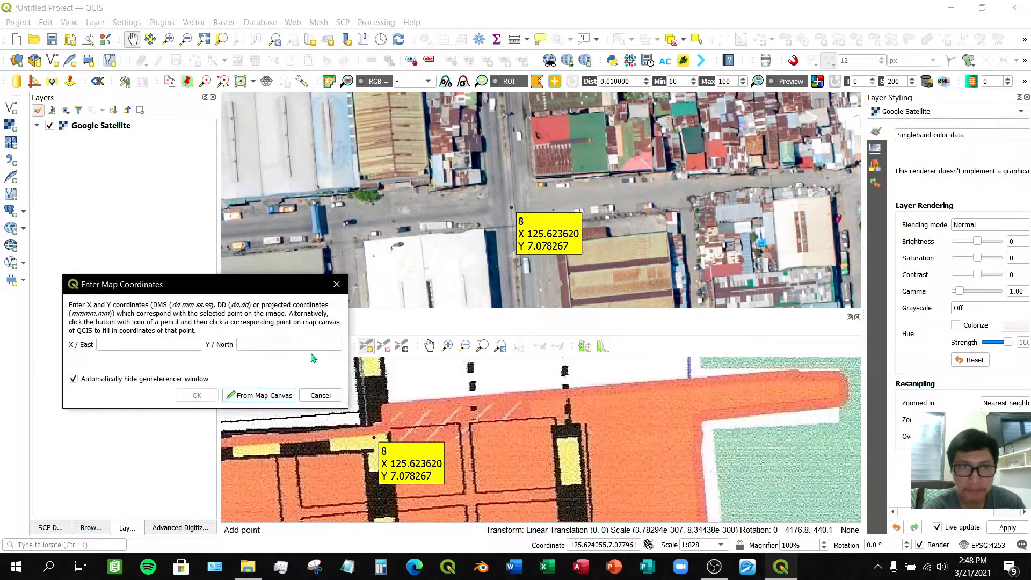
- Capture that point's coordinates from the matching road intersection near the coast on the satellite map
{"action": "left_click", "coordinate": [237, 396]}
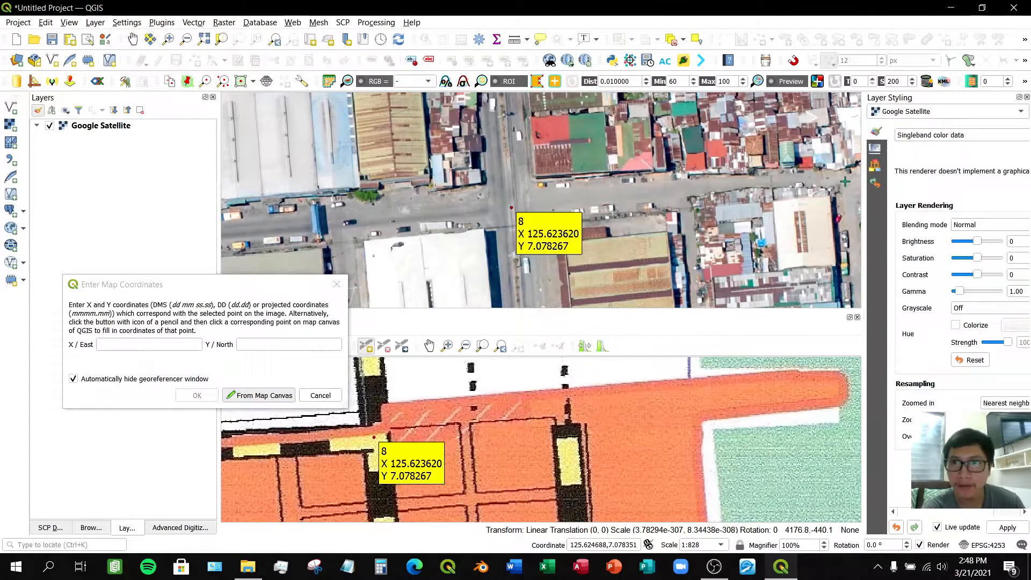
{"action": "scroll", "coordinate": [845, 181], "scroll_direction": "down", "scroll_amount": 1}
{"action": "left_click", "coordinate": [129, 40]}
{"action": "left_click_drag", "start_coordinate": [763, 210], "coordinate": [405, 234]}
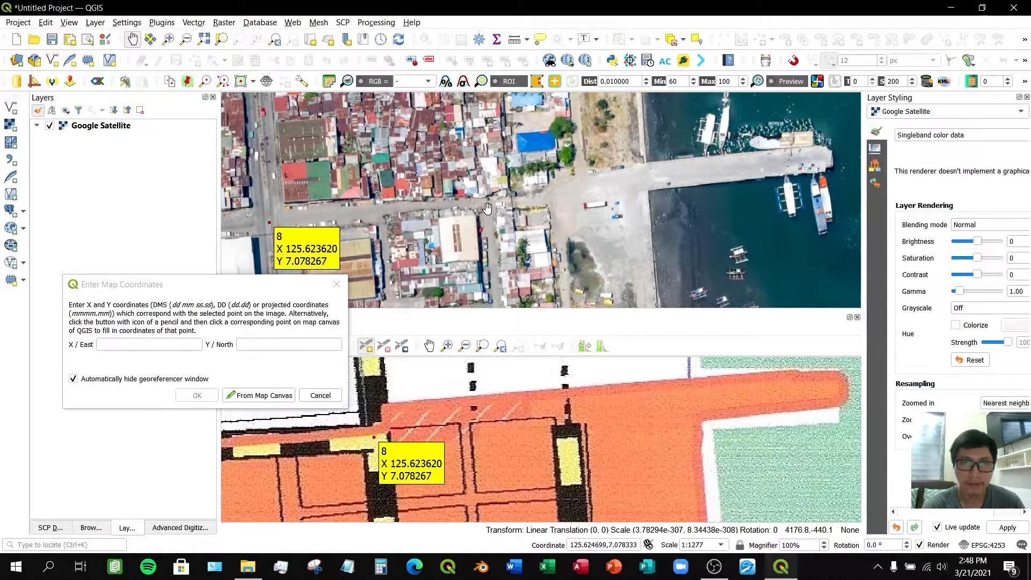
{"action": "left_click", "coordinate": [252, 395]}
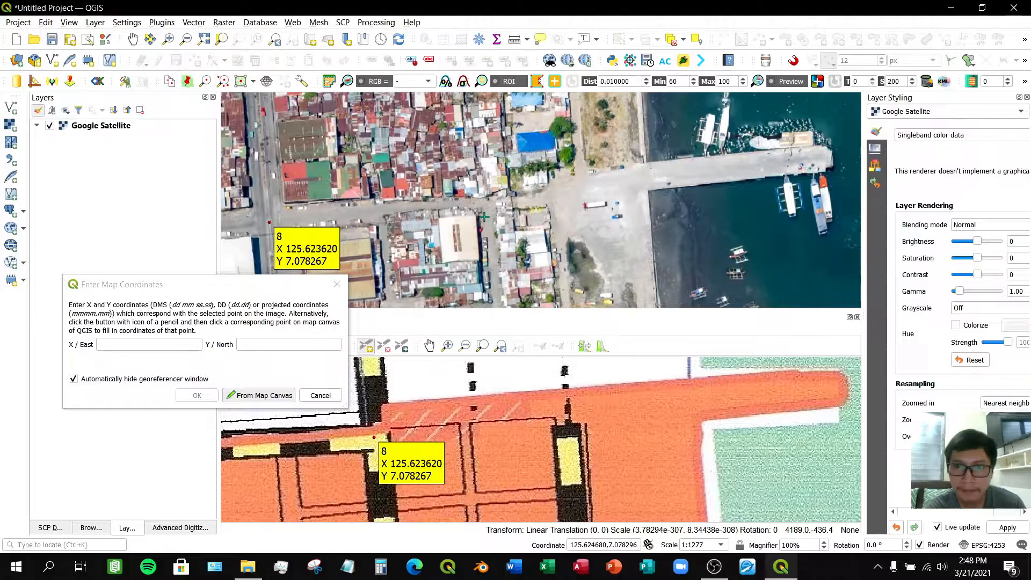
{"action": "scroll", "coordinate": [493, 208], "scroll_direction": "up", "scroll_amount": 1}
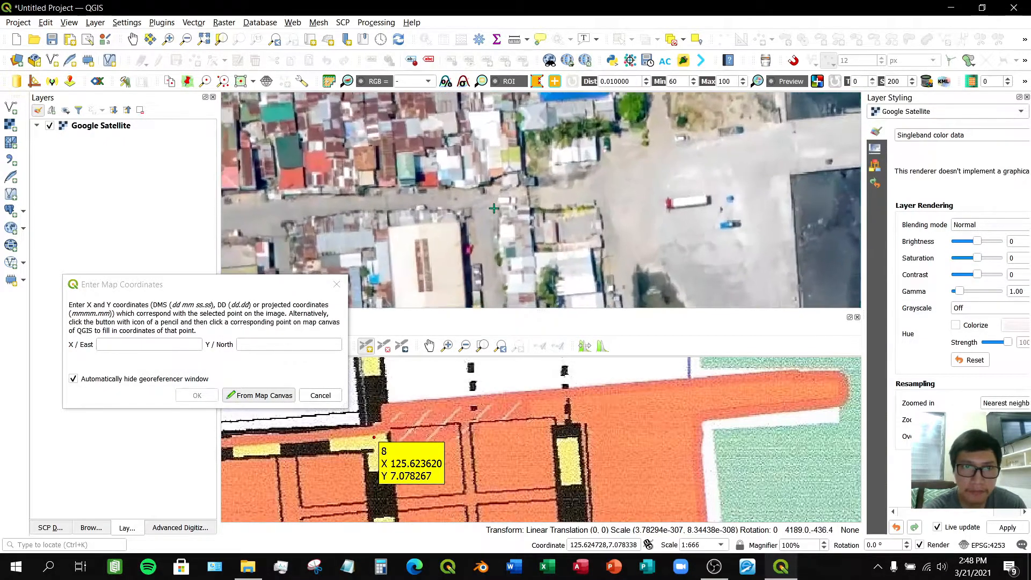
{"action": "left_click", "coordinate": [483, 204]}
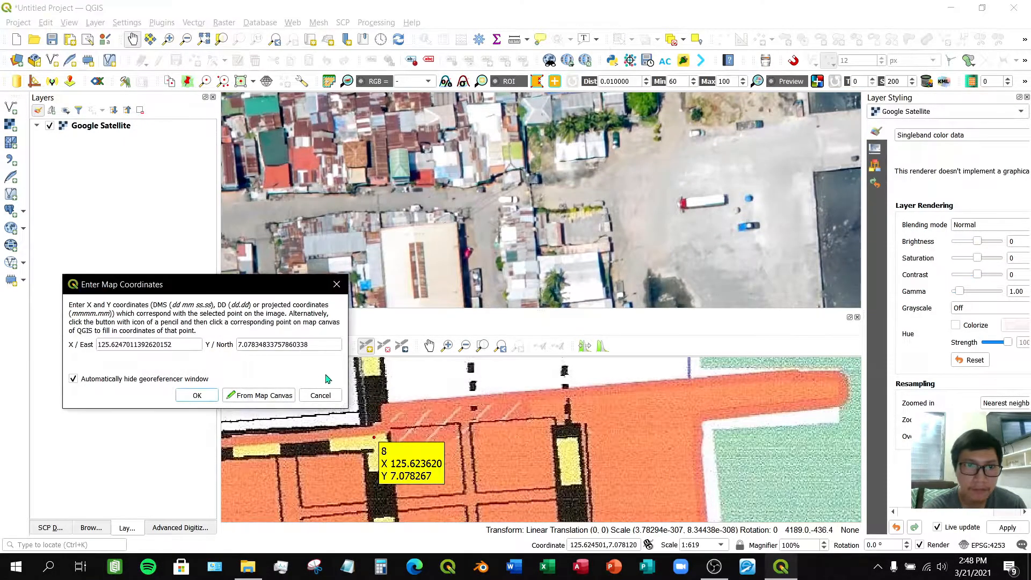
{"action": "left_click", "coordinate": [198, 396]}
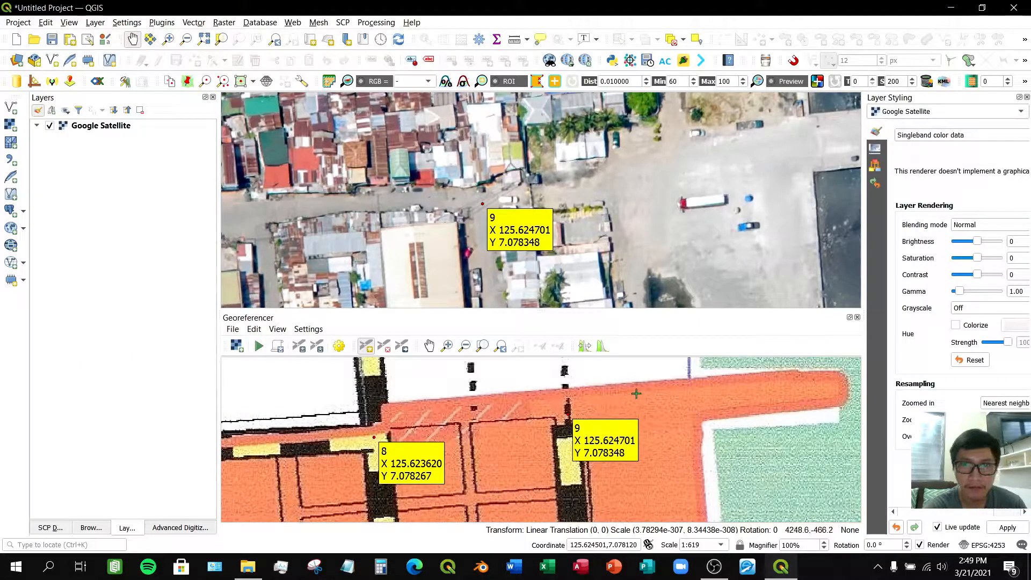
- Place another control point on the scanned map at the outer corner of the pier's tip
{"action": "left_click", "coordinate": [429, 346]}
{"action": "scroll", "coordinate": [488, 437], "scroll_direction": "down", "scroll_amount": 3}
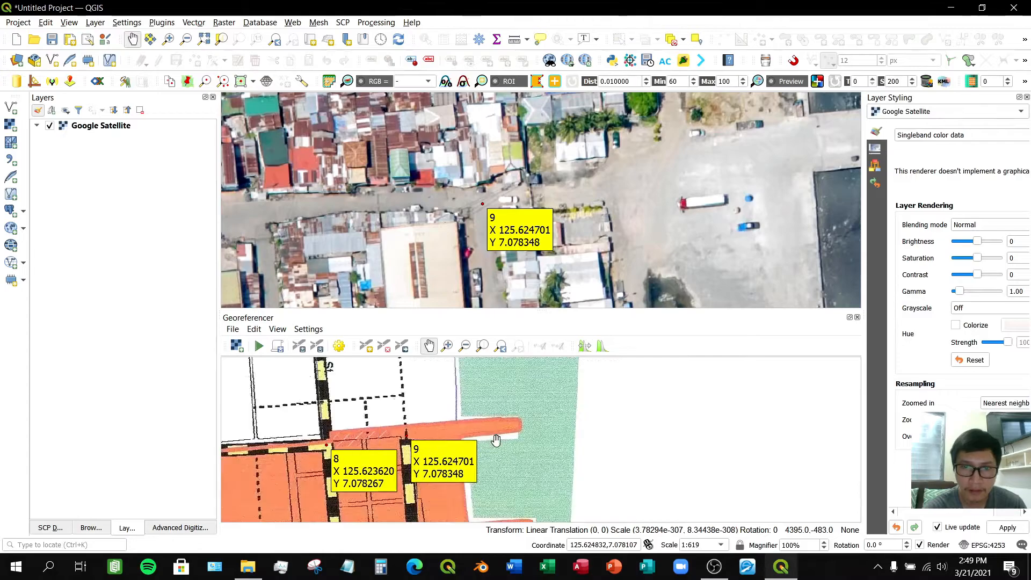
{"action": "left_click_drag", "start_coordinate": [502, 446], "coordinate": [501, 406]}
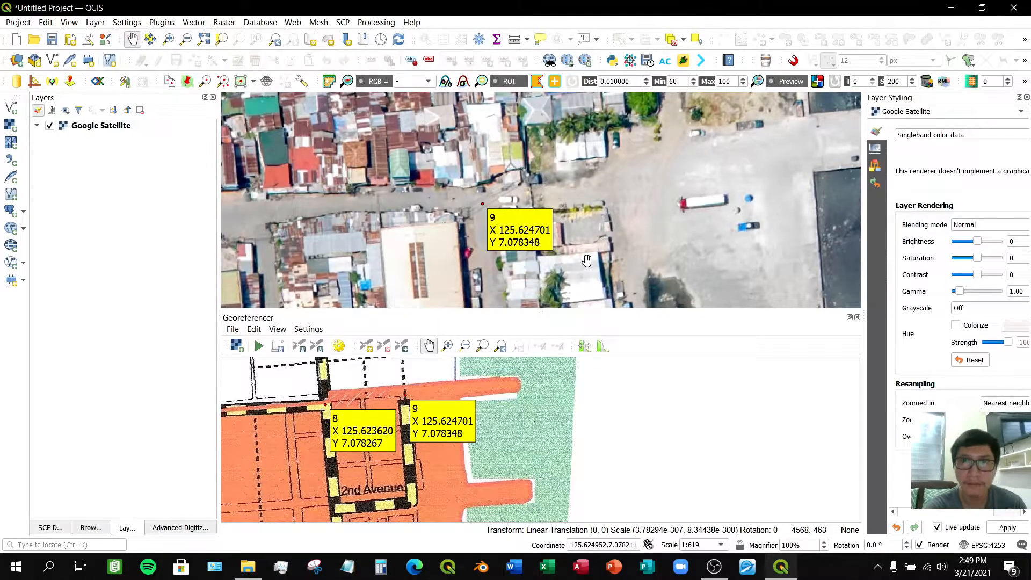
{"action": "scroll", "coordinate": [661, 252], "scroll_direction": "down", "scroll_amount": 2}
{"action": "left_click_drag", "start_coordinate": [645, 275], "coordinate": [606, 208]}
{"action": "left_click_drag", "start_coordinate": [605, 244], "coordinate": [603, 247]}
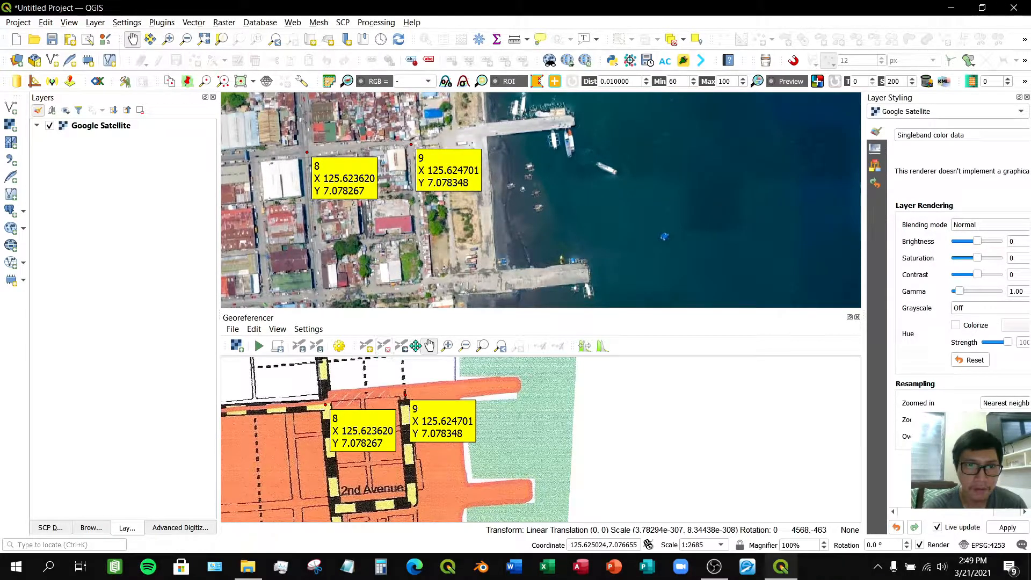
{"action": "left_click_drag", "start_coordinate": [545, 174], "coordinate": [516, 198]}
{"action": "left_click", "coordinate": [366, 346]}
{"action": "scroll", "coordinate": [514, 384], "scroll_direction": "up", "scroll_amount": 1}
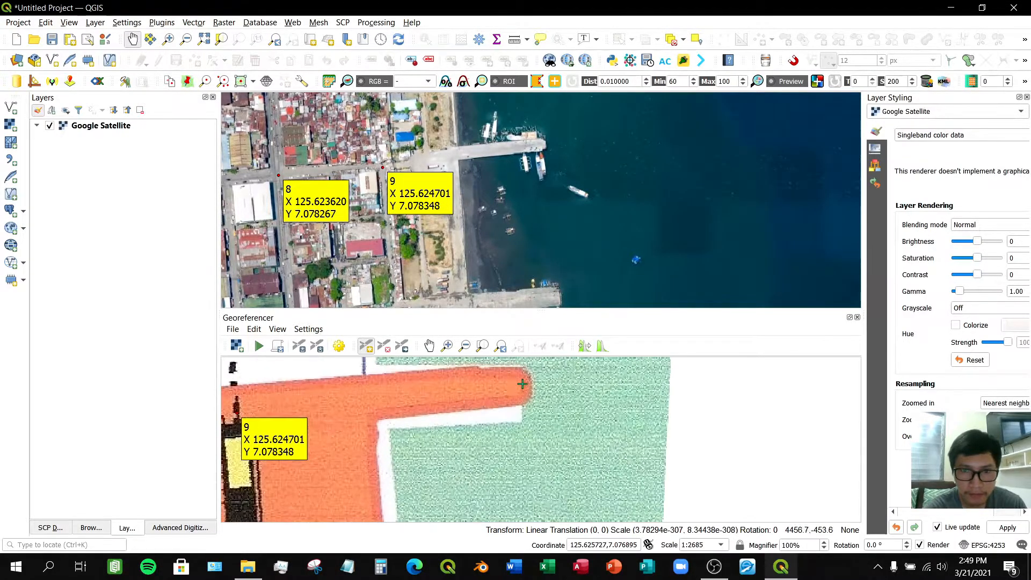
{"action": "left_click", "coordinate": [531, 385]}
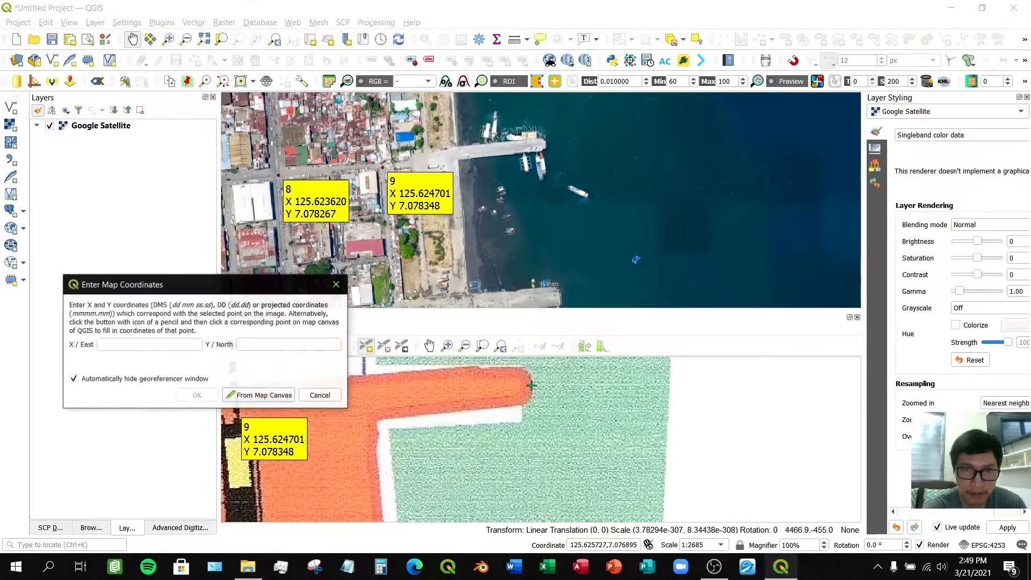
- Capture that point's coordinates from the matching pier corner on the satellite map
{"action": "left_click", "coordinate": [258, 394]}
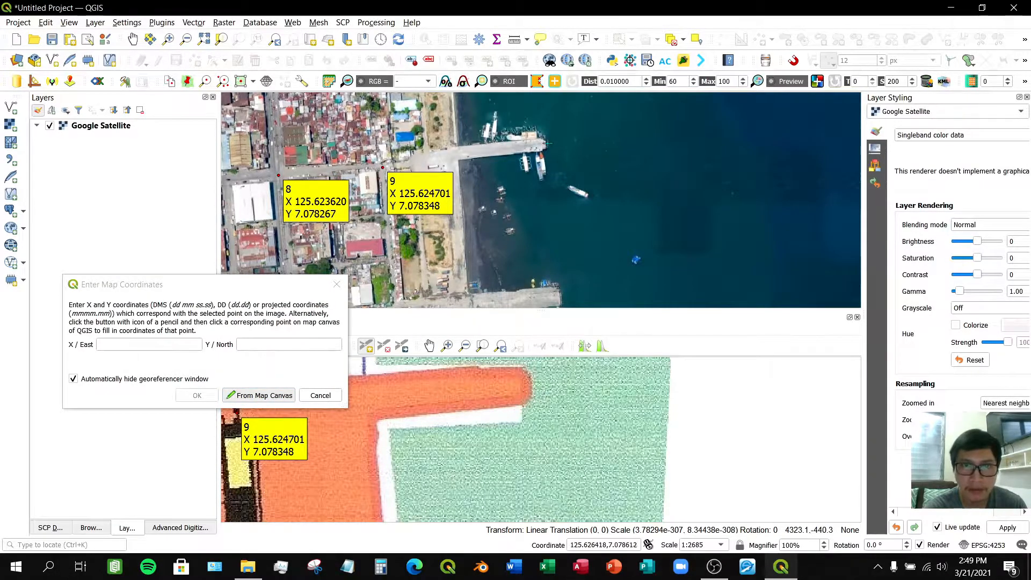
{"action": "scroll", "coordinate": [547, 144], "scroll_direction": "up", "scroll_amount": 1}
{"action": "scroll", "coordinate": [547, 138], "scroll_direction": "up", "scroll_amount": 1}
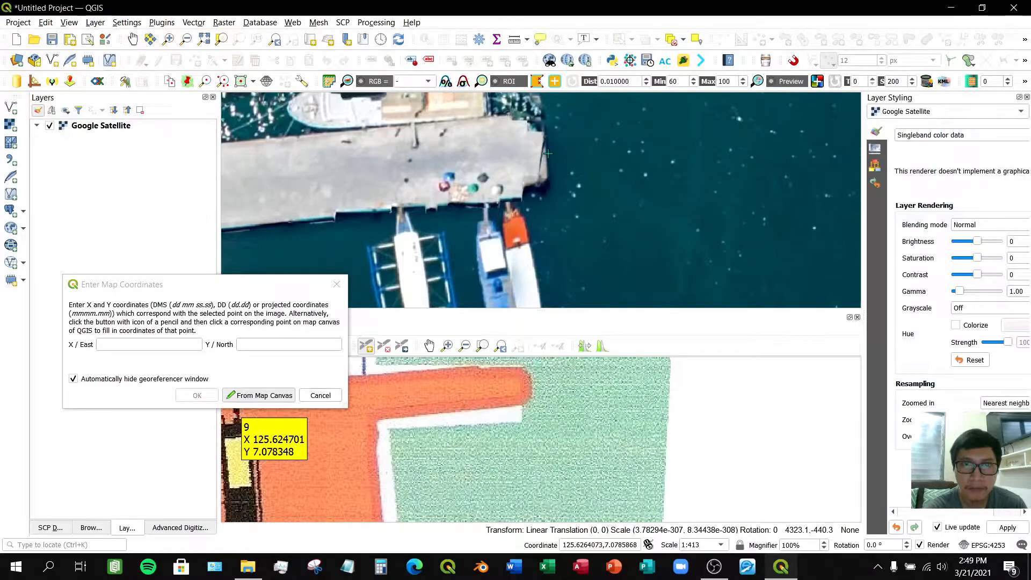
{"action": "left_click", "coordinate": [547, 153]}
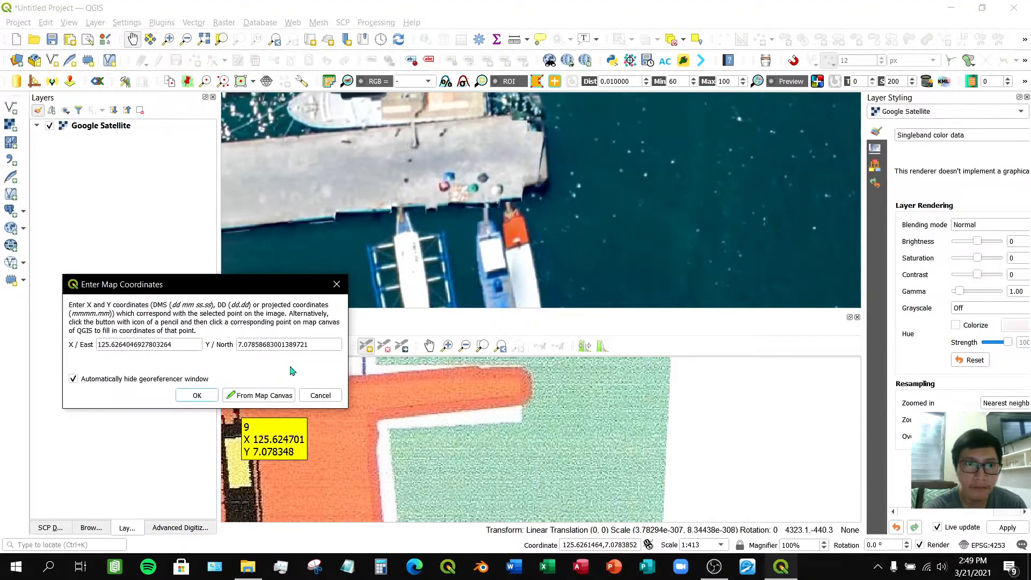
{"action": "left_click", "coordinate": [197, 396]}
- Zoom both maps in and out around the pier to inspect the newest control point
{"action": "scroll", "coordinate": [469, 428], "scroll_direction": "down", "scroll_amount": 2}
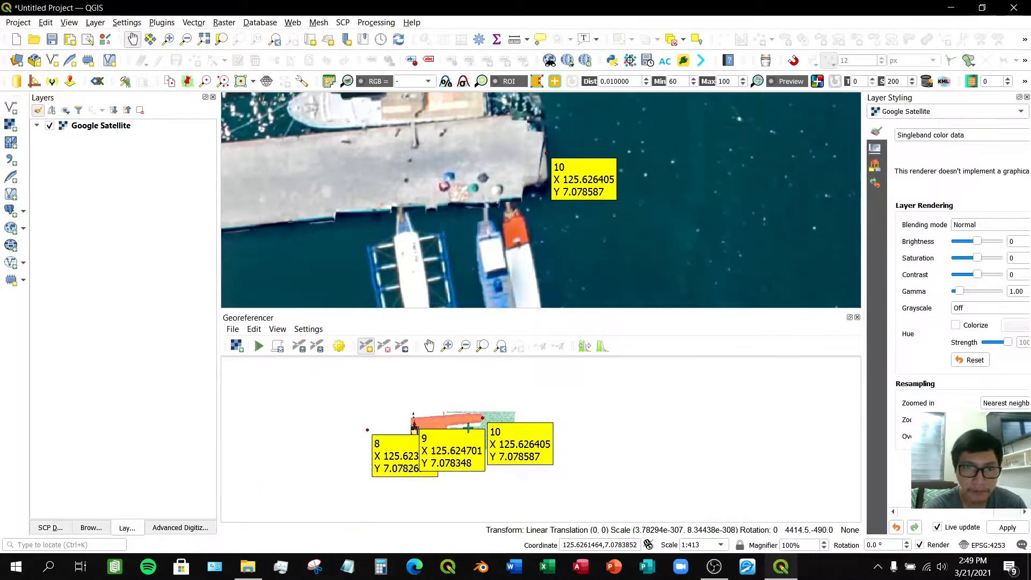
{"action": "scroll", "coordinate": [483, 490], "scroll_direction": "up", "scroll_amount": 2}
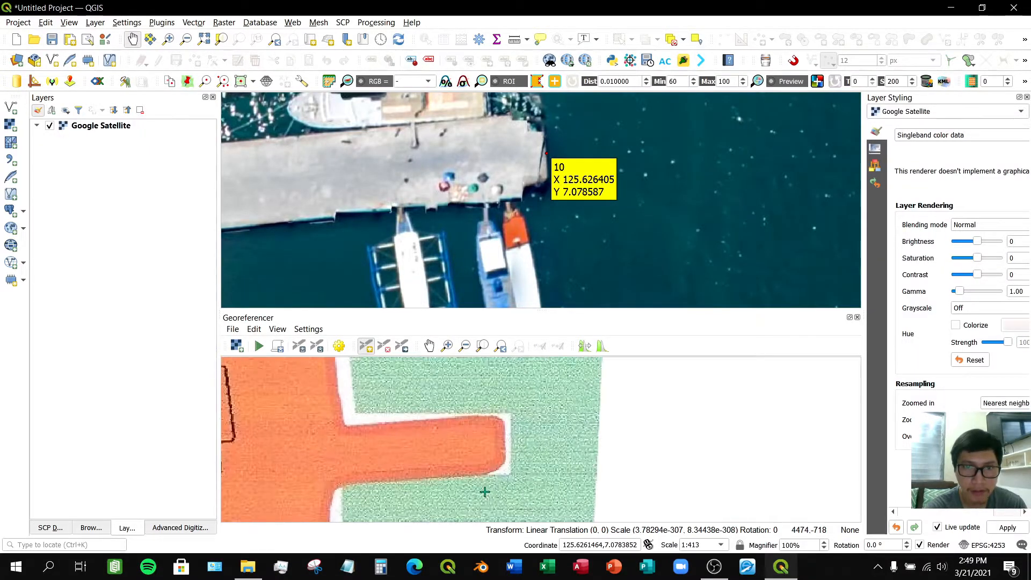
{"action": "scroll", "coordinate": [522, 253], "scroll_direction": "down", "scroll_amount": 3}
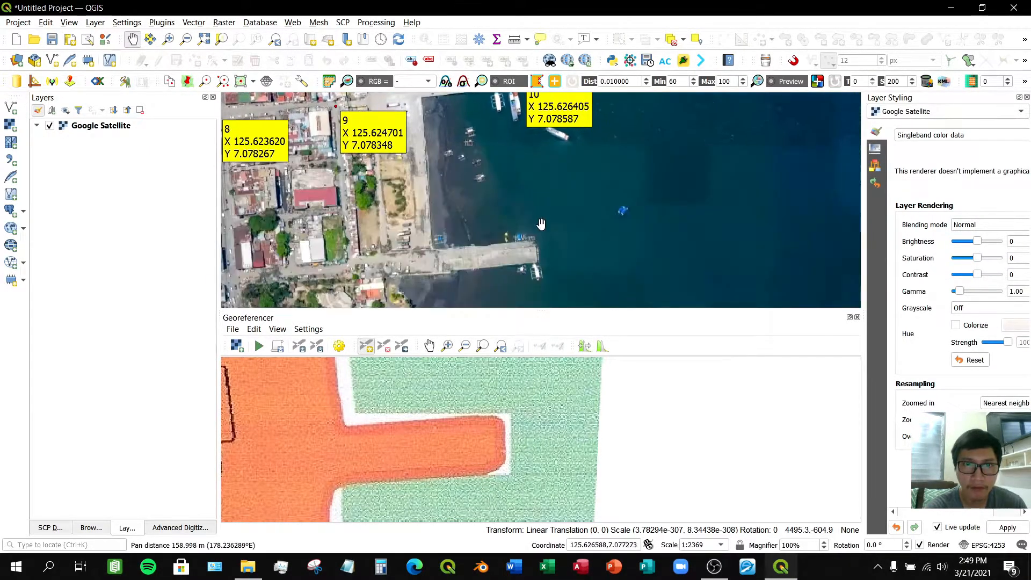
{"action": "scroll", "coordinate": [536, 248], "scroll_direction": "up", "scroll_amount": 3}
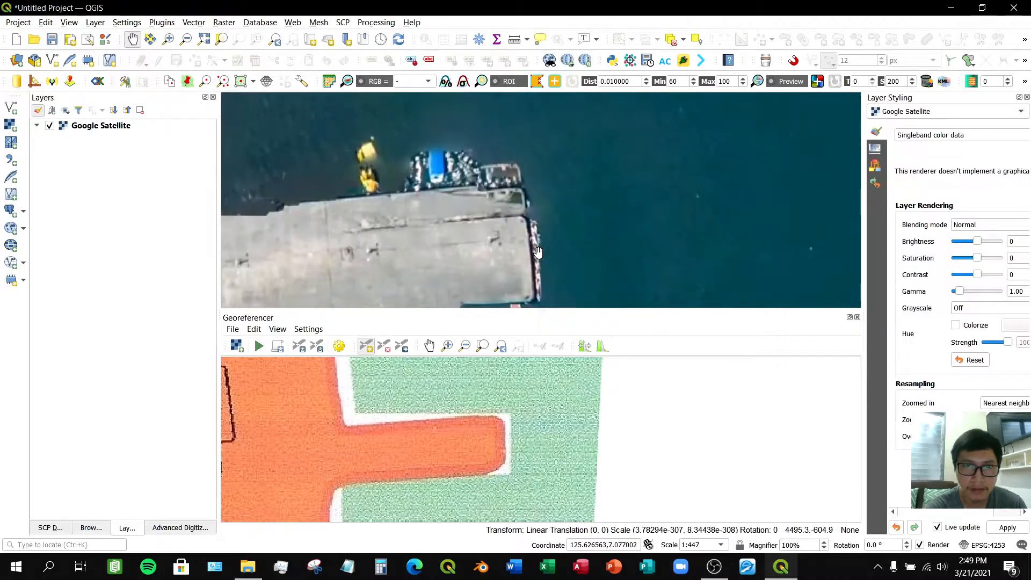
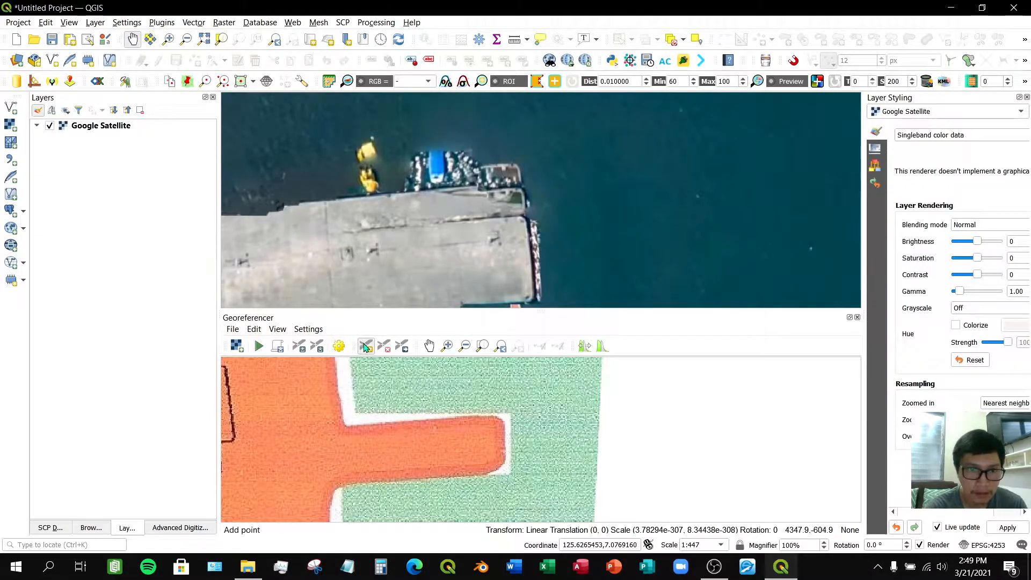
{"action": "left_click", "coordinate": [505, 443]}
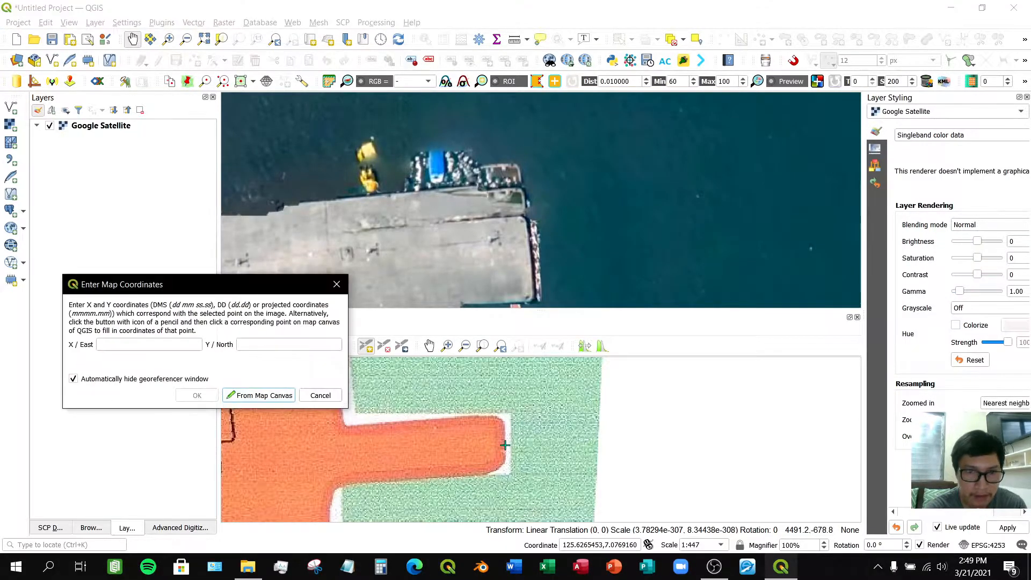
{"action": "left_click", "coordinate": [320, 395]}
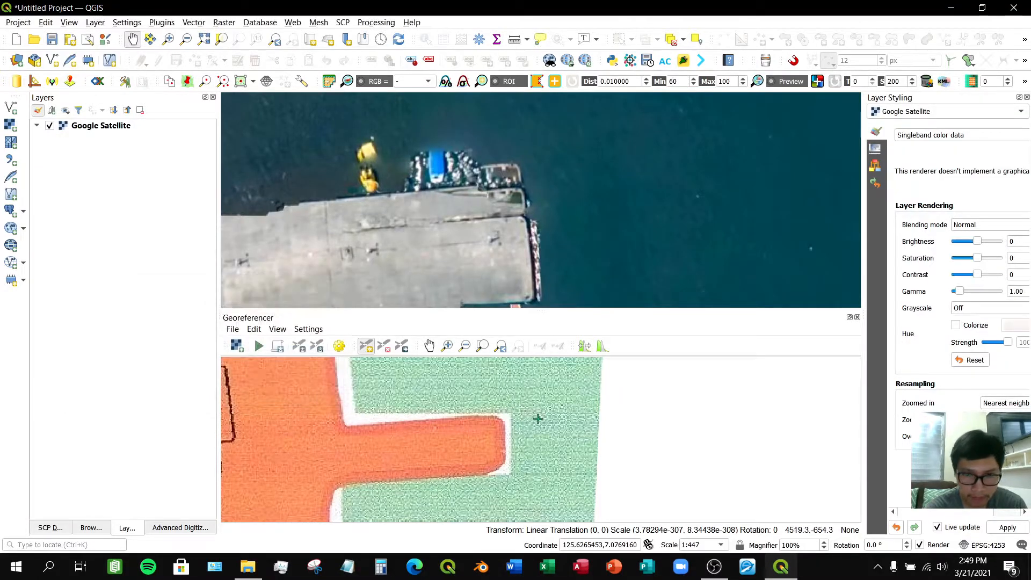
{"action": "left_click", "coordinate": [505, 442]}
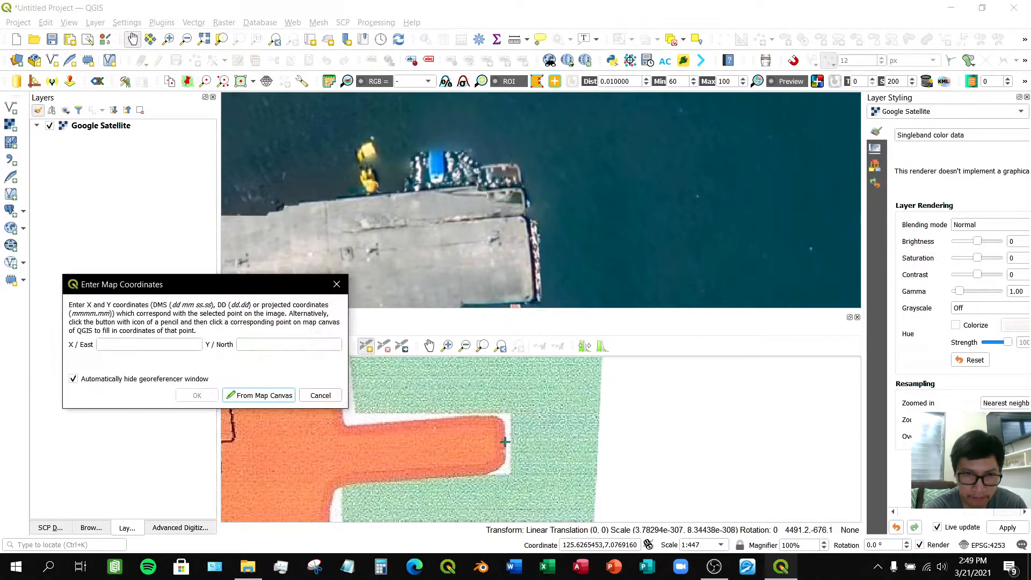
{"action": "left_click", "coordinate": [247, 396]}
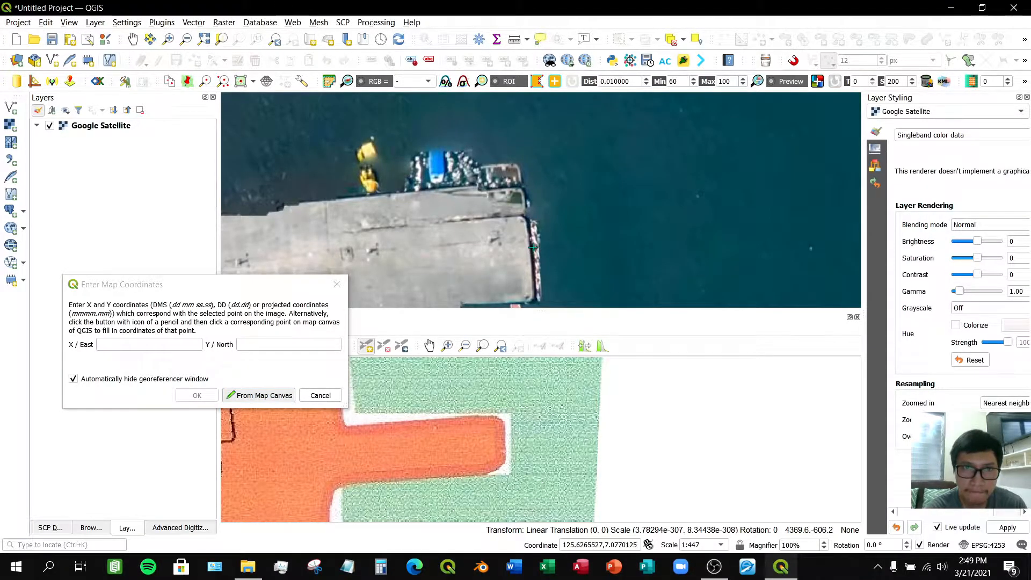
{"action": "scroll", "coordinate": [534, 247], "scroll_direction": "down", "scroll_amount": 2}
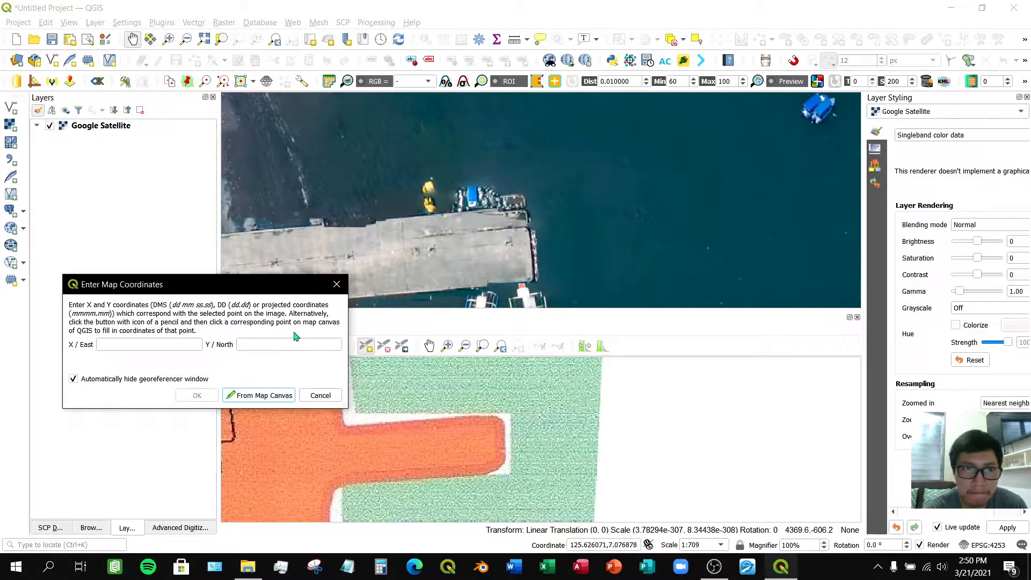
{"action": "left_click", "coordinate": [261, 397]}
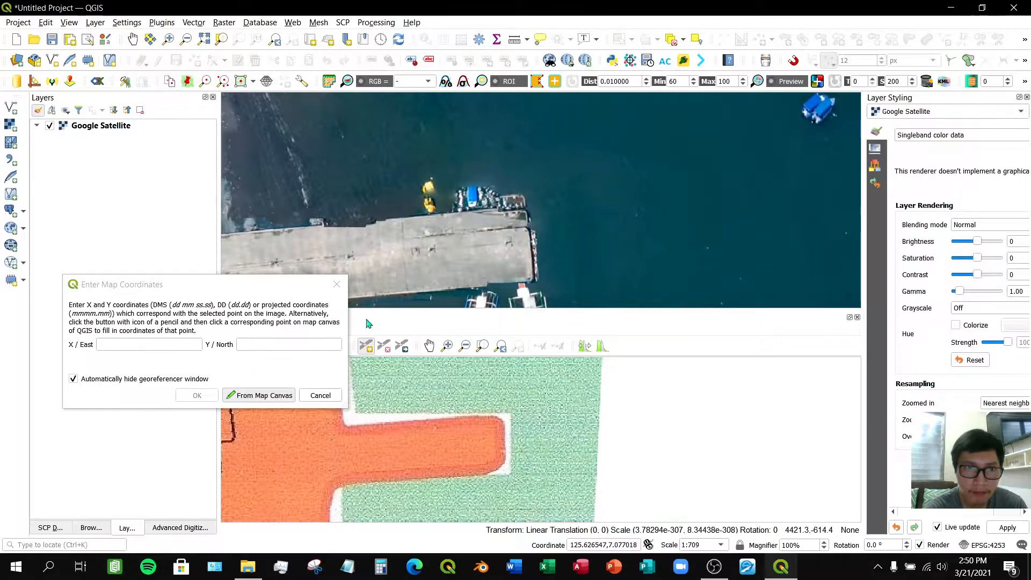
{"action": "left_click", "coordinate": [309, 399]}
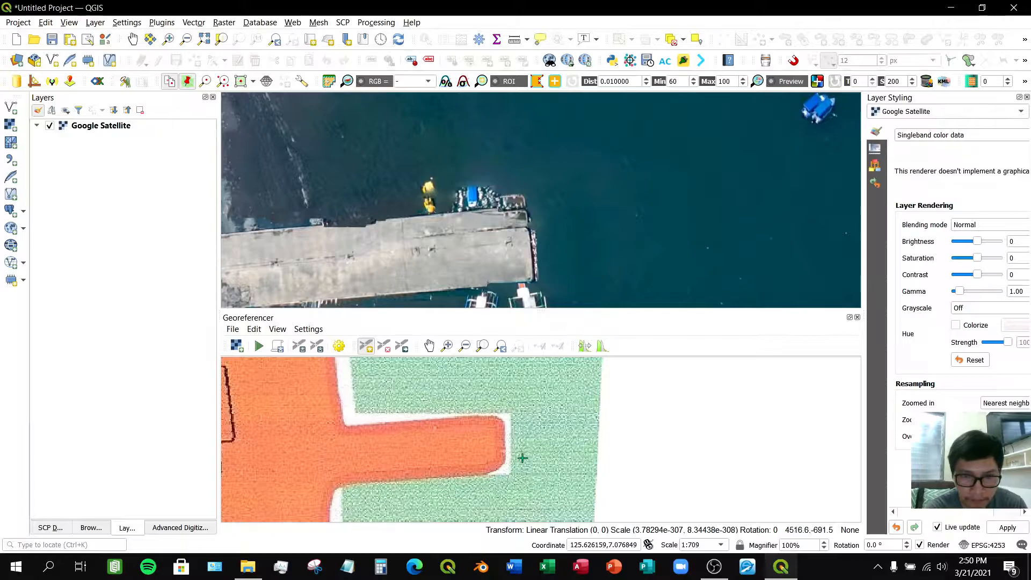
- Add a control point at the outer corner of the pier's tip on the scanned map and take its coordinates from the matching pier corner on the satellite map
{"action": "scroll", "coordinate": [525, 460], "scroll_direction": "up", "scroll_amount": 2}
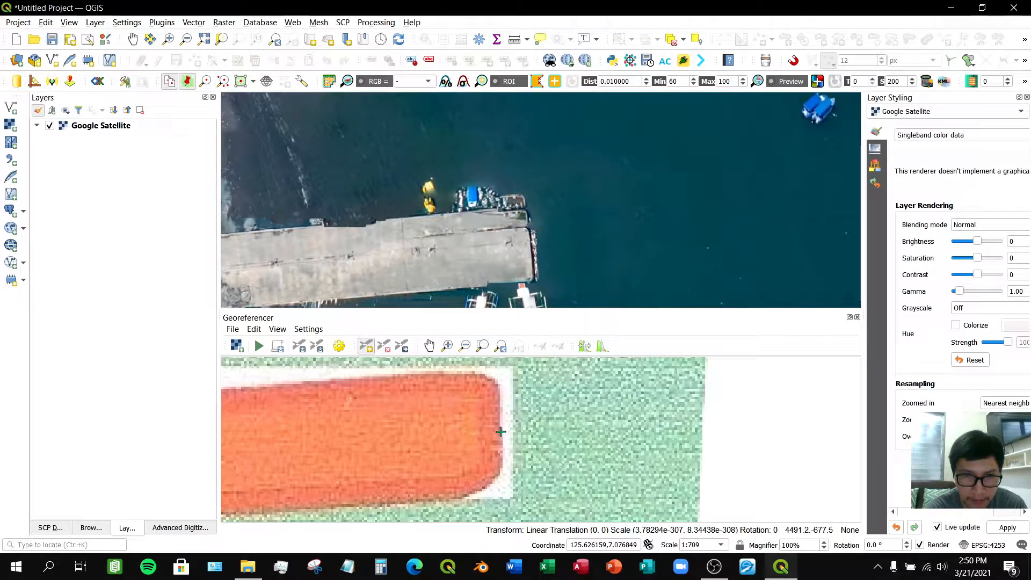
{"action": "left_click", "coordinate": [500, 432]}
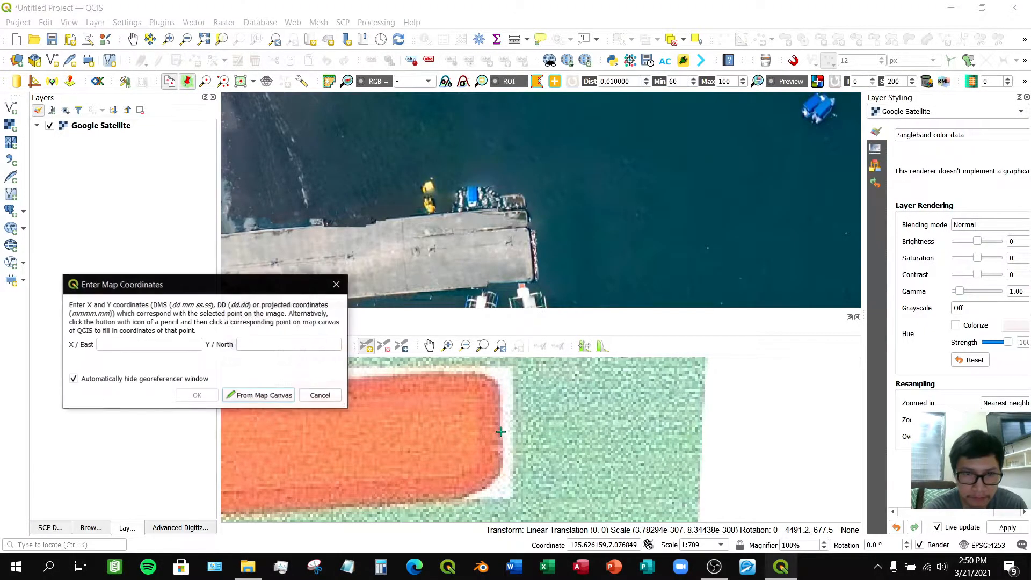
{"action": "left_click", "coordinate": [279, 395]}
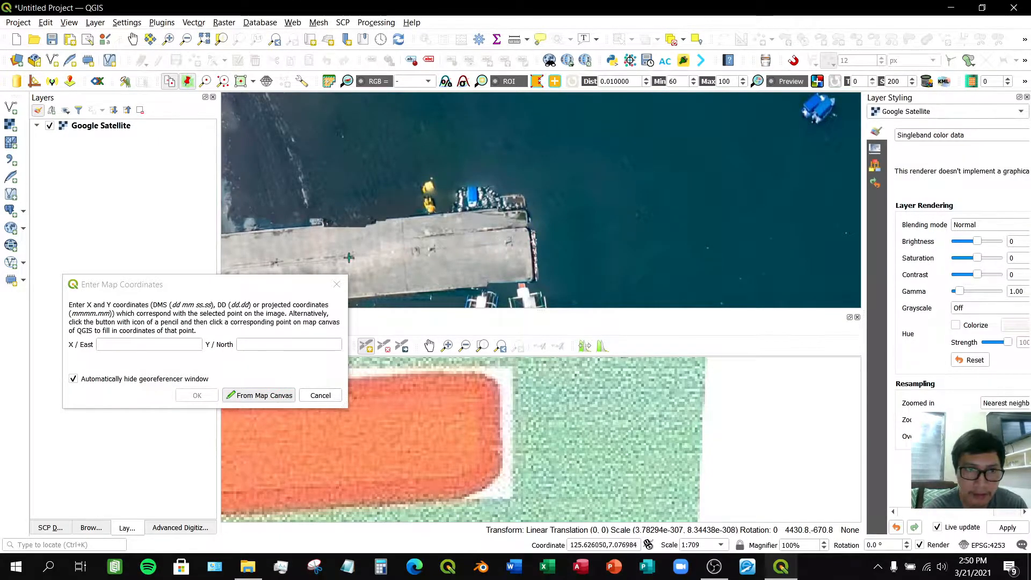
{"action": "left_click", "coordinate": [528, 241]}
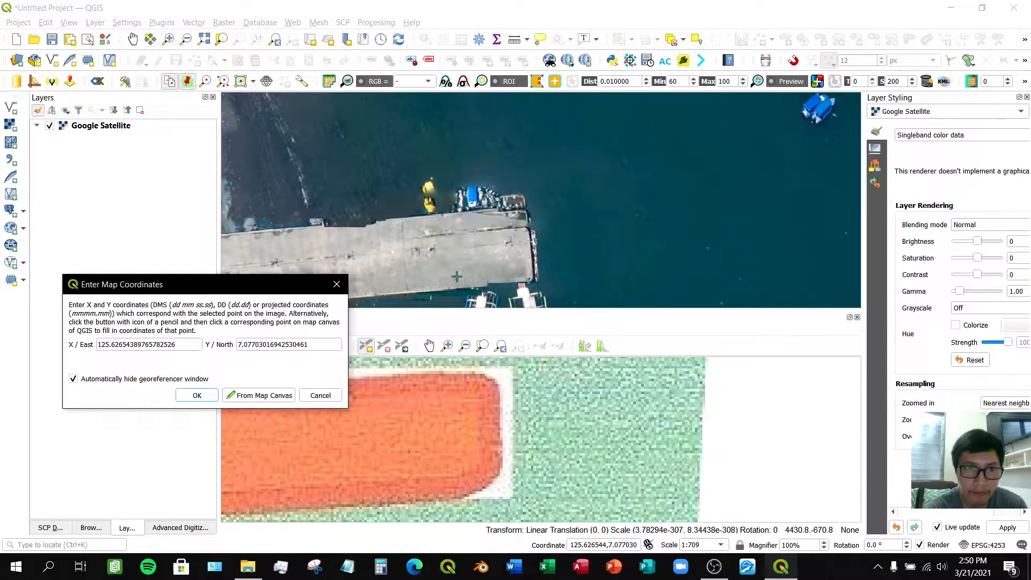
{"action": "left_click", "coordinate": [211, 396]}
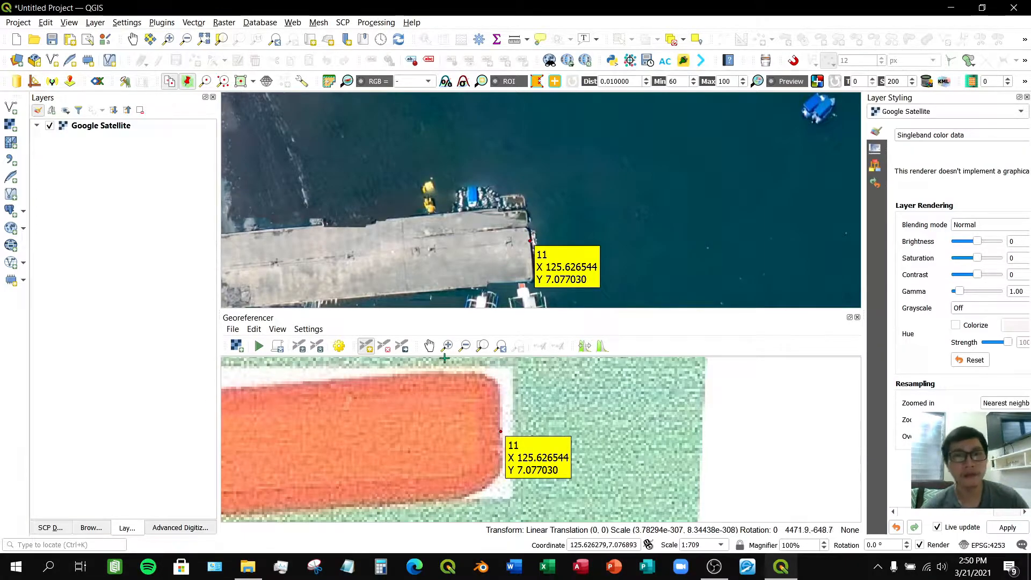
- Zoom out and pan the satellite map to review the control points placed along the coast so far
{"action": "scroll", "coordinate": [522, 235], "scroll_direction": "down", "scroll_amount": 3}
{"action": "scroll", "coordinate": [507, 255], "scroll_direction": "down", "scroll_amount": 1}
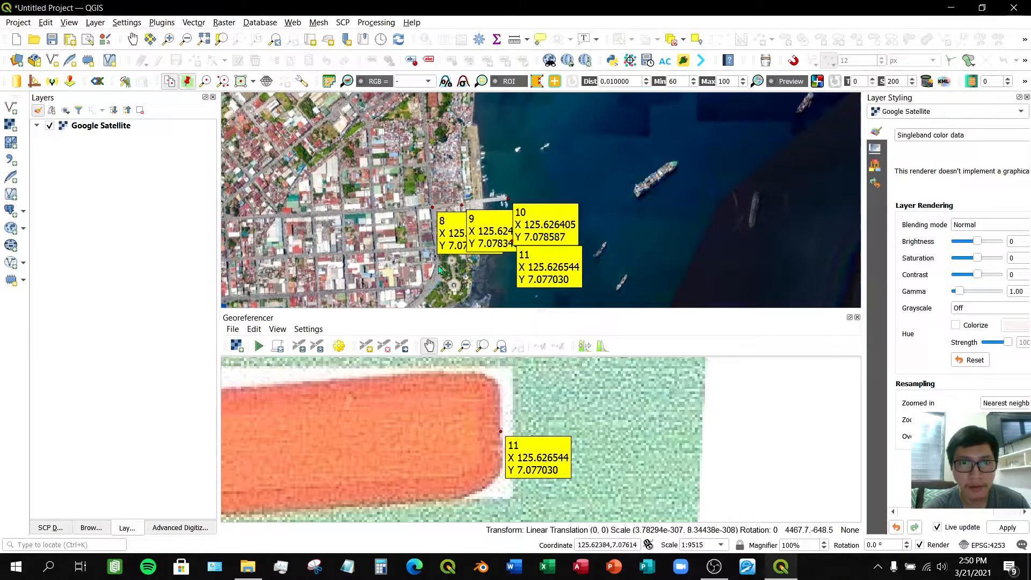
{"action": "left_click", "coordinate": [132, 38]}
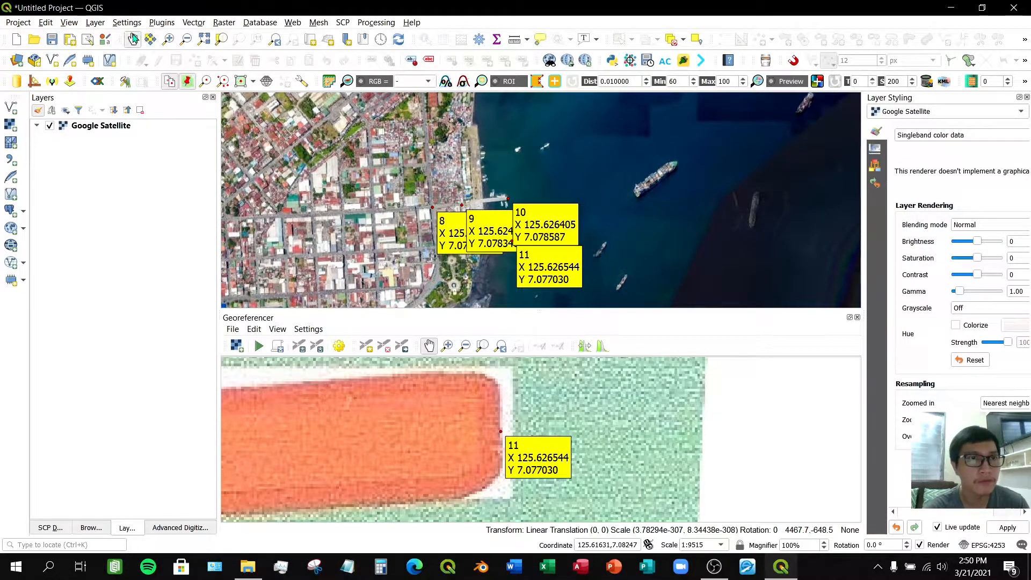
{"action": "left_click_drag", "start_coordinate": [412, 235], "coordinate": [558, 221]}
{"action": "left_click_drag", "start_coordinate": [589, 295], "coordinate": [591, 222]}
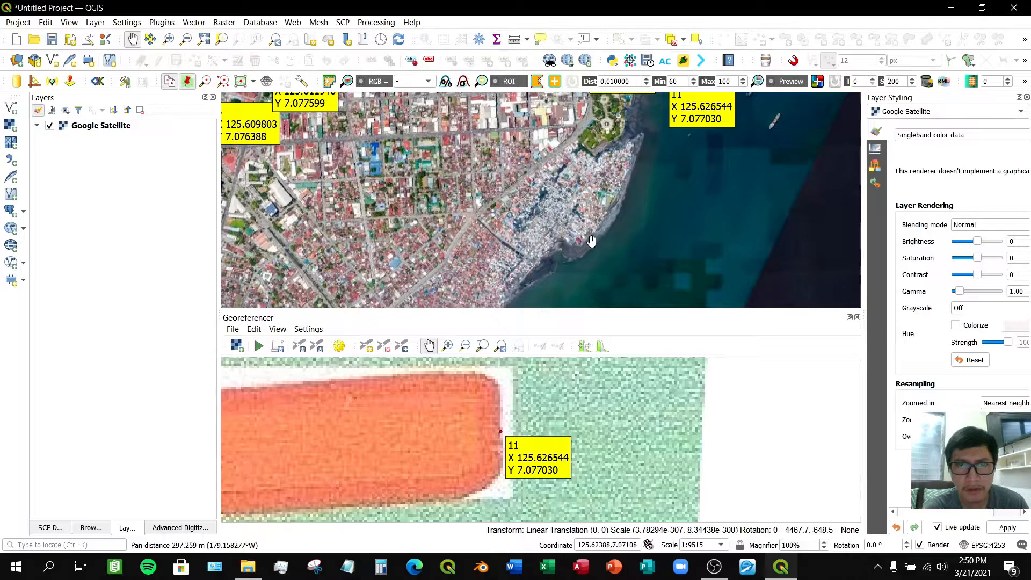
{"action": "left_click_drag", "start_coordinate": [634, 148], "coordinate": [622, 206]}
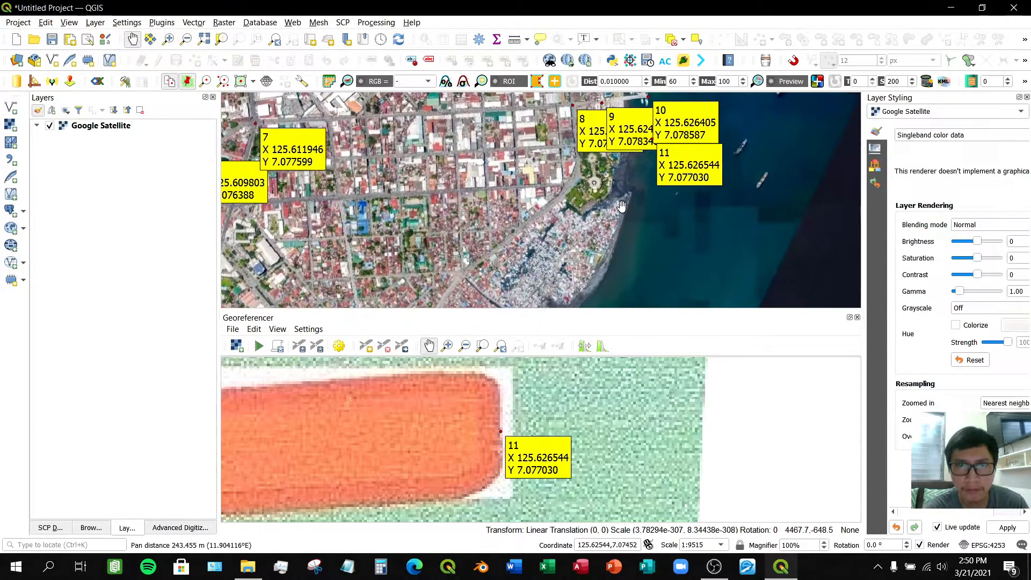
- Add a control point at the centre of the park's northern circular plaza on the scanned map, matching it to the plaza centre on the satellite map
{"action": "scroll", "coordinate": [618, 459], "scroll_direction": "down", "scroll_amount": 3}
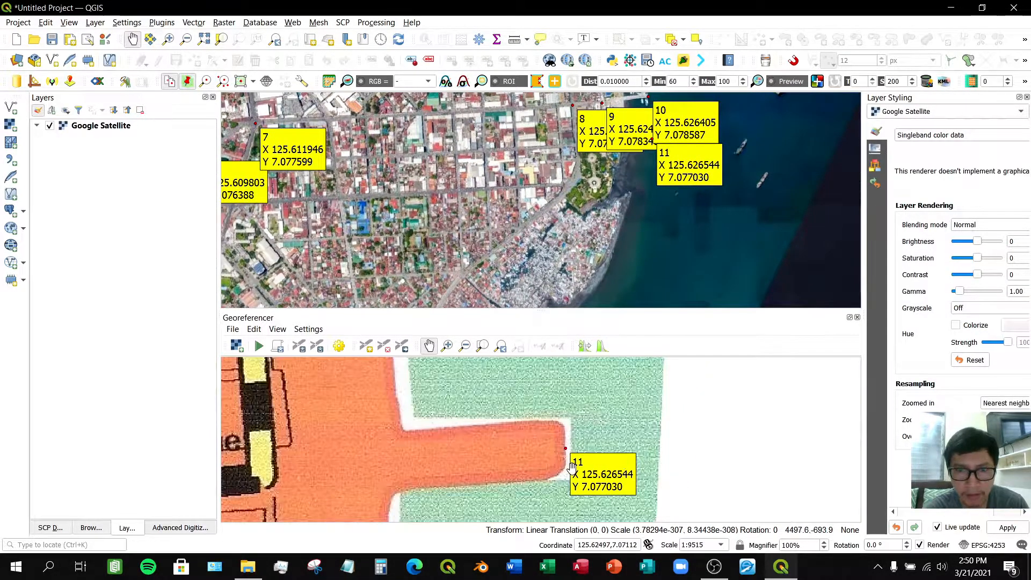
{"action": "scroll", "coordinate": [571, 466], "scroll_direction": "down", "scroll_amount": 4}
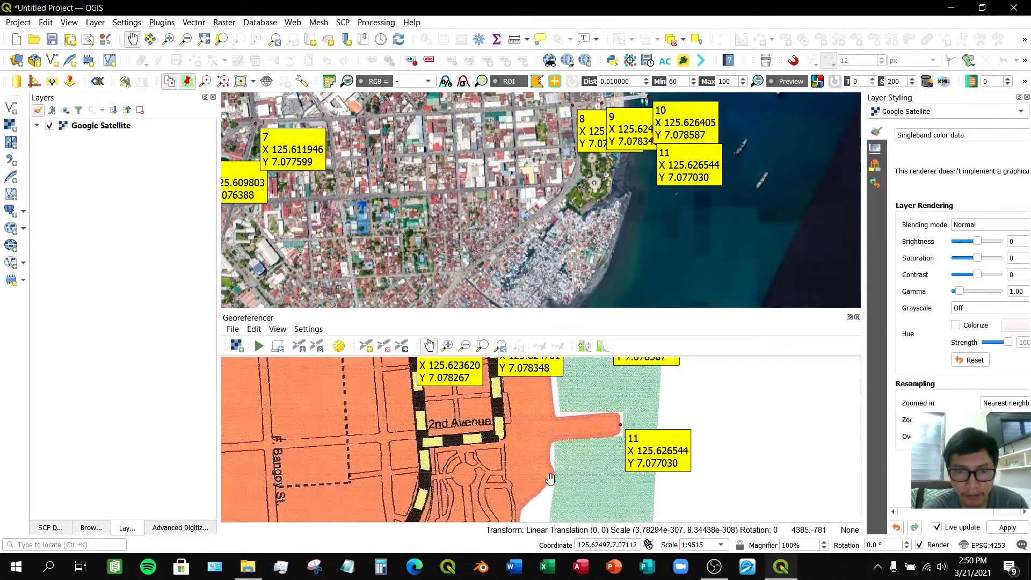
{"action": "left_click_drag", "start_coordinate": [544, 475], "coordinate": [571, 404]}
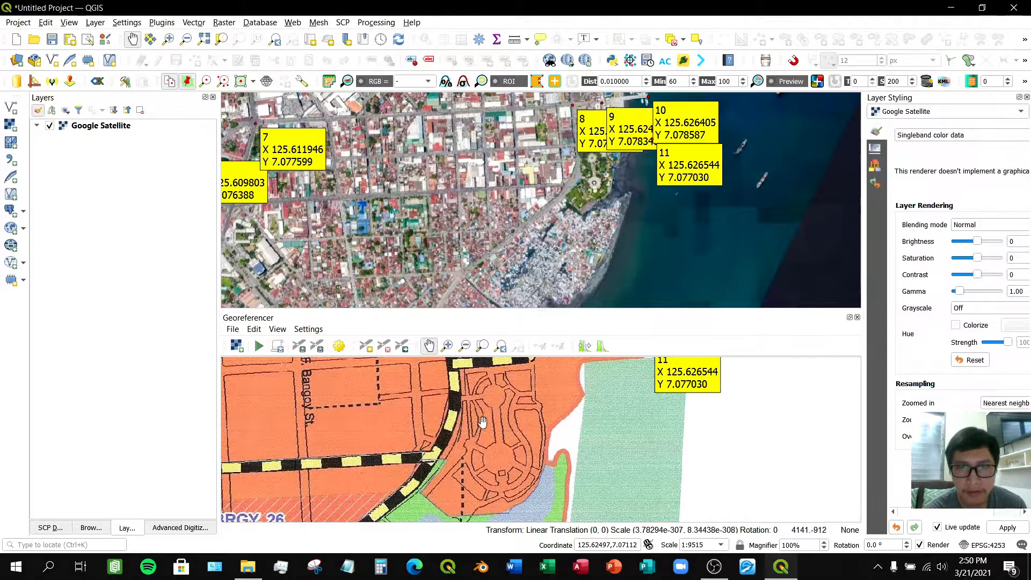
{"action": "scroll", "coordinate": [592, 156], "scroll_direction": "up", "scroll_amount": 2}
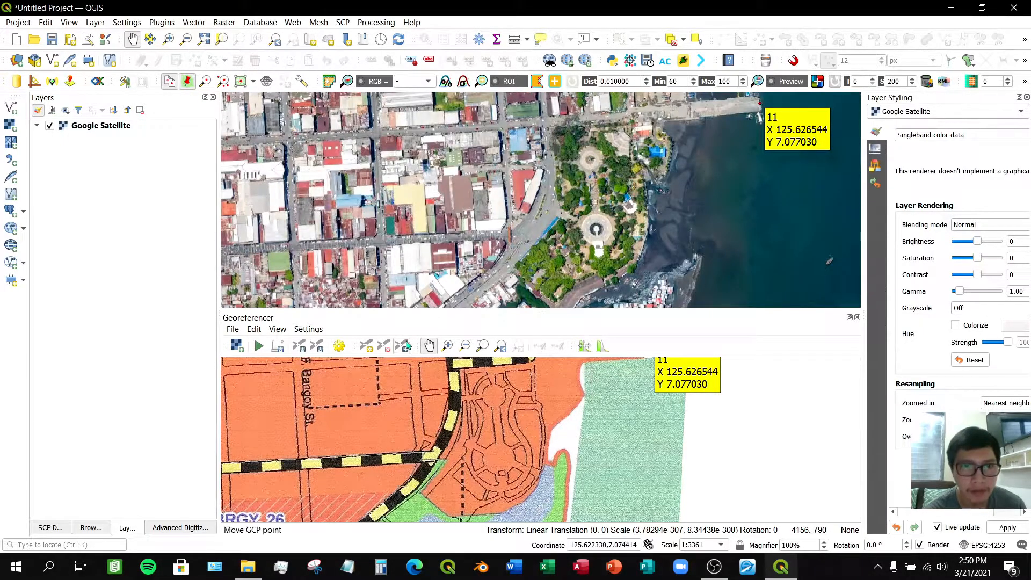
{"action": "left_click", "coordinate": [366, 345]}
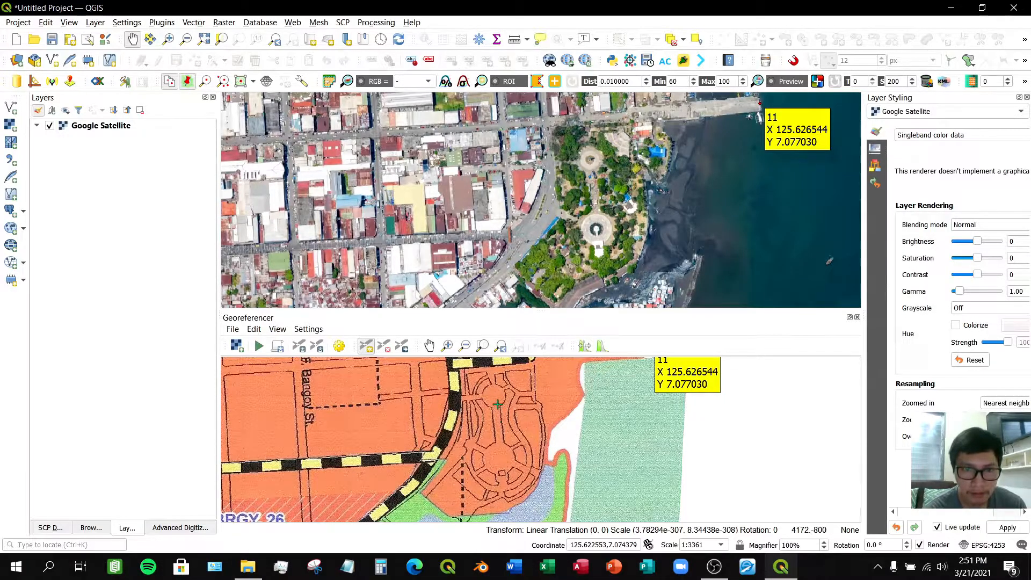
{"action": "scroll", "coordinate": [497, 402], "scroll_direction": "up", "scroll_amount": 1}
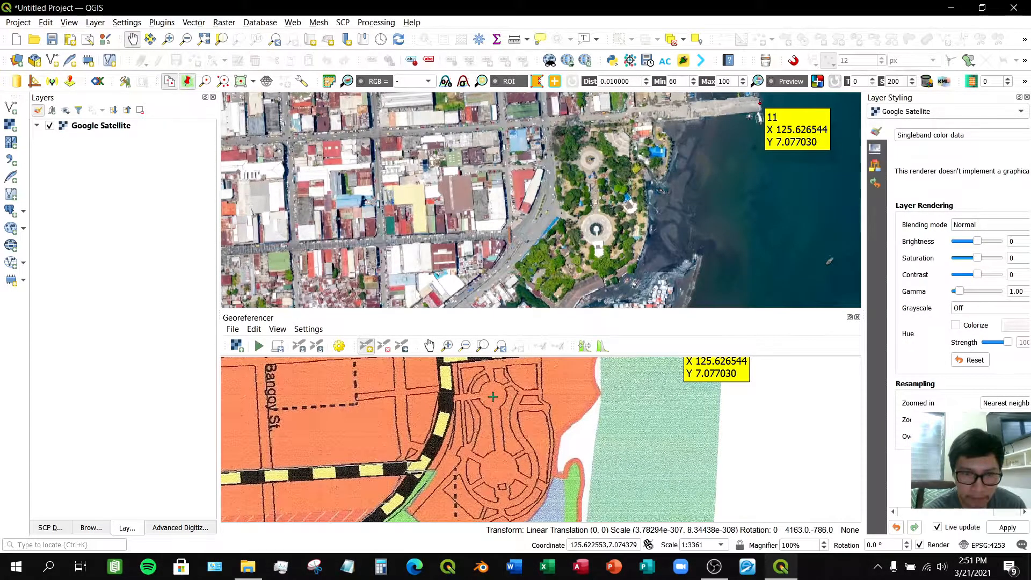
{"action": "left_click", "coordinate": [492, 397]}
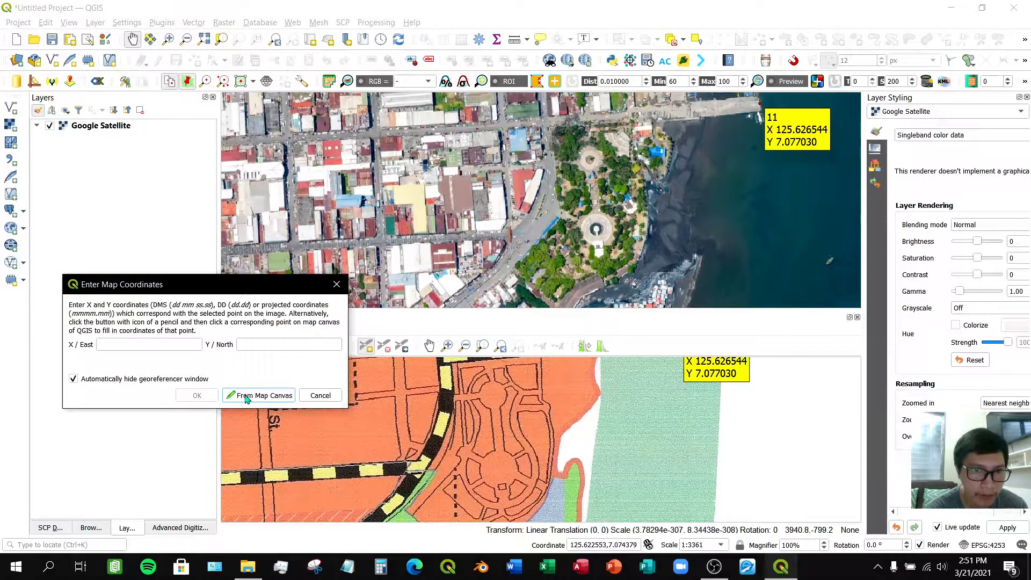
{"action": "left_click", "coordinate": [245, 398]}
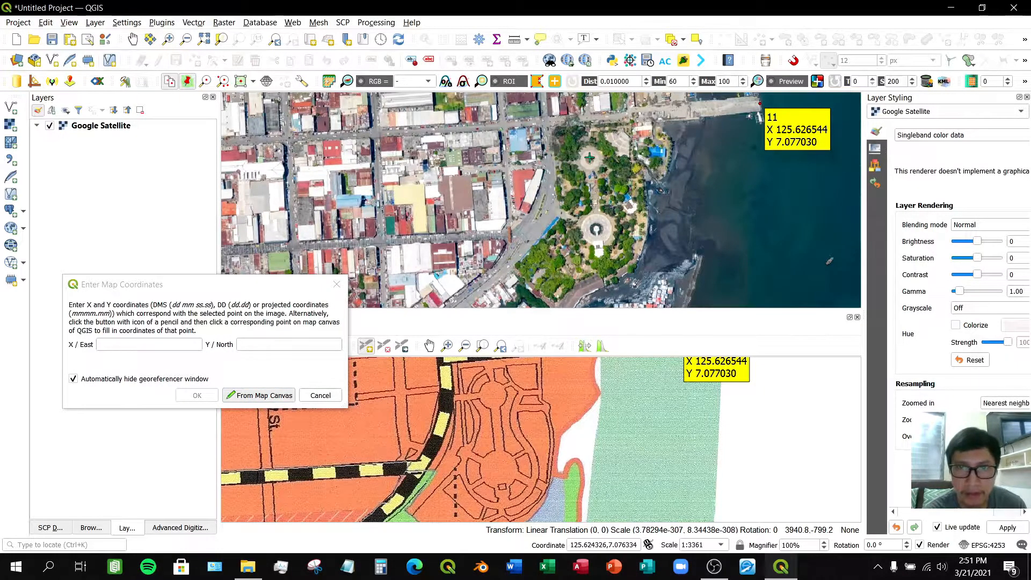
{"action": "scroll", "coordinate": [589, 158], "scroll_direction": "up", "scroll_amount": 3}
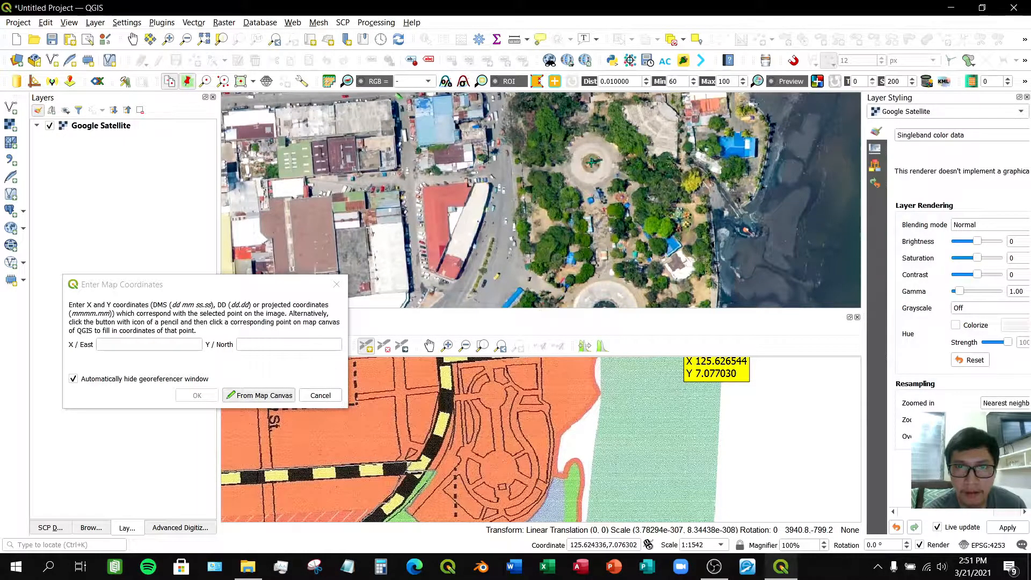
{"action": "left_click", "coordinate": [591, 162]}
{"action": "left_click", "coordinate": [197, 395]}
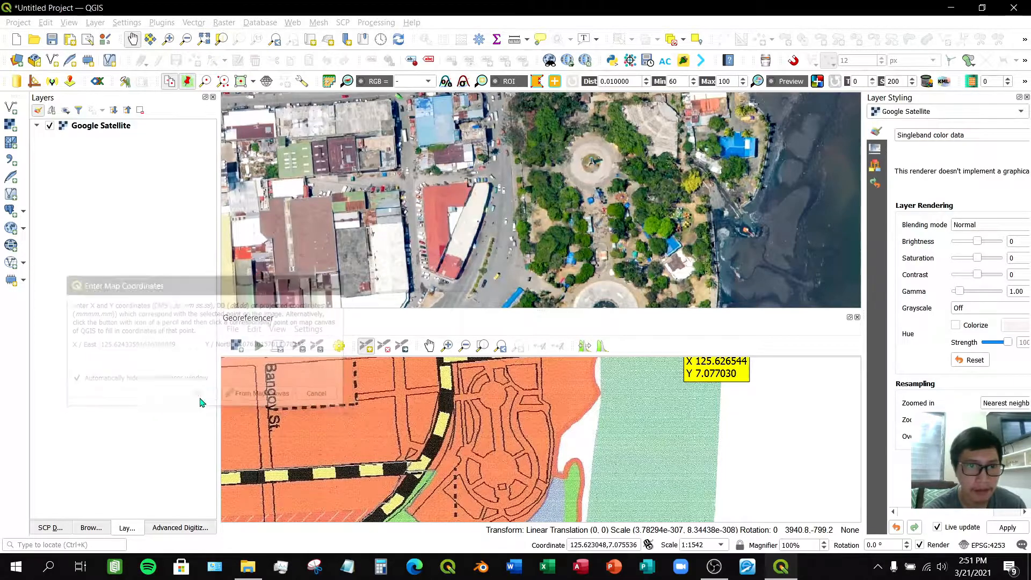
- Add a control point at the centre of the park's southern roundabout on the scanned map, matching it to the monument centre on the satellite map
{"action": "scroll", "coordinate": [691, 229], "scroll_direction": "down", "scroll_amount": 3}
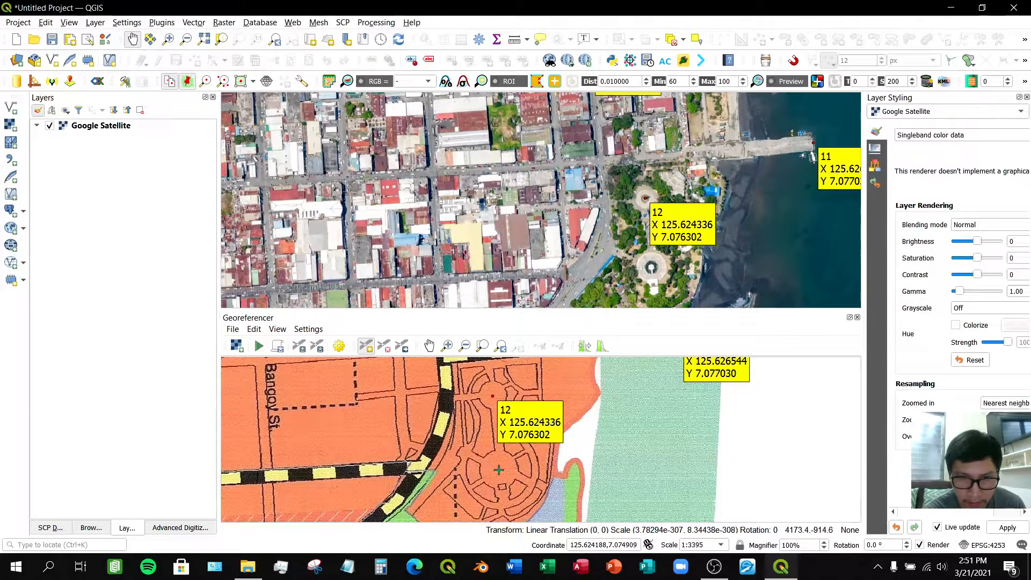
{"action": "left_click", "coordinate": [499, 470]}
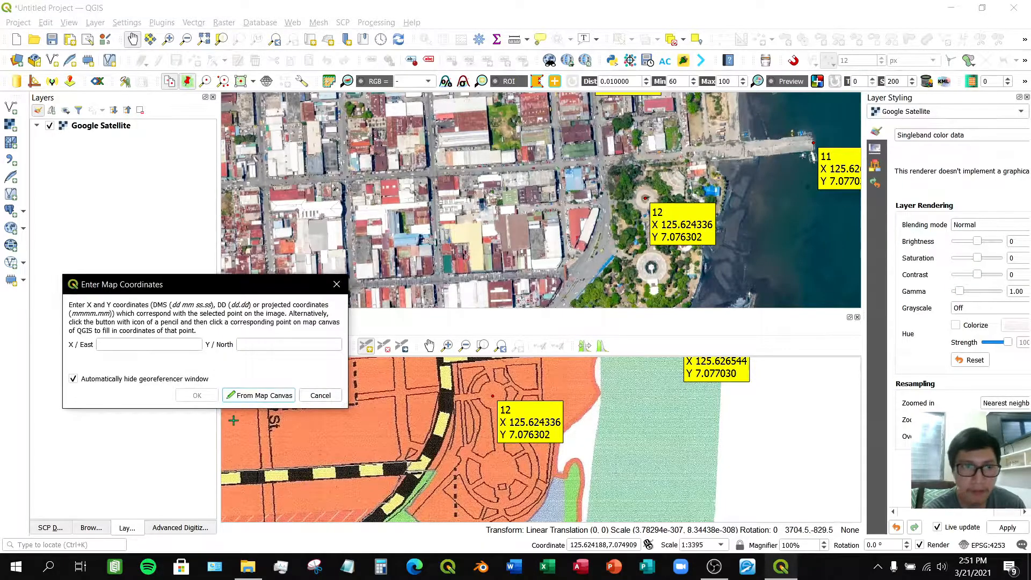
{"action": "left_click", "coordinate": [258, 395]}
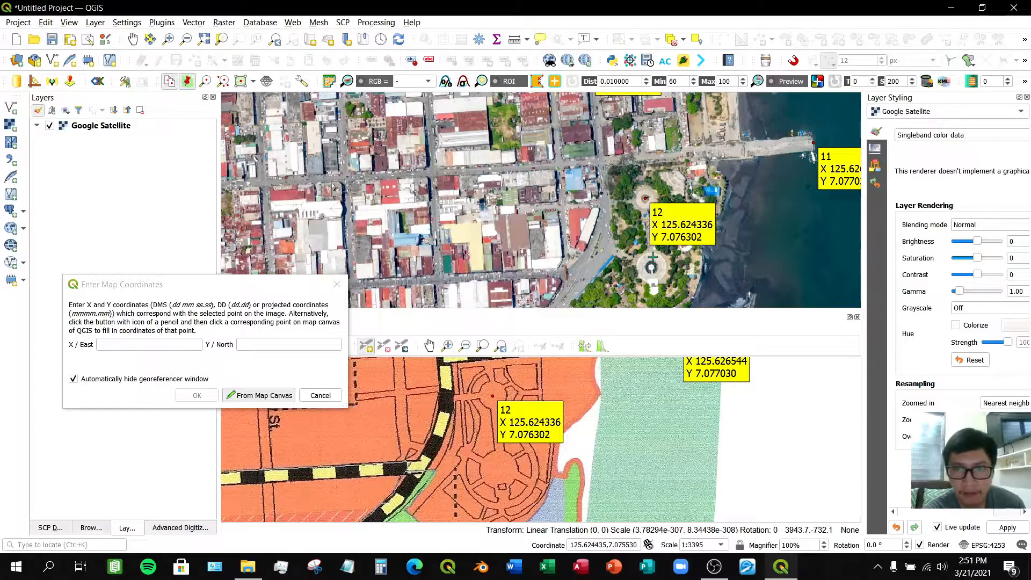
{"action": "scroll", "coordinate": [652, 257], "scroll_direction": "up", "scroll_amount": 2}
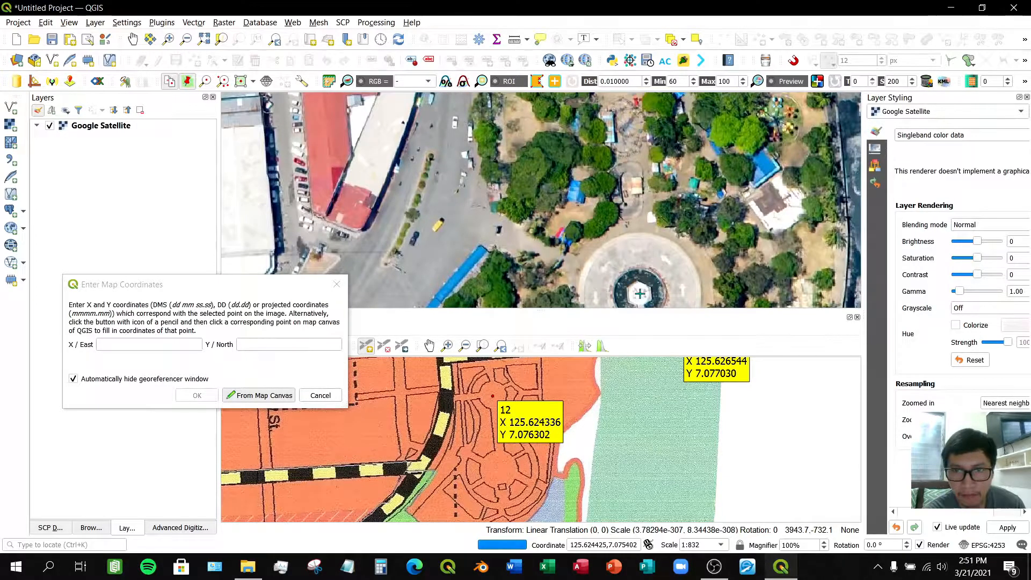
{"action": "scroll", "coordinate": [640, 293], "scroll_direction": "down", "scroll_amount": 2}
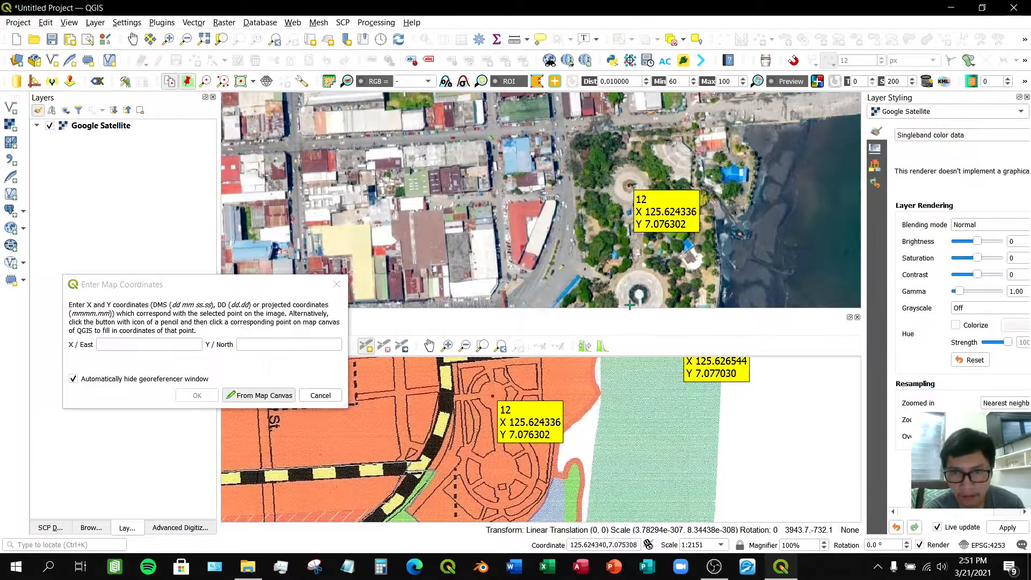
{"action": "scroll", "coordinate": [635, 304], "scroll_direction": "up", "scroll_amount": 2}
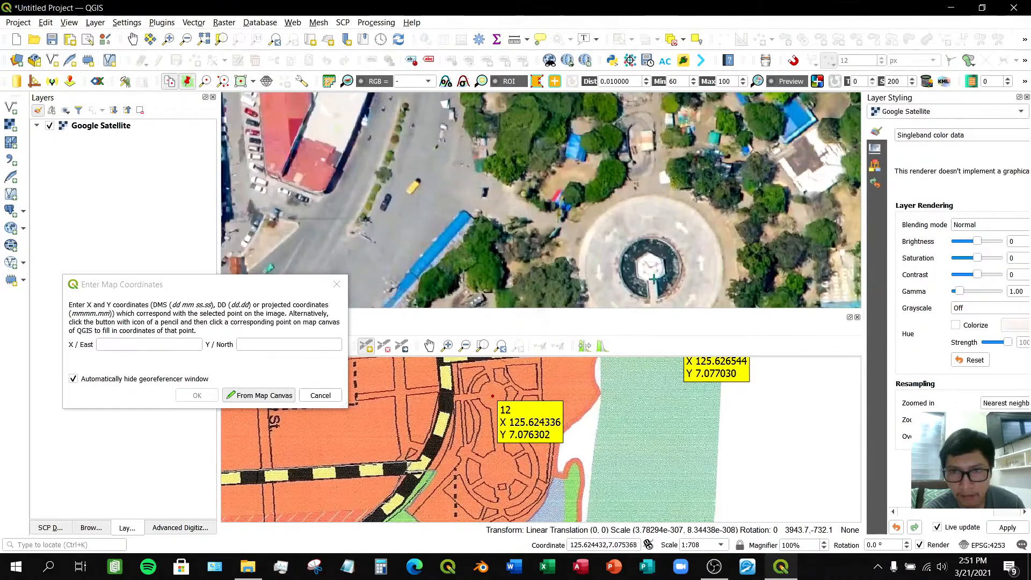
{"action": "left_click", "coordinate": [649, 268]}
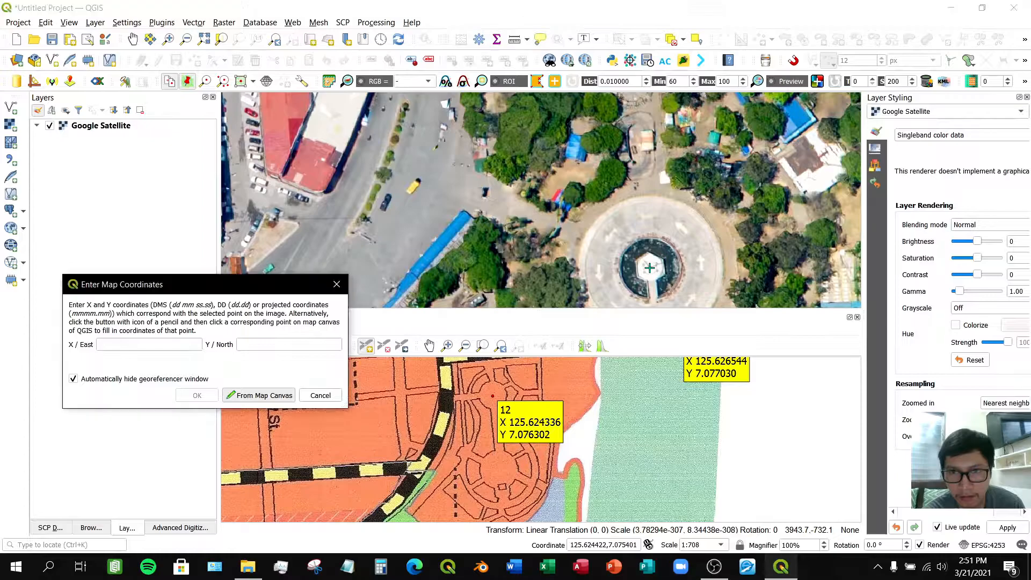
{"action": "left_click", "coordinate": [196, 396]}
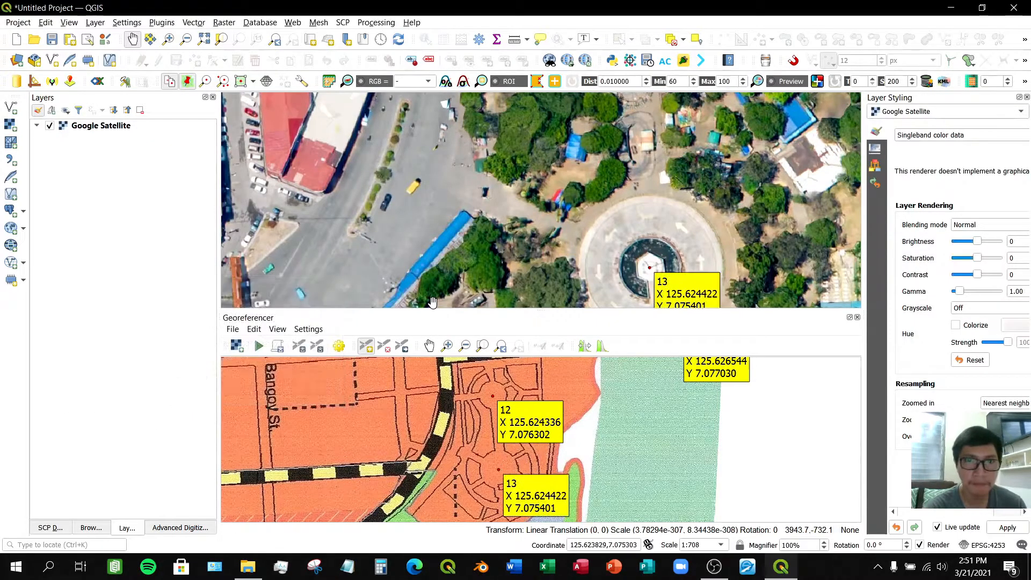
{"action": "left_click", "coordinate": [429, 346]}
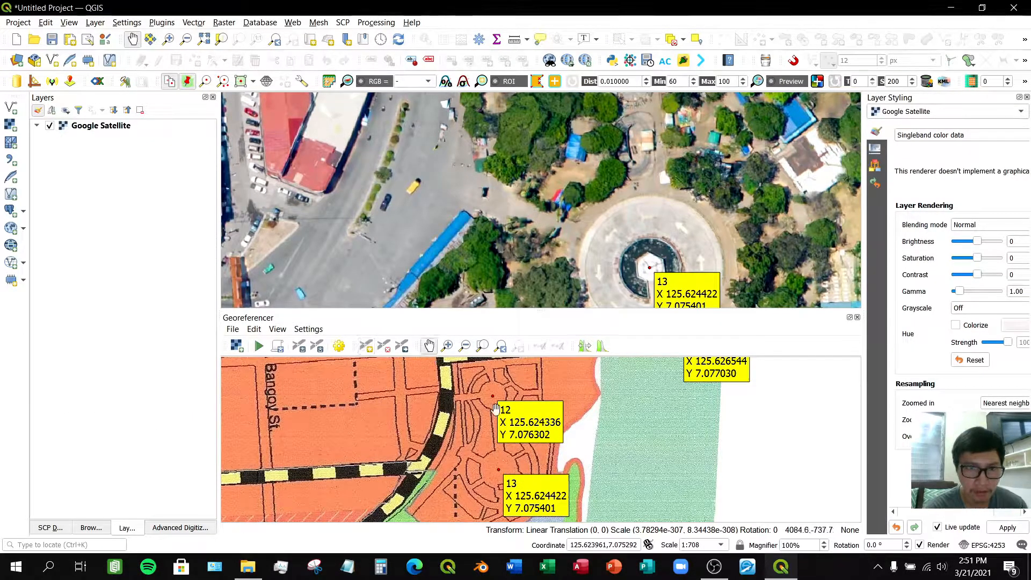
- Add a control point at the road junction by the park's western corner on the scanned map, taking its coordinates from the matching junction on the satellite map
{"action": "scroll", "coordinate": [545, 453], "scroll_direction": "down", "scroll_amount": 3}
{"action": "left_click_drag", "start_coordinate": [499, 474], "coordinate": [564, 424]}
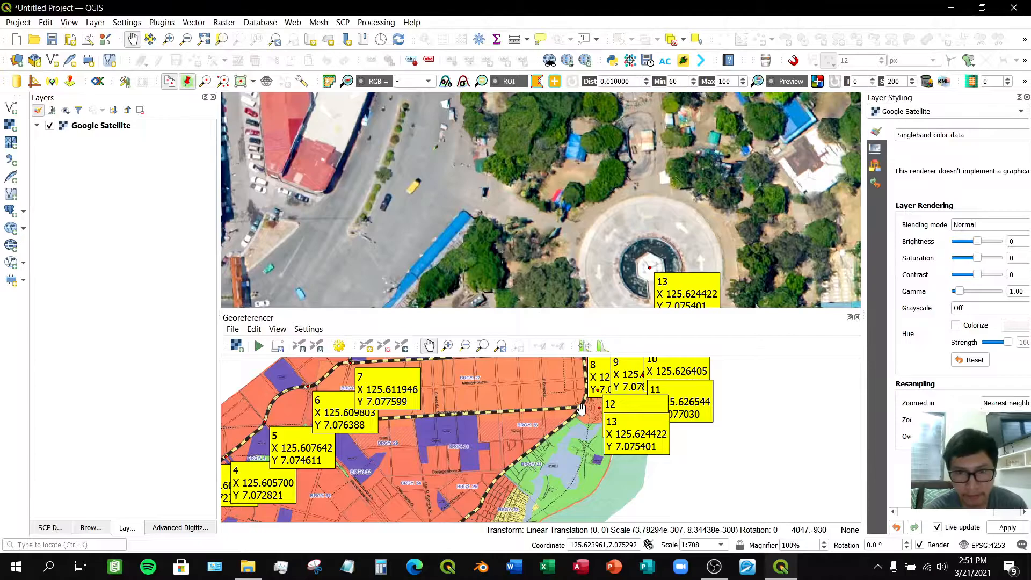
{"action": "scroll", "coordinate": [581, 408], "scroll_direction": "up", "scroll_amount": 2}
{"action": "scroll", "coordinate": [573, 401], "scroll_direction": "up", "scroll_amount": 1}
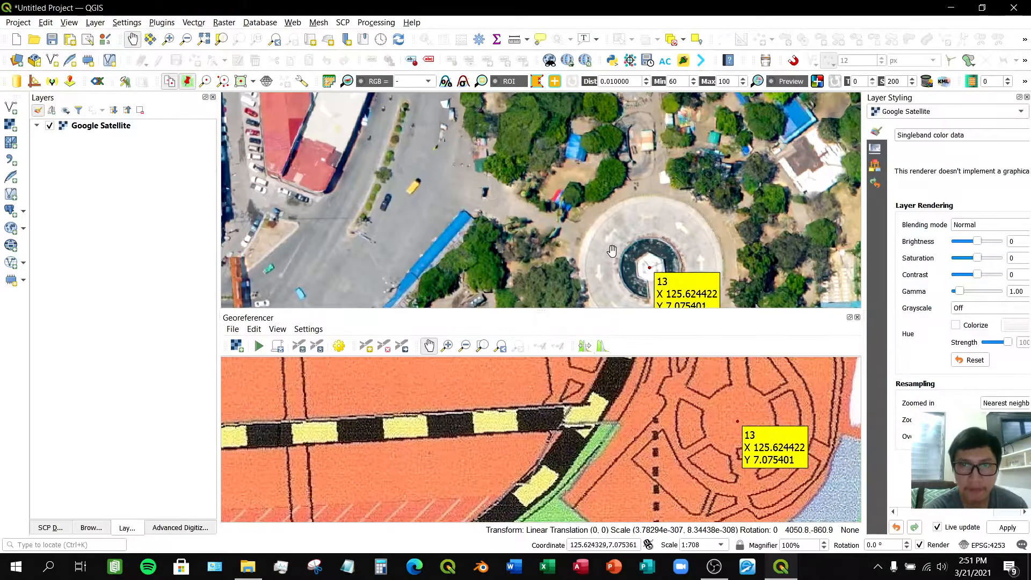
{"action": "scroll", "coordinate": [586, 251], "scroll_direction": "down", "scroll_amount": 4}
{"action": "scroll", "coordinate": [584, 251], "scroll_direction": "up", "scroll_amount": 3}
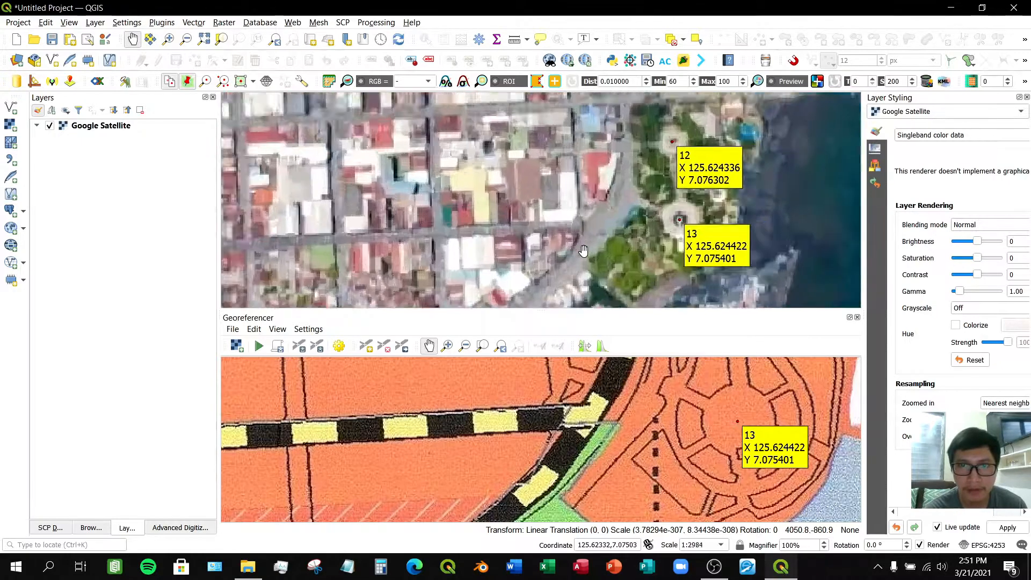
{"action": "scroll", "coordinate": [580, 220], "scroll_direction": "up", "scroll_amount": 1}
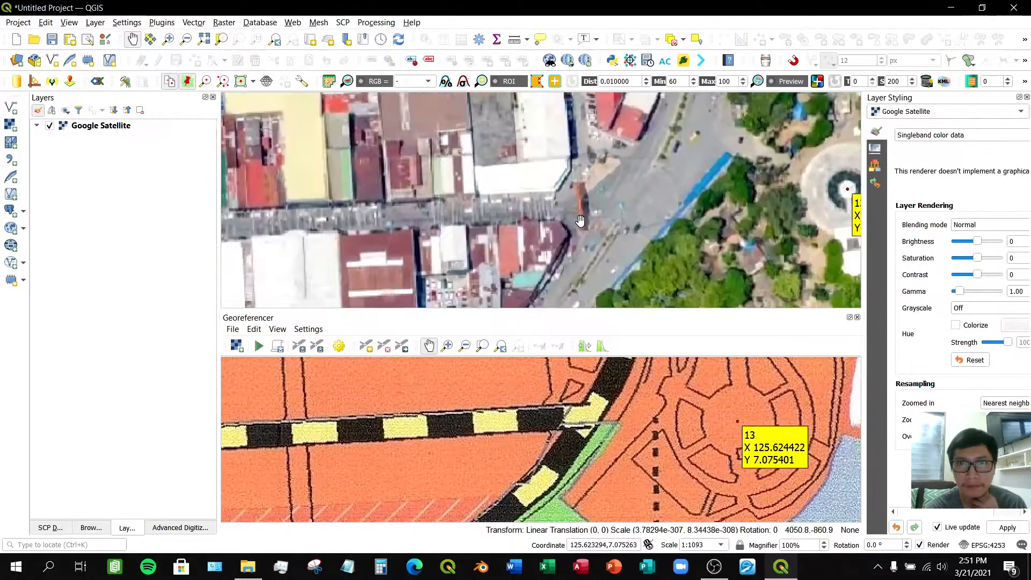
{"action": "left_click_drag", "start_coordinate": [610, 212], "coordinate": [607, 214]}
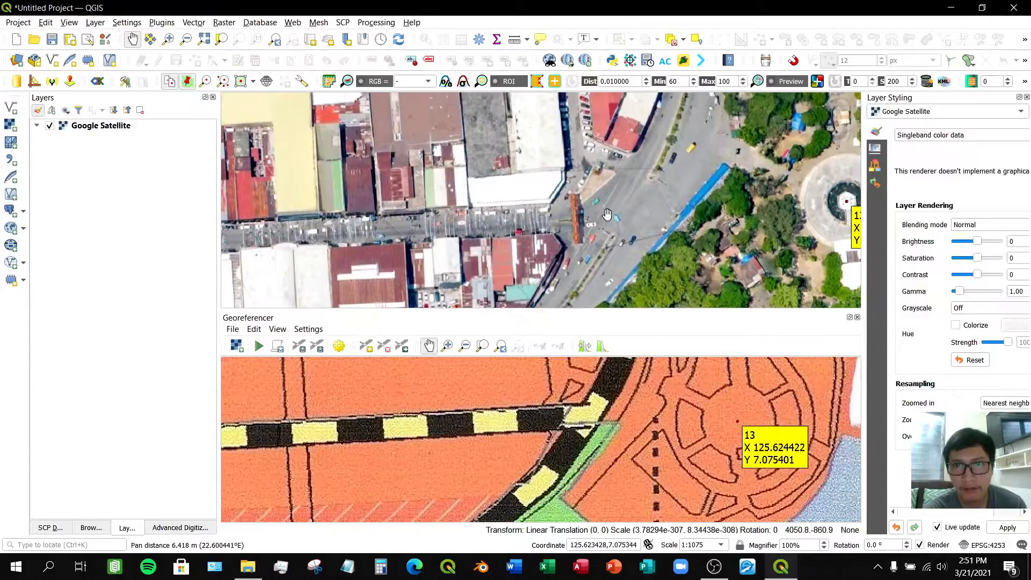
{"action": "left_click_drag", "start_coordinate": [616, 224], "coordinate": [596, 222]}
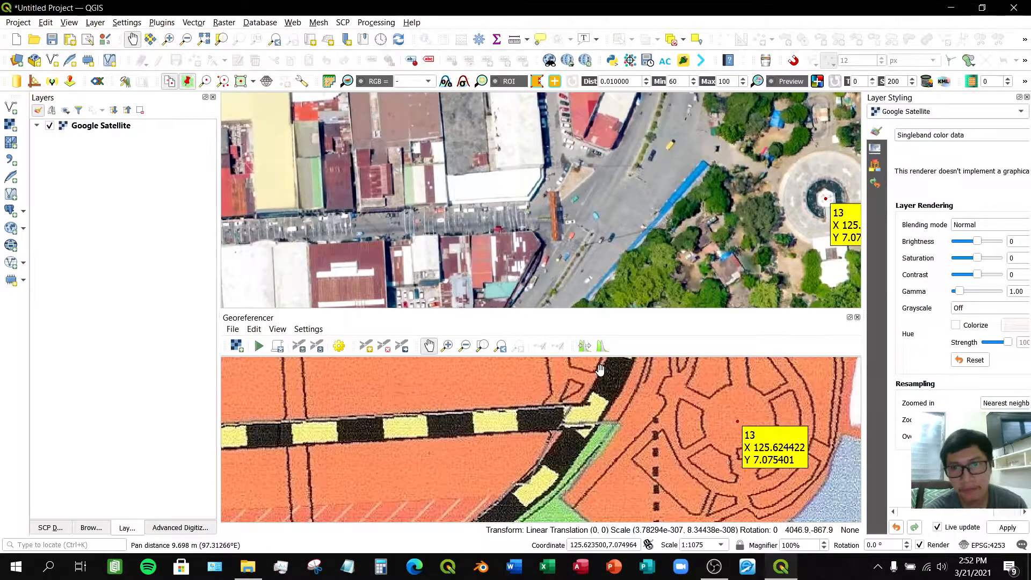
{"action": "left_click", "coordinate": [364, 349]}
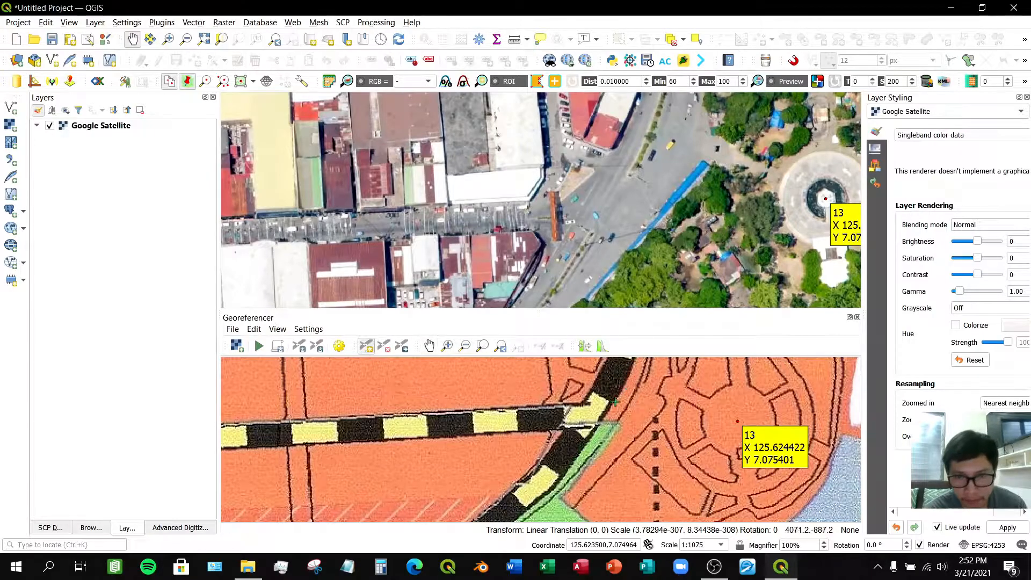
{"action": "left_click", "coordinate": [590, 414]}
{"action": "left_click", "coordinate": [268, 397]}
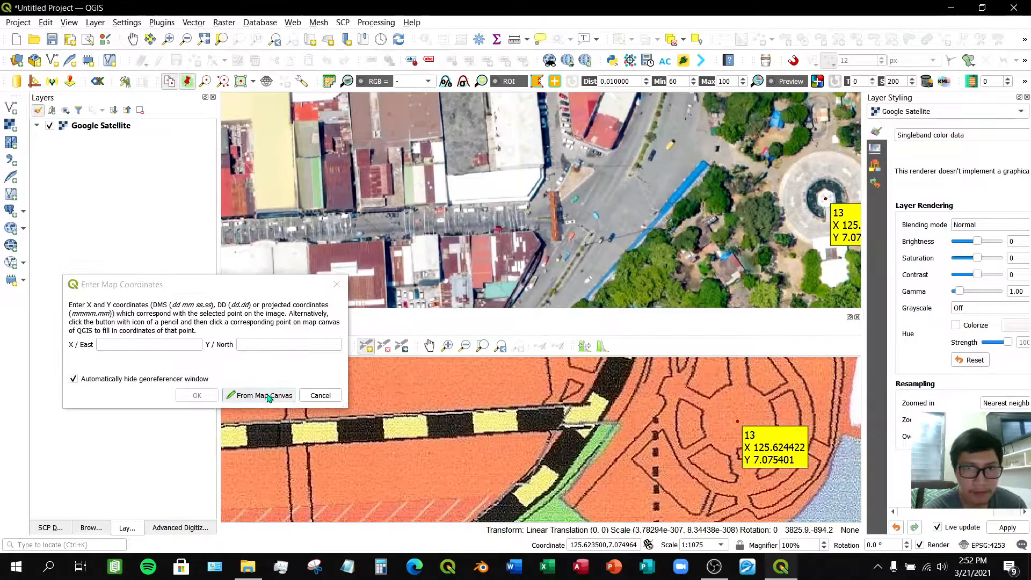
{"action": "left_click", "coordinate": [606, 214]}
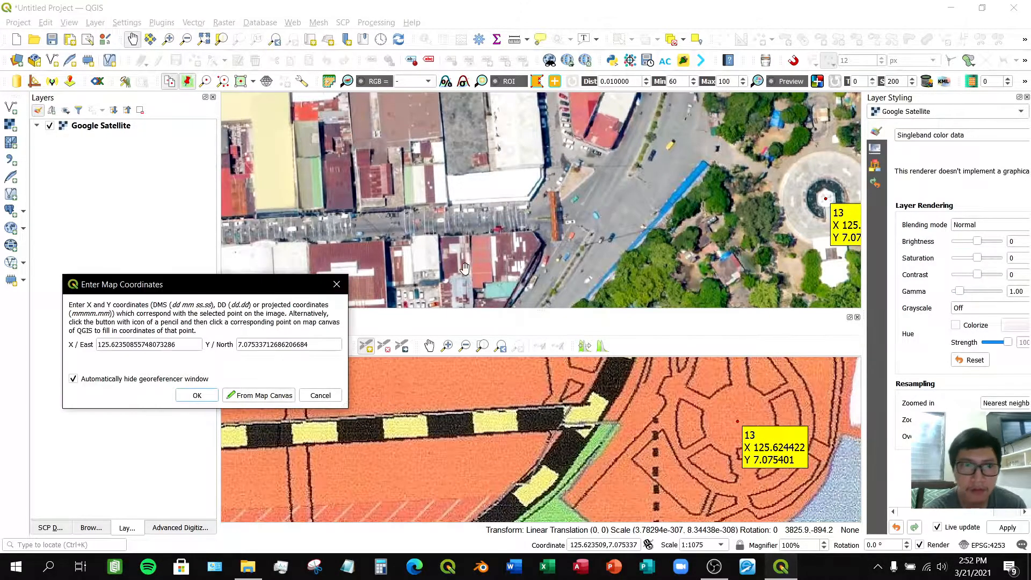
{"action": "left_click", "coordinate": [197, 395]}
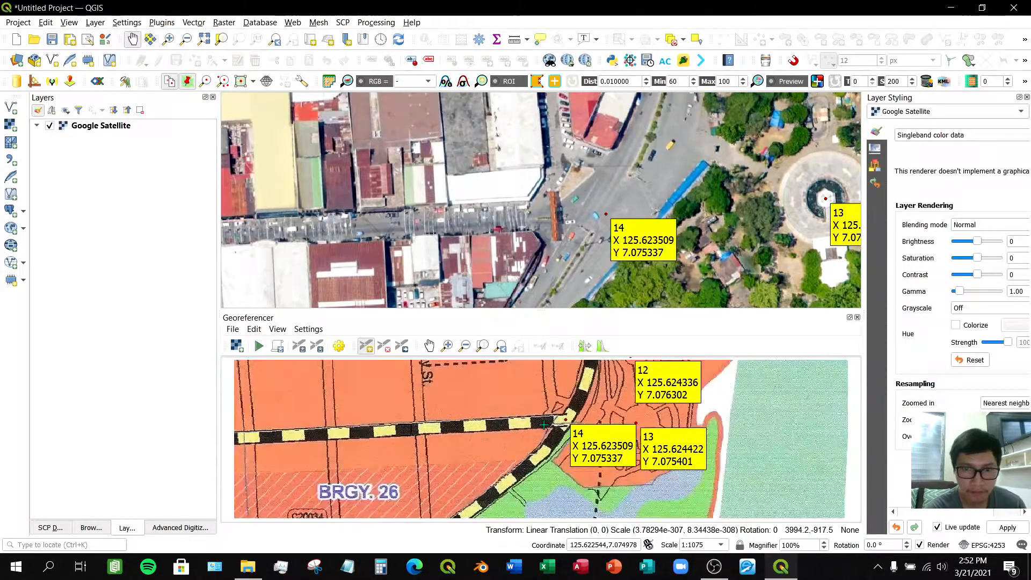
- Add a control point where a side street meets the highway southwest of the park, matching it to the same junction on the satellite map
{"action": "left_click", "coordinate": [429, 346]}
{"action": "scroll", "coordinate": [496, 446], "scroll_direction": "down", "scroll_amount": 2}
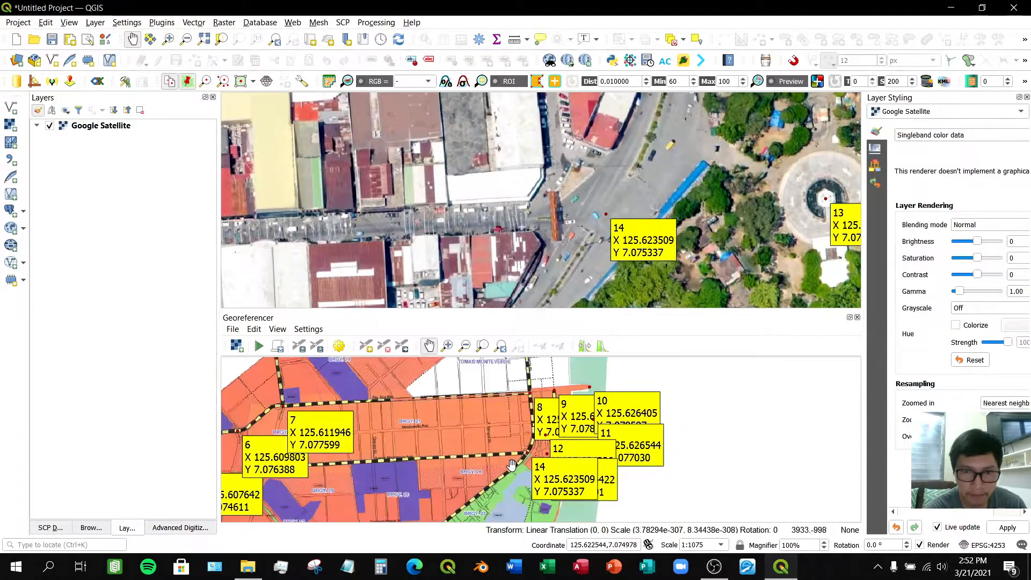
{"action": "scroll", "coordinate": [631, 385], "scroll_direction": "down", "scroll_amount": 2}
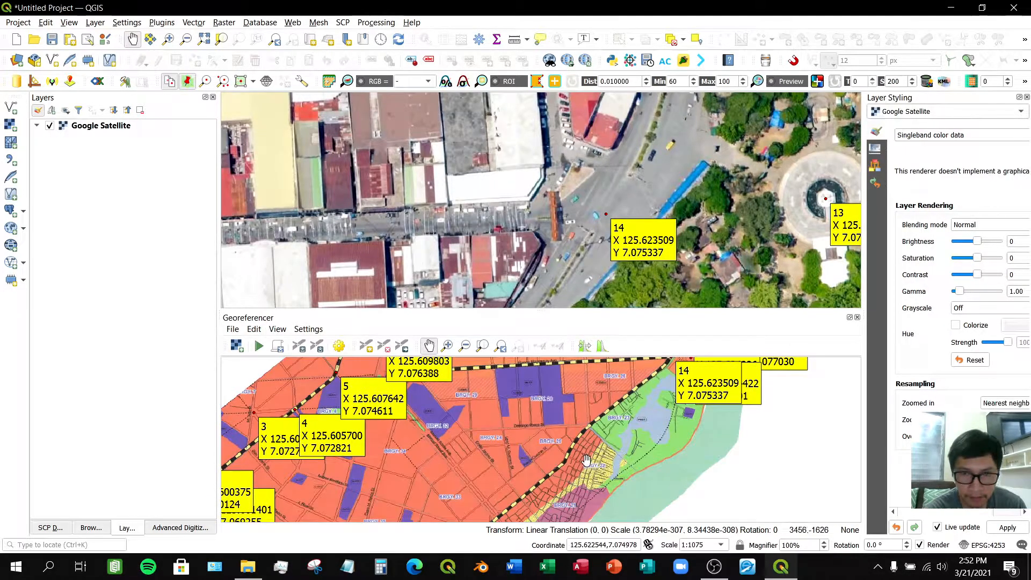
{"action": "scroll", "coordinate": [623, 411], "scroll_direction": "up", "scroll_amount": 3}
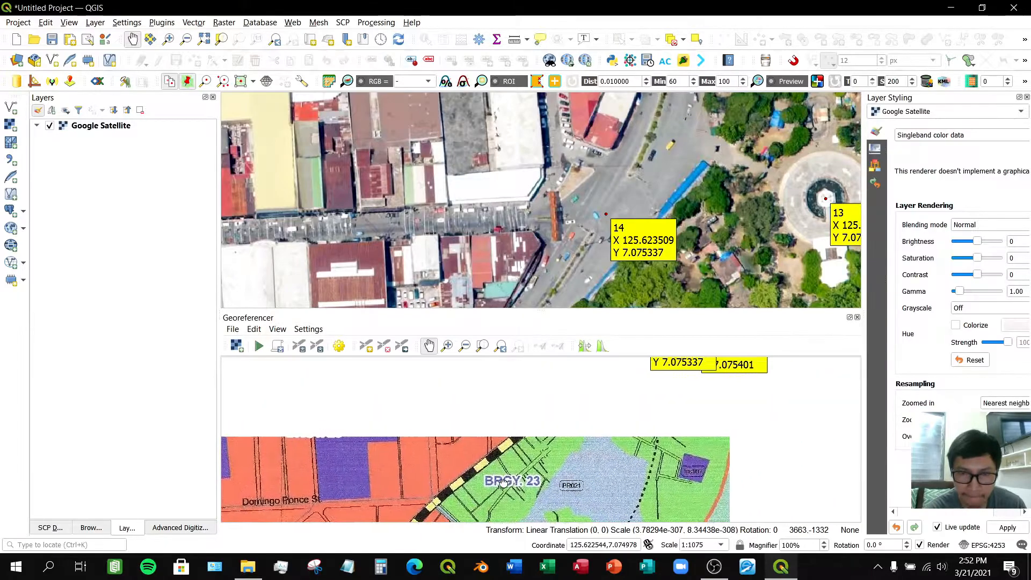
{"action": "left_click_drag", "start_coordinate": [542, 455], "coordinate": [499, 414]}
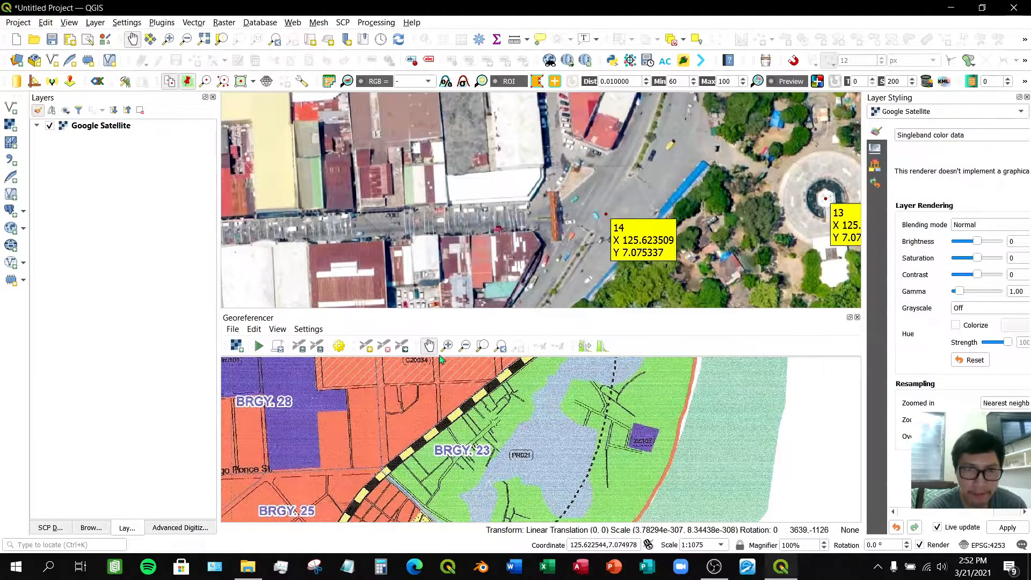
{"action": "left_click", "coordinate": [366, 345]}
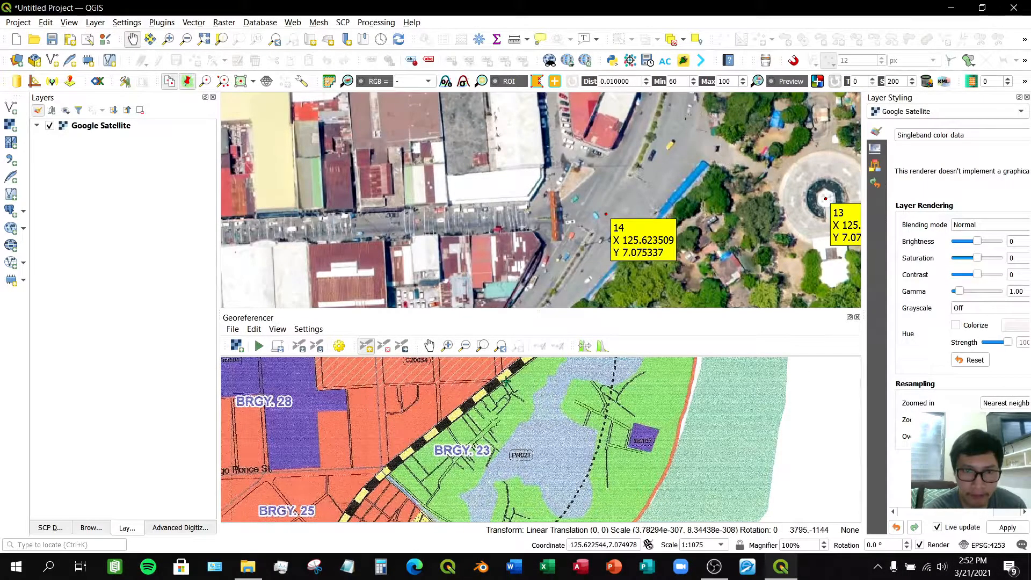
{"action": "scroll", "coordinate": [505, 381], "scroll_direction": "down", "scroll_amount": 1}
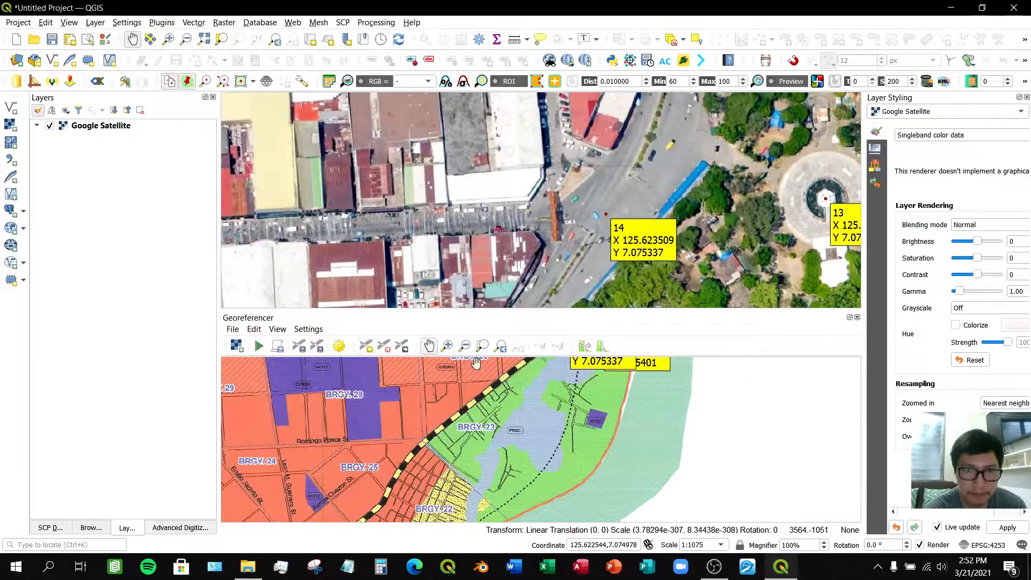
{"action": "left_click_drag", "start_coordinate": [519, 388], "coordinate": [499, 454]}
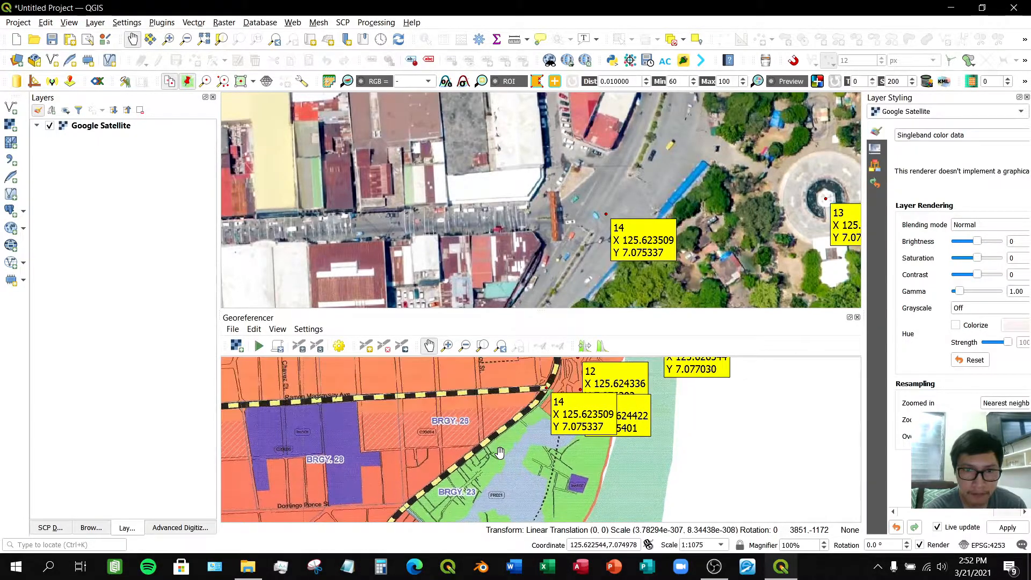
{"action": "left_click", "coordinate": [366, 347]}
{"action": "scroll", "coordinate": [475, 448], "scroll_direction": "up", "scroll_amount": 1}
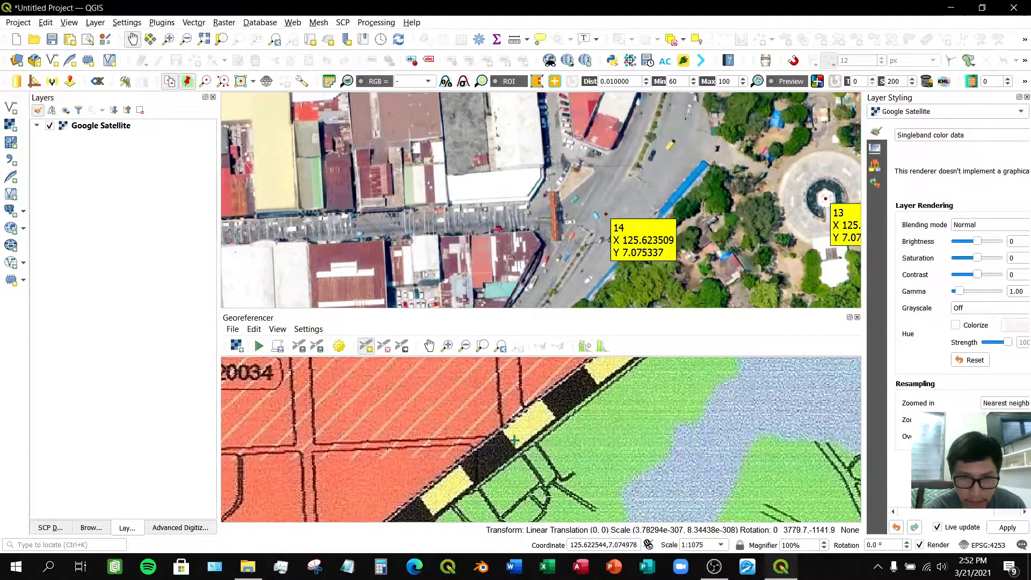
{"action": "left_click", "coordinate": [514, 440]}
{"action": "scroll", "coordinate": [508, 203], "scroll_direction": "down", "scroll_amount": 3}
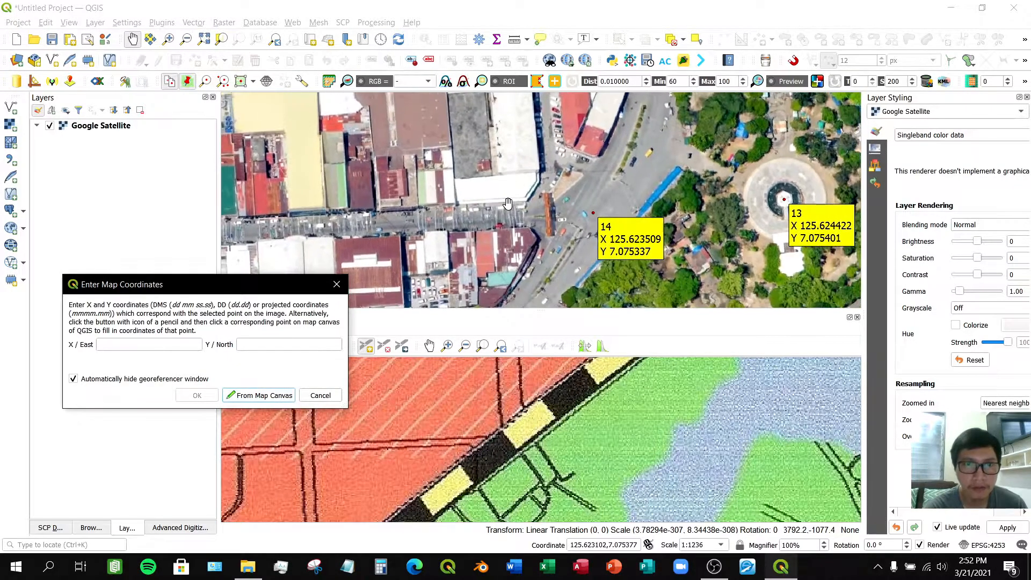
{"action": "left_click", "coordinate": [507, 251]}
{"action": "left_click_drag", "start_coordinate": [508, 251], "coordinate": [541, 214]}
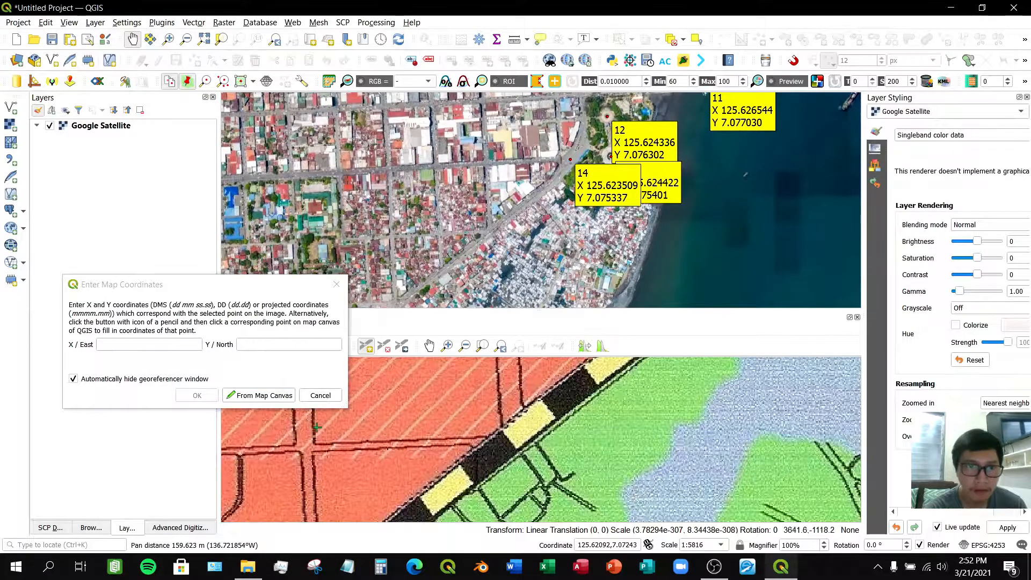
{"action": "left_click", "coordinate": [261, 396]}
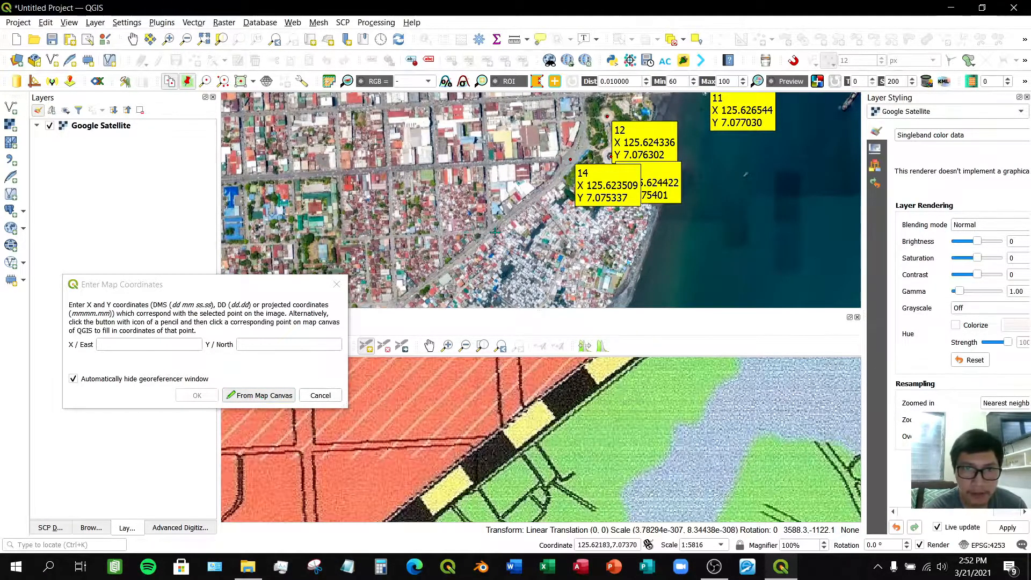
{"action": "scroll", "coordinate": [488, 228], "scroll_direction": "up", "scroll_amount": 2}
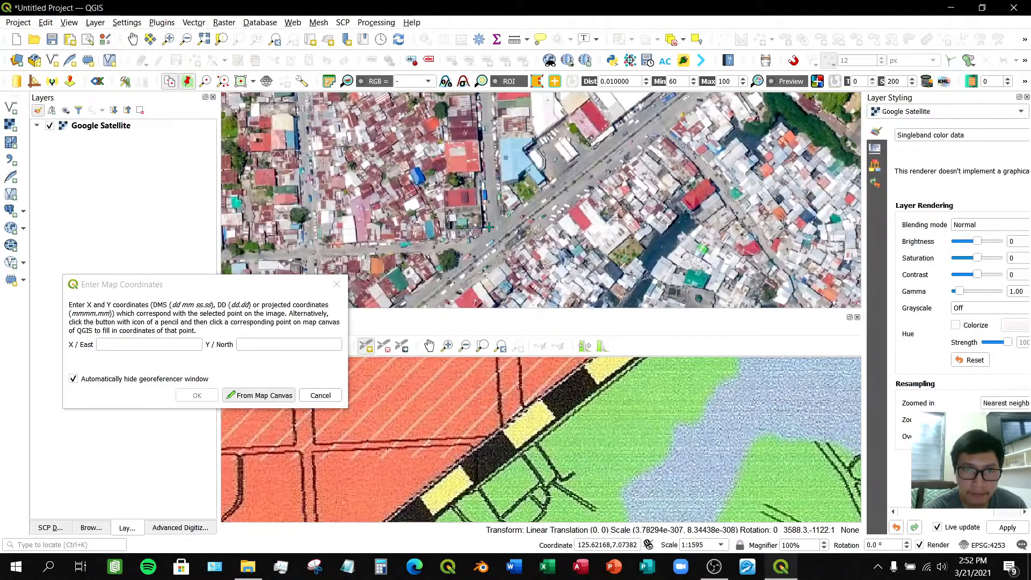
{"action": "scroll", "coordinate": [489, 227], "scroll_direction": "up", "scroll_amount": 1}
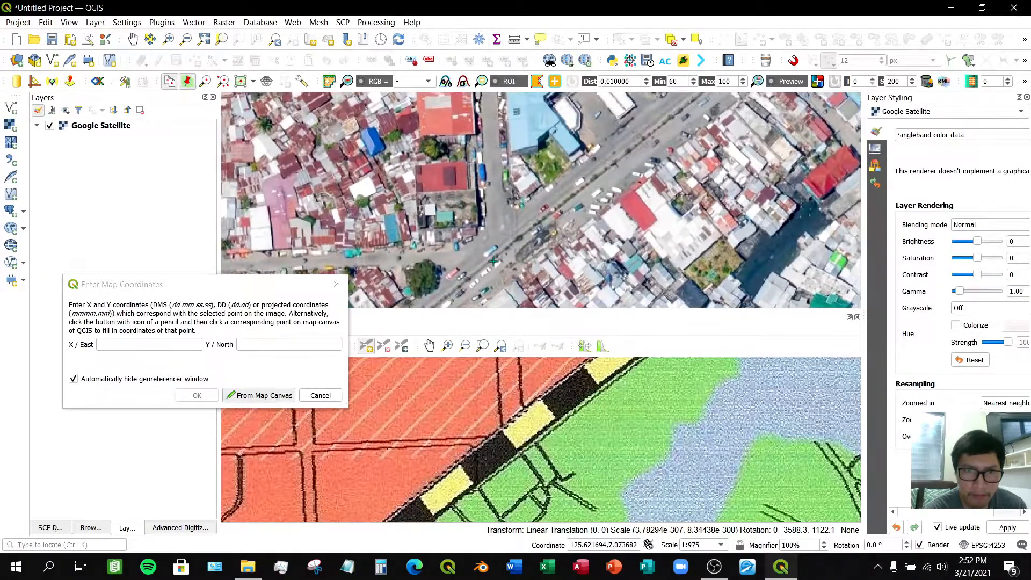
{"action": "scroll", "coordinate": [493, 261], "scroll_direction": "up", "scroll_amount": 1}
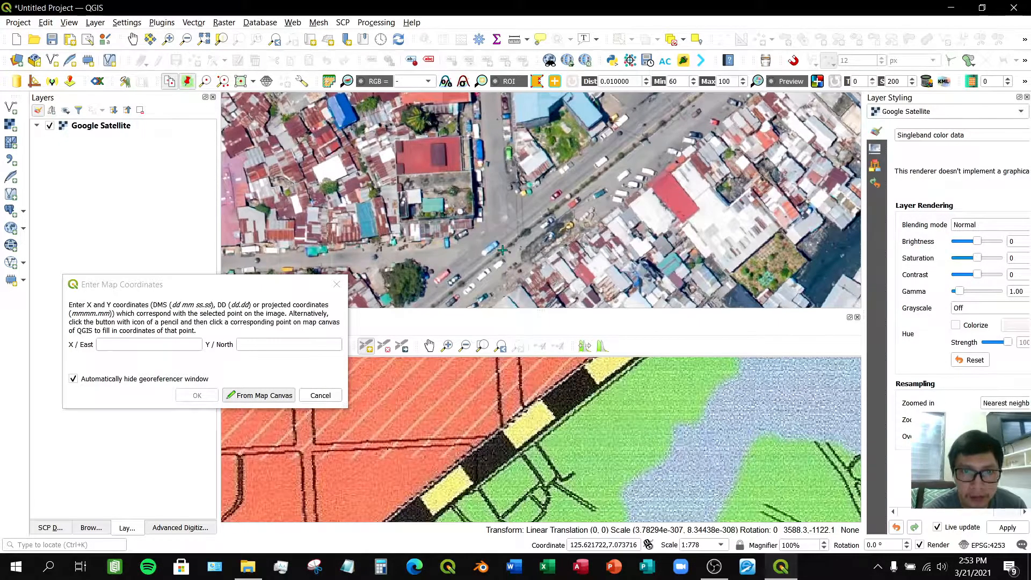
{"action": "left_click", "coordinate": [502, 250]}
{"action": "left_click", "coordinate": [197, 395]}
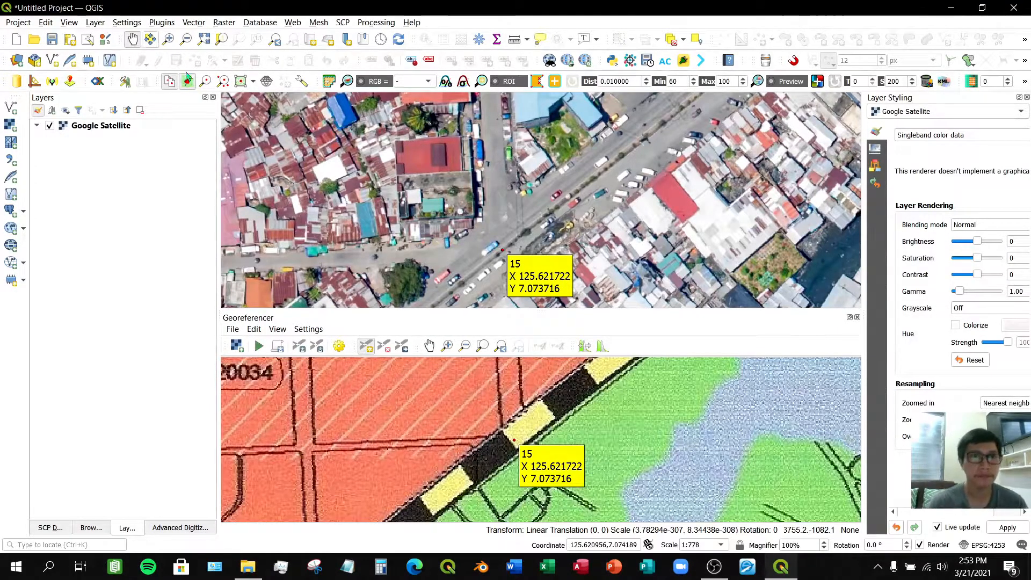
- Pan and zoom both maps to review the control points placed along the highway and coastline
{"action": "left_click", "coordinate": [430, 346]}
{"action": "left_click_drag", "start_coordinate": [418, 485], "coordinate": [518, 458]}
{"action": "scroll", "coordinate": [518, 458], "scroll_direction": "down", "scroll_amount": 5}
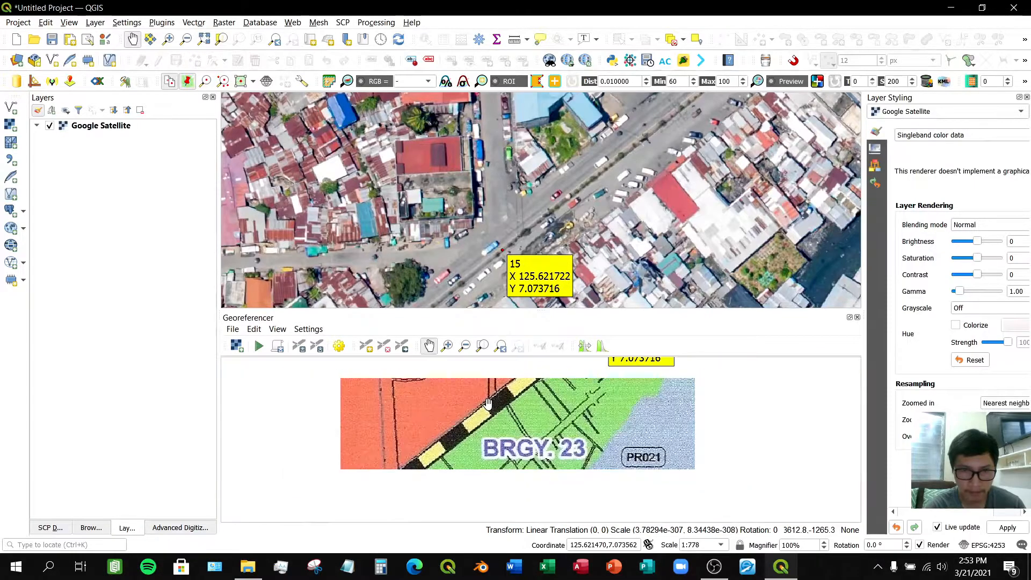
{"action": "left_click_drag", "start_coordinate": [487, 404], "coordinate": [510, 412]}
{"action": "scroll", "coordinate": [509, 412], "scroll_direction": "up", "scroll_amount": 3}
{"action": "scroll", "coordinate": [509, 412], "scroll_direction": "down", "scroll_amount": 6}
{"action": "left_click_drag", "start_coordinate": [501, 447], "coordinate": [507, 436]}
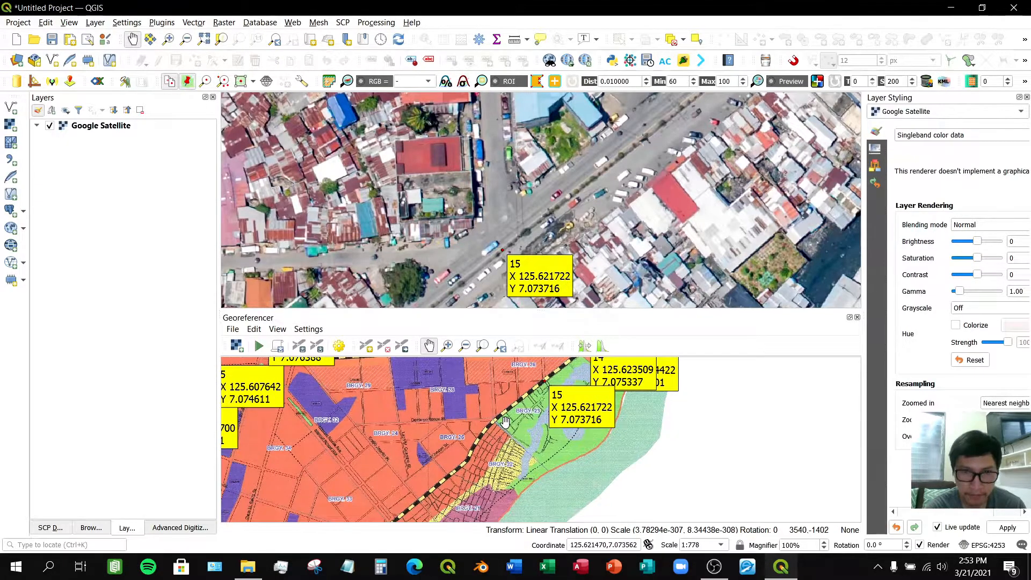
{"action": "scroll", "coordinate": [505, 422], "scroll_direction": "up", "scroll_amount": 3}
{"action": "left_click_drag", "start_coordinate": [553, 362], "coordinate": [529, 383]}
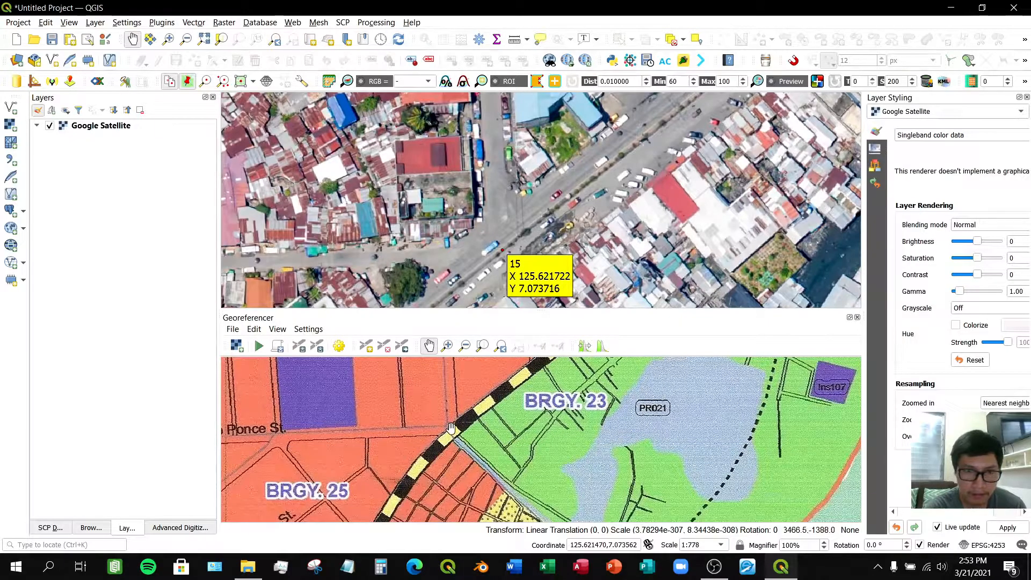
{"action": "scroll", "coordinate": [451, 432], "scroll_direction": "up", "scroll_amount": 1}
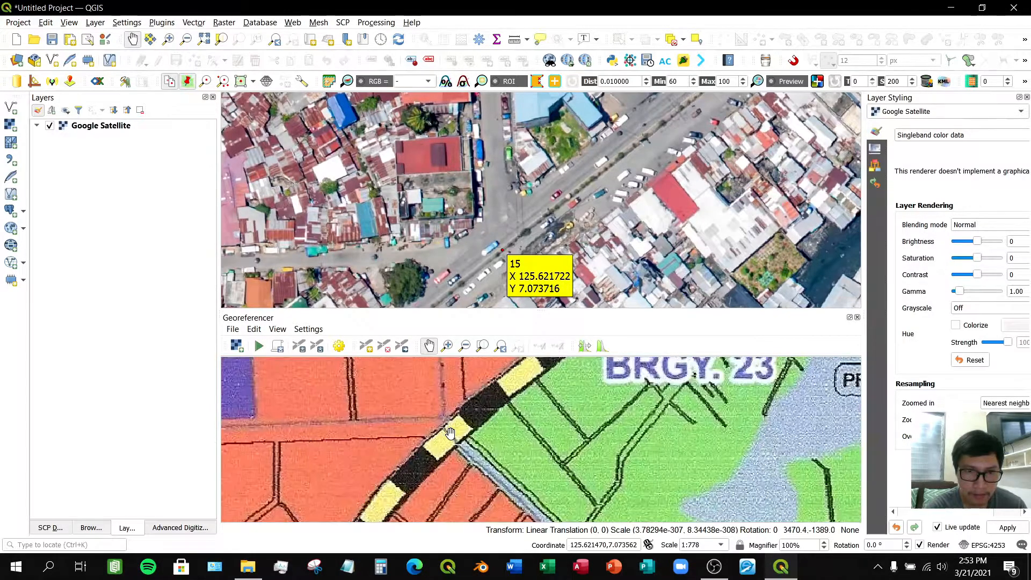
{"action": "scroll", "coordinate": [493, 232], "scroll_direction": "down", "scroll_amount": 2}
{"action": "scroll", "coordinate": [493, 232], "scroll_direction": "down", "scroll_amount": 2}
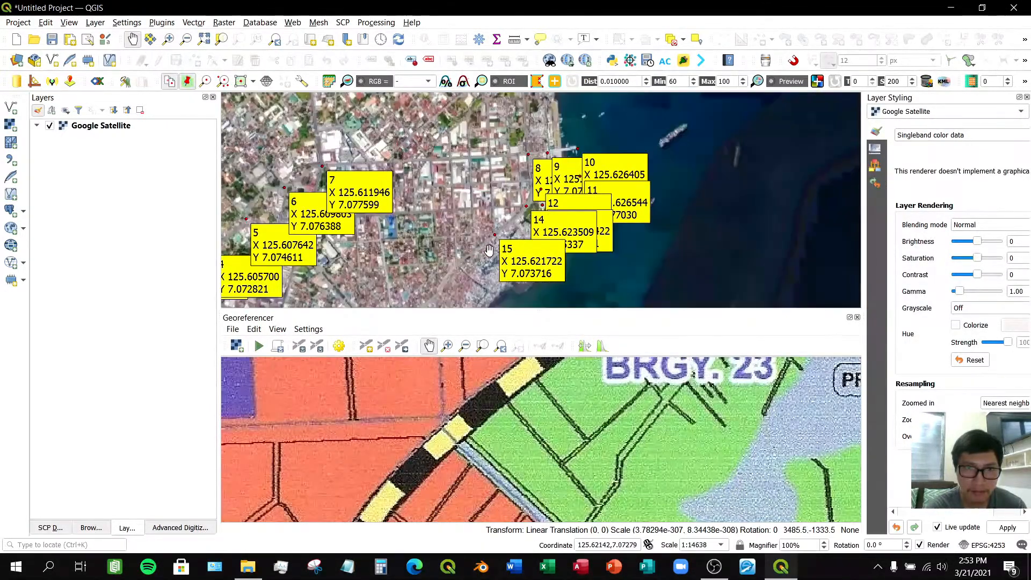
{"action": "left_click_drag", "start_coordinate": [489, 252], "coordinate": [533, 217]}
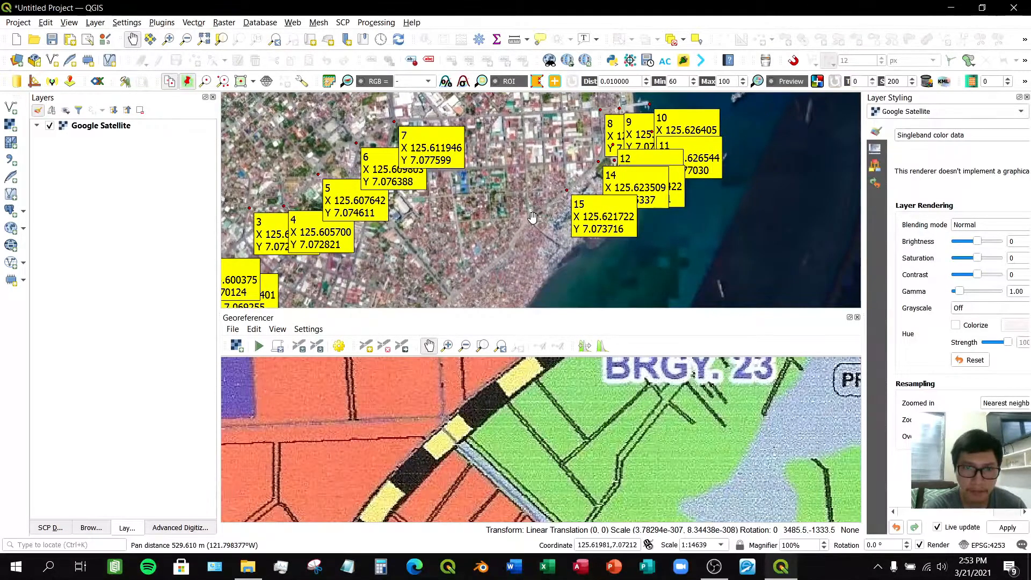
{"action": "scroll", "coordinate": [467, 412], "scroll_direction": "down", "scroll_amount": 1}
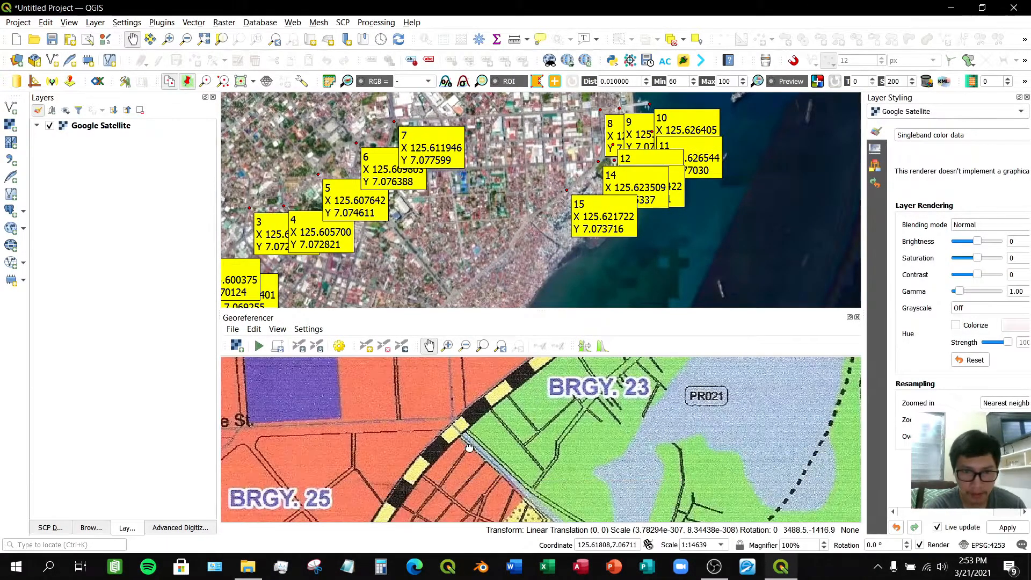
{"action": "scroll", "coordinate": [469, 447], "scroll_direction": "down", "scroll_amount": 1}
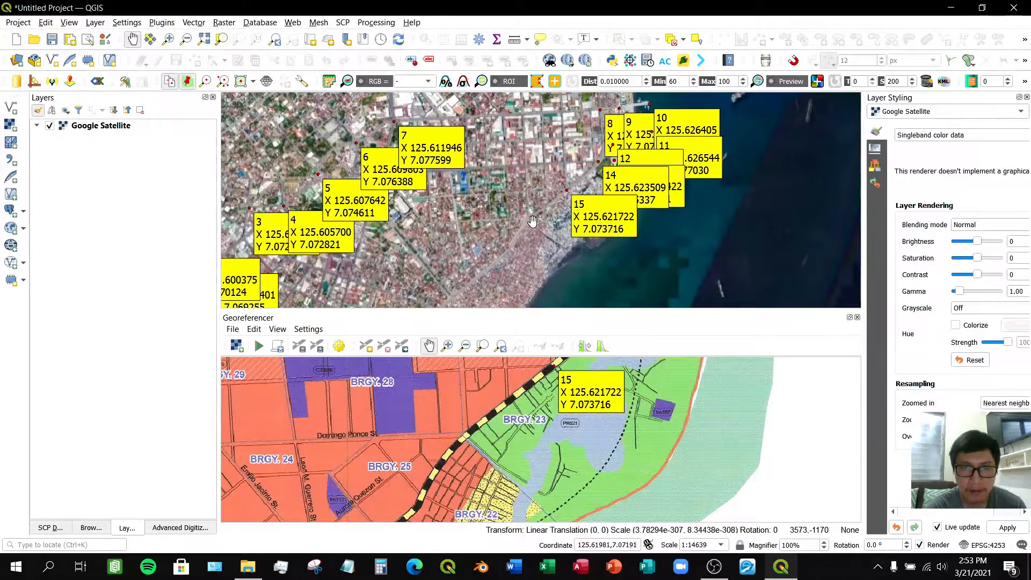
{"action": "scroll", "coordinate": [532, 220], "scroll_direction": "up", "scroll_amount": 2}
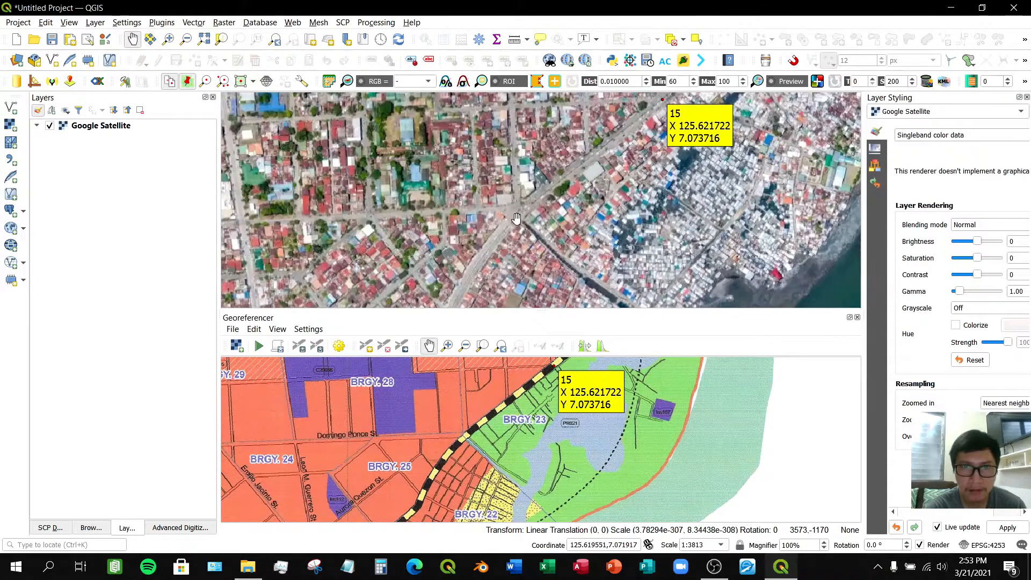
{"action": "scroll", "coordinate": [462, 437], "scroll_direction": "up", "scroll_amount": 2}
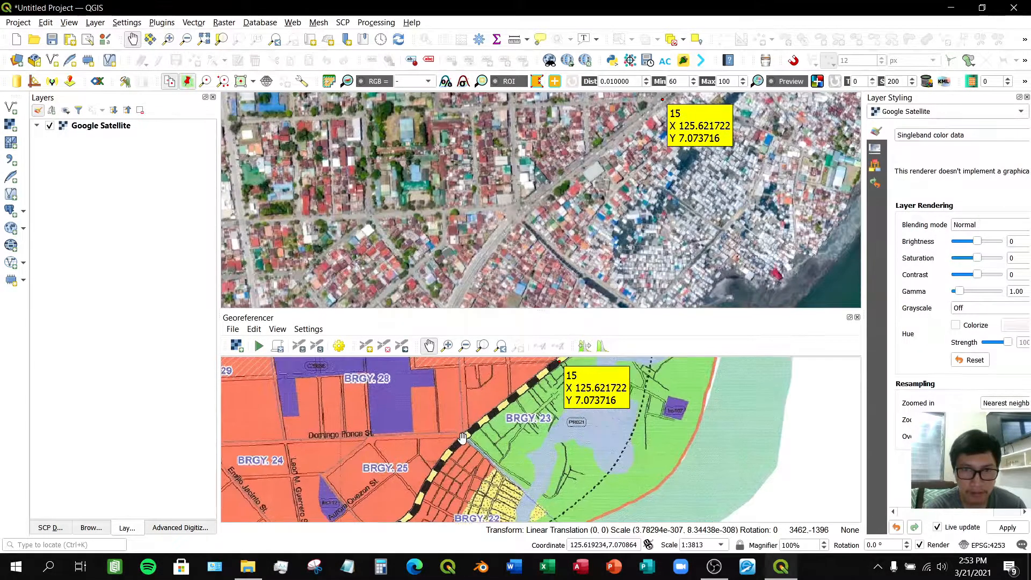
- Add a control point where a side street meets the highway between BRGY. 25 and BRGY. 23 on the scanned map, matching it to the same junction on the satellite map
{"action": "left_click_drag", "start_coordinate": [557, 211], "coordinate": [534, 232]}
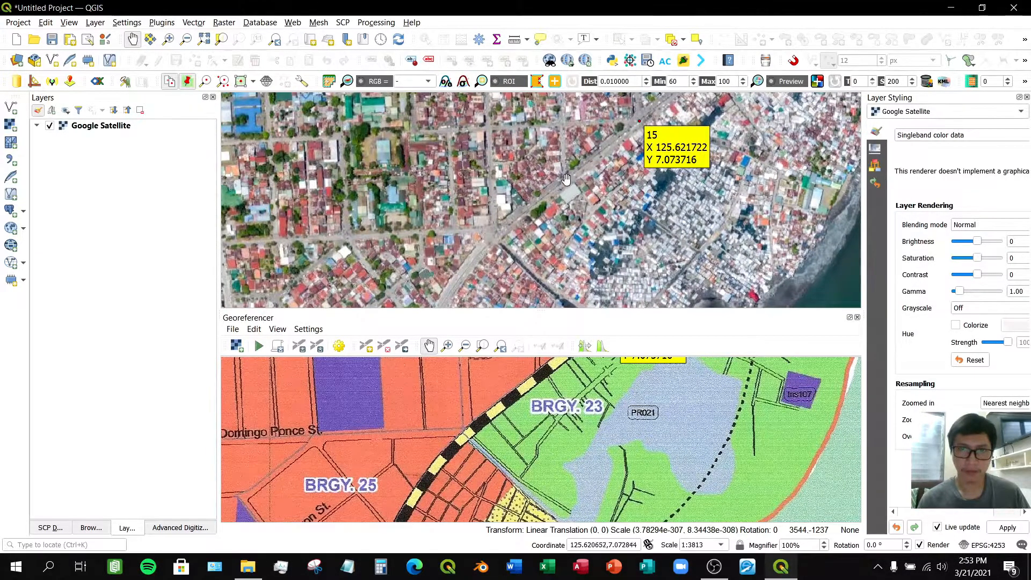
{"action": "scroll", "coordinate": [524, 380], "scroll_direction": "down", "scroll_amount": 3}
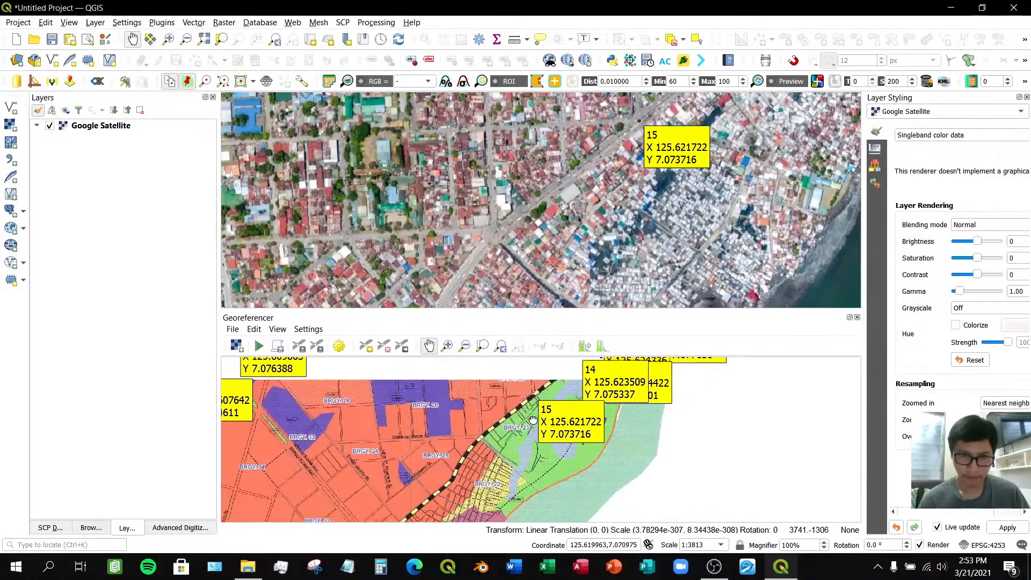
{"action": "scroll", "coordinate": [490, 428], "scroll_direction": "up", "scroll_amount": 5}
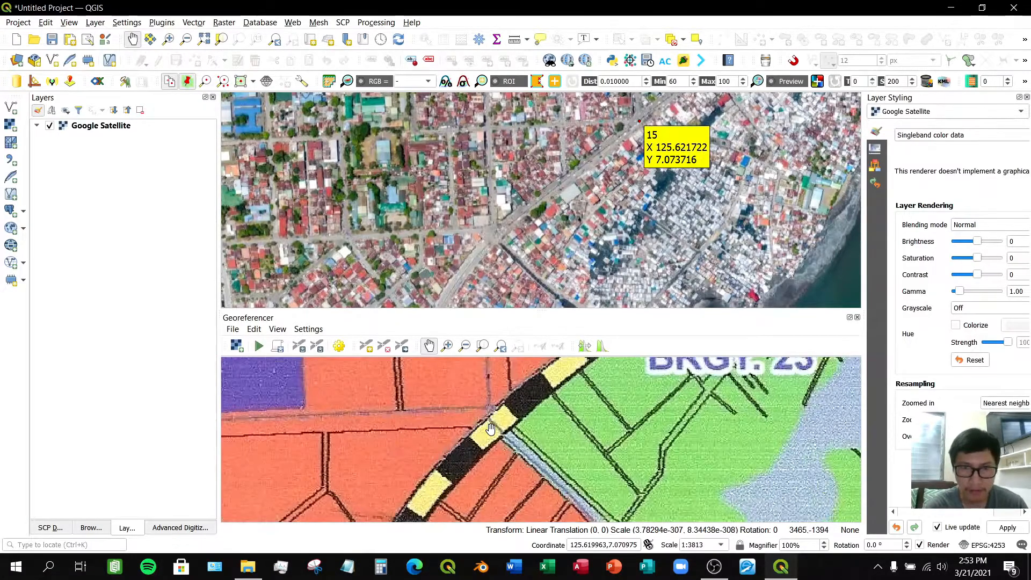
{"action": "left_click_drag", "start_coordinate": [514, 421], "coordinate": [487, 444]}
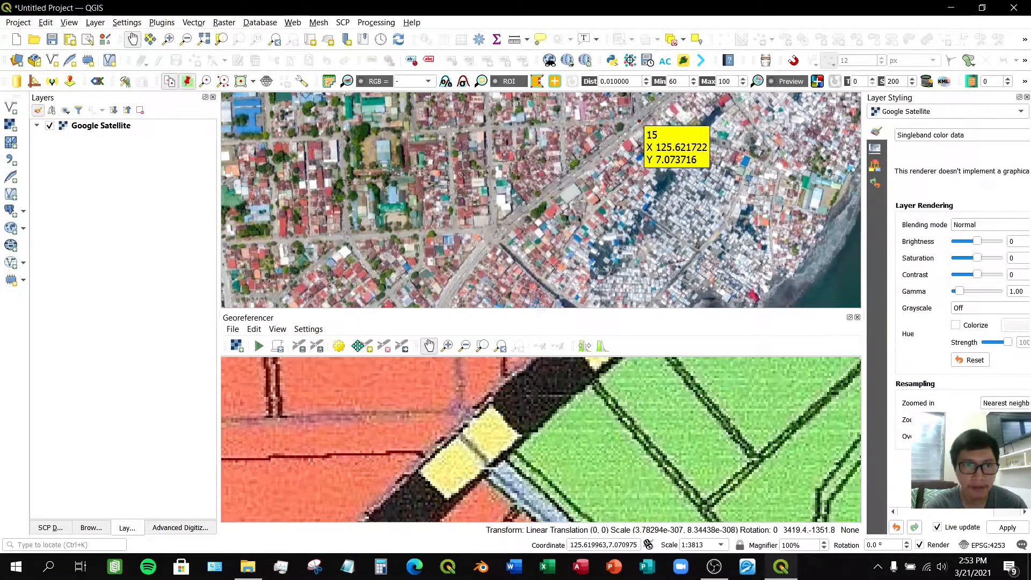
{"action": "left_click", "coordinate": [367, 346]}
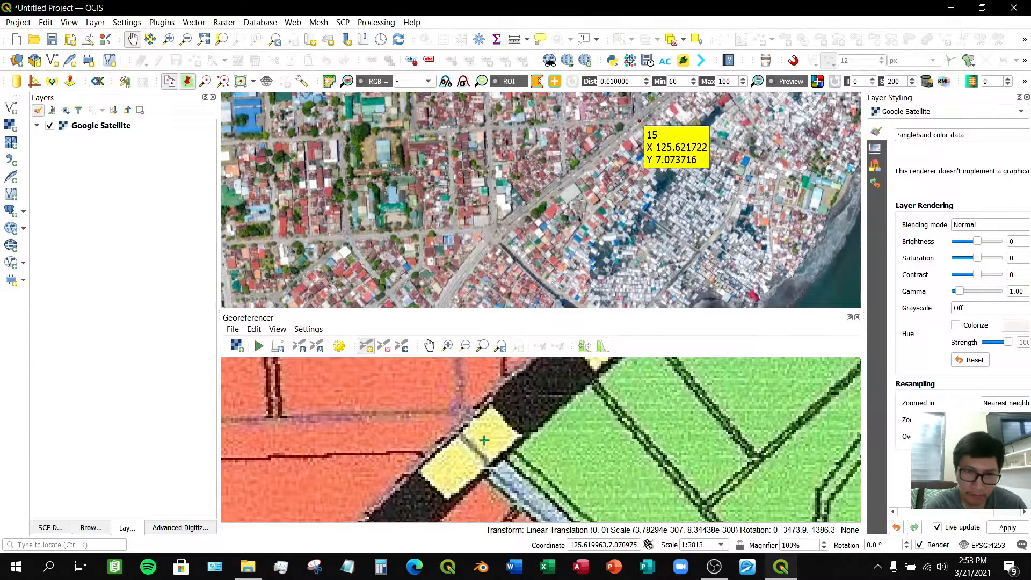
{"action": "left_click", "coordinate": [485, 440]}
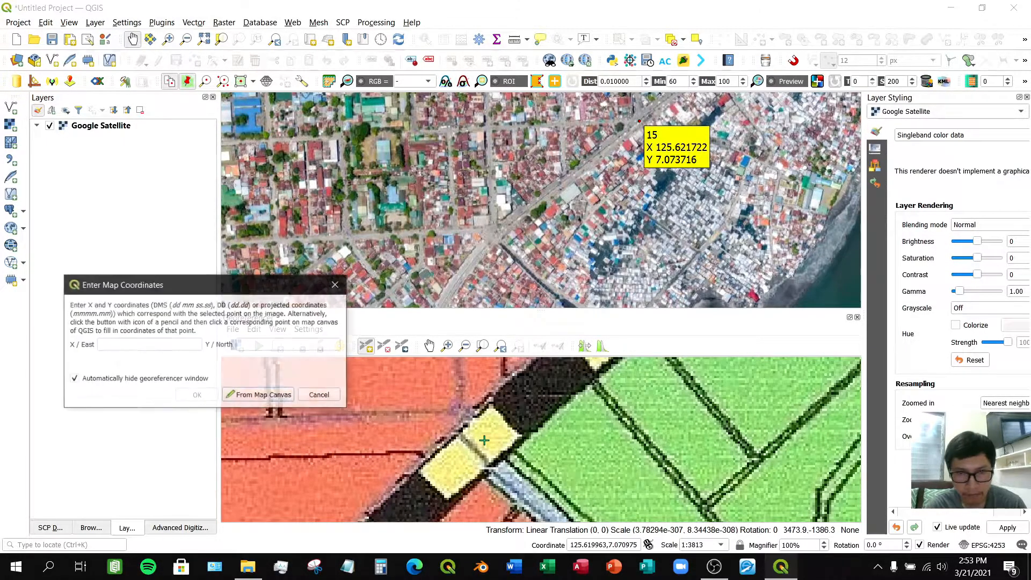
{"action": "left_click", "coordinate": [275, 397]}
{"action": "scroll", "coordinate": [499, 226], "scroll_direction": "up", "scroll_amount": 2}
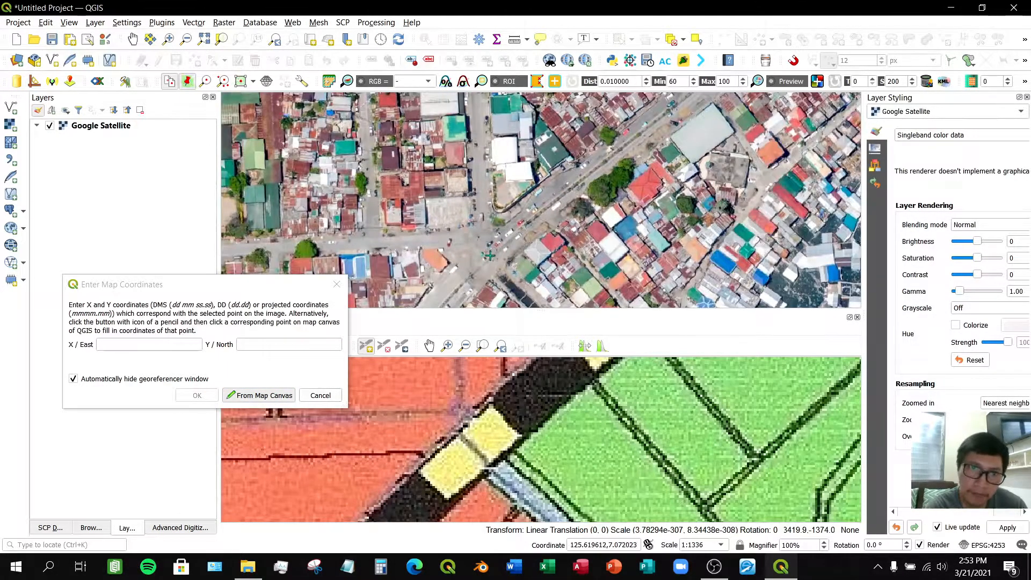
{"action": "scroll", "coordinate": [486, 260], "scroll_direction": "up", "scroll_amount": 1}
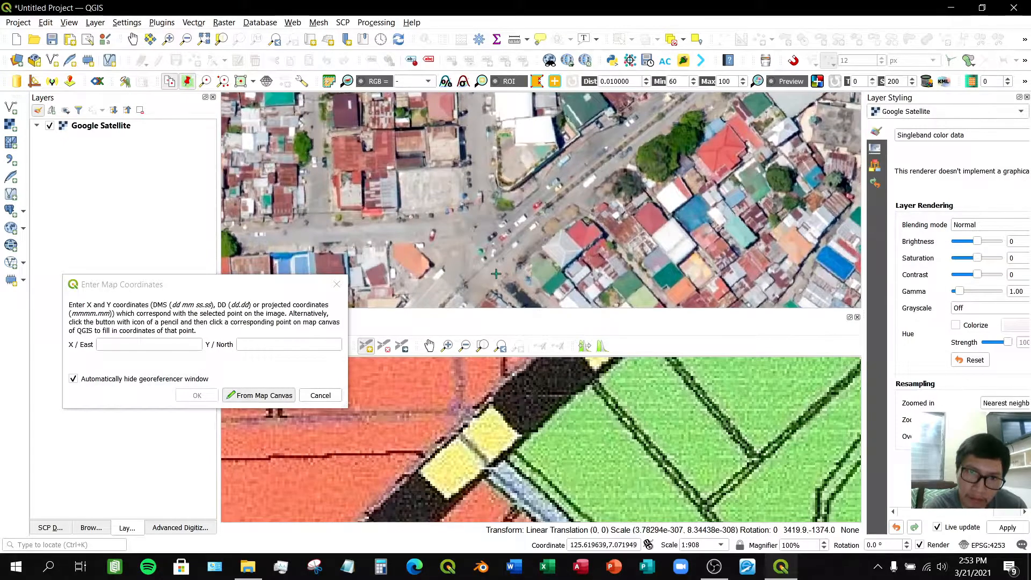
{"action": "scroll", "coordinate": [486, 258], "scroll_direction": "down", "scroll_amount": 1}
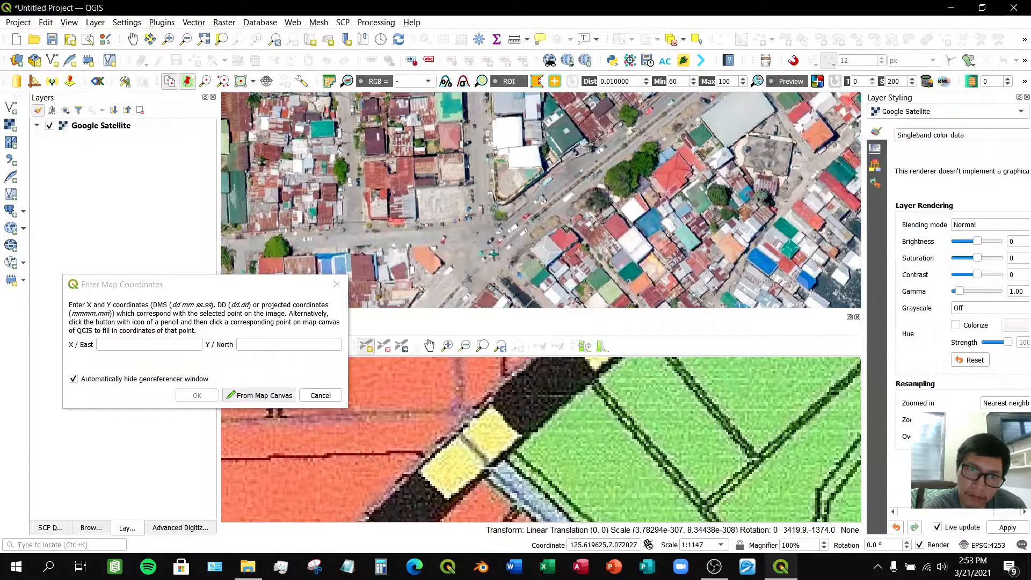
{"action": "left_click", "coordinate": [493, 255]}
{"action": "left_click", "coordinate": [197, 396]}
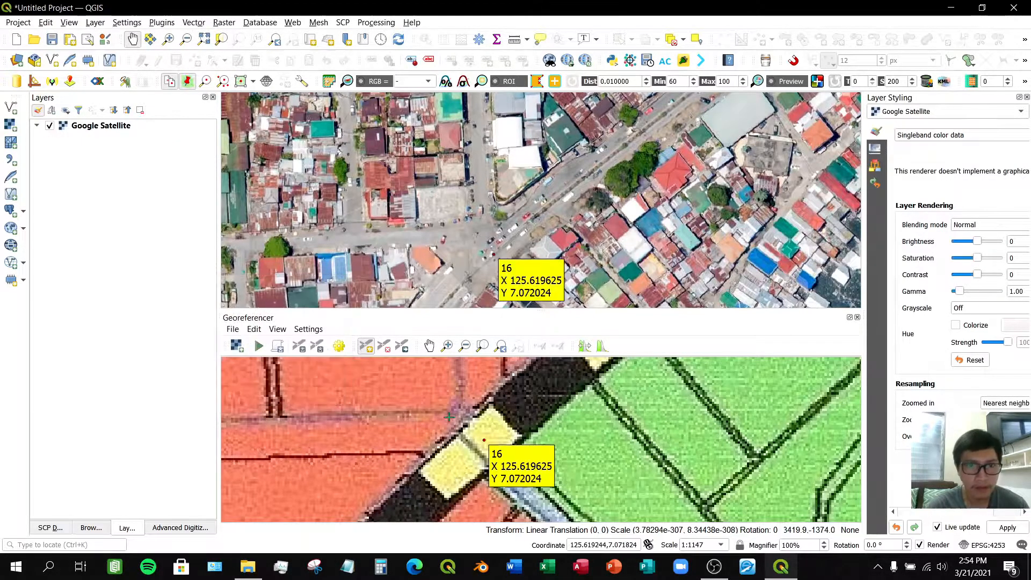
- Pan and zoom both maps southwest along the highway toward BRGY. 22 to find the next matching junction
{"action": "scroll", "coordinate": [463, 423], "scroll_direction": "down", "scroll_amount": 2}
{"action": "left_click", "coordinate": [429, 346]}
{"action": "left_click_drag", "start_coordinate": [424, 454], "coordinate": [612, 351]}
{"action": "left_click_drag", "start_coordinate": [474, 458], "coordinate": [542, 400]}
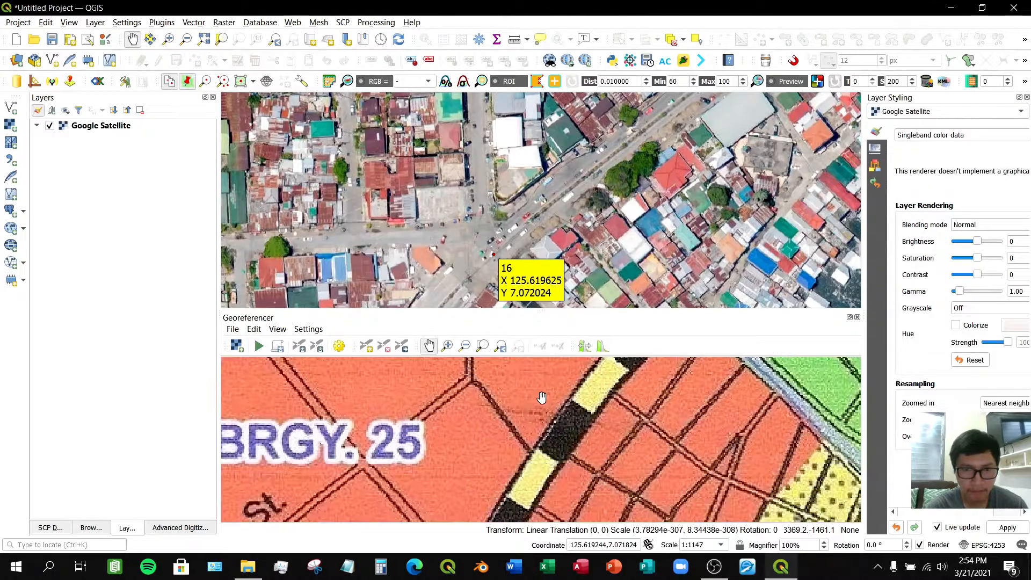
{"action": "scroll", "coordinate": [542, 400], "scroll_direction": "down", "scroll_amount": 1}
{"action": "scroll", "coordinate": [548, 451], "scroll_direction": "down", "scroll_amount": 1}
{"action": "left_click_drag", "start_coordinate": [548, 451], "coordinate": [548, 415]}
{"action": "left_click_drag", "start_coordinate": [537, 474], "coordinate": [535, 402]}
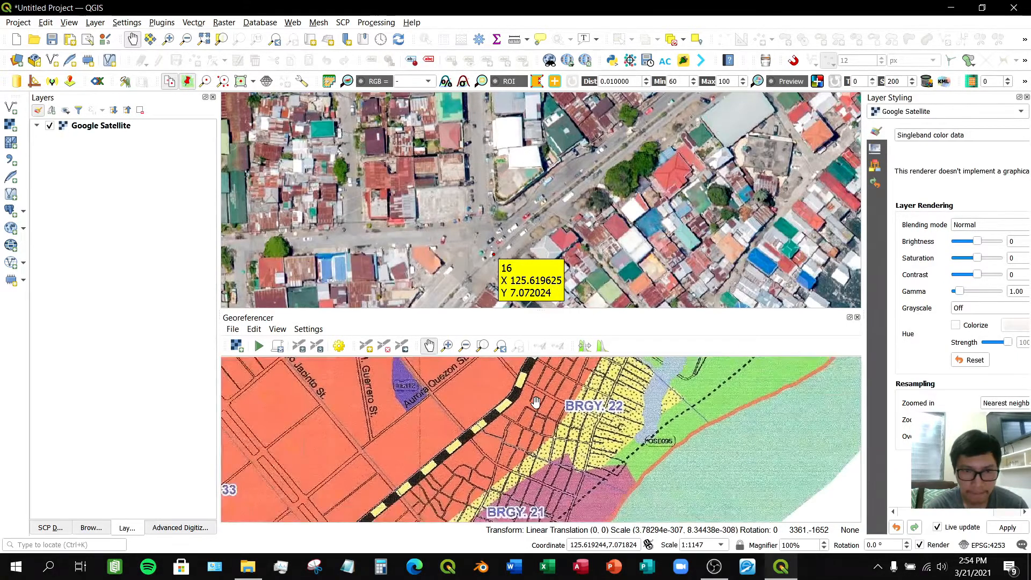
{"action": "left_click_drag", "start_coordinate": [488, 436], "coordinate": [470, 456]}
{"action": "scroll", "coordinate": [571, 249], "scroll_direction": "down", "scroll_amount": 2}
{"action": "scroll", "coordinate": [570, 251], "scroll_direction": "down", "scroll_amount": 1}
{"action": "left_click_drag", "start_coordinate": [517, 271], "coordinate": [577, 164]}
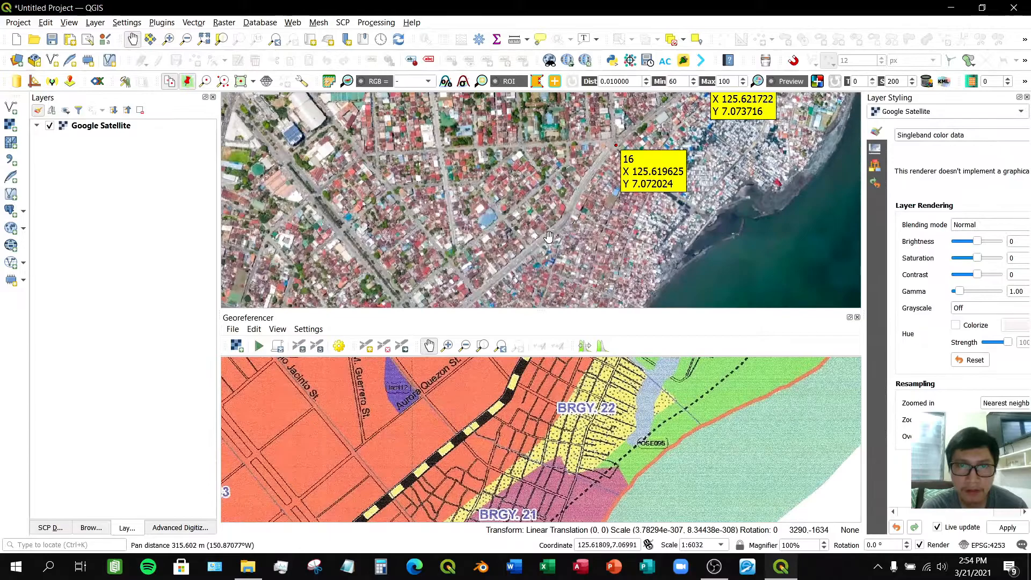
{"action": "left_click_drag", "start_coordinate": [548, 239], "coordinate": [541, 200]}
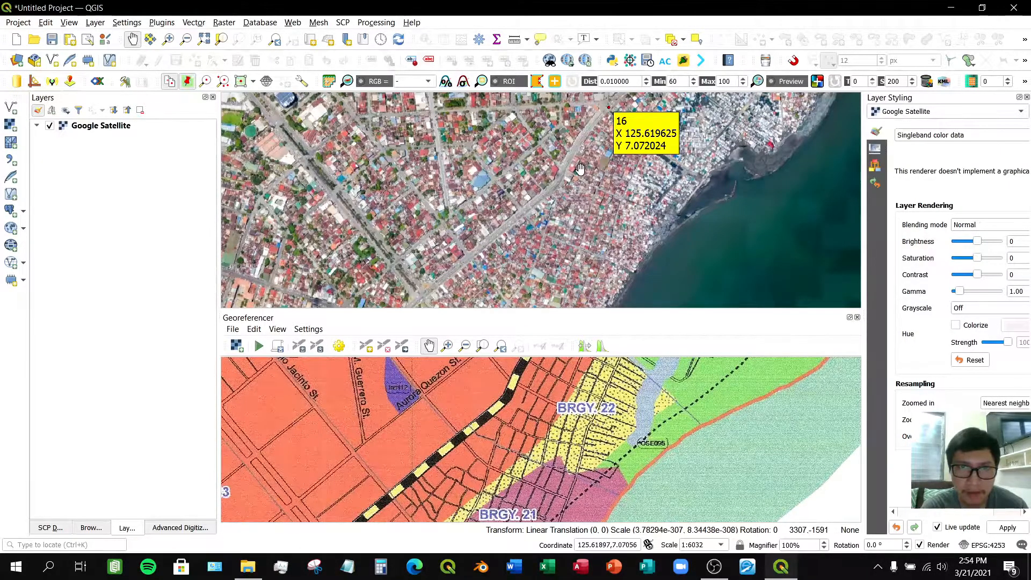
{"action": "left_click_drag", "start_coordinate": [577, 173], "coordinate": [548, 225]}
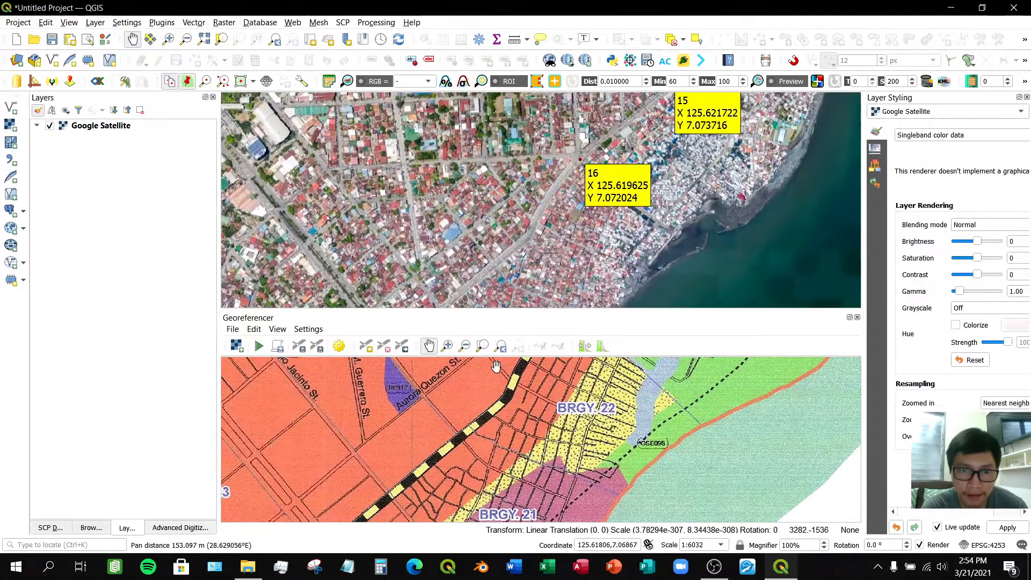
{"action": "left_click_drag", "start_coordinate": [481, 412], "coordinate": [455, 445]}
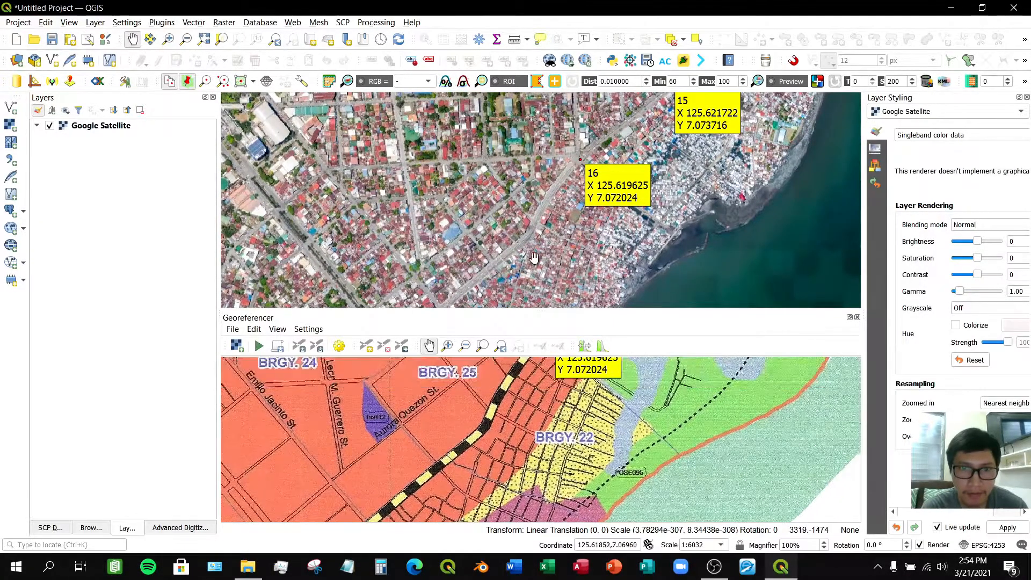
{"action": "scroll", "coordinate": [542, 228], "scroll_direction": "up", "scroll_amount": 2}
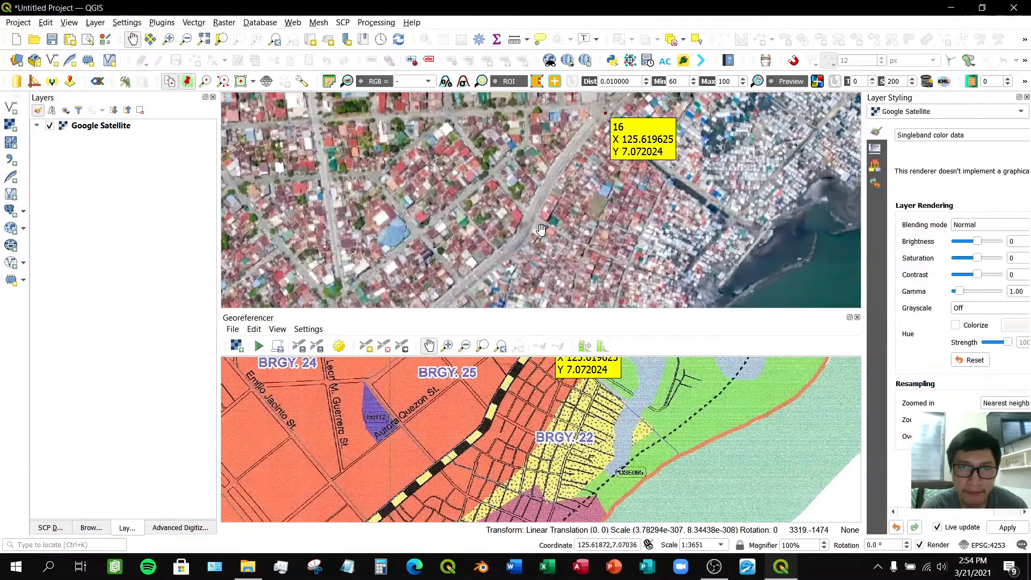
{"action": "scroll", "coordinate": [525, 231], "scroll_direction": "up", "scroll_amount": 1}
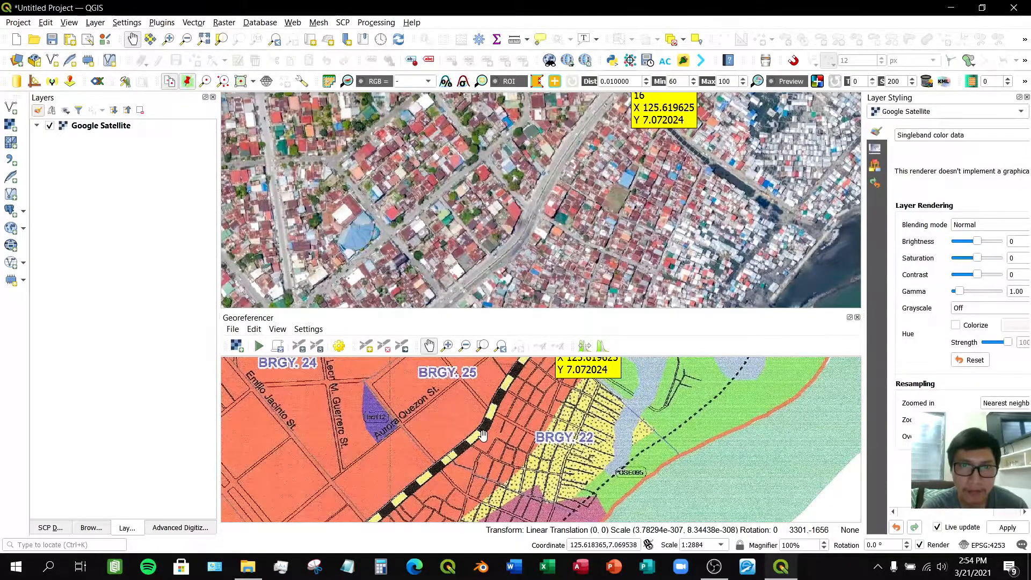
{"action": "left_click_drag", "start_coordinate": [514, 426], "coordinate": [493, 435]}
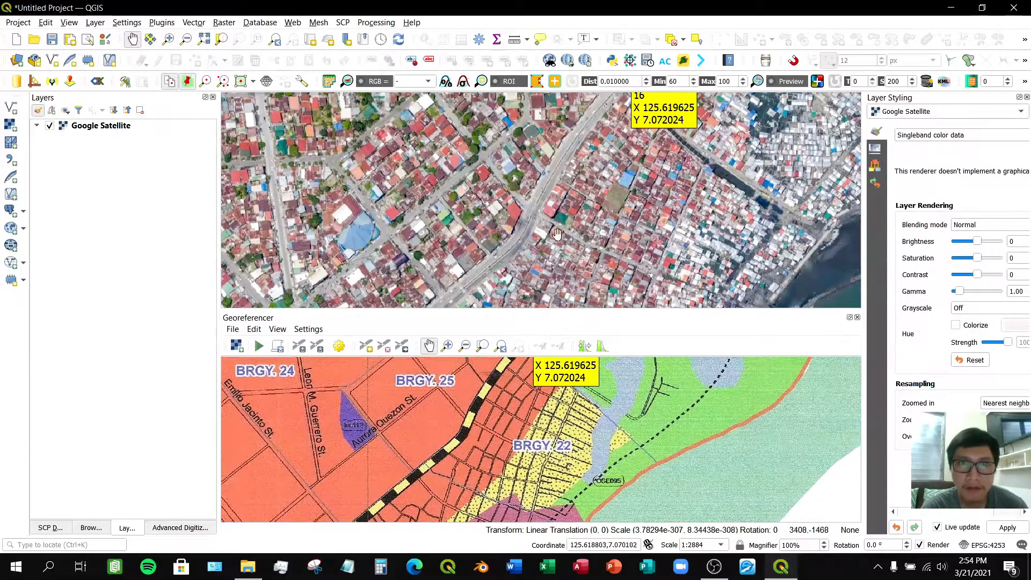
{"action": "left_click_drag", "start_coordinate": [524, 255], "coordinate": [579, 184]}
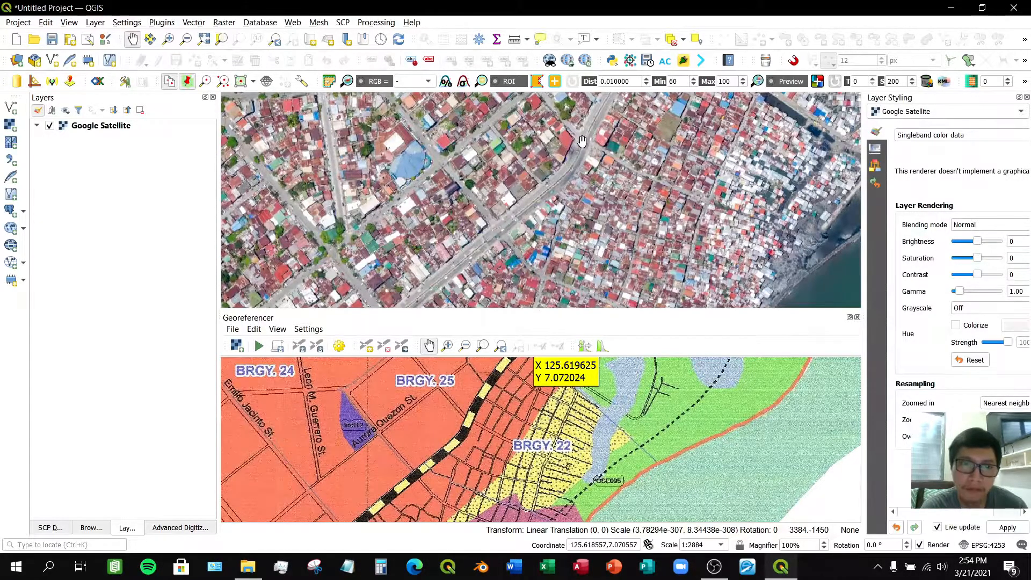
{"action": "scroll", "coordinate": [581, 141], "scroll_direction": "up", "scroll_amount": 1}
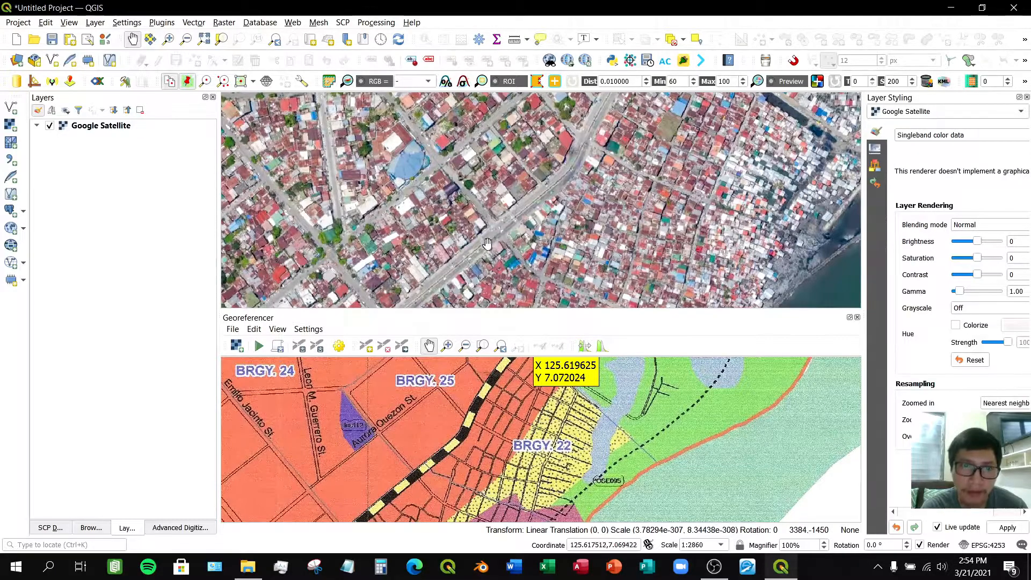
{"action": "scroll", "coordinate": [471, 414], "scroll_direction": "up", "scroll_amount": 3}
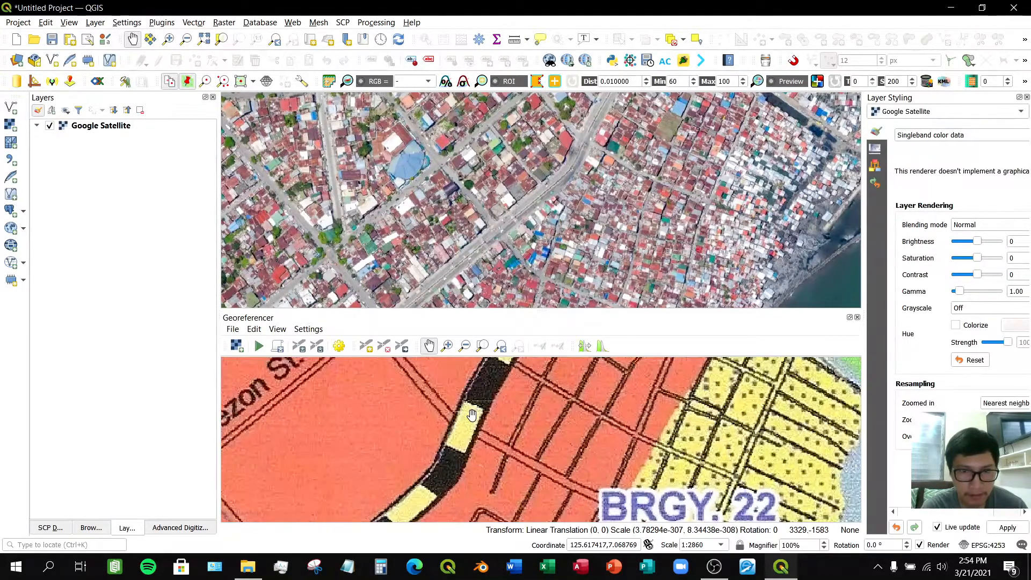
- Add a control point where a side street branches off the highway west of BRGY. 22, matching it to that junction on the satellite map
{"action": "left_click", "coordinate": [366, 347]}
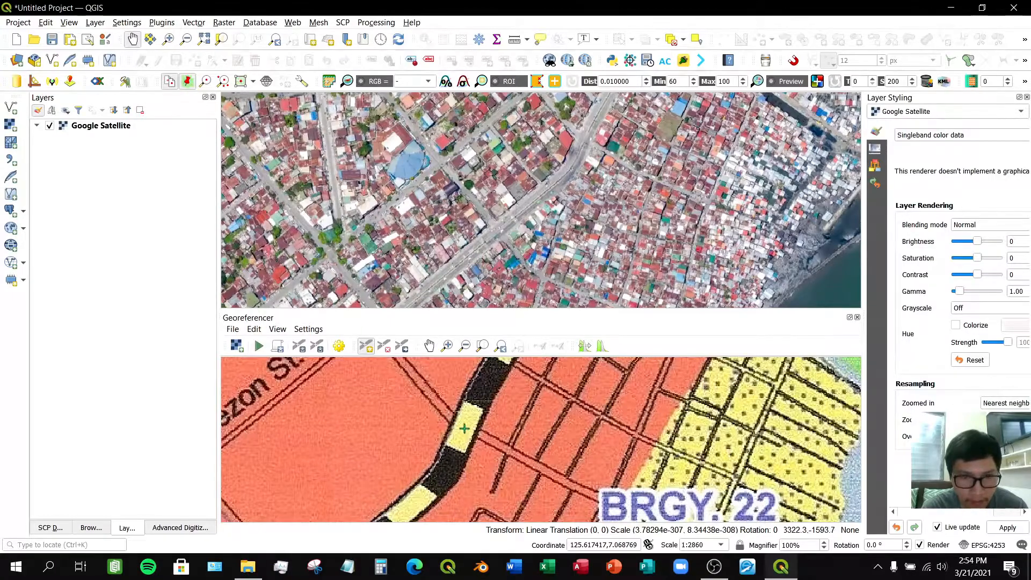
{"action": "left_click", "coordinate": [464, 428]}
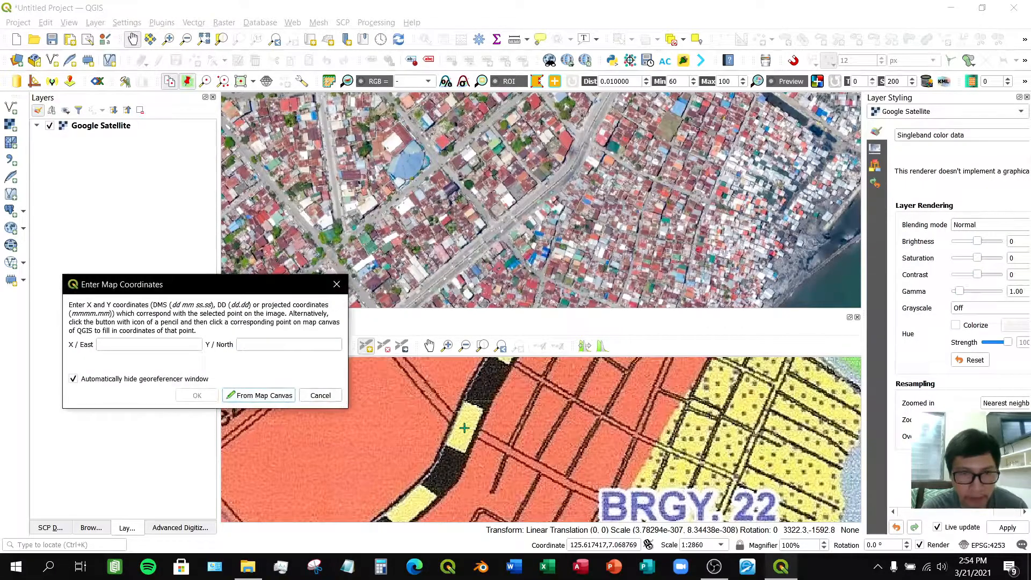
{"action": "left_click", "coordinate": [255, 395]}
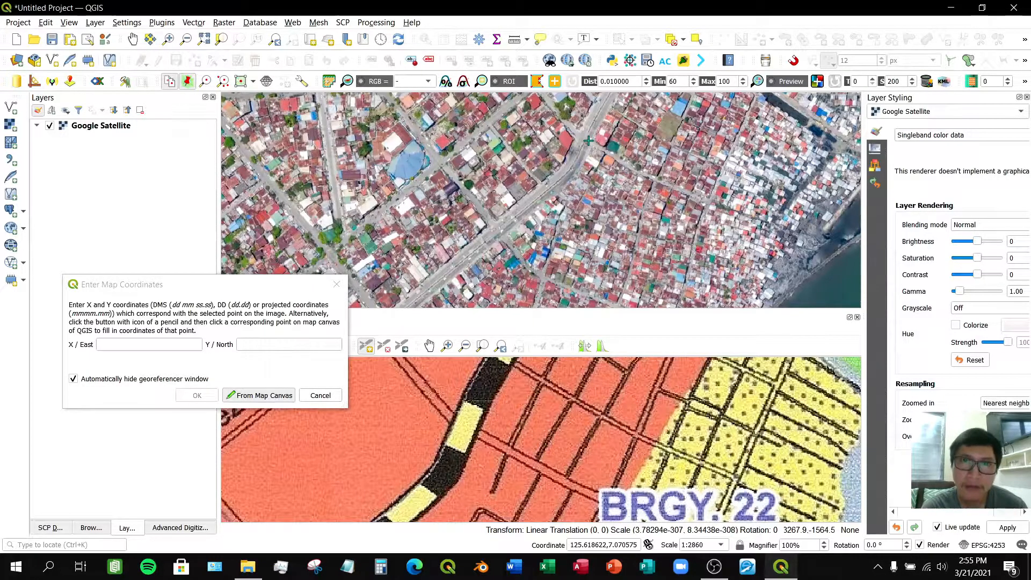
{"action": "scroll", "coordinate": [588, 141], "scroll_direction": "up", "scroll_amount": 2}
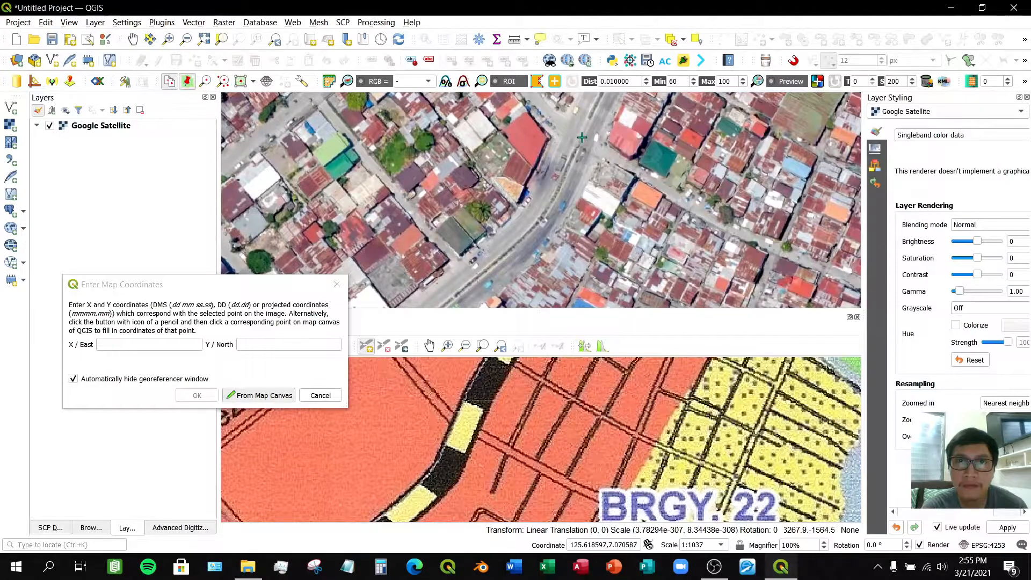
{"action": "left_click", "coordinate": [581, 137]}
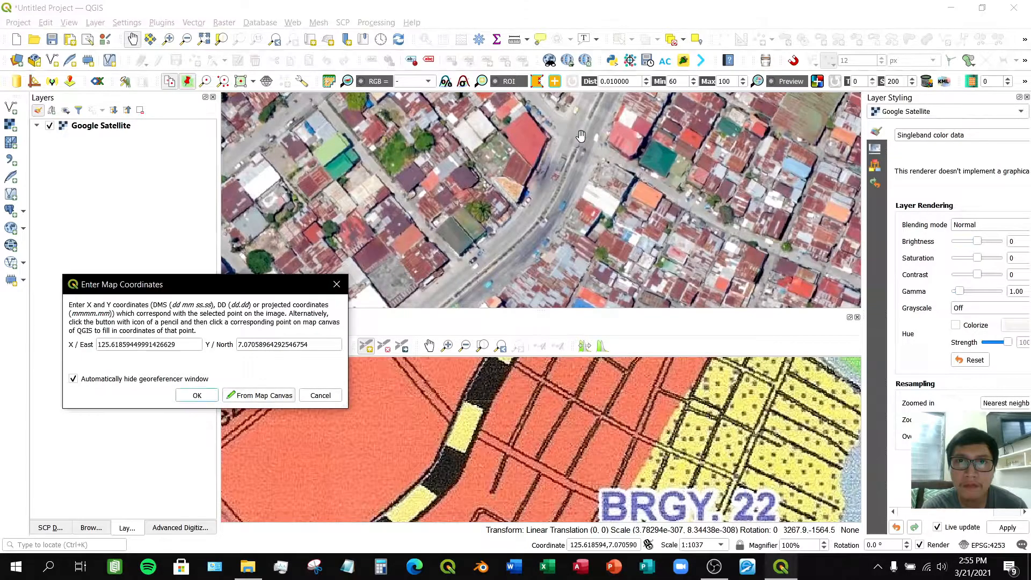
{"action": "left_click", "coordinate": [204, 398]}
- Pan and zoom both maps further southwest along the highway to locate another road junction
{"action": "left_click", "coordinate": [429, 351]}
{"action": "left_click_drag", "start_coordinate": [403, 490], "coordinate": [533, 377]}
{"action": "left_click_drag", "start_coordinate": [437, 486], "coordinate": [470, 437]}
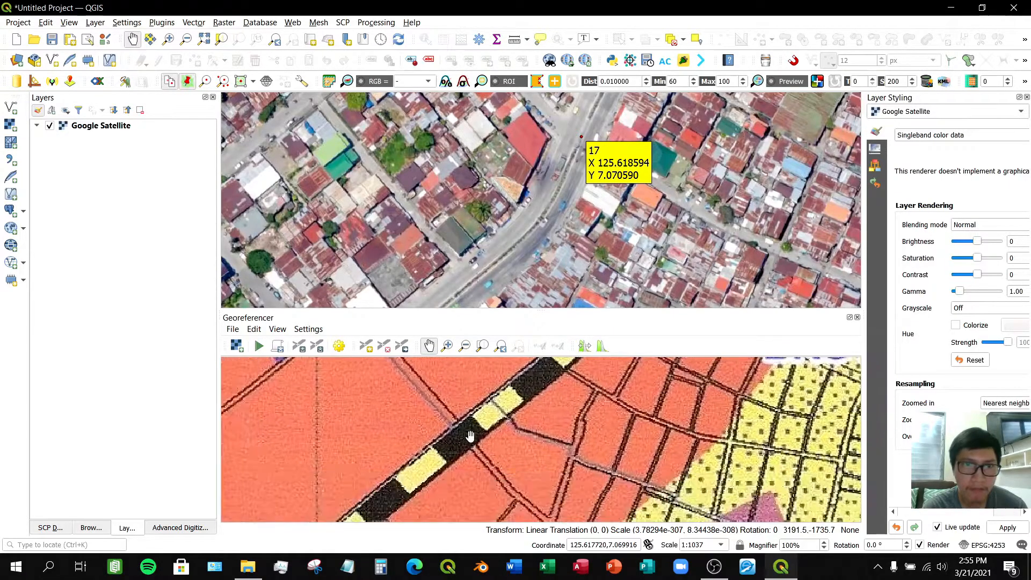
{"action": "left_click_drag", "start_coordinate": [483, 241], "coordinate": [533, 173]}
{"action": "scroll", "coordinate": [533, 173], "scroll_direction": "down", "scroll_amount": 2}
{"action": "left_click_drag", "start_coordinate": [522, 211], "coordinate": [524, 212]}
{"action": "left_click_drag", "start_coordinate": [527, 430], "coordinate": [503, 463]}
{"action": "scroll", "coordinate": [487, 471], "scroll_direction": "down", "scroll_amount": 1}
{"action": "scroll", "coordinate": [488, 471], "scroll_direction": "down", "scroll_amount": 1}
{"action": "left_click_drag", "start_coordinate": [495, 478], "coordinate": [503, 425]}
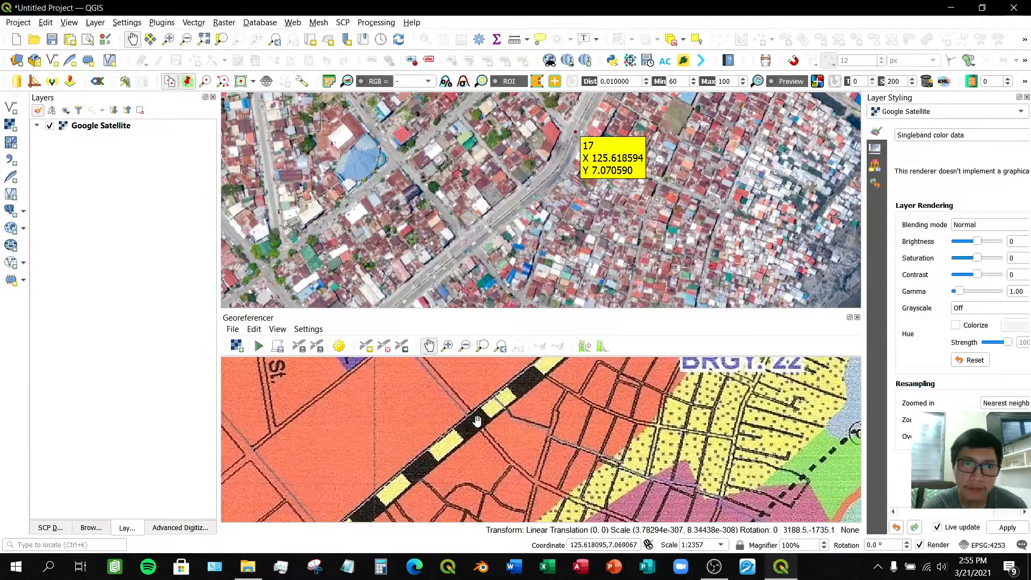
{"action": "scroll", "coordinate": [477, 421], "scroll_direction": "up", "scroll_amount": 2}
{"action": "scroll", "coordinate": [465, 249], "scroll_direction": "up", "scroll_amount": 1}
{"action": "scroll", "coordinate": [465, 249], "scroll_direction": "up", "scroll_amount": 1}
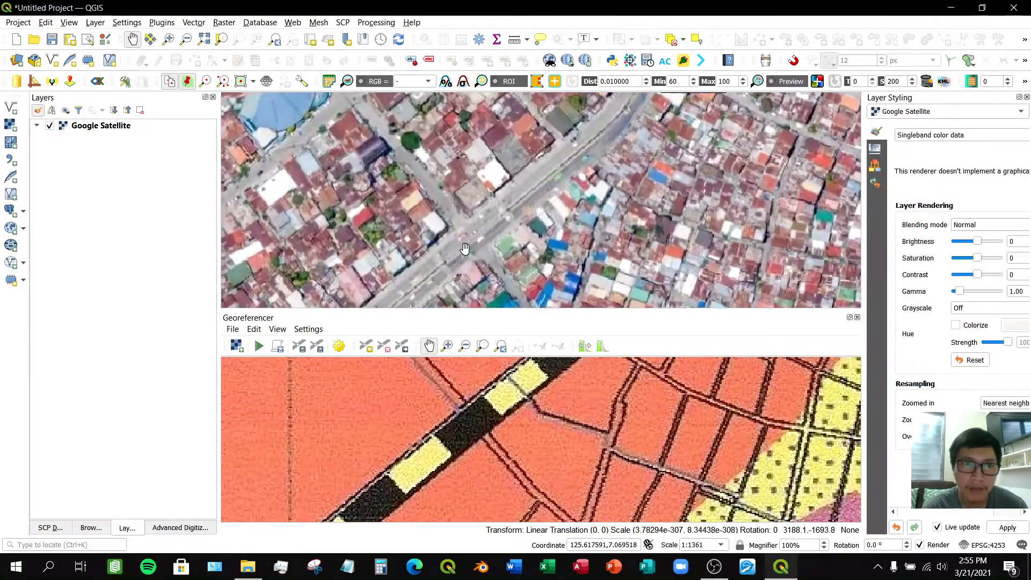
- Add a control point where a side street crosses the highway southwest of BRGY. 22, matching it to the same intersection on the satellite map
{"action": "left_click", "coordinate": [473, 424]}
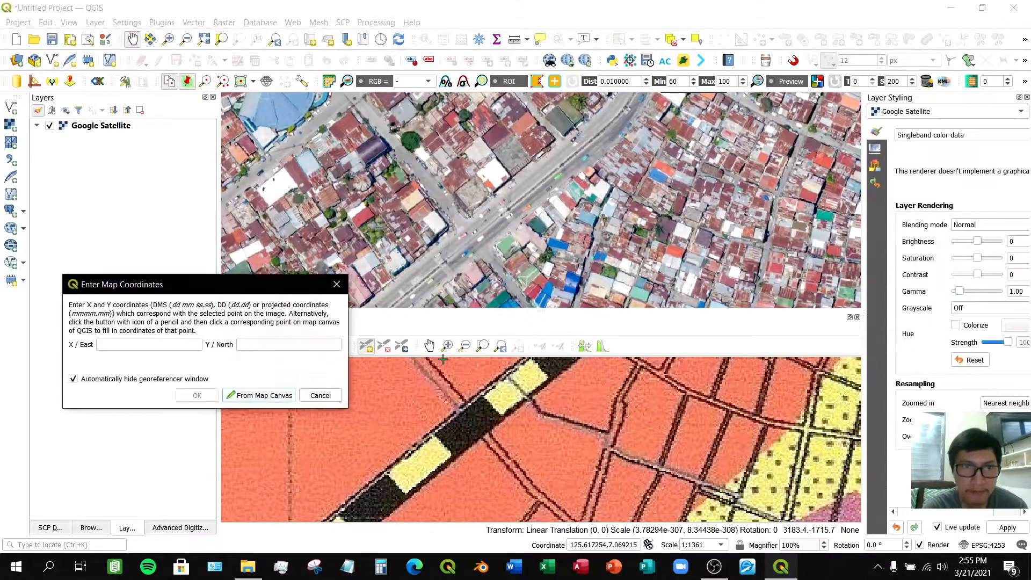
{"action": "left_click", "coordinate": [276, 399]}
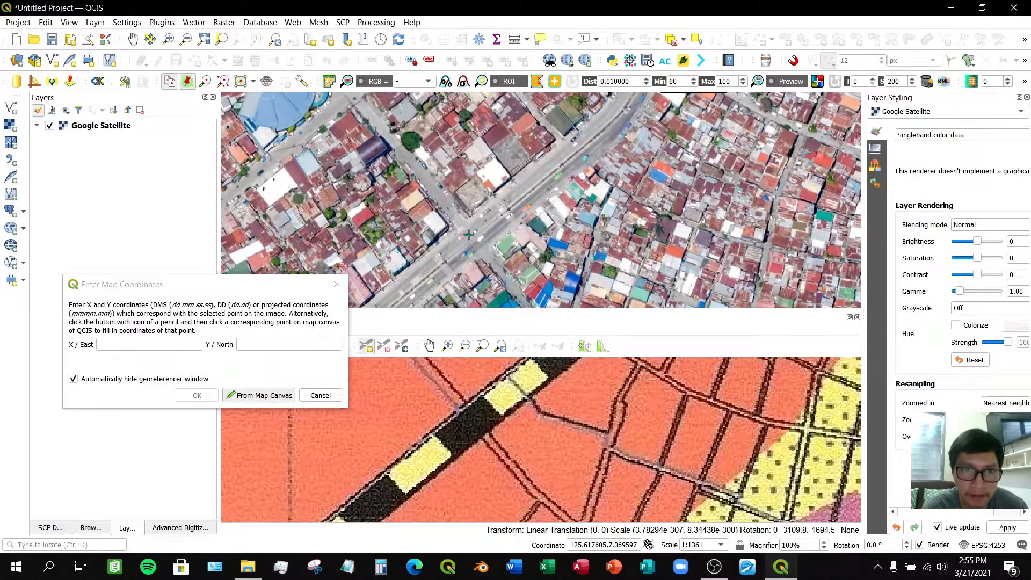
{"action": "scroll", "coordinate": [471, 236], "scroll_direction": "up", "scroll_amount": 1}
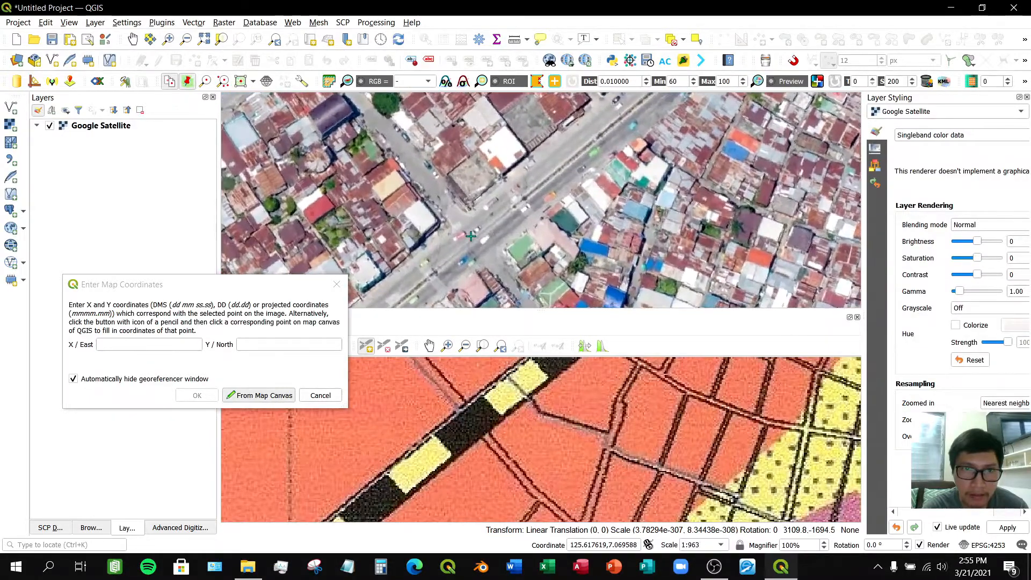
{"action": "scroll", "coordinate": [472, 237], "scroll_direction": "up", "scroll_amount": 1}
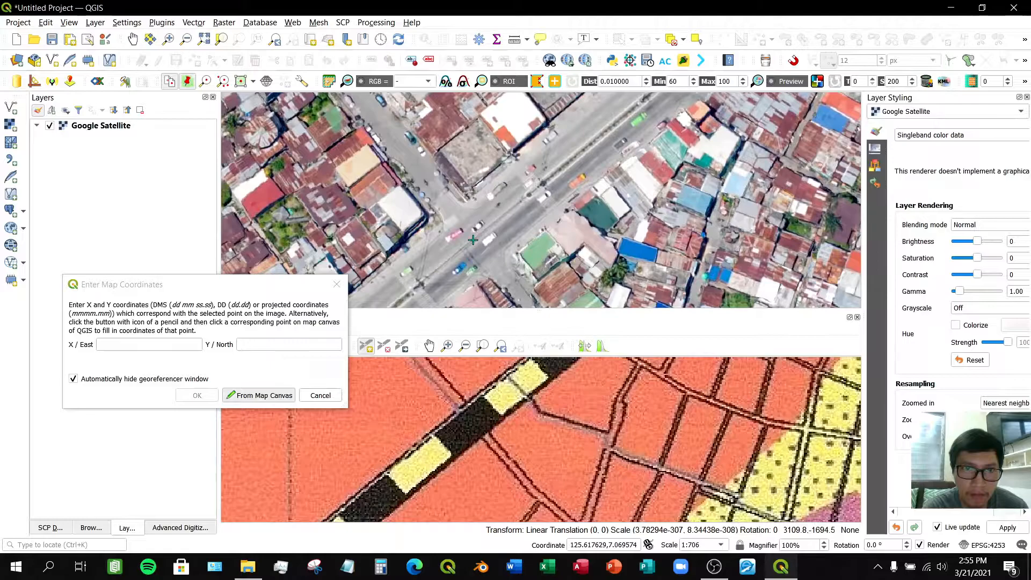
{"action": "left_click", "coordinate": [472, 240]}
{"action": "left_click", "coordinate": [197, 396]}
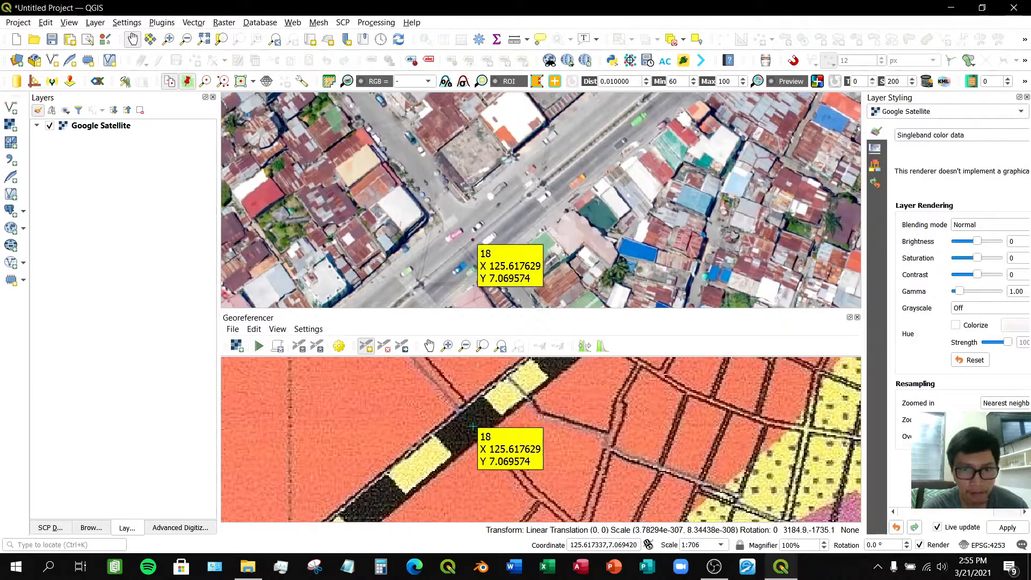
- Pan and zoom both maps southwest along the highway toward BRGY. 36 and BRGY. 31 to find a matching junction
{"action": "scroll", "coordinate": [473, 427], "scroll_direction": "down", "scroll_amount": 1}
{"action": "left_click_drag", "start_coordinate": [509, 236], "coordinate": [656, 81]}
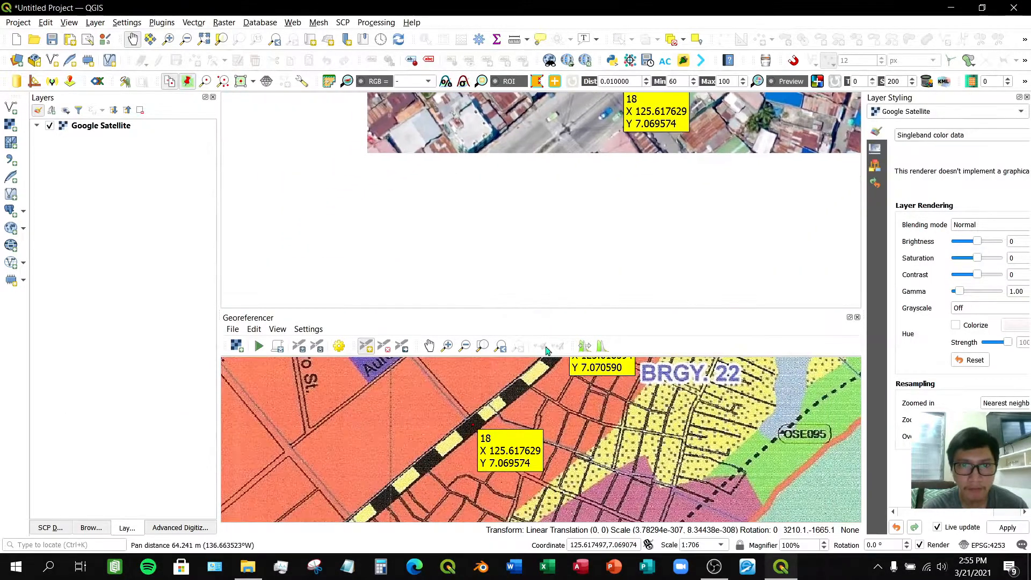
{"action": "scroll", "coordinate": [530, 398], "scroll_direction": "down", "scroll_amount": 2}
{"action": "left_click", "coordinate": [429, 348]}
{"action": "left_click_drag", "start_coordinate": [472, 476], "coordinate": [476, 418]}
{"action": "scroll", "coordinate": [477, 416], "scroll_direction": "up", "scroll_amount": 3}
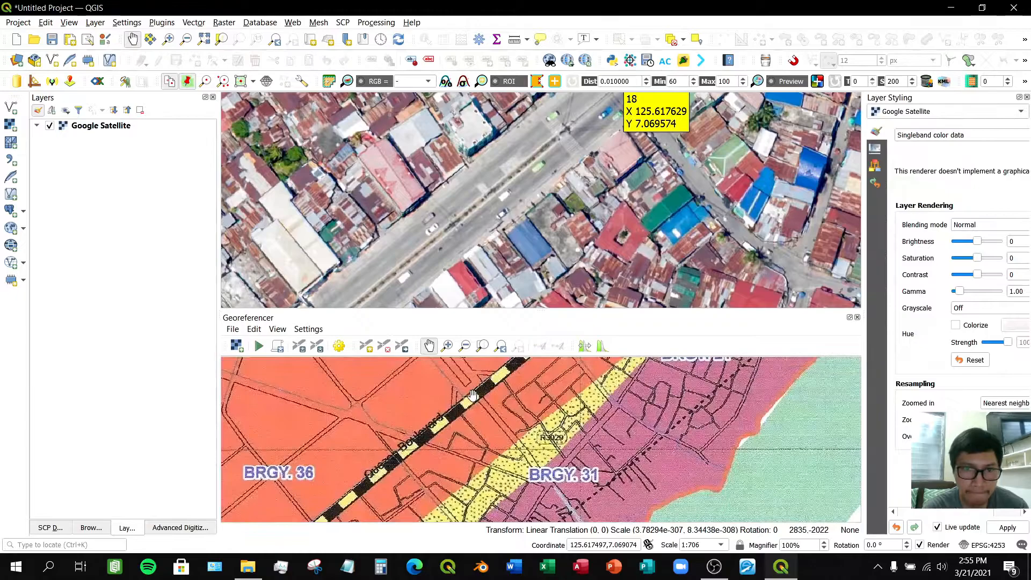
{"action": "scroll", "coordinate": [476, 408], "scroll_direction": "up", "scroll_amount": 2}
{"action": "left_click_drag", "start_coordinate": [476, 390], "coordinate": [473, 425]}
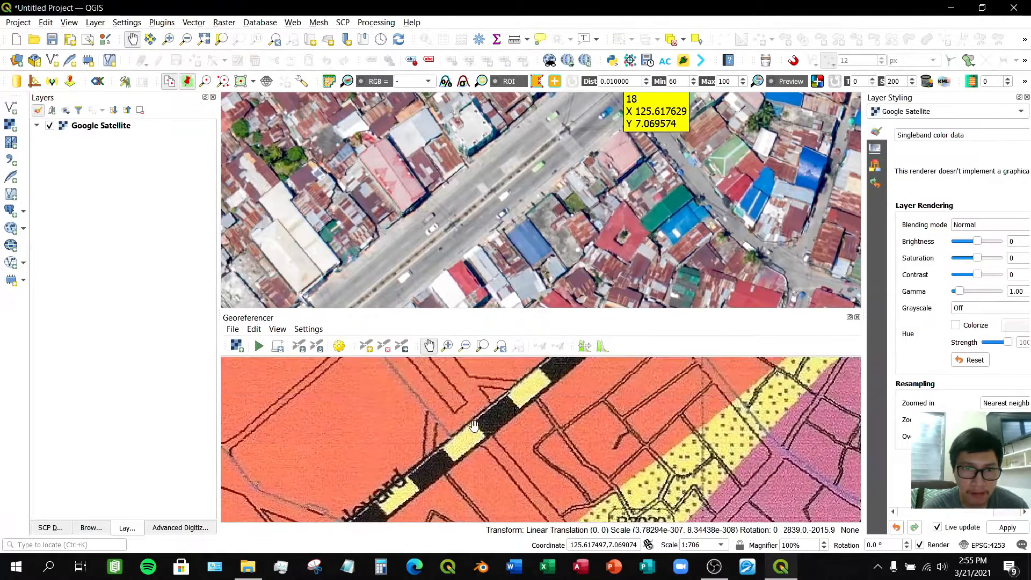
{"action": "scroll", "coordinate": [524, 215], "scroll_direction": "down", "scroll_amount": 3}
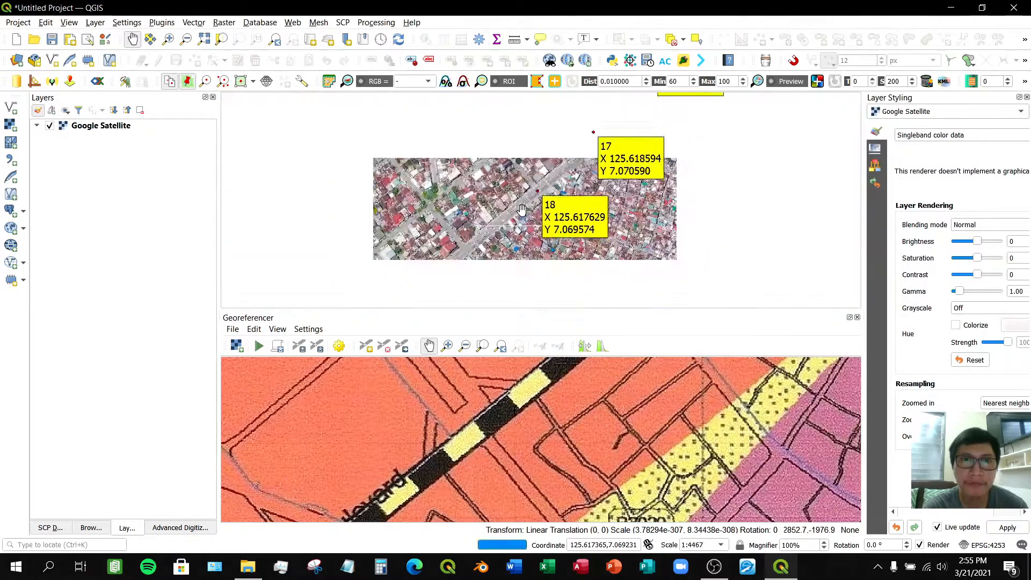
{"action": "left_click_drag", "start_coordinate": [516, 234], "coordinate": [580, 158]}
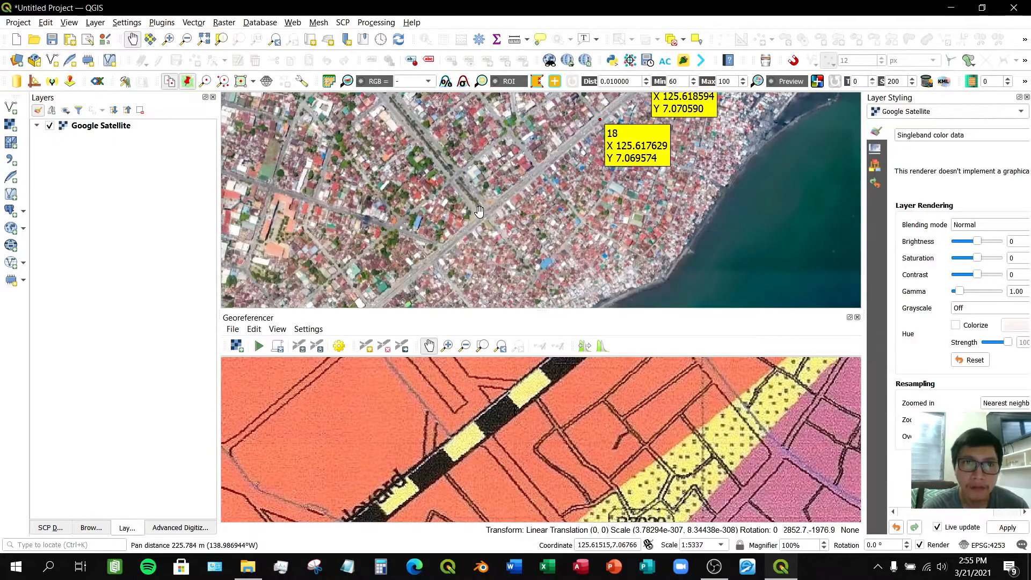
{"action": "scroll", "coordinate": [481, 212], "scroll_direction": "up", "scroll_amount": 2}
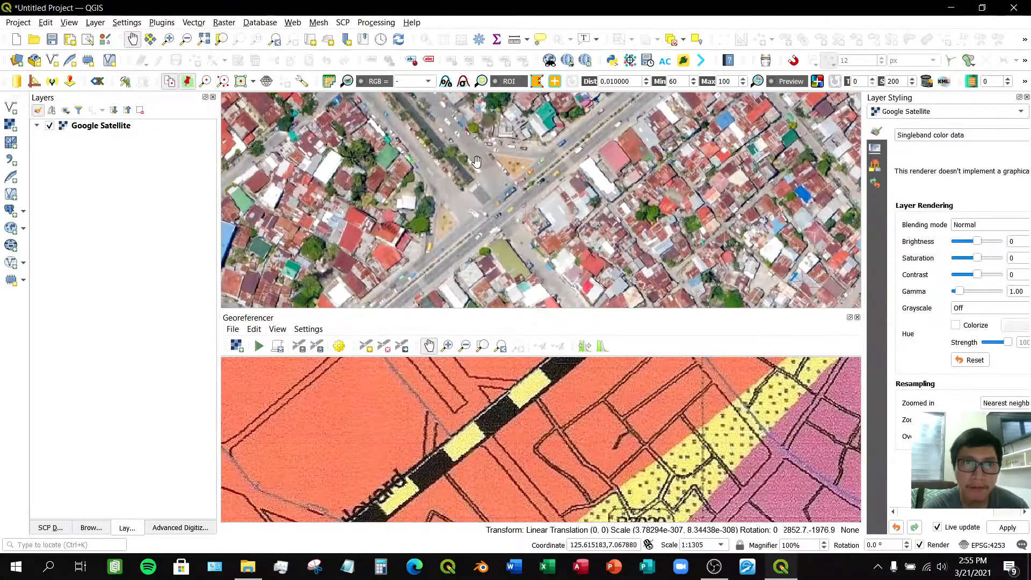
{"action": "left_click_drag", "start_coordinate": [417, 136], "coordinate": [486, 211]}
{"action": "left_click_drag", "start_coordinate": [397, 101], "coordinate": [428, 150]}
{"action": "left_click_drag", "start_coordinate": [505, 225], "coordinate": [438, 157]}
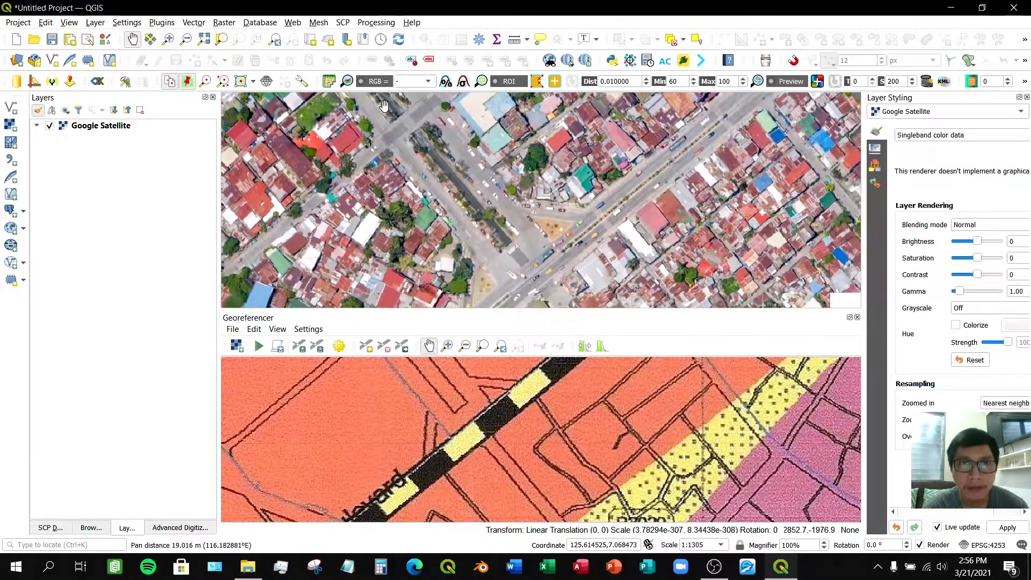
{"action": "left_click_drag", "start_coordinate": [484, 206], "coordinate": [443, 160]}
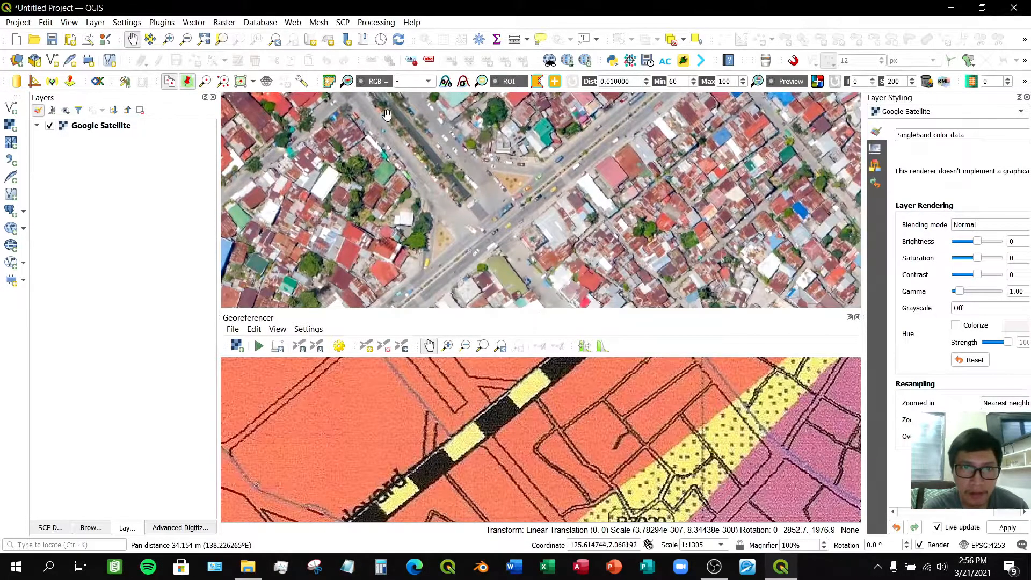
{"action": "left_click_drag", "start_coordinate": [502, 236], "coordinate": [495, 221]}
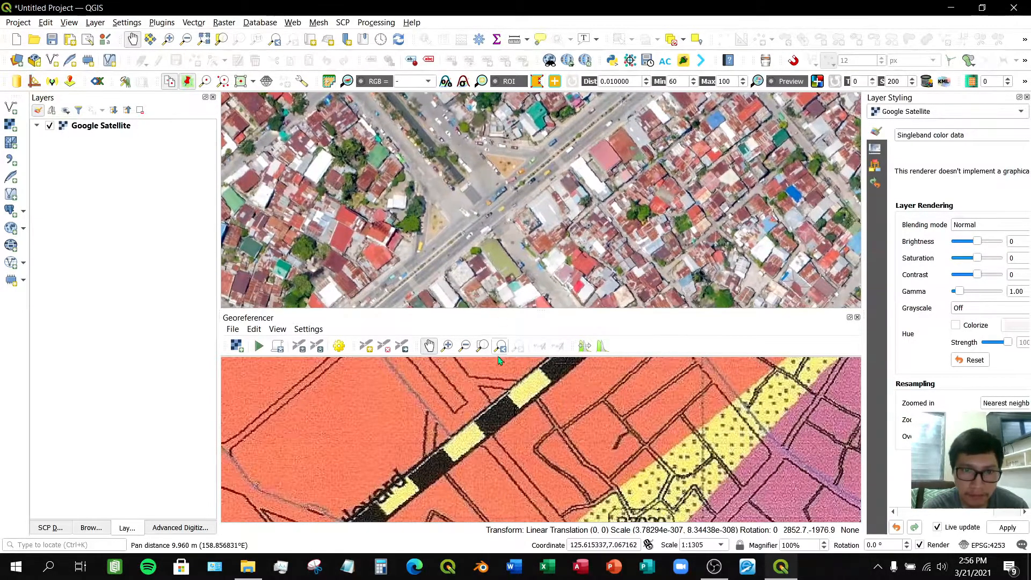
- Add a control point where a side street meets the highway near BRGY. 36, matching it to that junction on the satellite map
{"action": "left_click", "coordinate": [366, 348]}
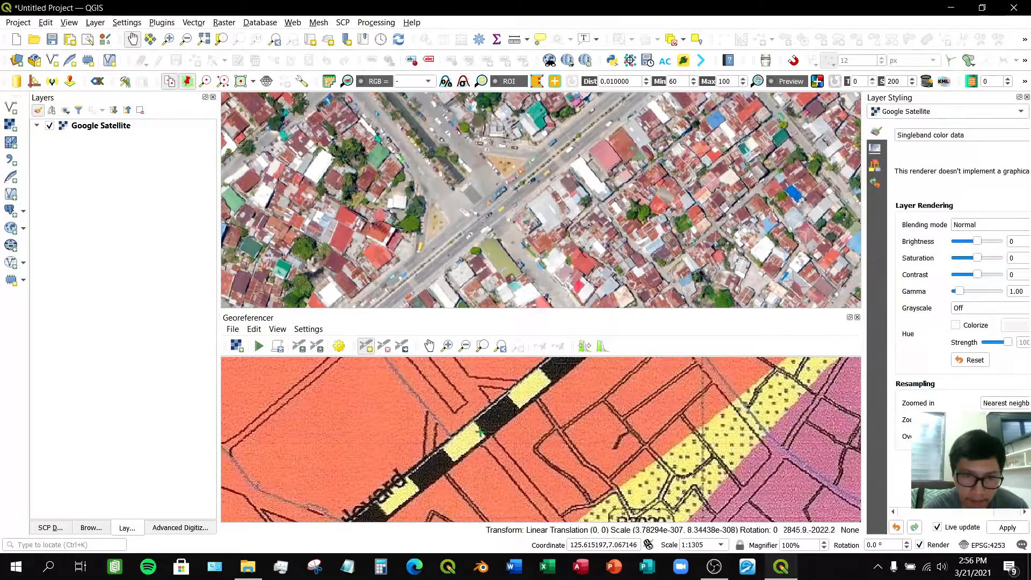
{"action": "scroll", "coordinate": [479, 430], "scroll_direction": "up", "scroll_amount": 1}
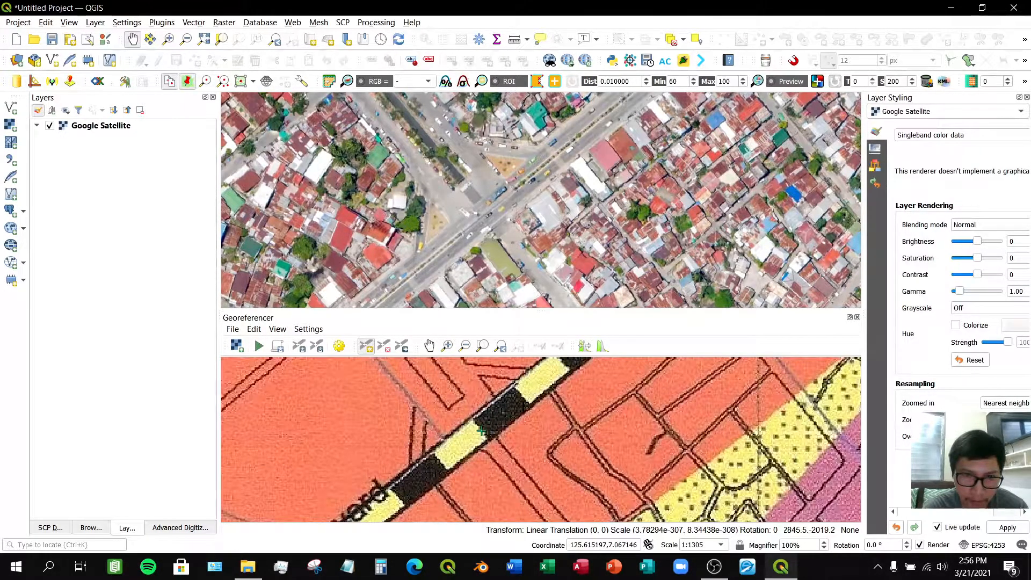
{"action": "left_click", "coordinate": [482, 431]}
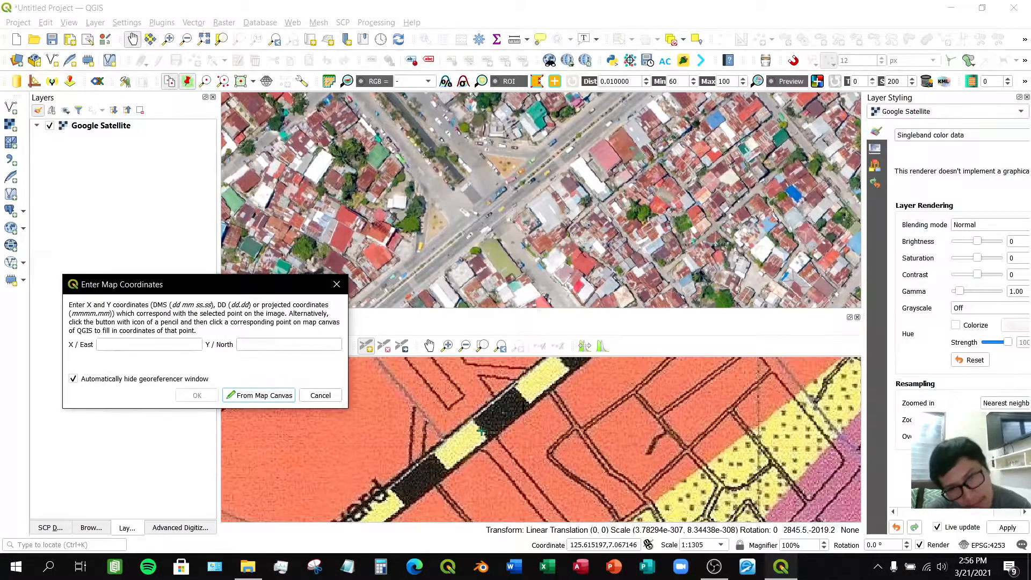
{"action": "left_click", "coordinate": [321, 395]}
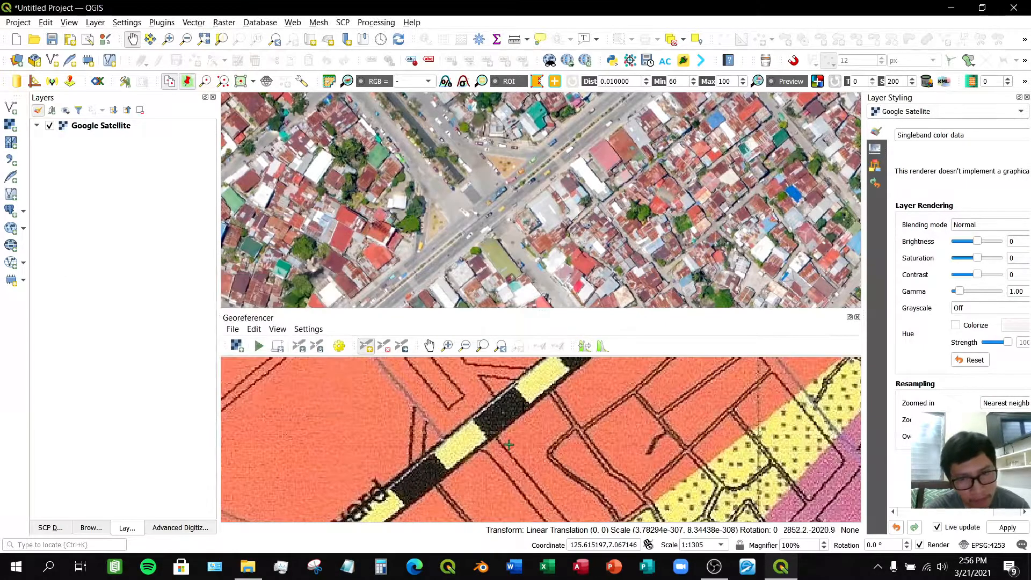
{"action": "left_click", "coordinate": [480, 428]}
{"action": "left_click", "coordinate": [284, 398]}
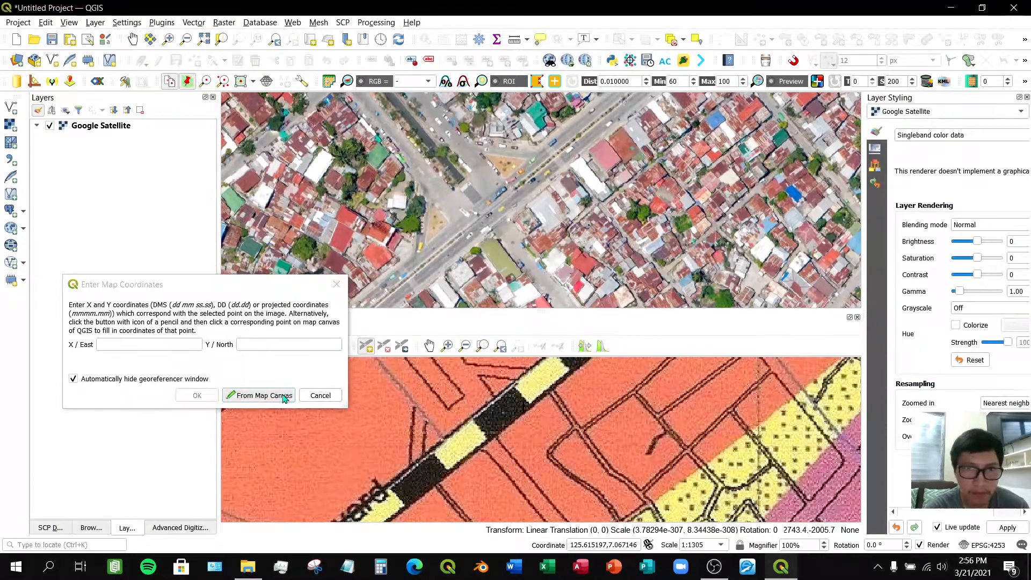
{"action": "scroll", "coordinate": [468, 215], "scroll_direction": "up", "scroll_amount": 1}
{"action": "scroll", "coordinate": [471, 214], "scroll_direction": "up", "scroll_amount": 1}
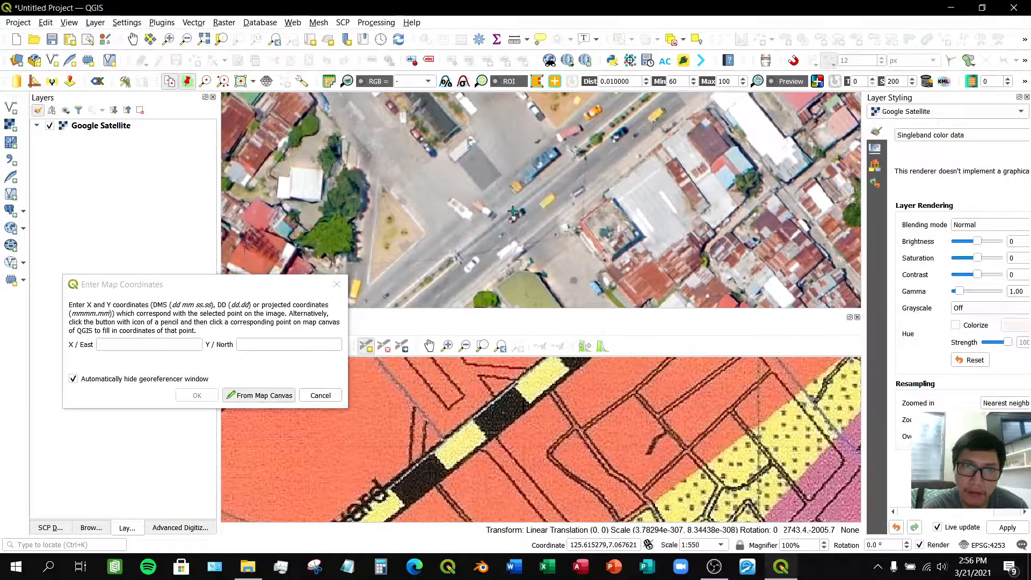
{"action": "left_click", "coordinate": [513, 211]}
{"action": "left_click", "coordinate": [196, 395]}
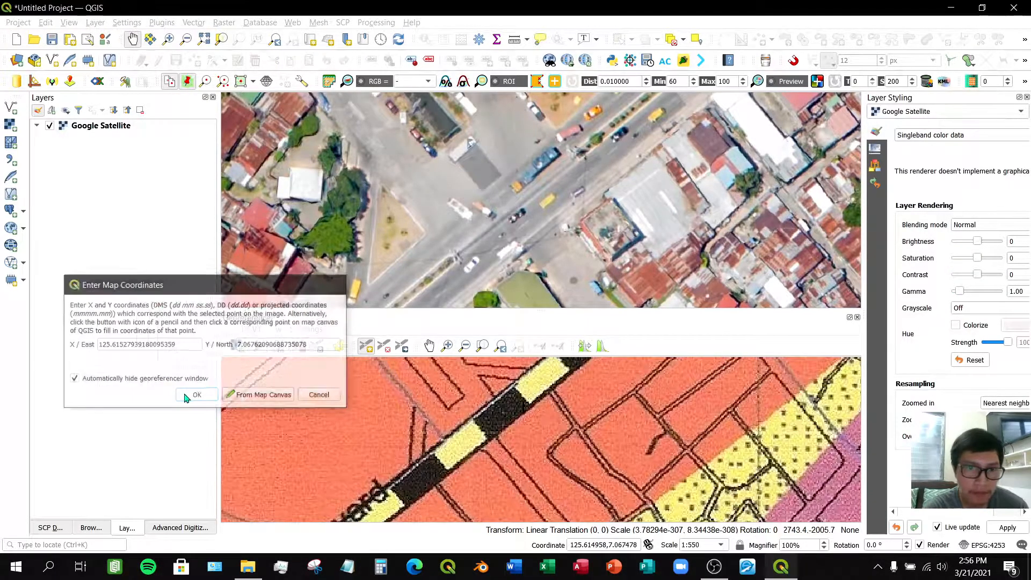
- Pan and zoom both maps further southwest along Quezon Boulevard to locate the next road junction
{"action": "scroll", "coordinate": [491, 459], "scroll_direction": "down", "scroll_amount": 3}
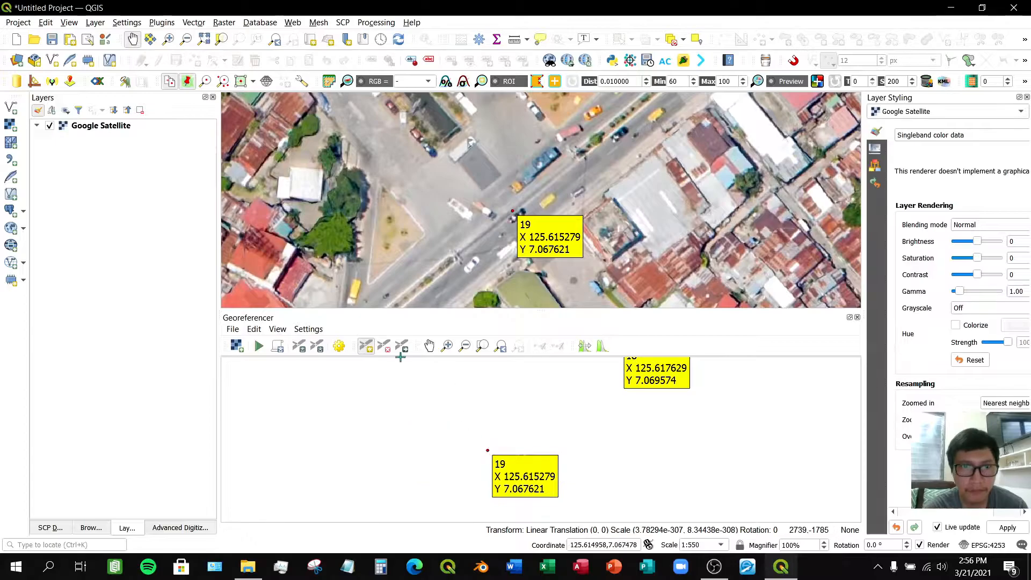
{"action": "left_click", "coordinate": [428, 347]}
{"action": "left_click_drag", "start_coordinate": [412, 450], "coordinate": [534, 379]}
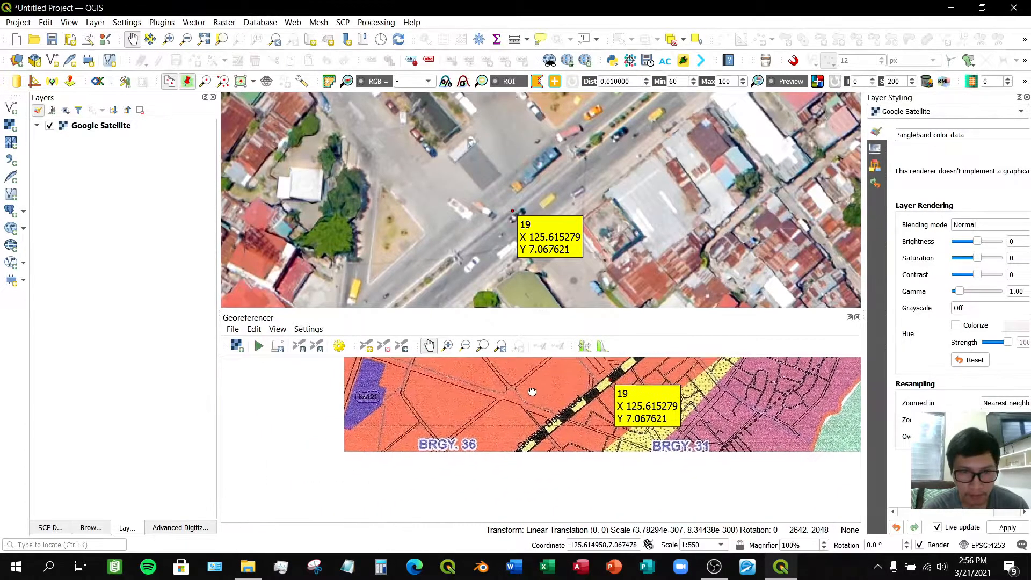
{"action": "left_click_drag", "start_coordinate": [445, 493], "coordinate": [408, 478]}
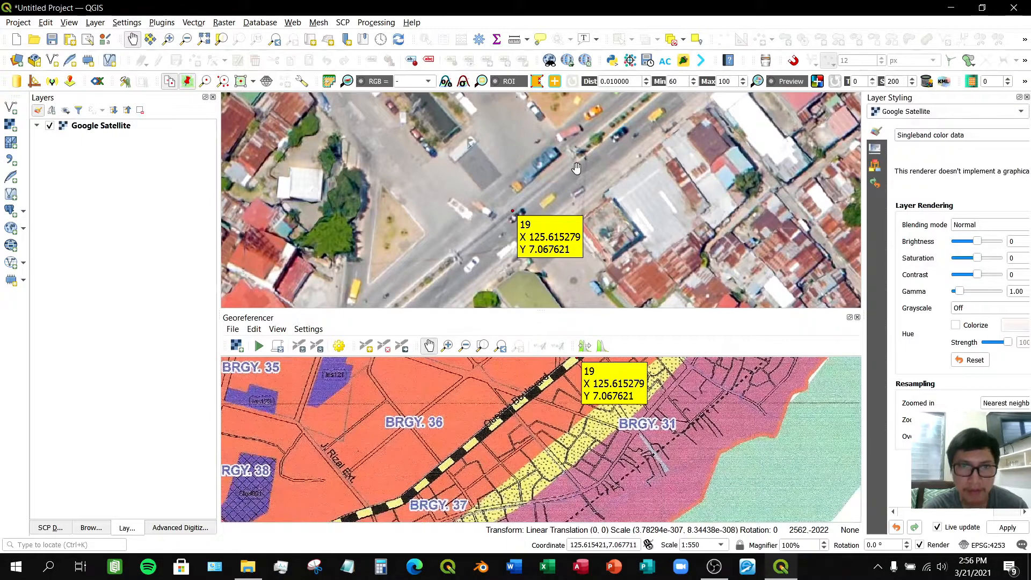
{"action": "scroll", "coordinate": [541, 180], "scroll_direction": "down", "scroll_amount": 3}
{"action": "left_click_drag", "start_coordinate": [515, 240], "coordinate": [557, 215]}
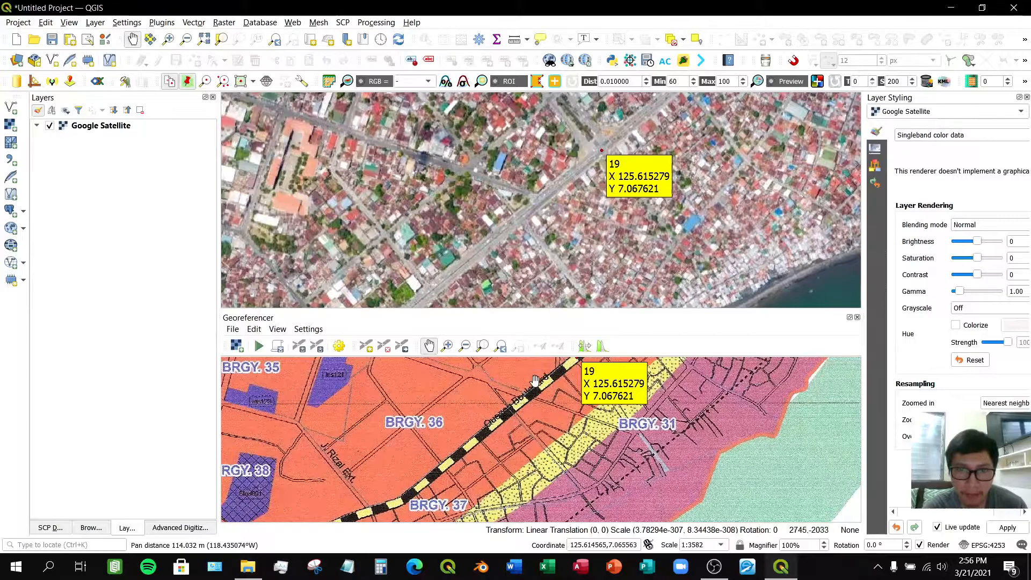
{"action": "left_click_drag", "start_coordinate": [538, 415], "coordinate": [486, 454]}
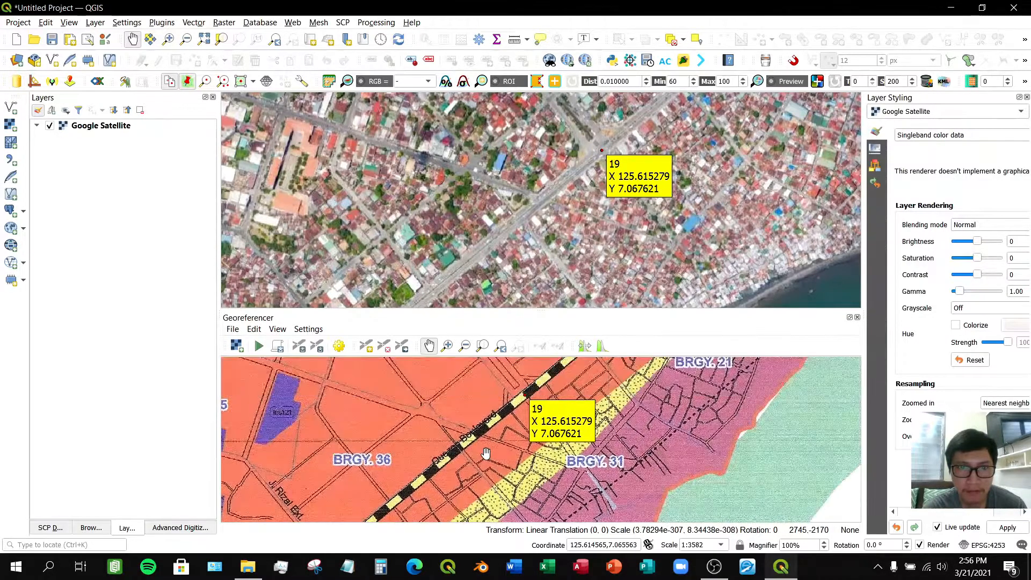
{"action": "scroll", "coordinate": [544, 222], "scroll_direction": "down", "scroll_amount": 1}
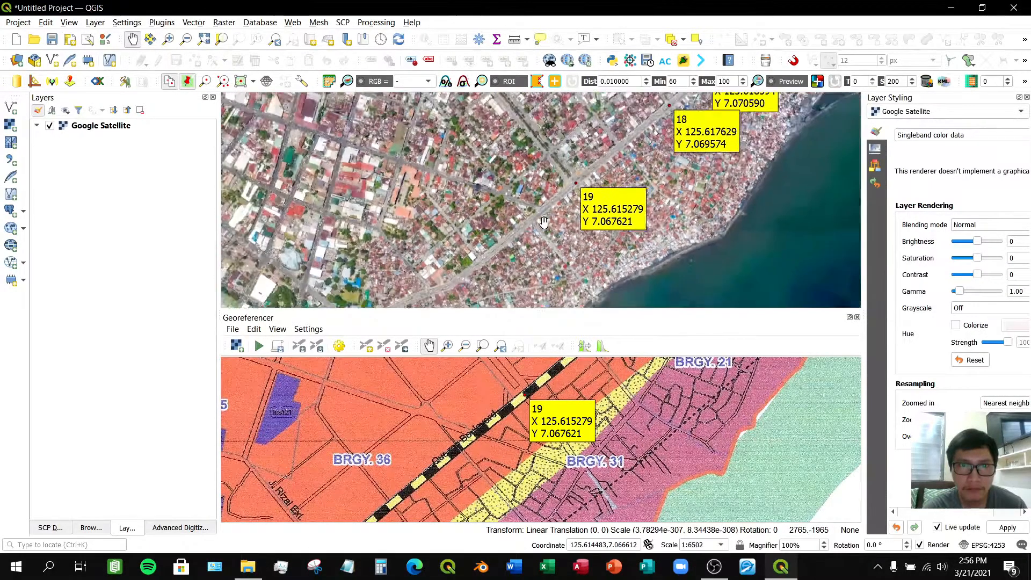
{"action": "scroll", "coordinate": [484, 262], "scroll_direction": "up", "scroll_amount": 1}
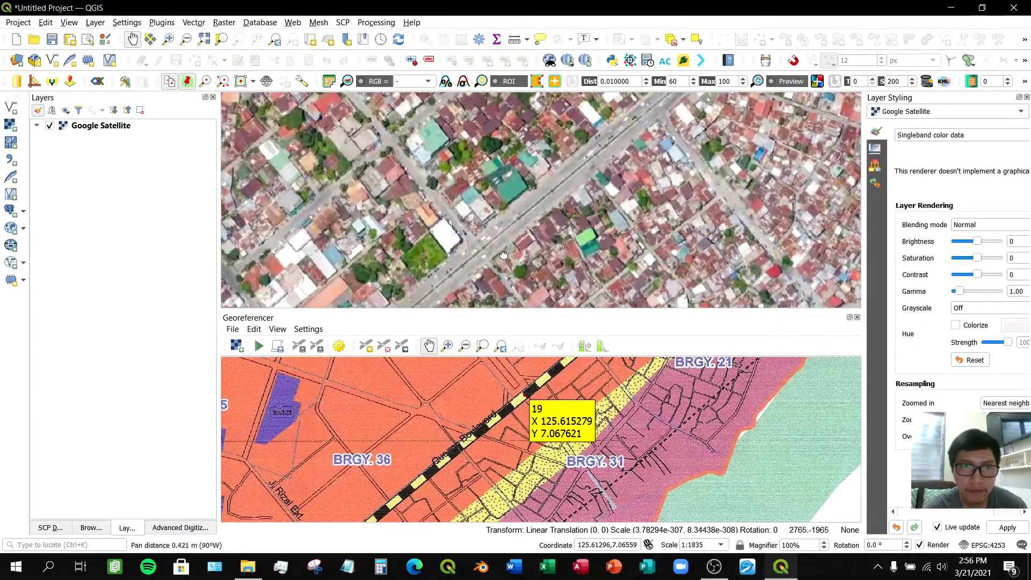
{"action": "scroll", "coordinate": [529, 225], "scroll_direction": "up", "scroll_amount": 1}
{"action": "scroll", "coordinate": [529, 225], "scroll_direction": "up", "scroll_amount": 2}
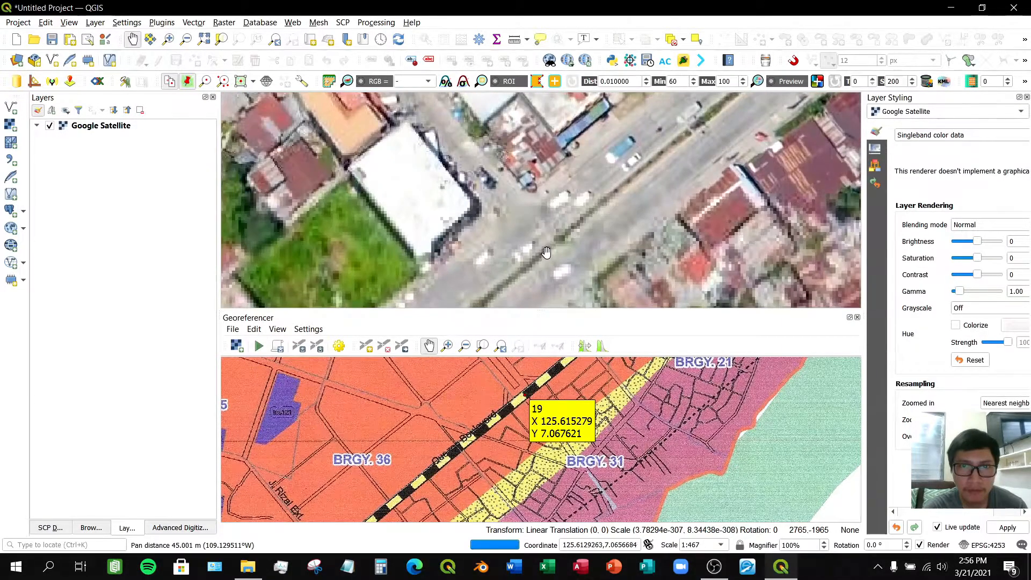
{"action": "scroll", "coordinate": [667, 213], "scroll_direction": "down", "scroll_amount": 2}
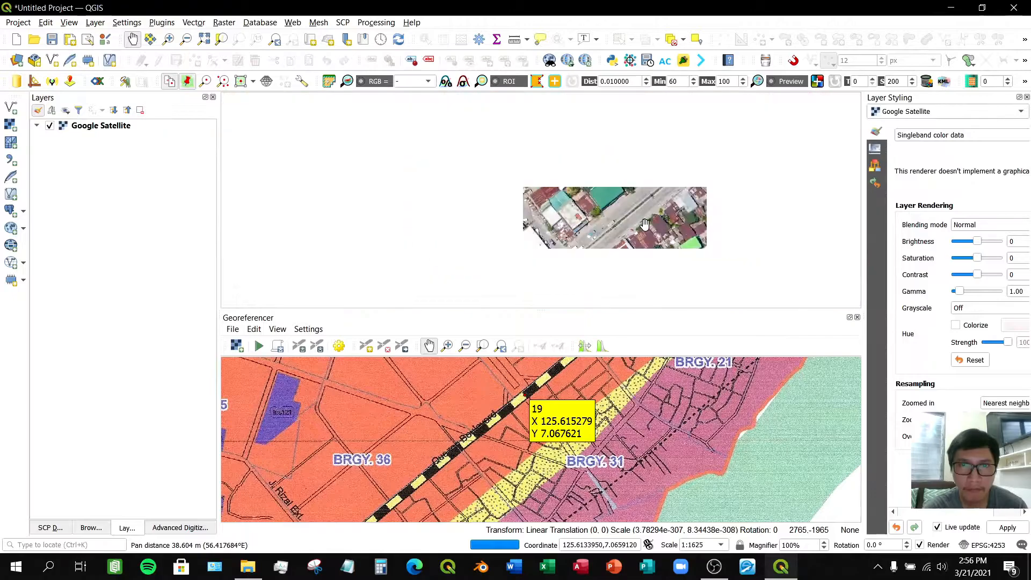
{"action": "left_click_drag", "start_coordinate": [667, 213], "coordinate": [562, 285]}
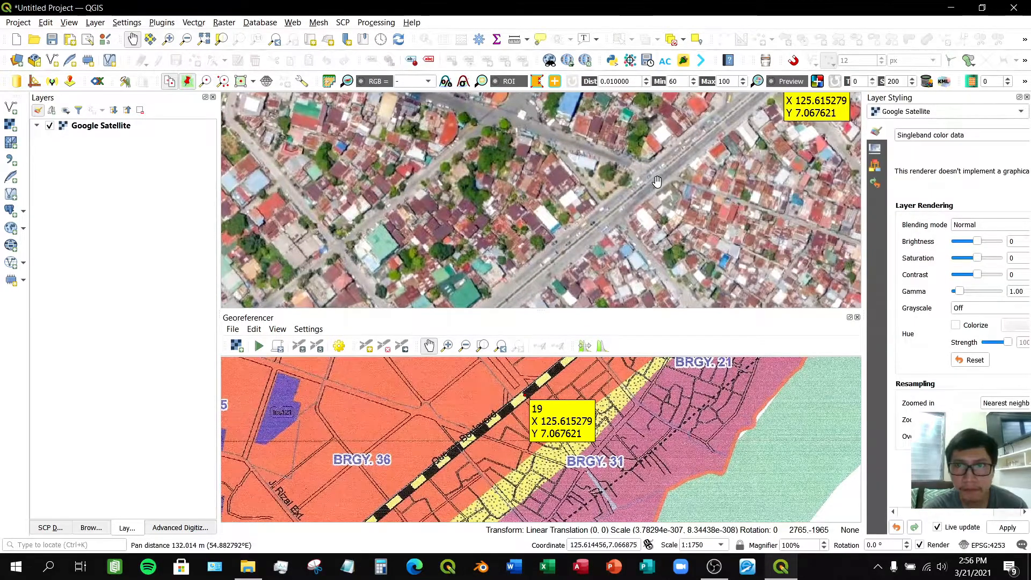
{"action": "scroll", "coordinate": [657, 178], "scroll_direction": "up", "scroll_amount": 2}
{"action": "left_click_drag", "start_coordinate": [657, 179], "coordinate": [605, 217]}
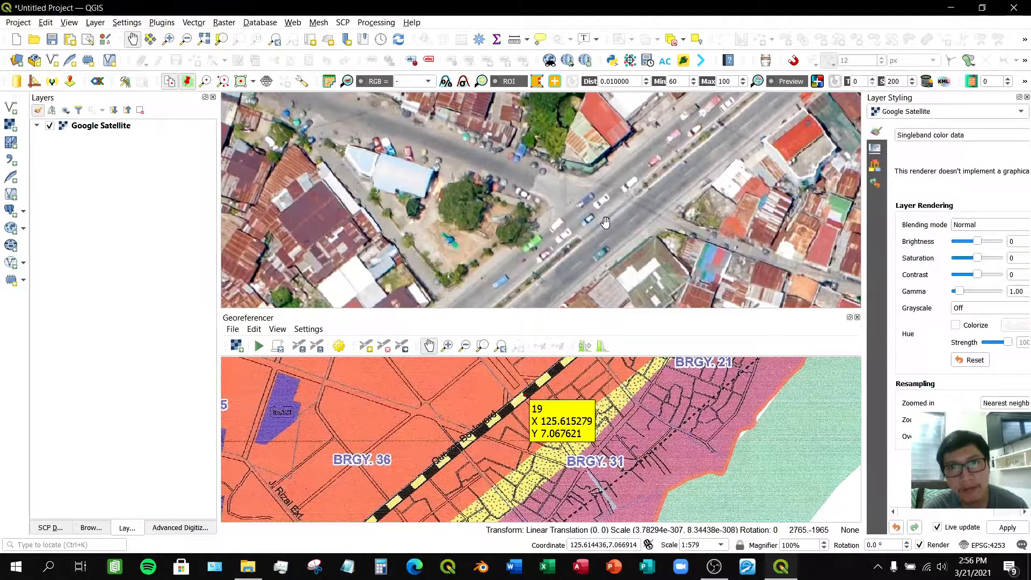
{"action": "scroll", "coordinate": [605, 222], "scroll_direction": "up", "scroll_amount": 1}
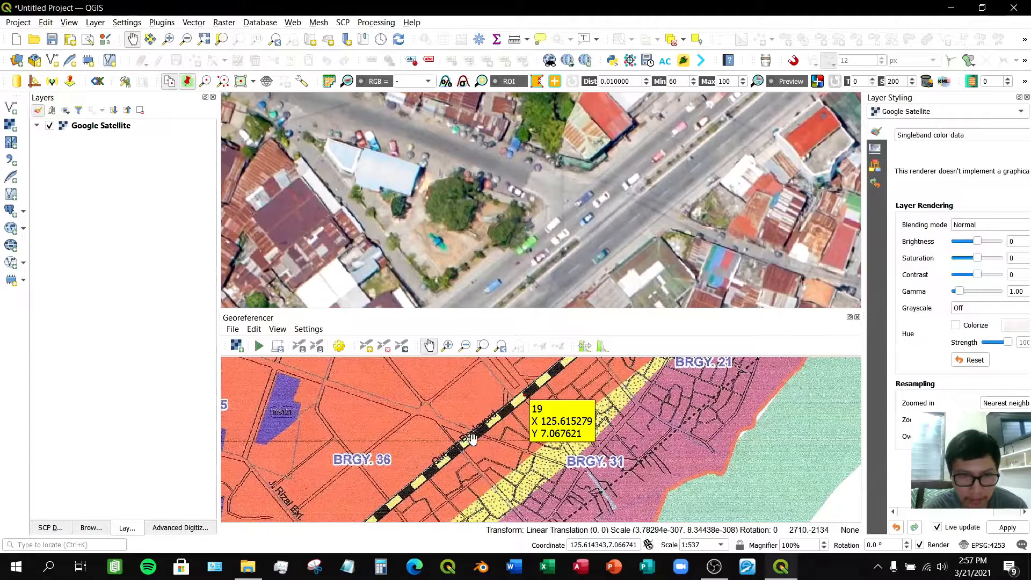
{"action": "scroll", "coordinate": [471, 438], "scroll_direction": "up", "scroll_amount": 2}
- Add a control point where a side street crosses Quezon Boulevard, matching it to the same intersection on the satellite map
{"action": "left_click", "coordinate": [368, 350]}
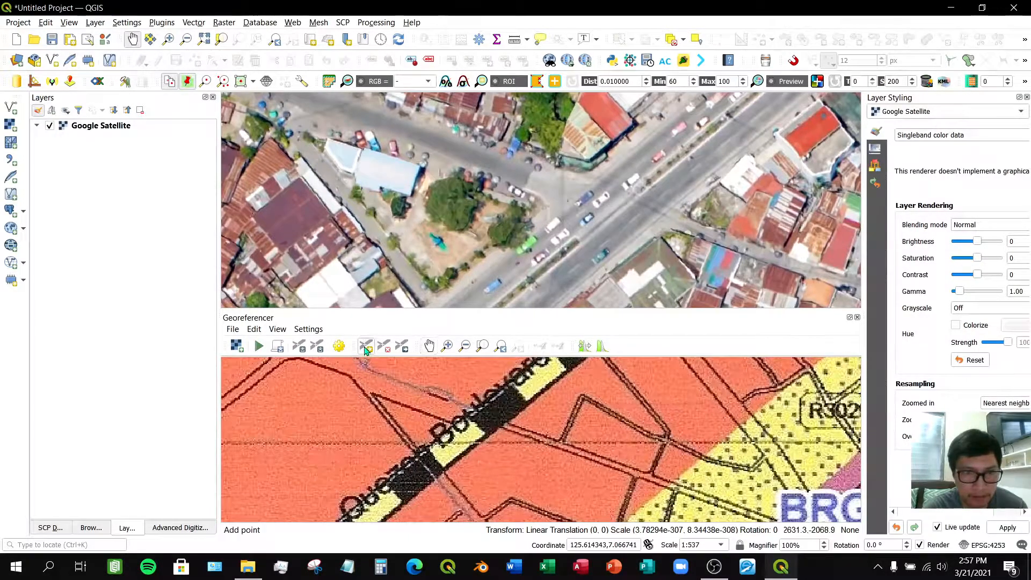
{"action": "left_click", "coordinate": [483, 423]}
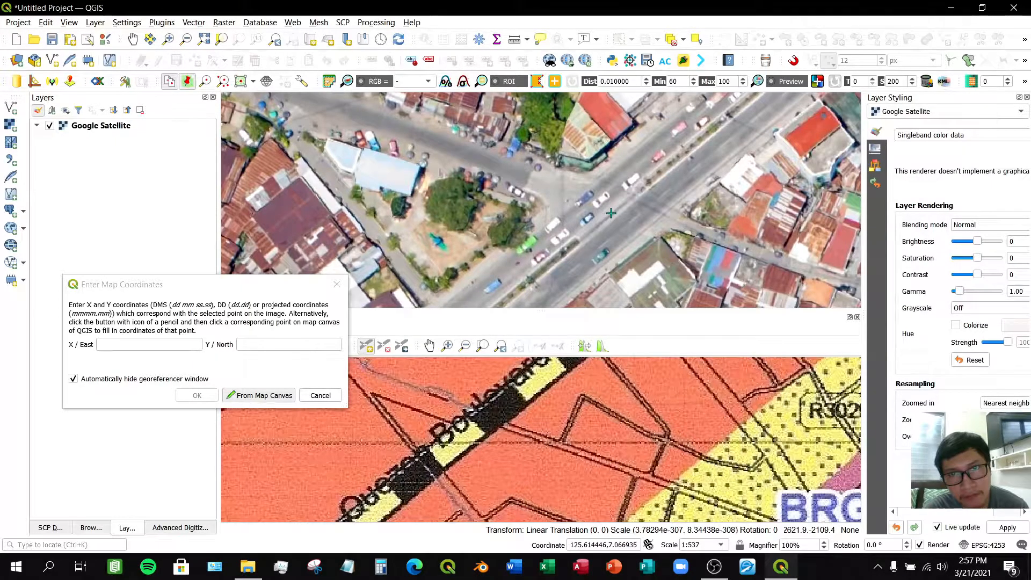
{"action": "left_click", "coordinate": [611, 214]}
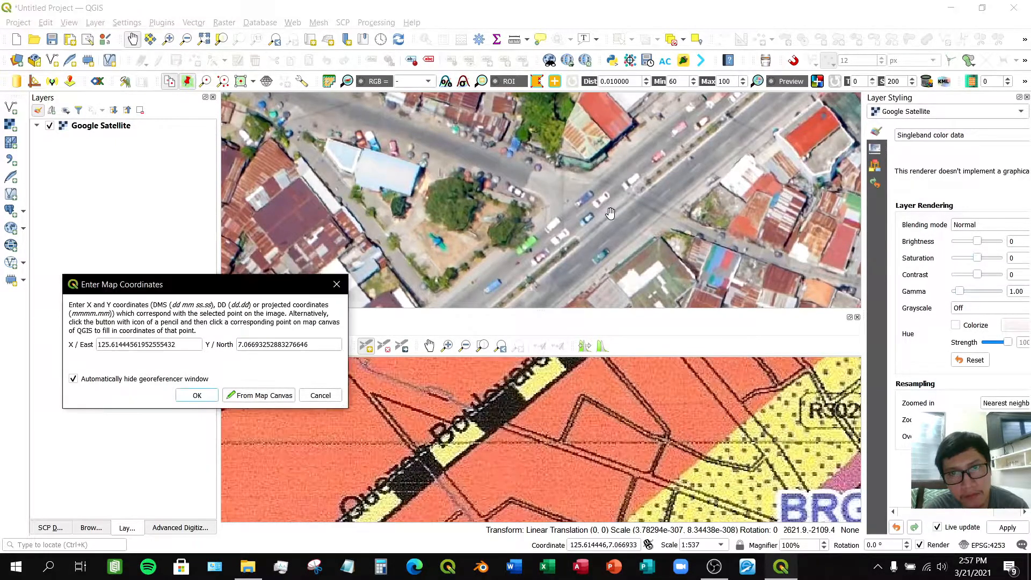
{"action": "left_click", "coordinate": [198, 395]}
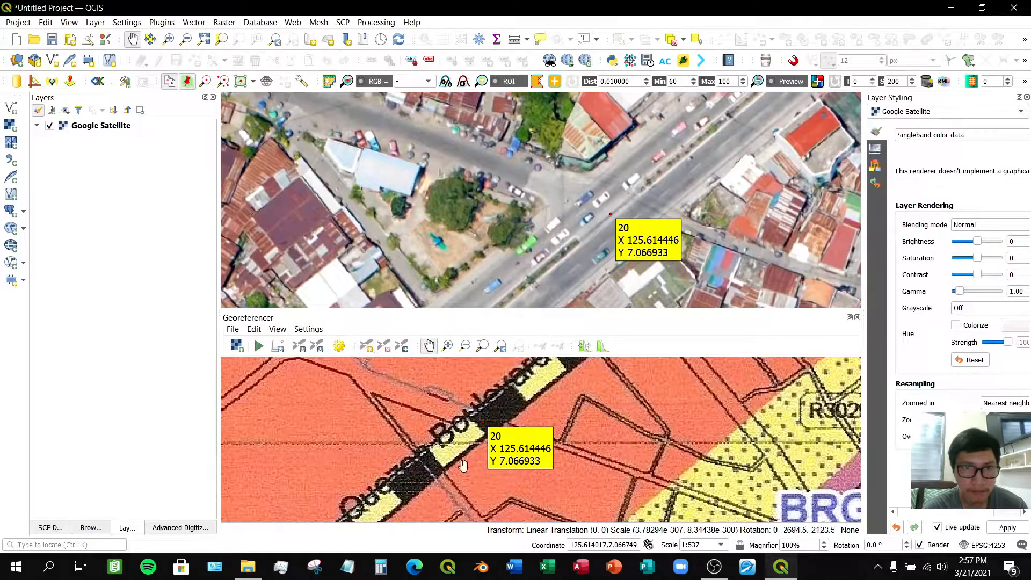
- Pan and zoom both maps southwest along the highway toward BRGY. 37 to find the next matching junction
{"action": "scroll", "coordinate": [458, 440], "scroll_direction": "down", "scroll_amount": 4}
{"action": "left_click_drag", "start_coordinate": [435, 484], "coordinate": [487, 431]}
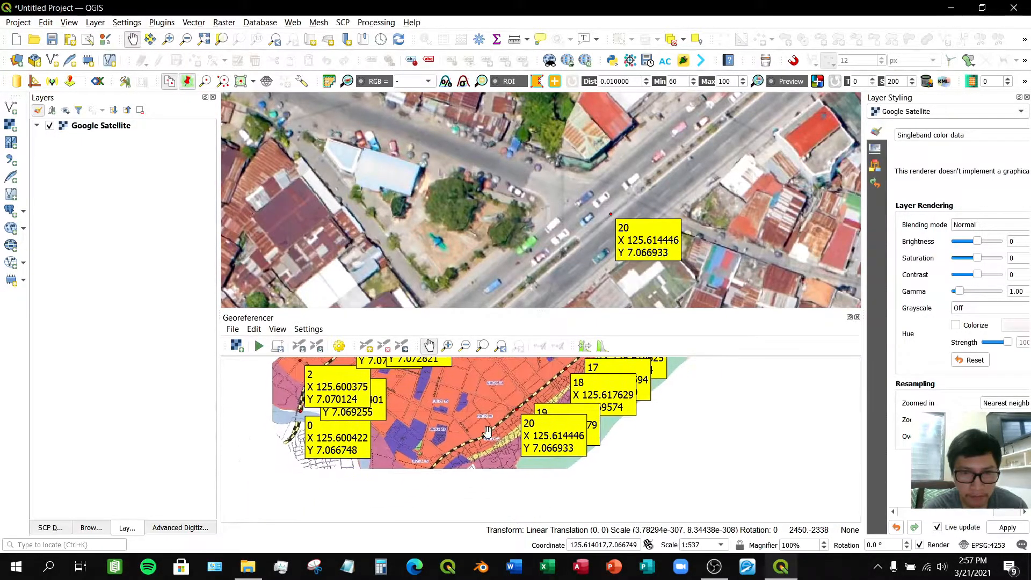
{"action": "scroll", "coordinate": [487, 432], "scroll_direction": "up", "scroll_amount": 5}
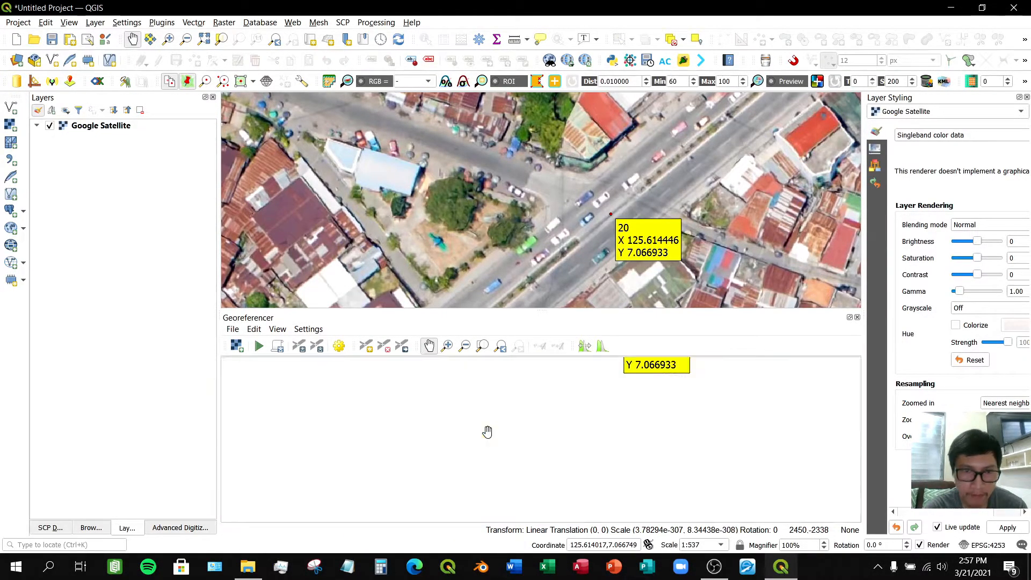
{"action": "scroll", "coordinate": [559, 245], "scroll_direction": "down", "scroll_amount": 3}
{"action": "left_click_drag", "start_coordinate": [520, 263], "coordinate": [592, 194]}
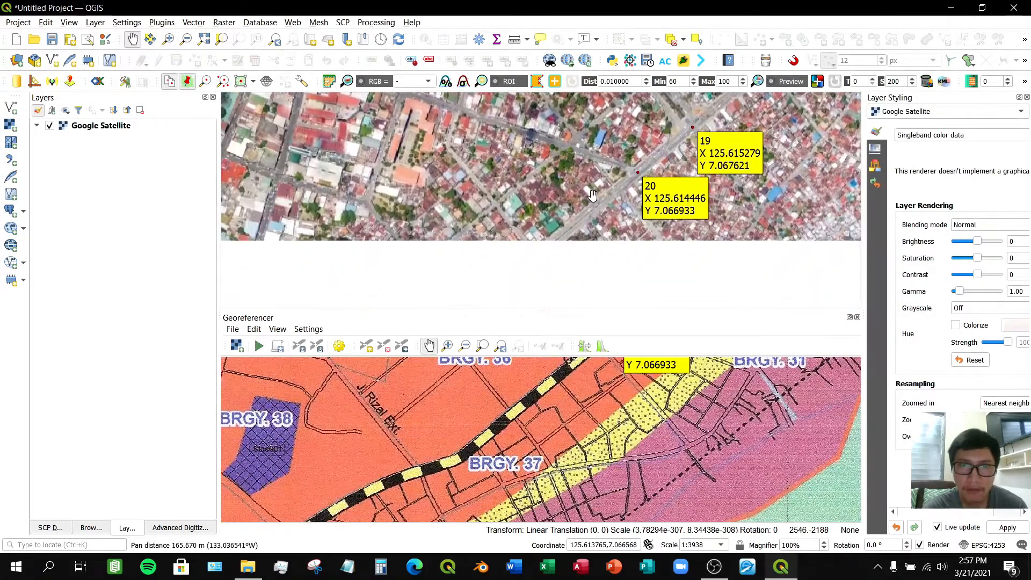
{"action": "left_click_drag", "start_coordinate": [504, 281], "coordinate": [563, 210]}
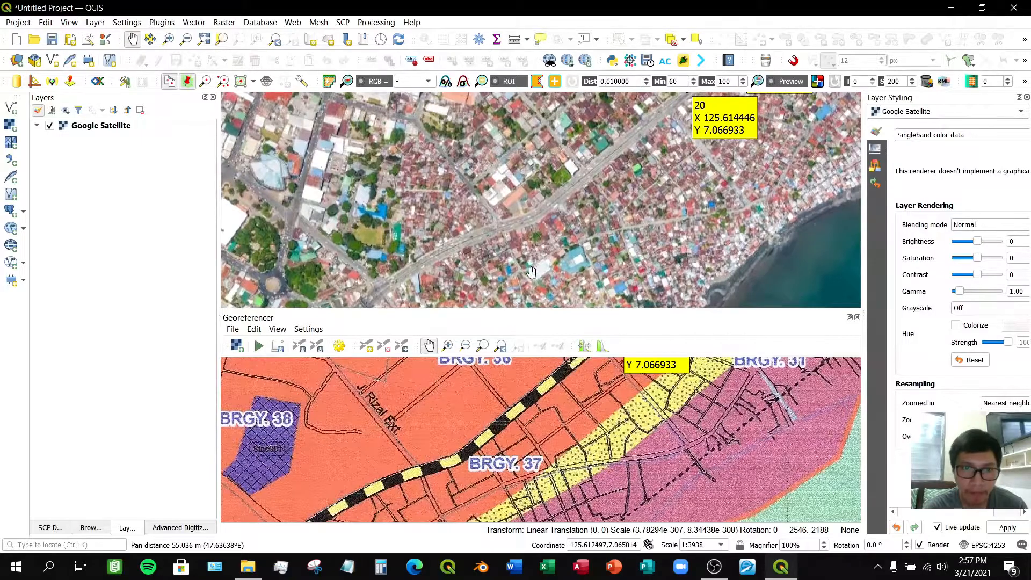
{"action": "scroll", "coordinate": [483, 422], "scroll_direction": "up", "scroll_amount": 1}
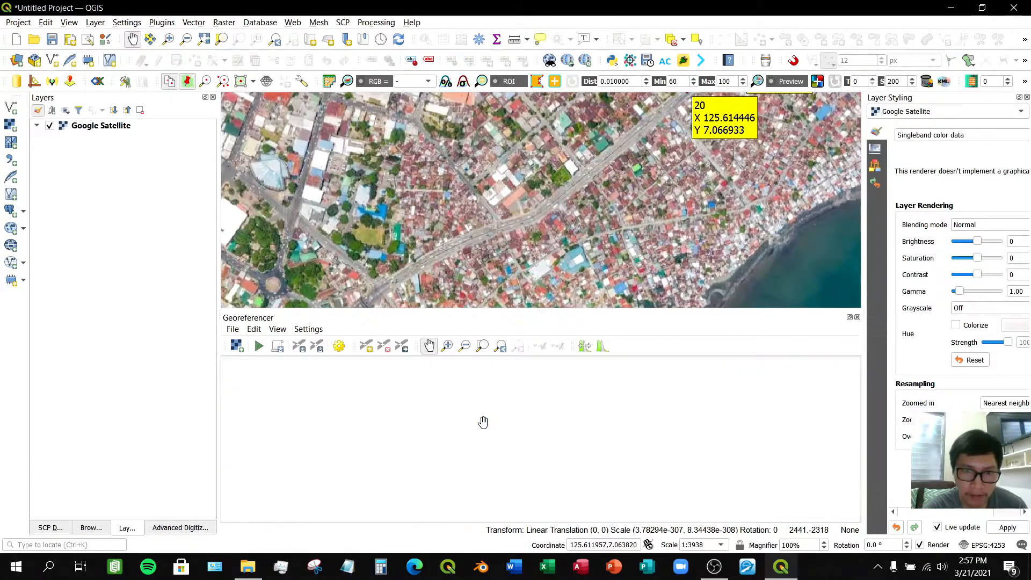
{"action": "left_click_drag", "start_coordinate": [483, 421], "coordinate": [507, 417]}
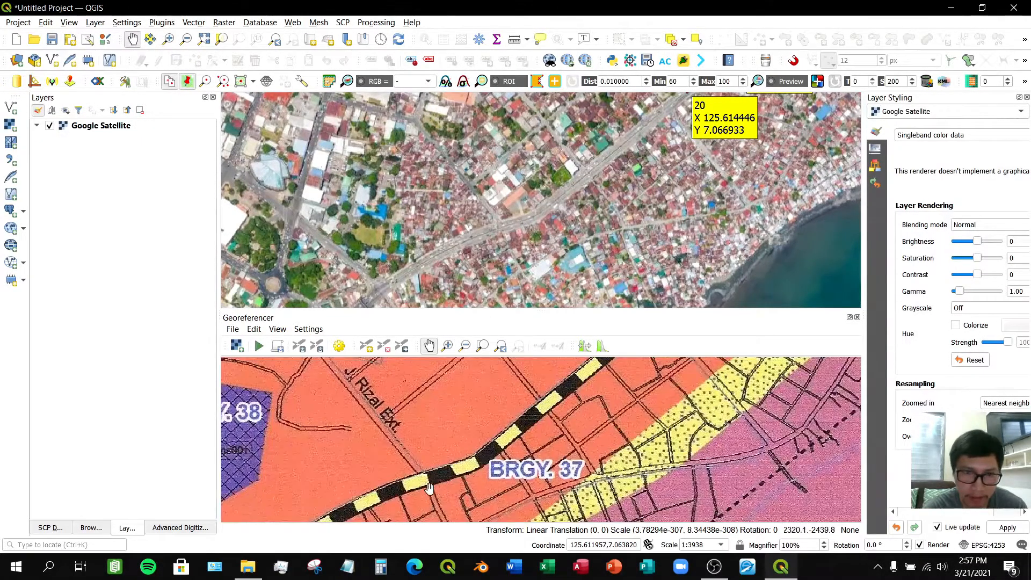
- Add a control point on the highway near BRGY. 37, matching it to the same spot on the satellite map
{"action": "left_click", "coordinate": [365, 346]}
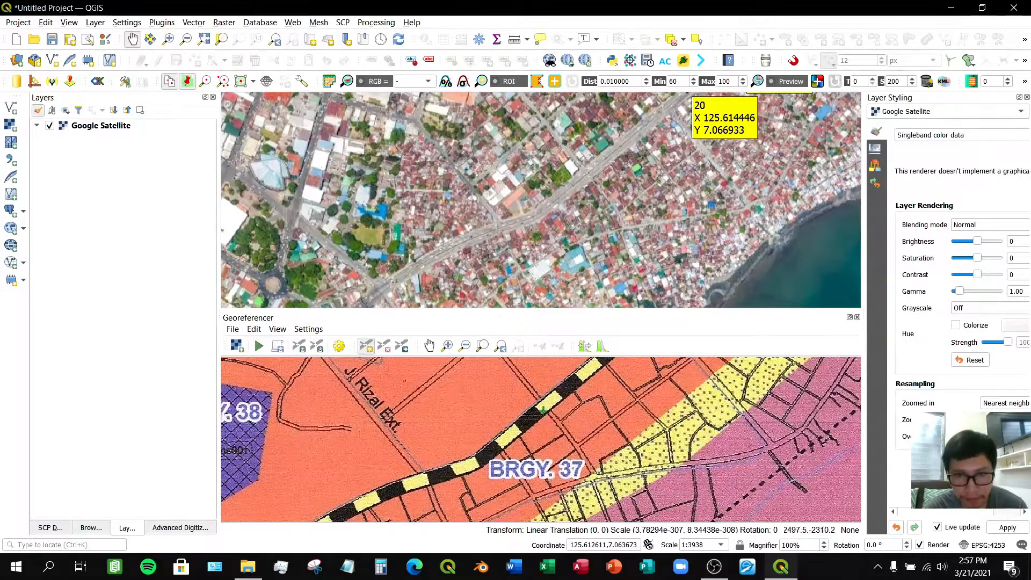
{"action": "scroll", "coordinate": [542, 407], "scroll_direction": "up", "scroll_amount": 2}
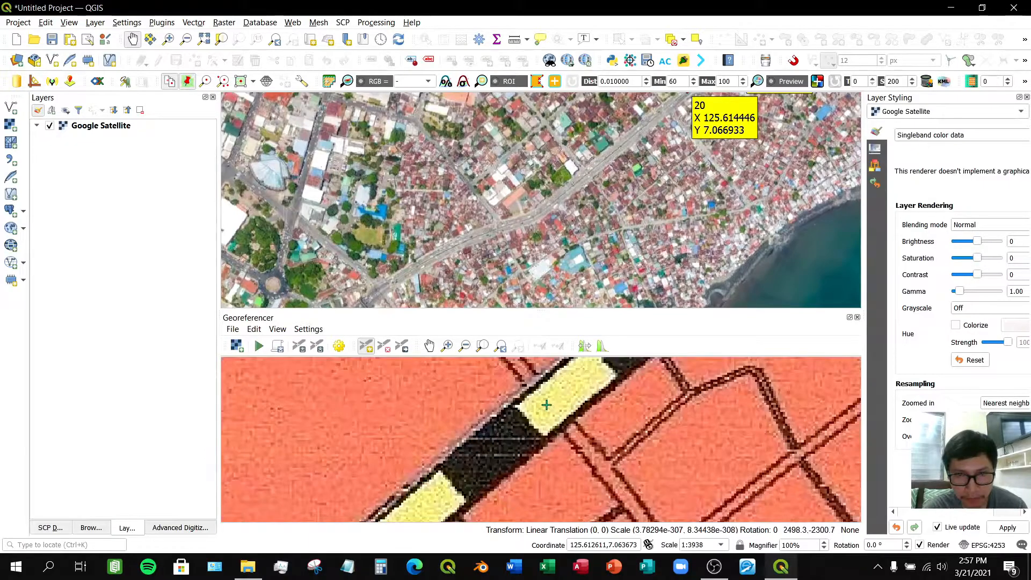
{"action": "left_click", "coordinate": [550, 404]}
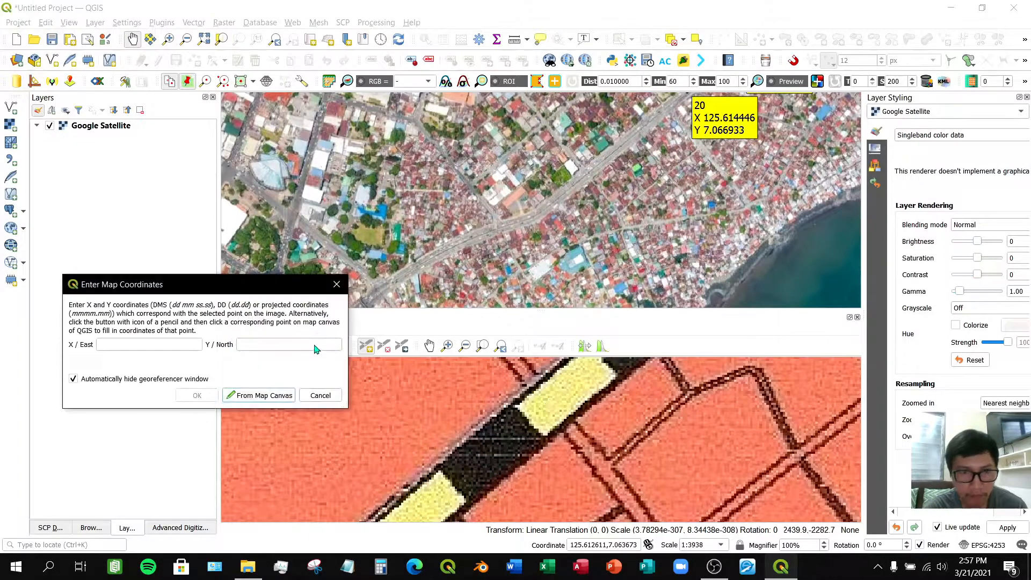
{"action": "left_click", "coordinate": [258, 398]}
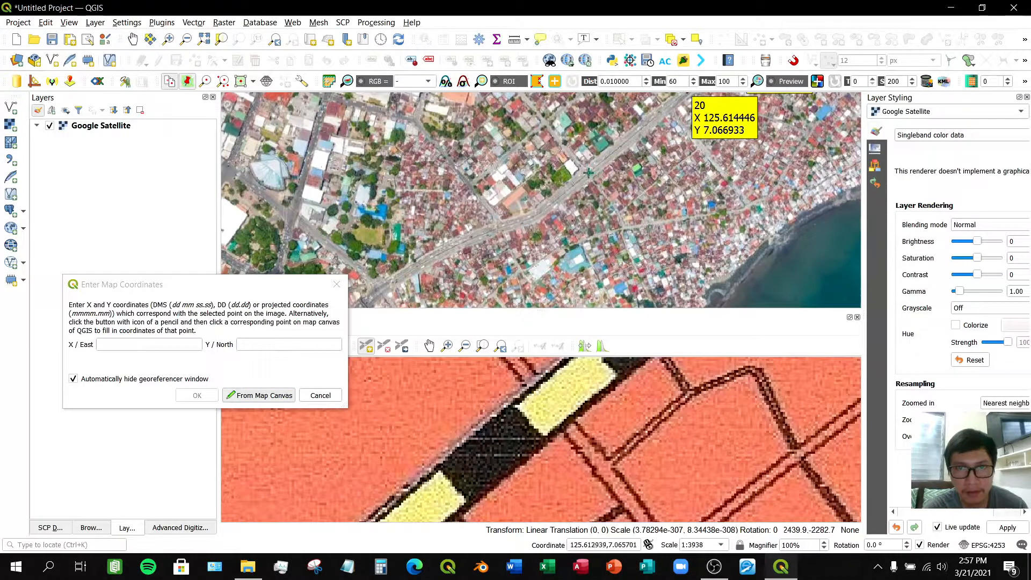
{"action": "scroll", "coordinate": [589, 172], "scroll_direction": "up", "scroll_amount": 3}
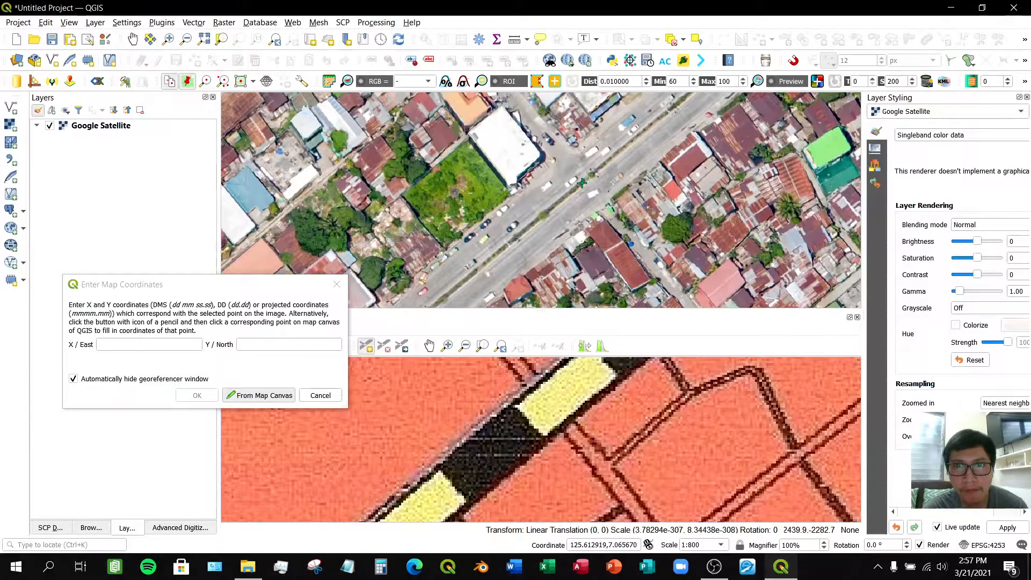
{"action": "left_click", "coordinate": [583, 182]}
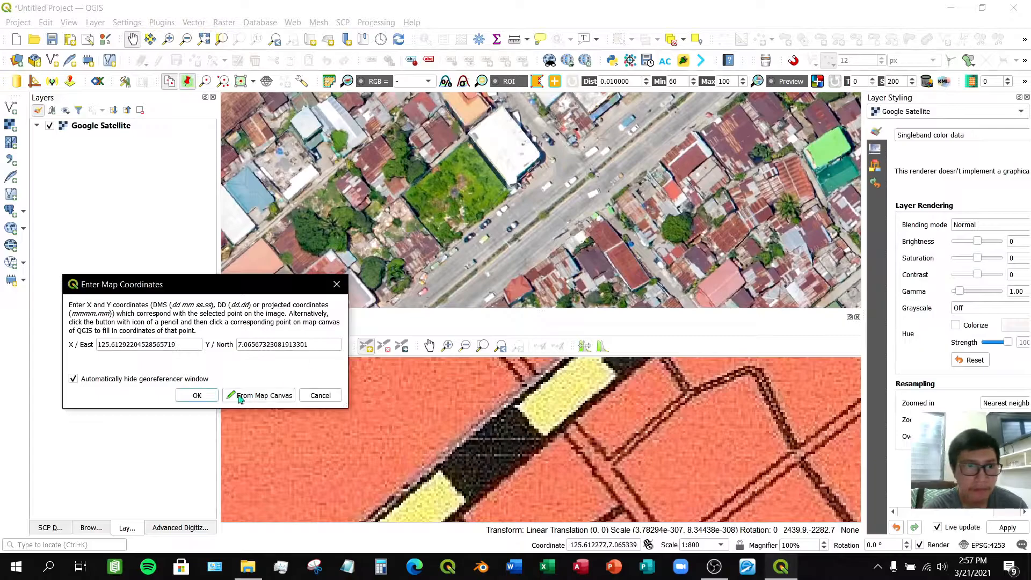
{"action": "left_click", "coordinate": [198, 396]}
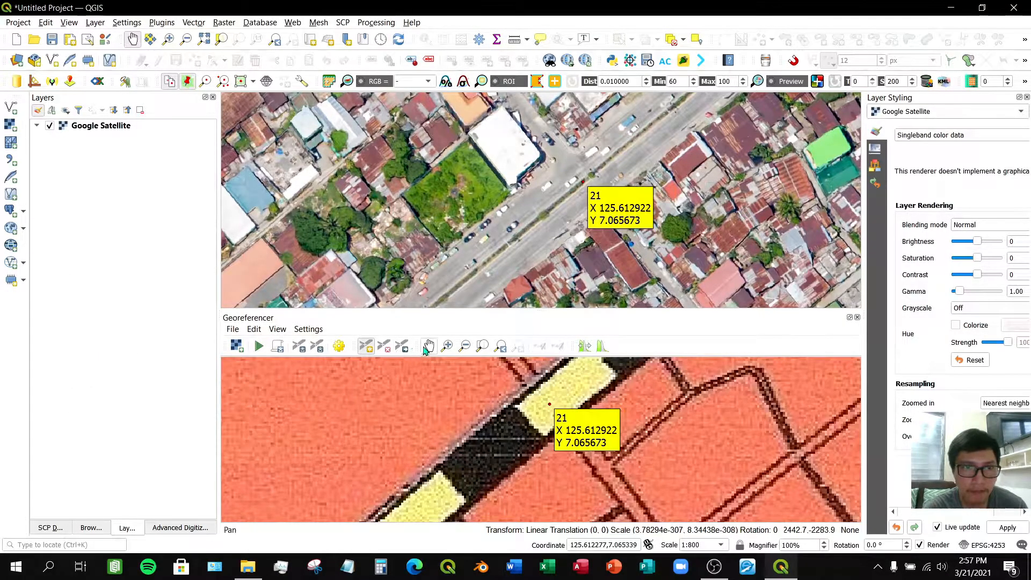
- Pan and zoom both maps further southwest along the highway past BRGY. 37 to locate another junction
{"action": "left_click_drag", "start_coordinate": [377, 491], "coordinate": [601, 391]}
{"action": "left_click_drag", "start_coordinate": [409, 472], "coordinate": [468, 463]}
{"action": "scroll", "coordinate": [515, 250], "scroll_direction": "down", "scroll_amount": 2}
{"action": "left_click_drag", "start_coordinate": [515, 249], "coordinate": [612, 151]}
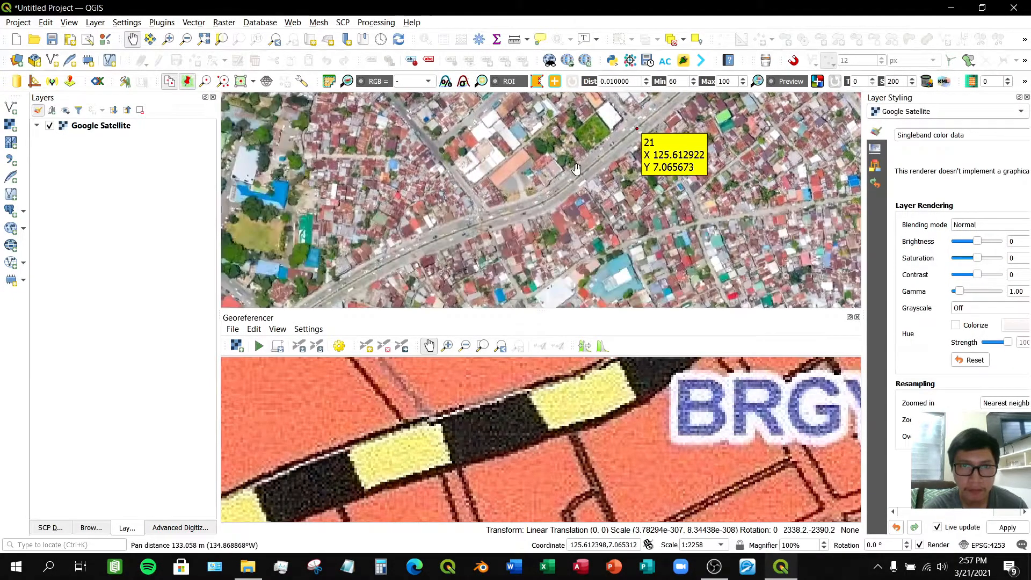
{"action": "left_click", "coordinate": [366, 345]}
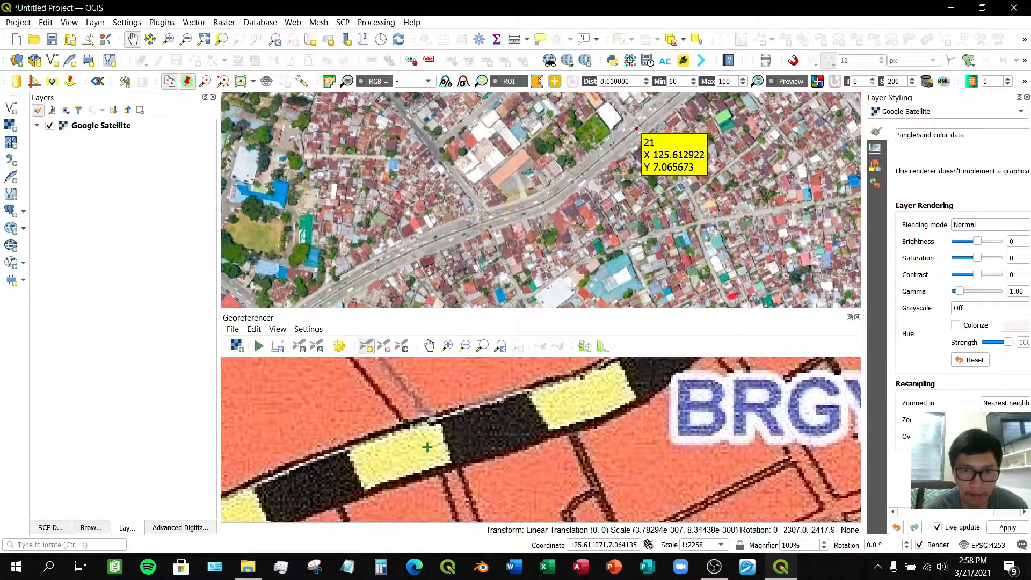
{"action": "scroll", "coordinate": [427, 447], "scroll_direction": "down", "scroll_amount": 3}
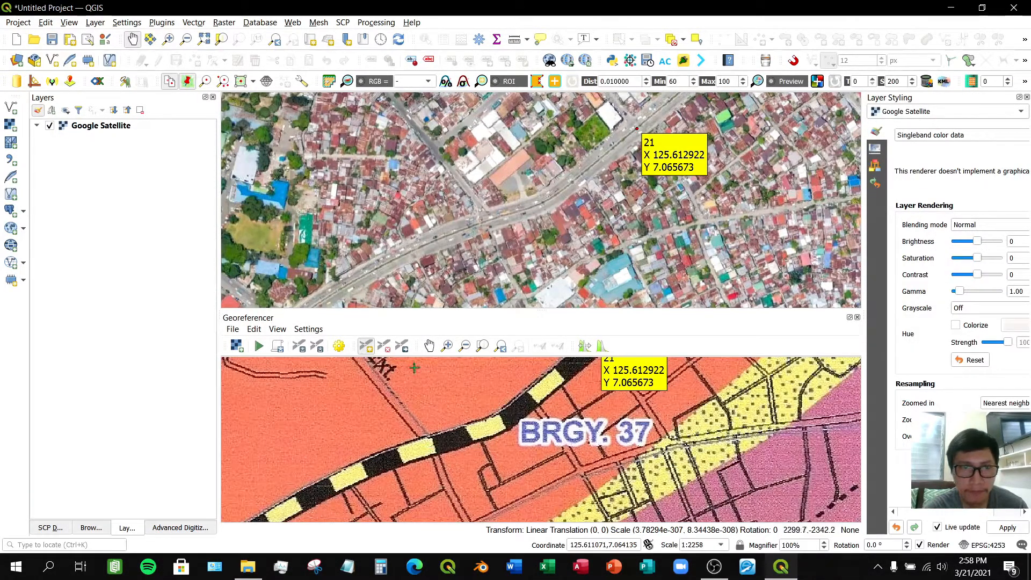
{"action": "left_click", "coordinate": [430, 346]}
{"action": "left_click_drag", "start_coordinate": [535, 401], "coordinate": [523, 384]}
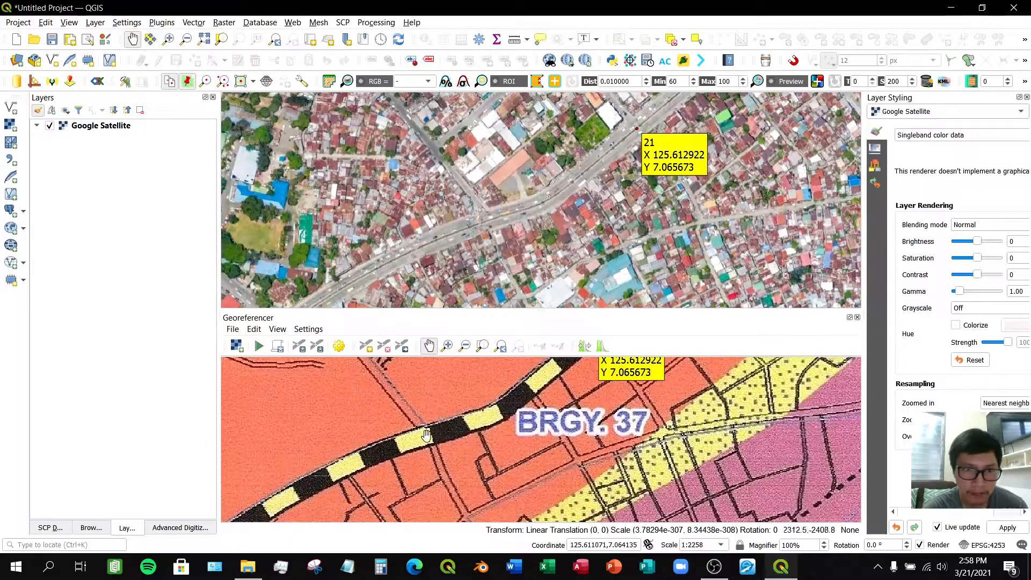
{"action": "scroll", "coordinate": [428, 428], "scroll_direction": "up", "scroll_amount": 1}
- Add a control point where a side street meets the highway west of BRGY. 37, matching it on the satellite map
{"action": "left_click", "coordinate": [370, 349]}
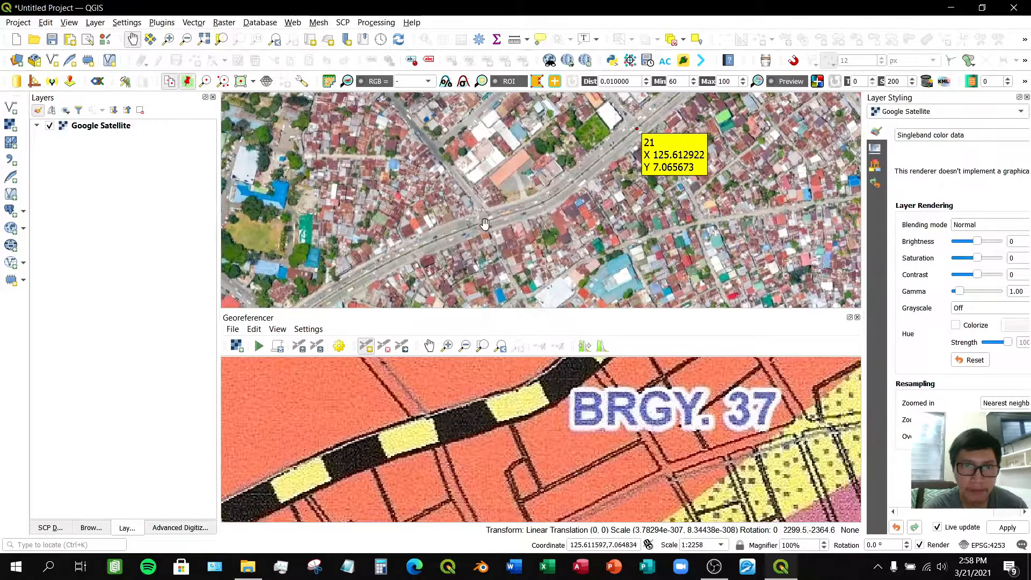
{"action": "left_click", "coordinate": [428, 430]}
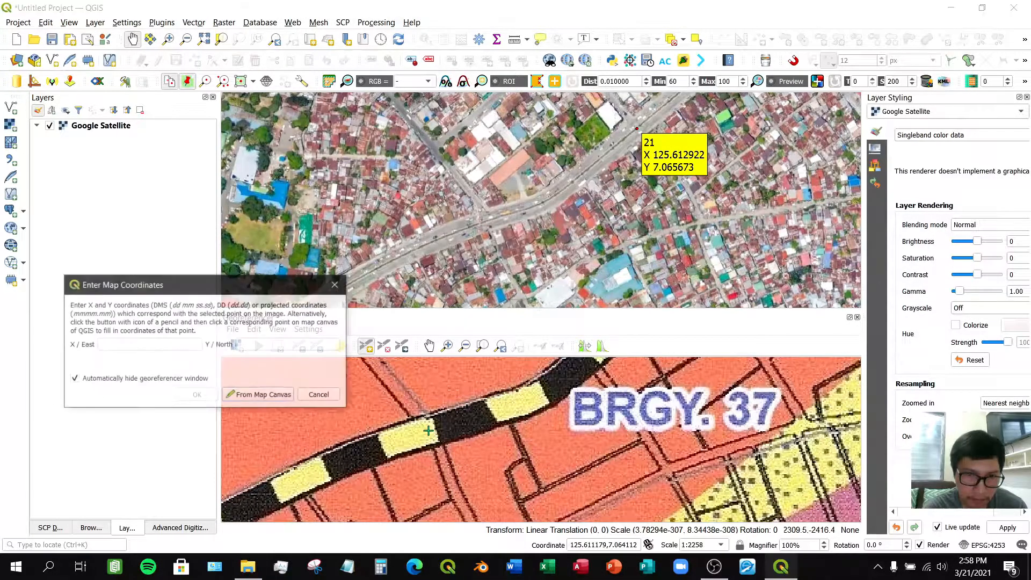
{"action": "left_click", "coordinate": [263, 398]}
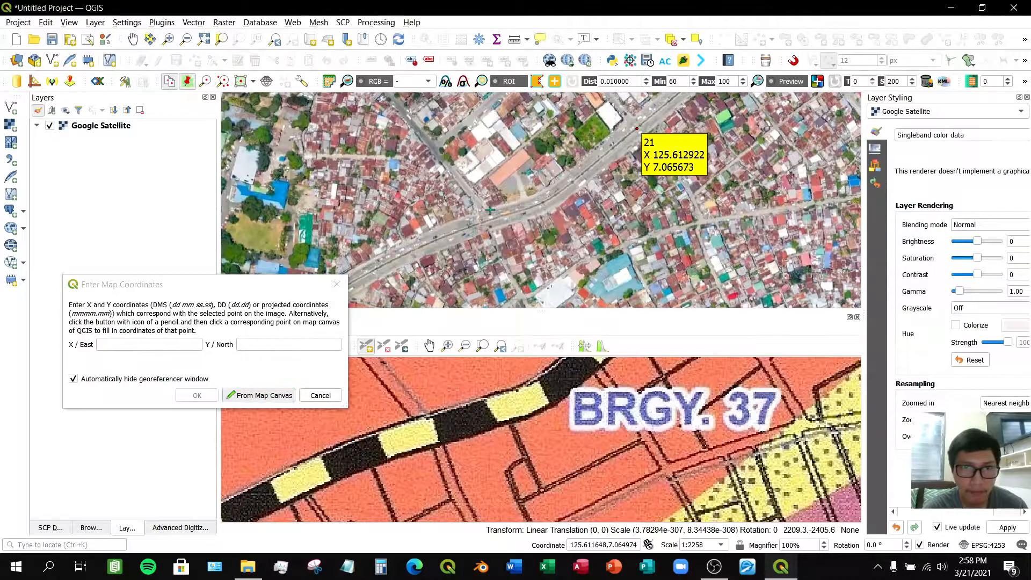
{"action": "scroll", "coordinate": [491, 220], "scroll_direction": "down", "scroll_amount": 1}
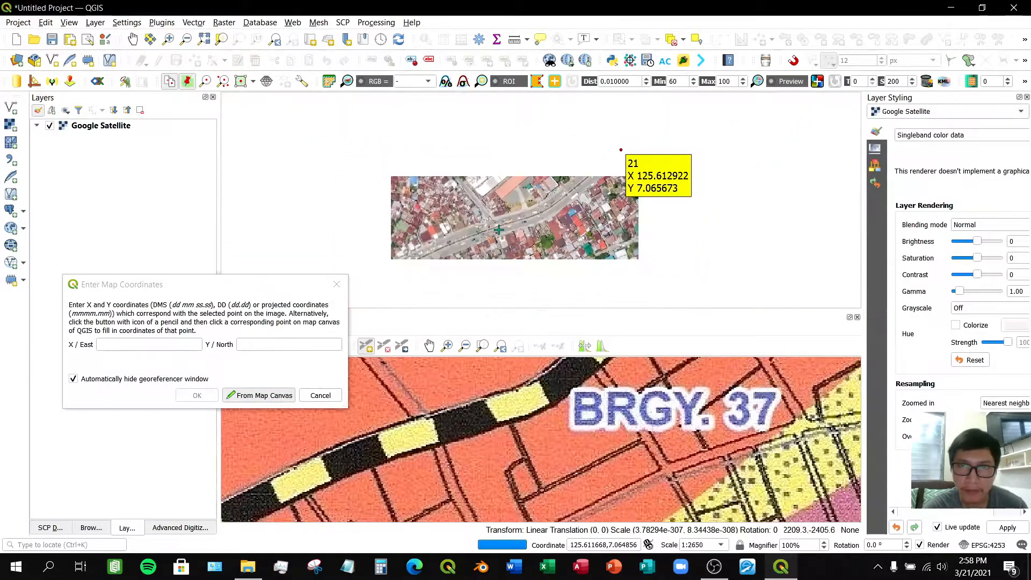
{"action": "scroll", "coordinate": [499, 230], "scroll_direction": "up", "scroll_amount": 6}
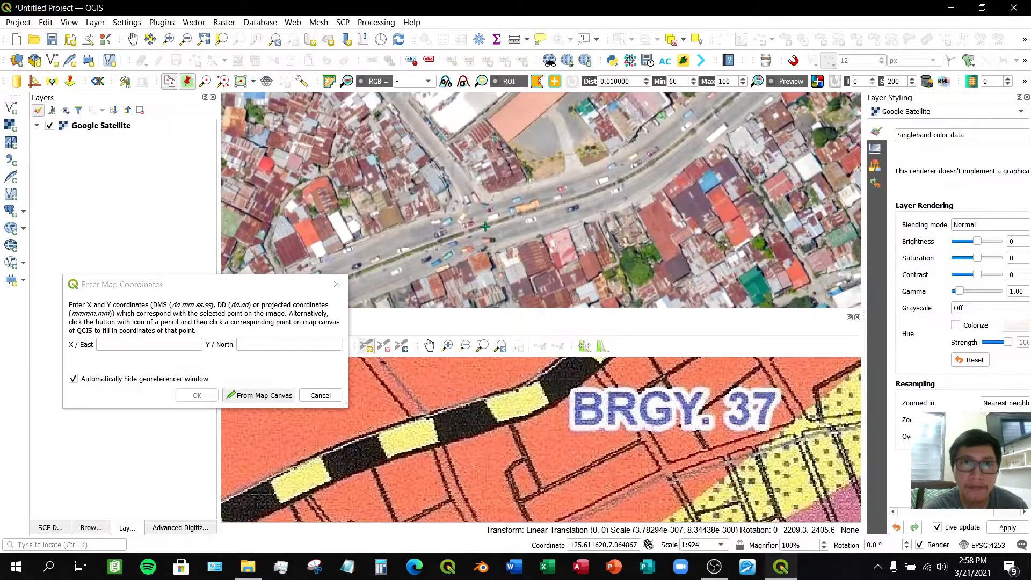
{"action": "left_click", "coordinate": [485, 224]}
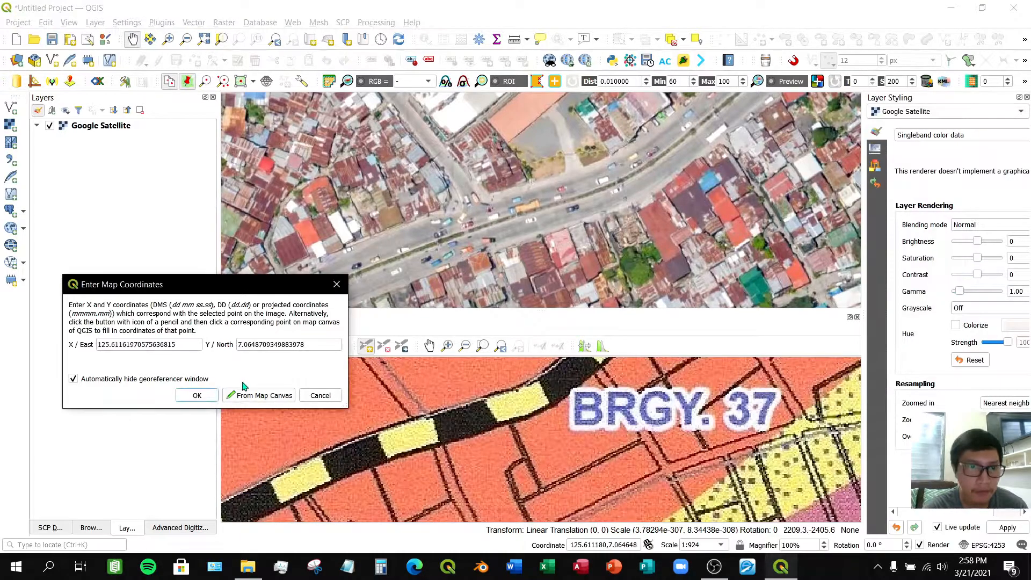
{"action": "left_click", "coordinate": [197, 395]}
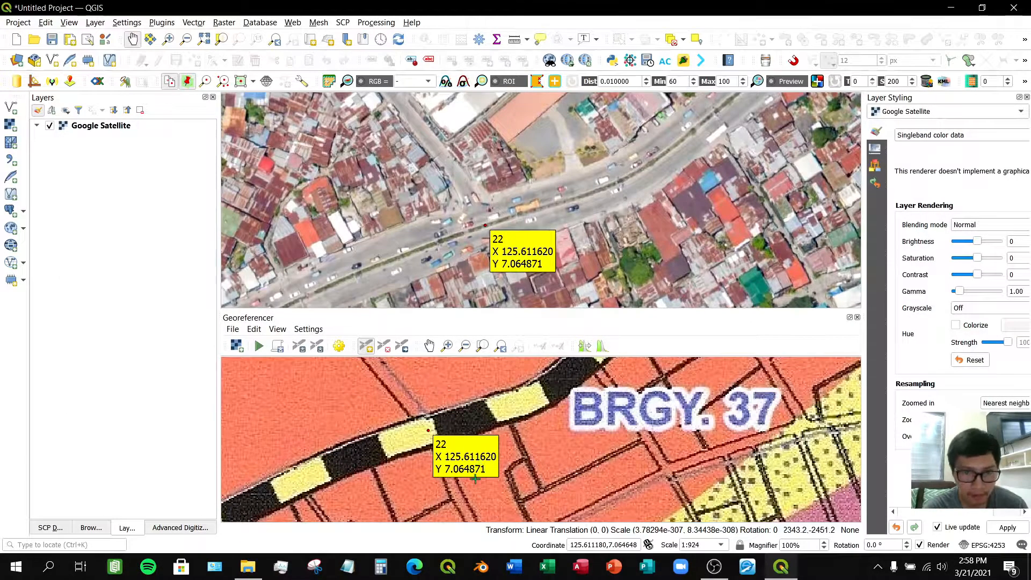
- Pan and zoom both maps toward the roundabout near BRGY. 39 and the PR015 circle
{"action": "scroll", "coordinate": [474, 478], "scroll_direction": "down", "scroll_amount": 2}
{"action": "left_click", "coordinate": [429, 346]}
{"action": "left_click_drag", "start_coordinate": [424, 475], "coordinate": [585, 380]}
{"action": "mouse_move", "coordinate": [491, 480]}
{"action": "left_mouse_down"}
{"action": "mouse_move", "coordinate": [501, 444]}
{"action": "mouse_move", "coordinate": [495, 460]}
{"action": "left_mouse_up"}
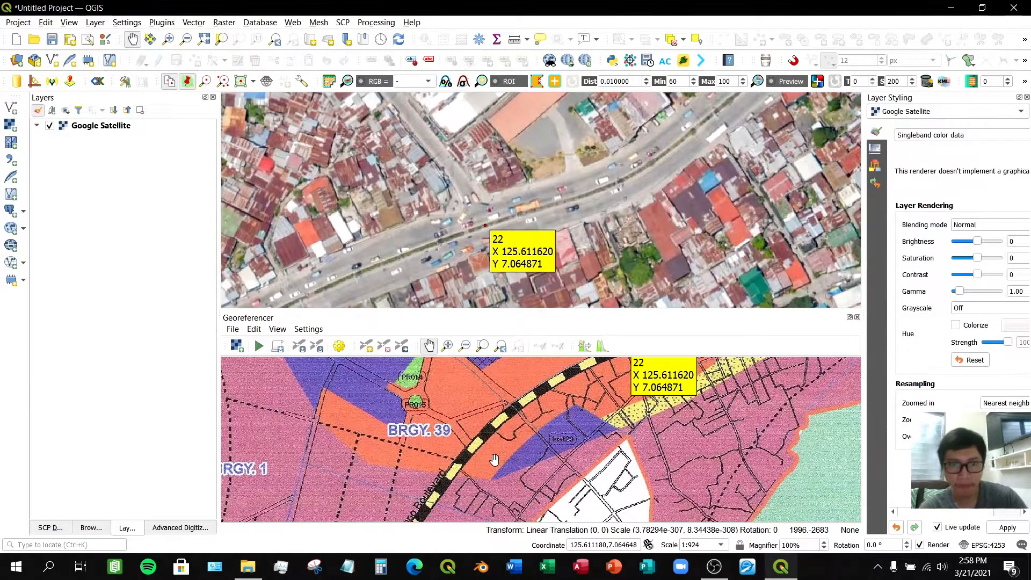
{"action": "scroll", "coordinate": [489, 240], "scroll_direction": "down", "scroll_amount": 2}
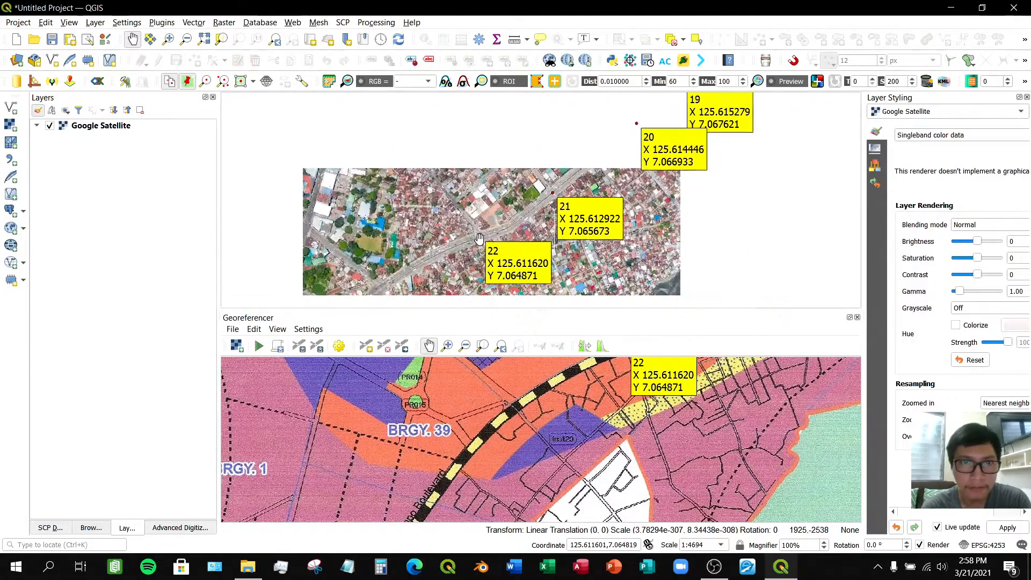
{"action": "left_click_drag", "start_coordinate": [420, 254], "coordinate": [538, 178]}
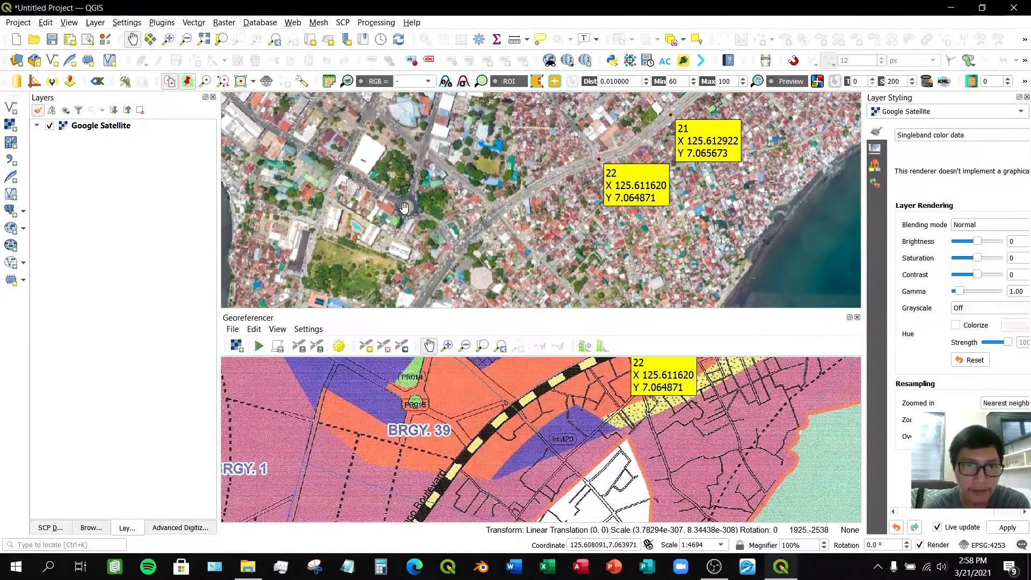
{"action": "scroll", "coordinate": [408, 207], "scroll_direction": "up", "scroll_amount": 2}
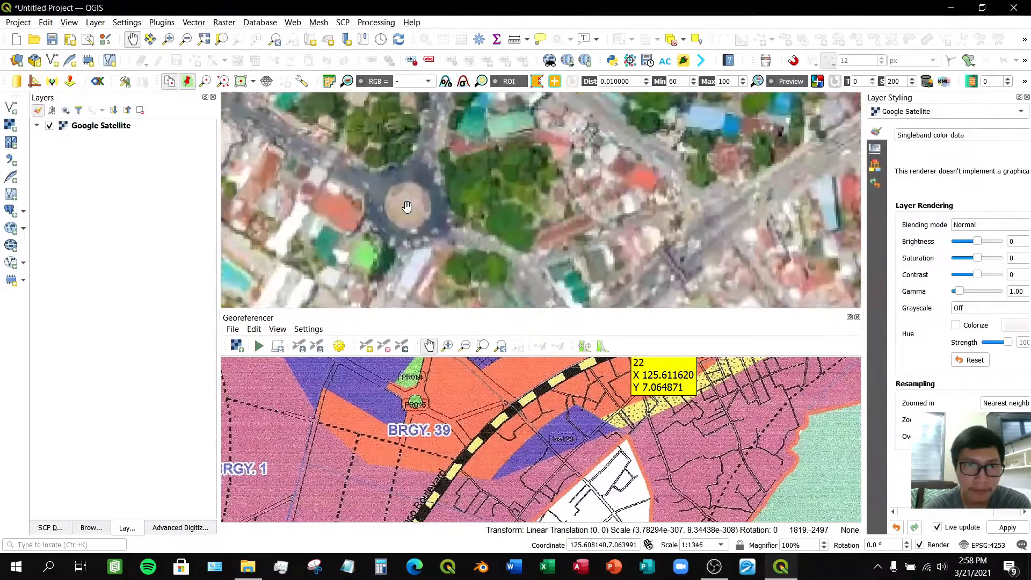
{"action": "scroll", "coordinate": [419, 402], "scroll_direction": "up", "scroll_amount": 3}
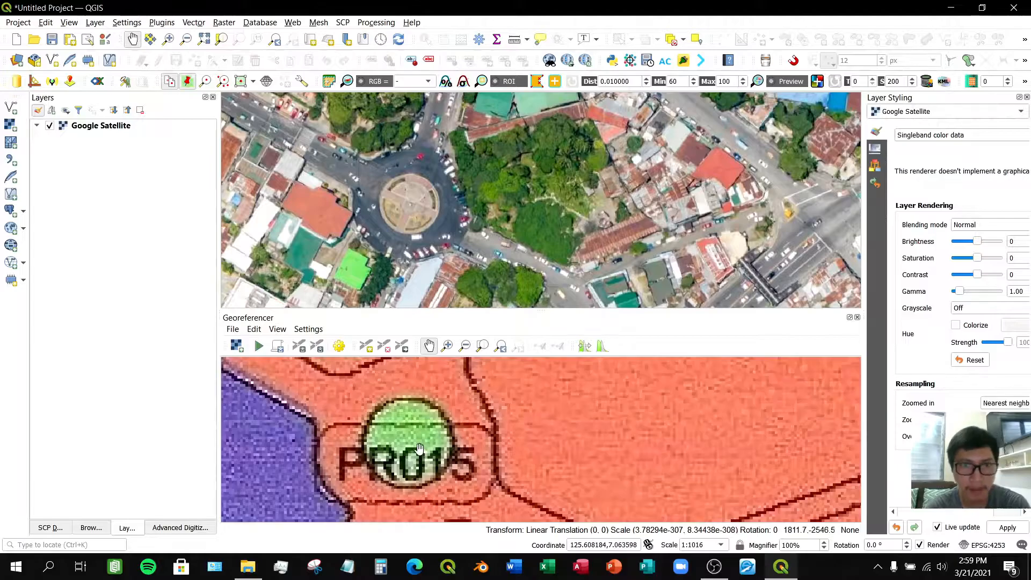
- Add a control point at the centre of the PR015 circle, matching it to the centre of the roundabout on the satellite map
{"action": "left_click", "coordinate": [368, 351]}
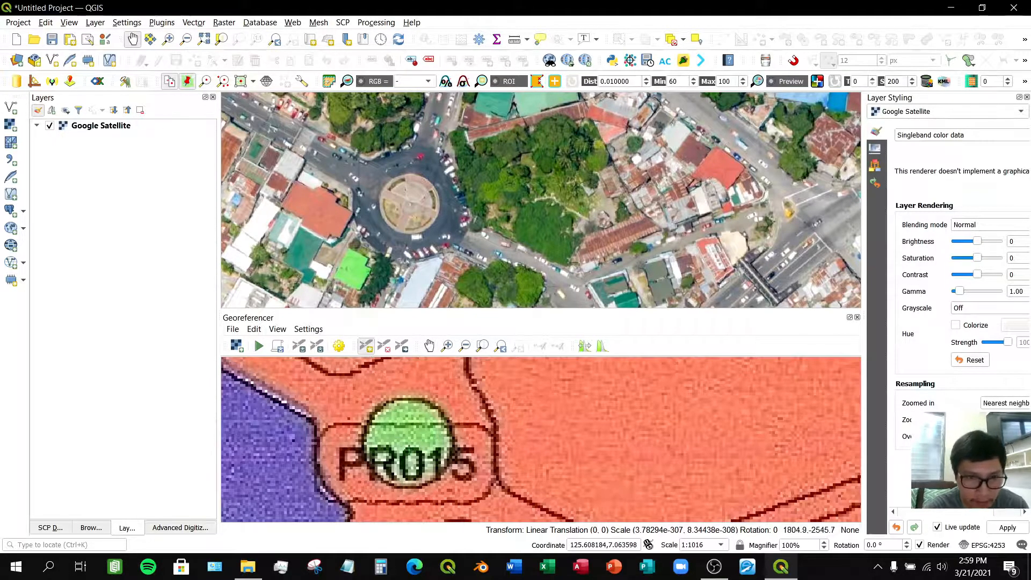
{"action": "left_click", "coordinate": [409, 441]}
{"action": "left_click", "coordinate": [272, 400]}
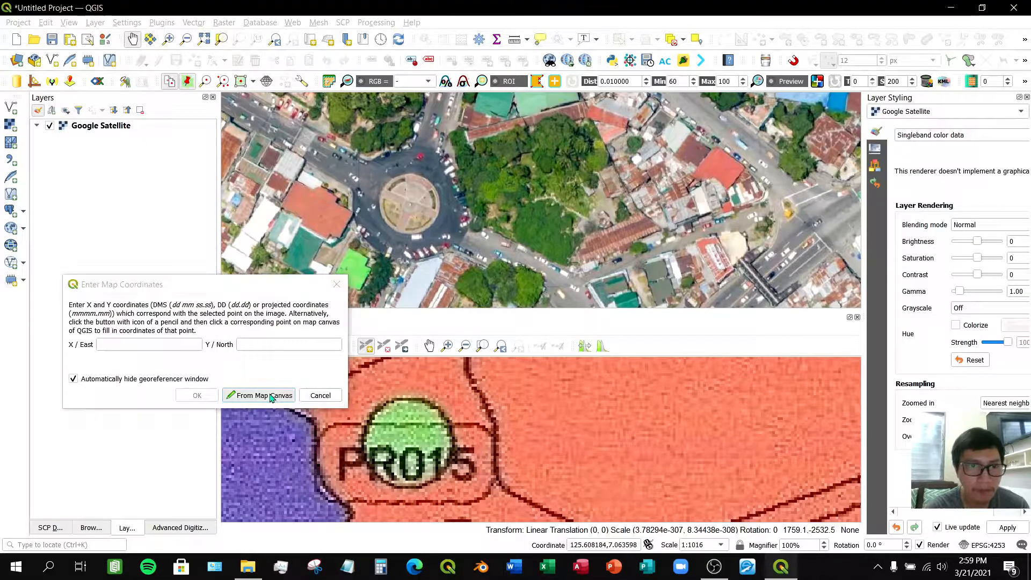
{"action": "scroll", "coordinate": [407, 202], "scroll_direction": "up", "scroll_amount": 2}
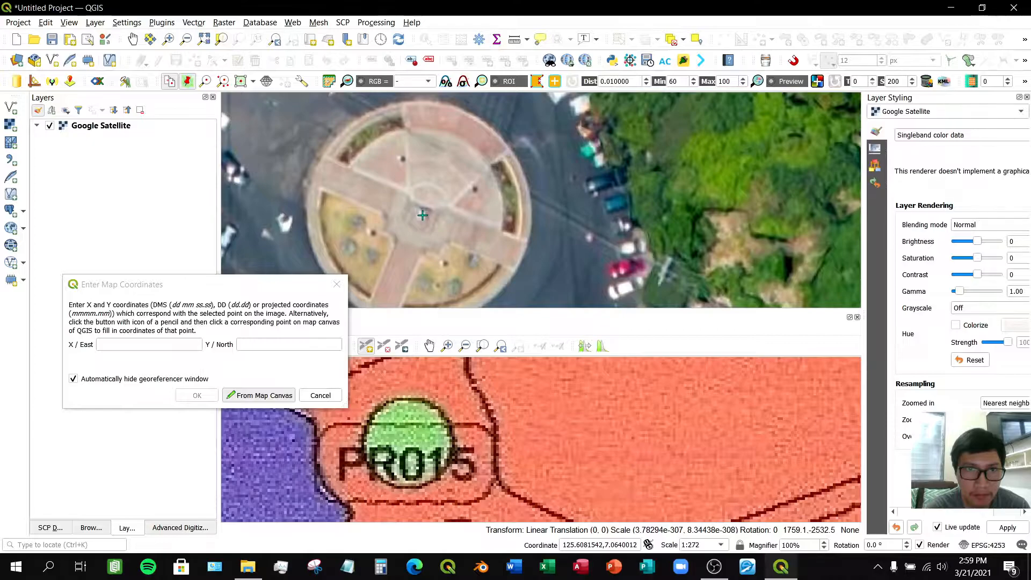
{"action": "left_click", "coordinate": [423, 214]}
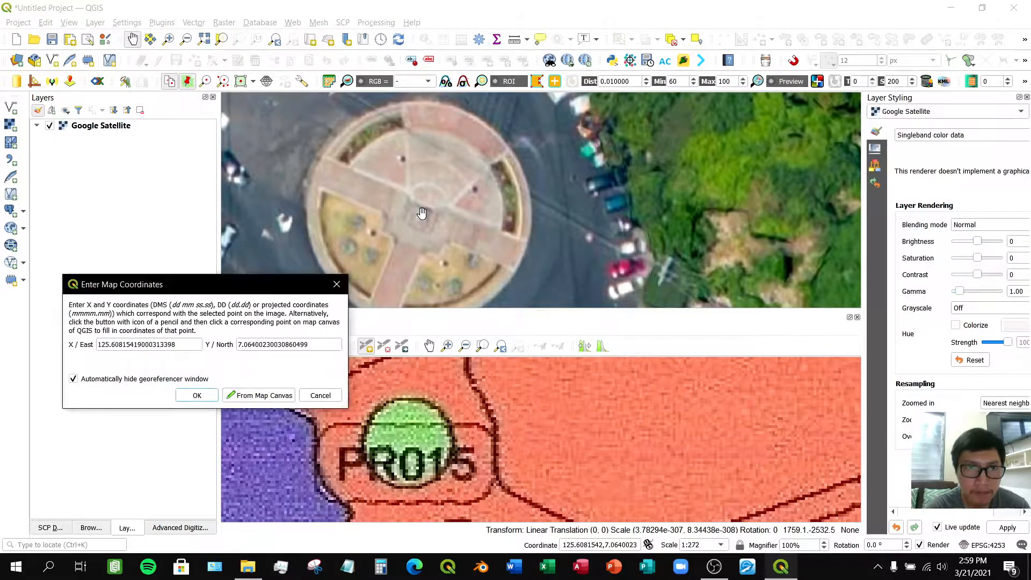
{"action": "left_click", "coordinate": [197, 395]}
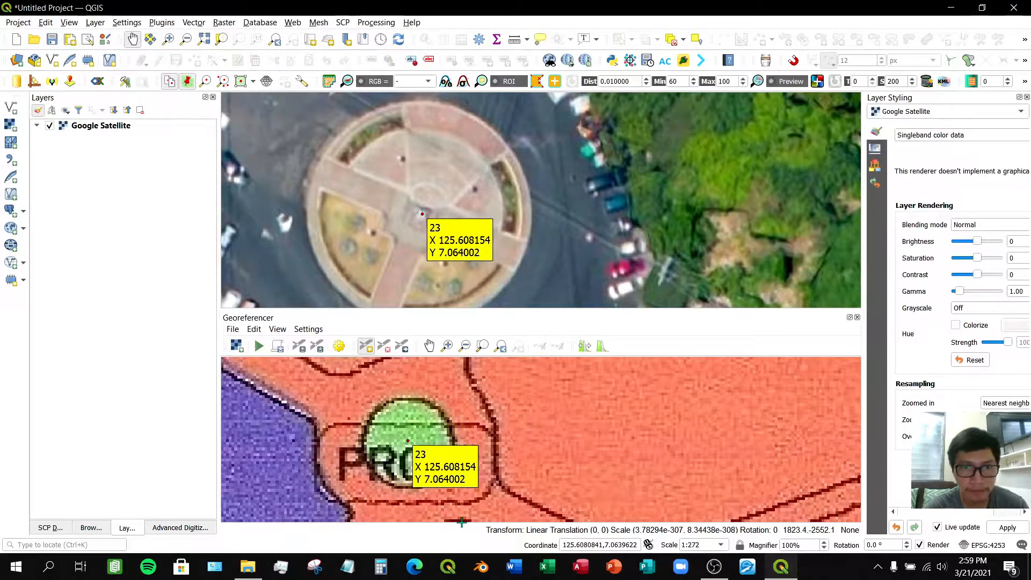
- Pan and zoom both maps southwest along the highway to where it crosses the river on the bridge
{"action": "scroll", "coordinate": [492, 445], "scroll_direction": "down", "scroll_amount": 3}
{"action": "scroll", "coordinate": [510, 270], "scroll_direction": "down", "scroll_amount": 2}
{"action": "scroll", "coordinate": [511, 270], "scroll_direction": "down", "scroll_amount": 2}
{"action": "left_click", "coordinate": [486, 403]}
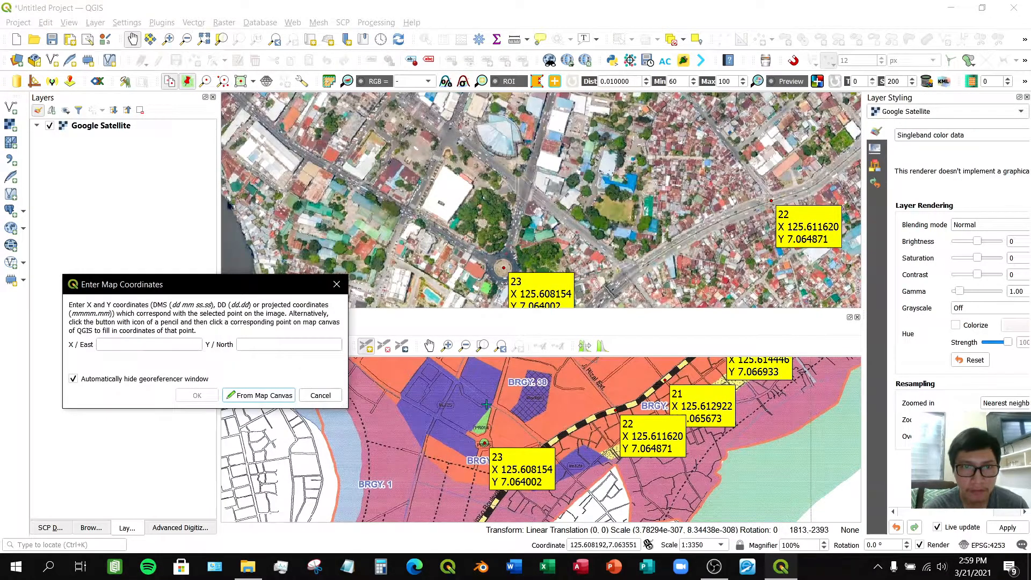
{"action": "left_click", "coordinate": [303, 399]}
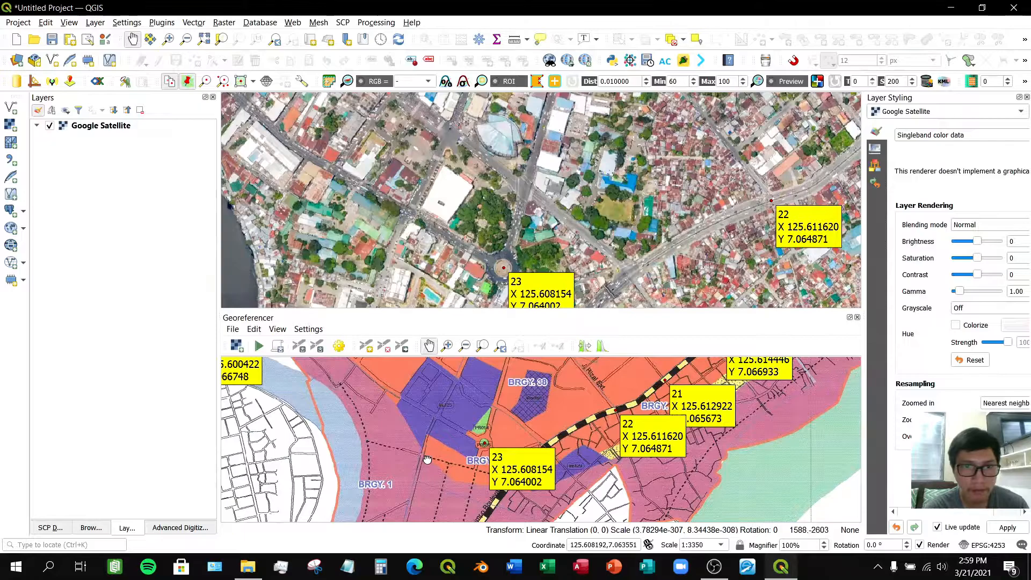
{"action": "scroll", "coordinate": [427, 460], "scroll_direction": "down", "scroll_amount": 1}
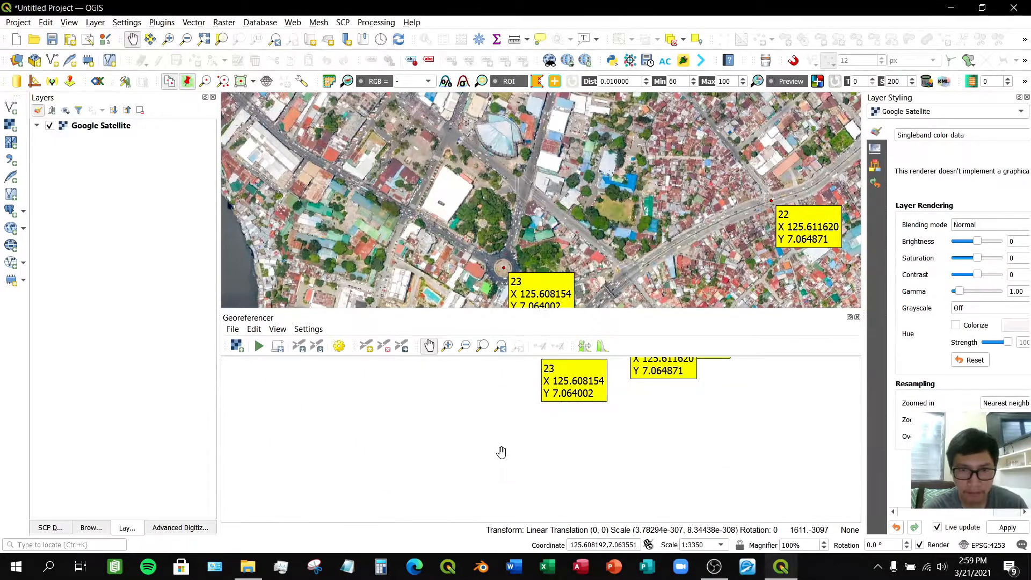
{"action": "left_click_drag", "start_coordinate": [523, 425], "coordinate": [505, 446]}
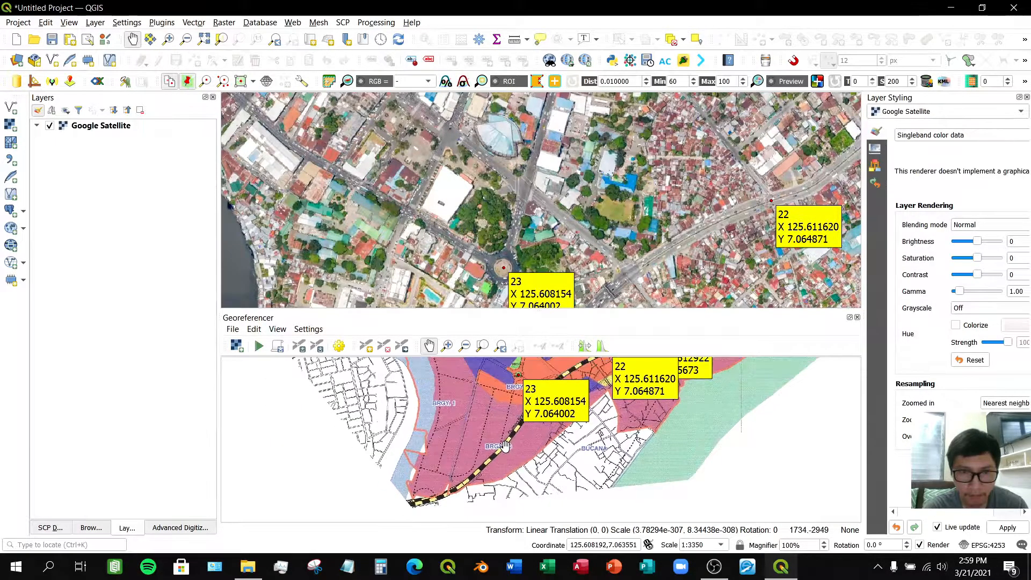
{"action": "scroll", "coordinate": [461, 491], "scroll_direction": "down", "scroll_amount": 1}
{"action": "left_click_drag", "start_coordinate": [461, 491], "coordinate": [495, 454]}
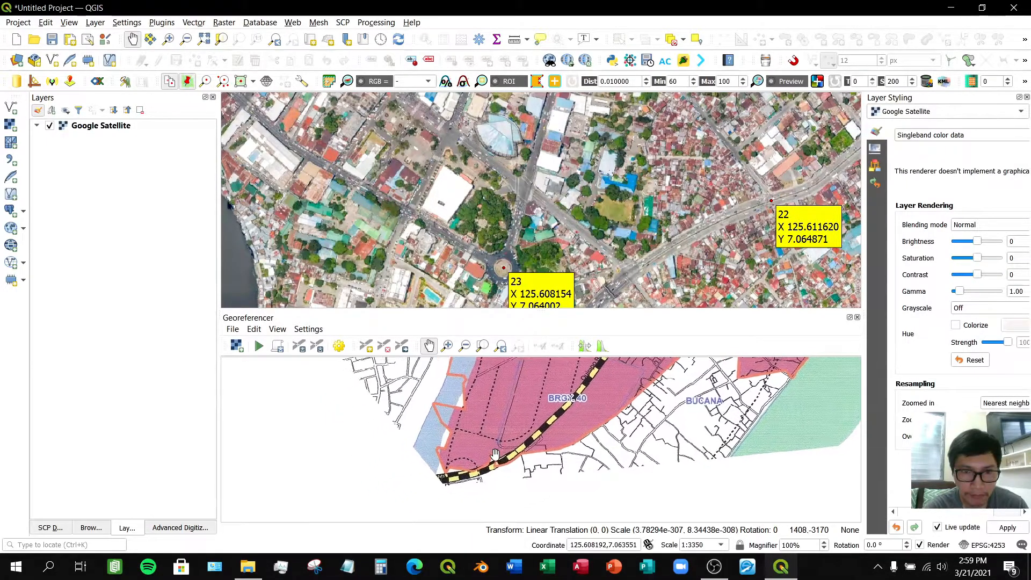
{"action": "scroll", "coordinate": [435, 481], "scroll_direction": "up", "scroll_amount": 2}
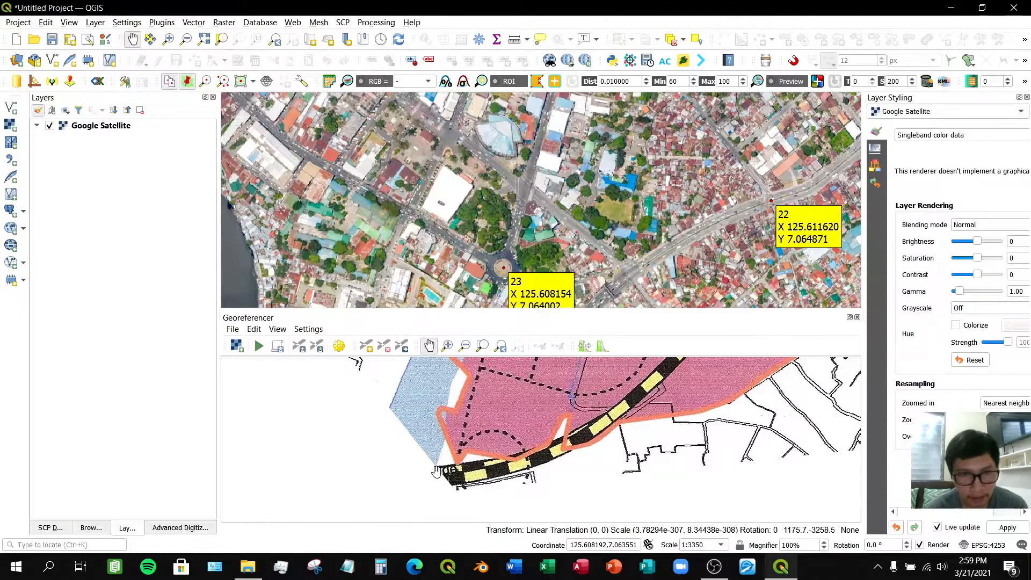
{"action": "left_click_drag", "start_coordinate": [495, 236], "coordinate": [569, 153]}
{"action": "left_click_drag", "start_coordinate": [480, 254], "coordinate": [533, 140]}
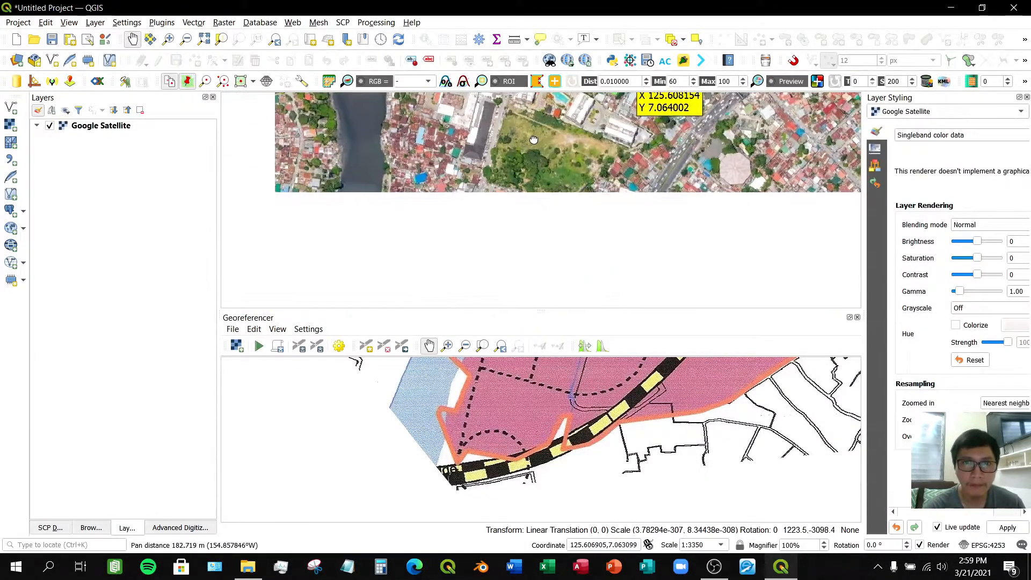
{"action": "left_click_drag", "start_coordinate": [522, 259], "coordinate": [558, 159]}
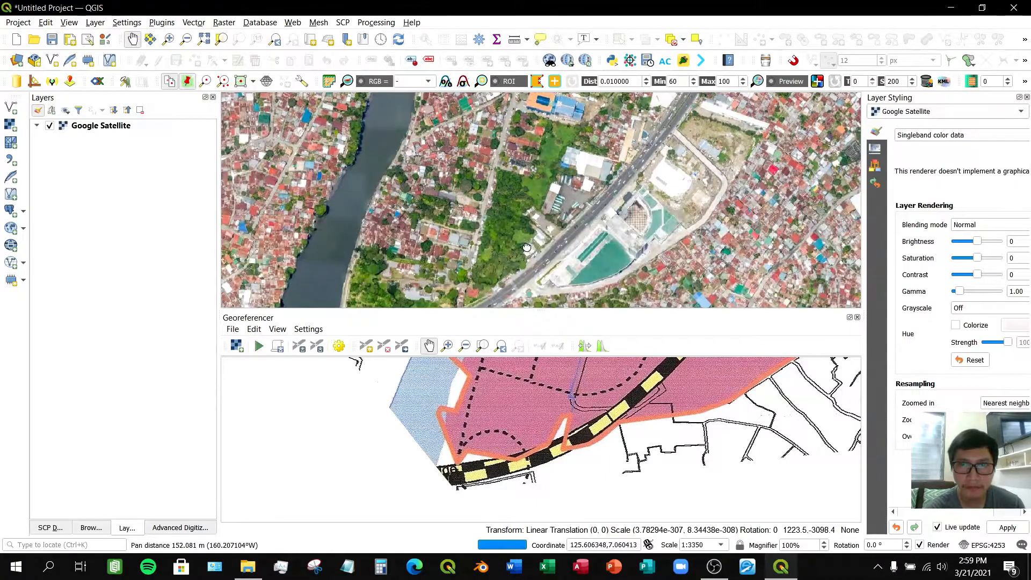
{"action": "left_click_drag", "start_coordinate": [527, 245], "coordinate": [623, 192]}
{"action": "left_click_drag", "start_coordinate": [438, 271], "coordinate": [441, 237]}
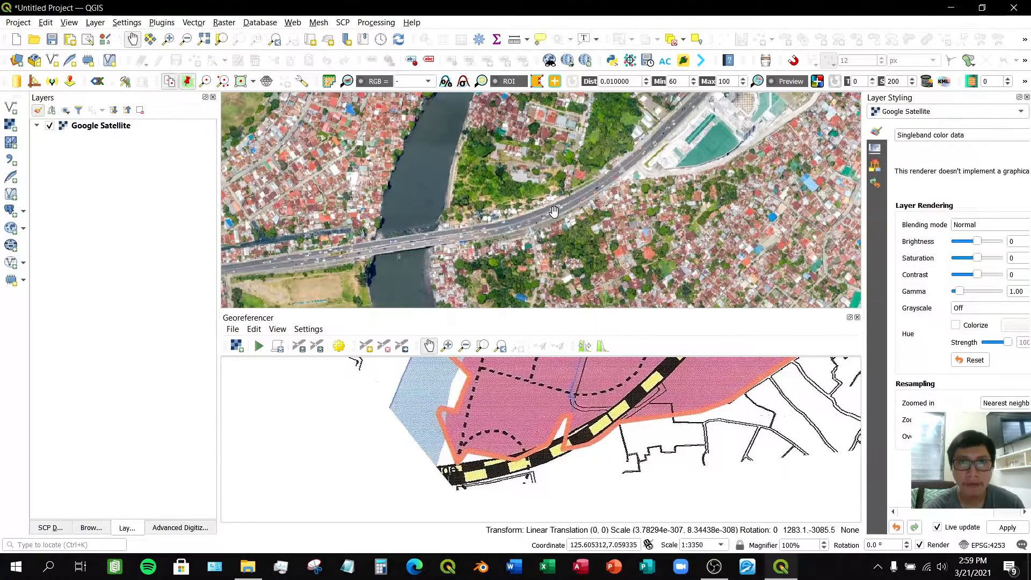
{"action": "scroll", "coordinate": [443, 243], "scroll_direction": "up", "scroll_amount": 2}
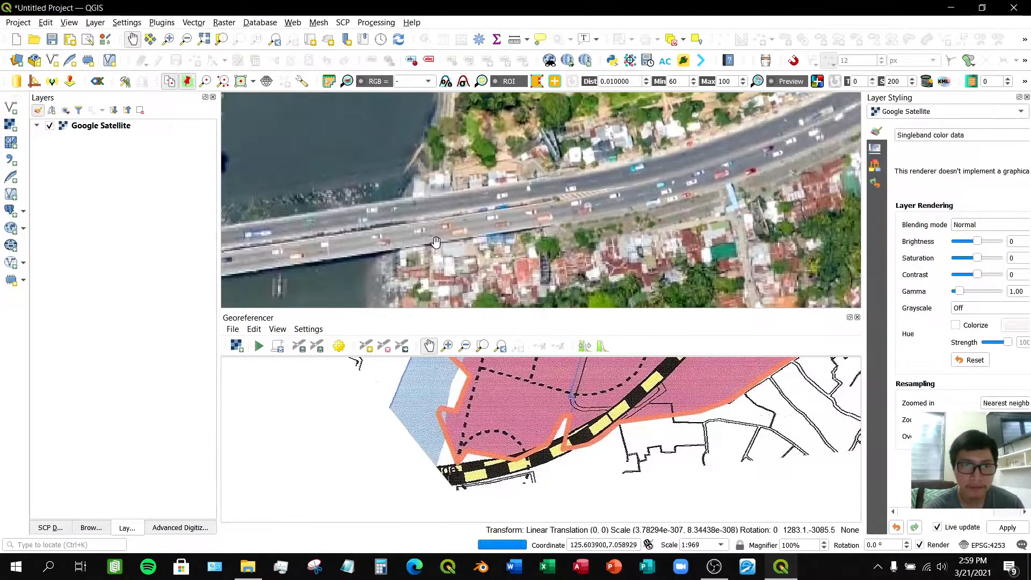
{"action": "scroll", "coordinate": [449, 475], "scroll_direction": "up", "scroll_amount": 2}
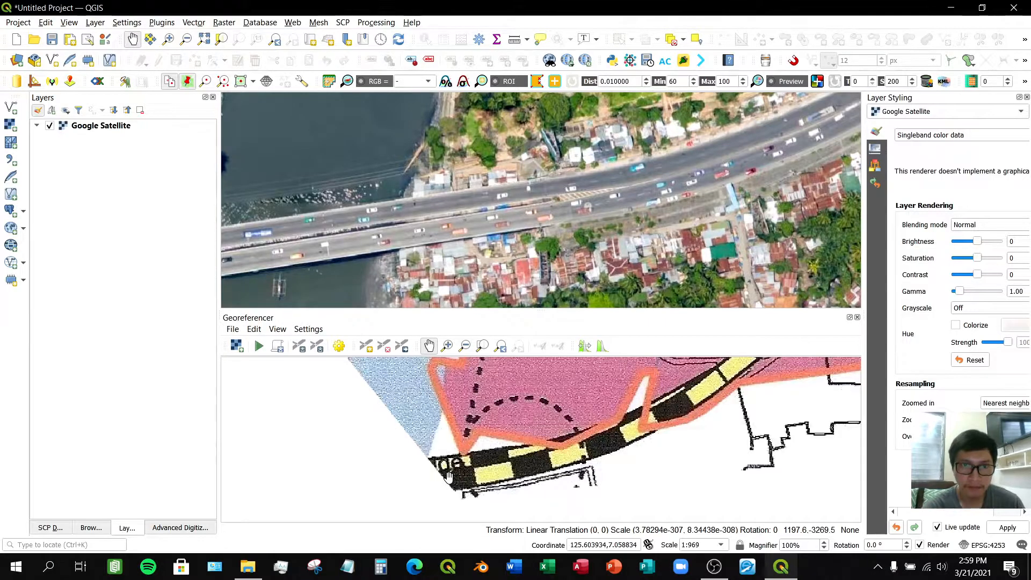
- Add a control point at the highway's east end of the river bridge, matching it on the satellite map
{"action": "left_click", "coordinate": [365, 347]}
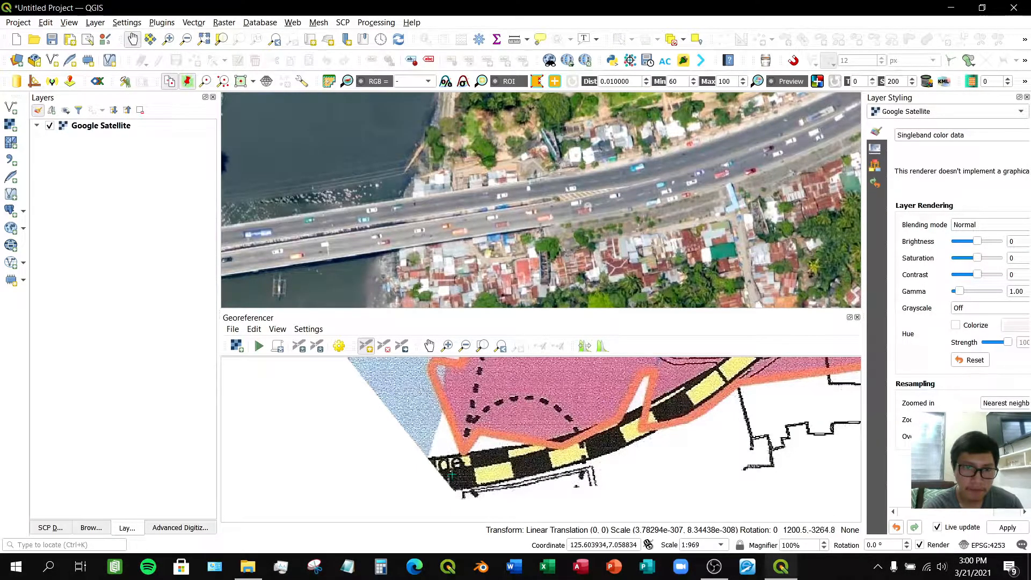
{"action": "left_click", "coordinate": [452, 474]}
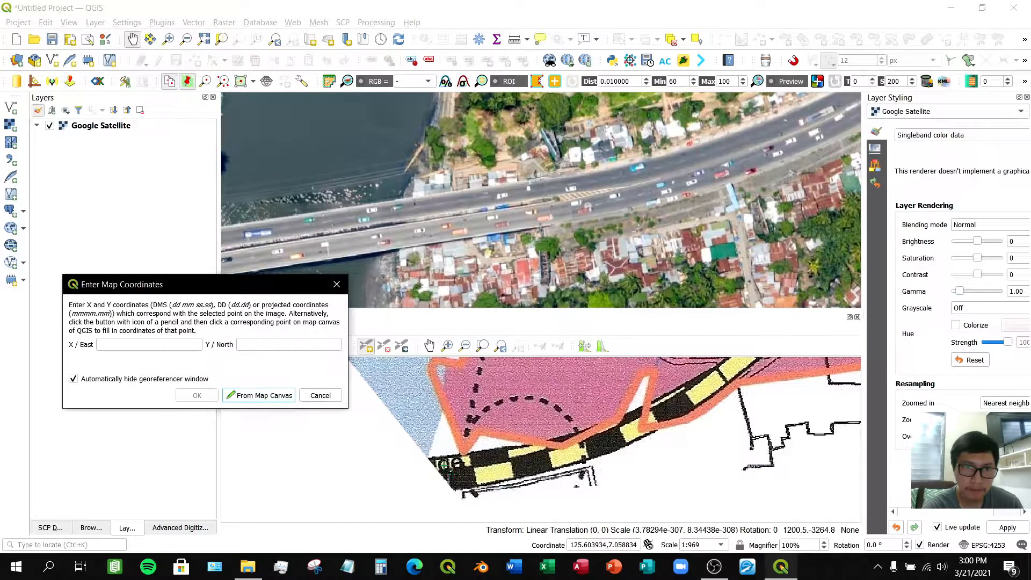
{"action": "left_click", "coordinate": [235, 394]}
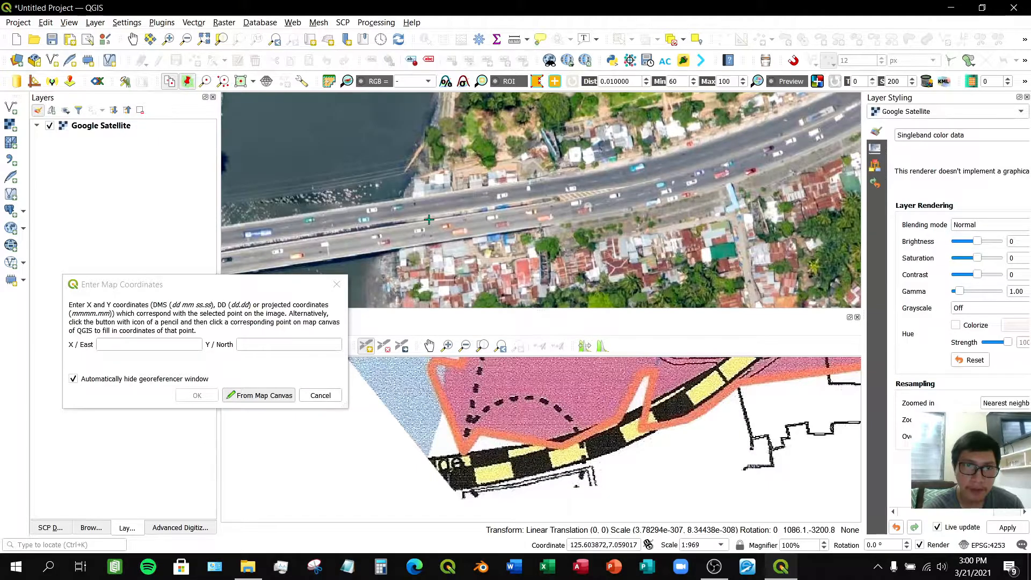
{"action": "left_click", "coordinate": [429, 219]}
{"action": "left_click", "coordinate": [200, 396]}
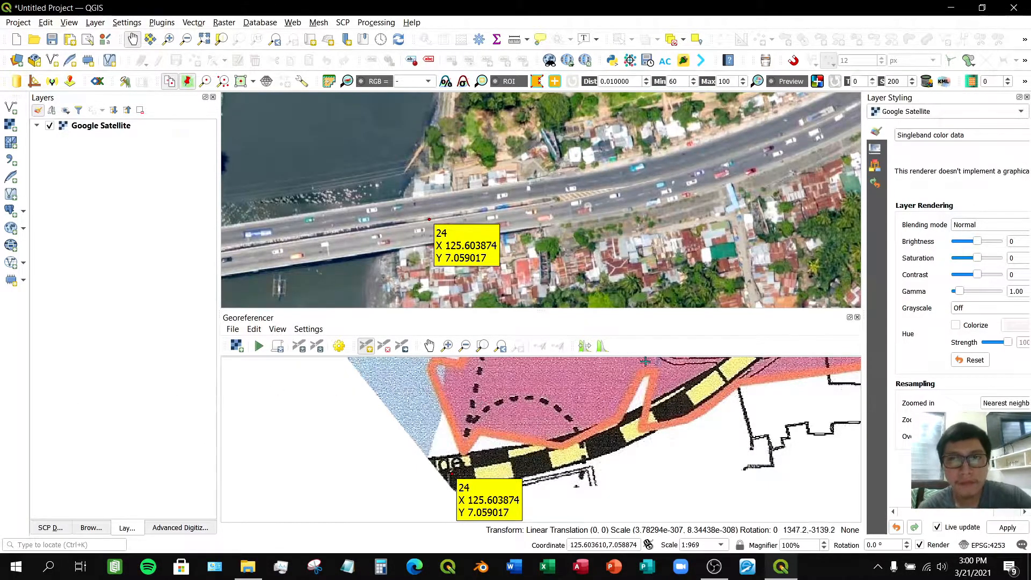
- Zoom out both maps to review the spread of all placed control points
{"action": "left_click", "coordinate": [483, 347]}
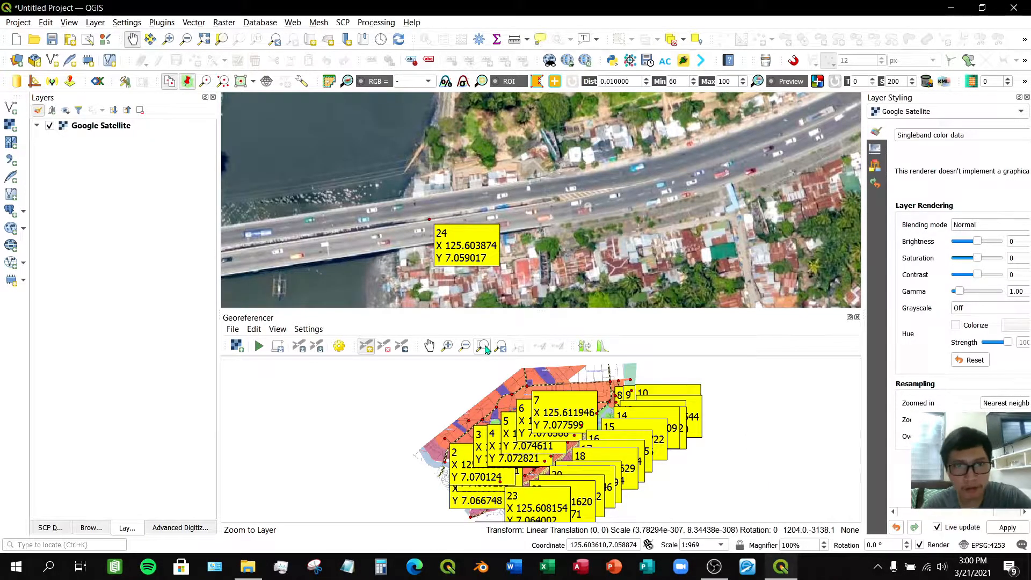
{"action": "left_click", "coordinate": [518, 468]}
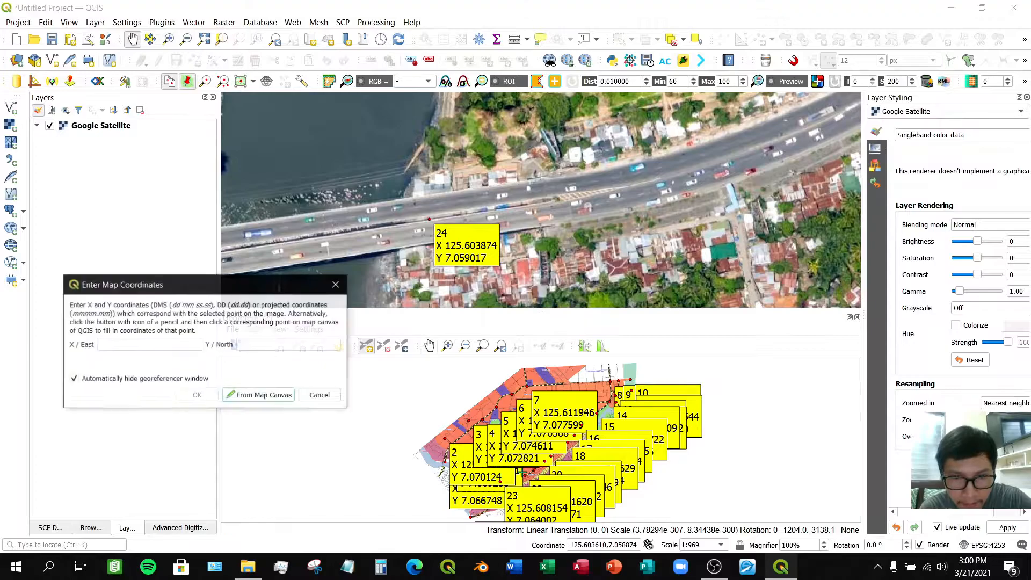
{"action": "left_click", "coordinate": [317, 397]}
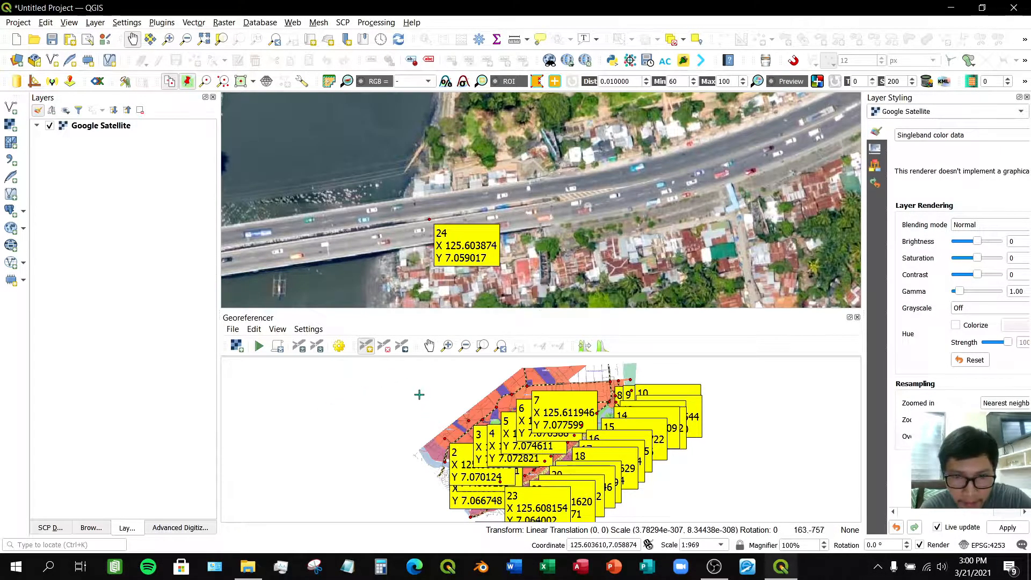
{"action": "left_click", "coordinate": [430, 346]}
{"action": "left_click_drag", "start_coordinate": [436, 444], "coordinate": [435, 413]}
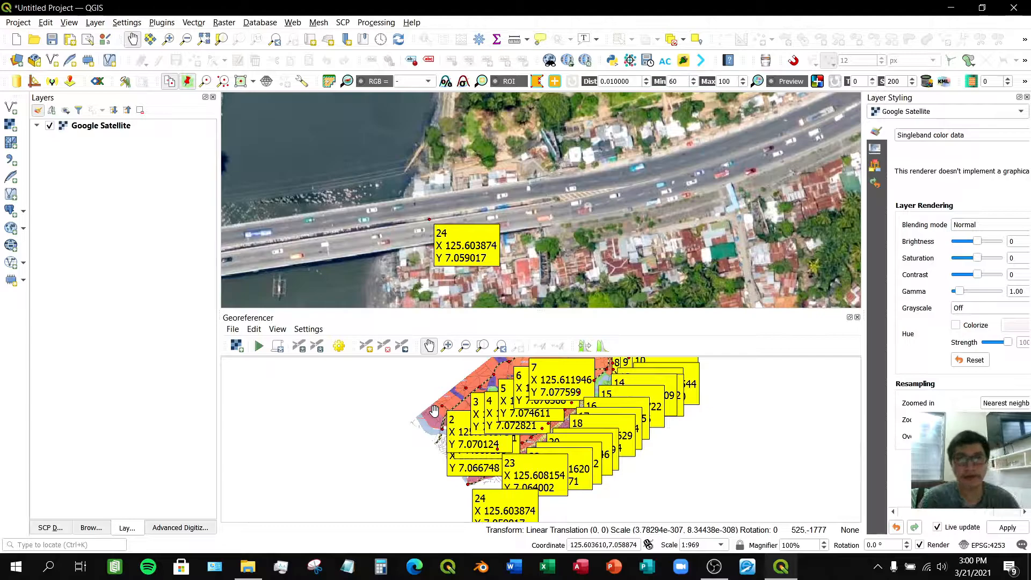
{"action": "scroll", "coordinate": [500, 206], "scroll_direction": "down", "scroll_amount": 2}
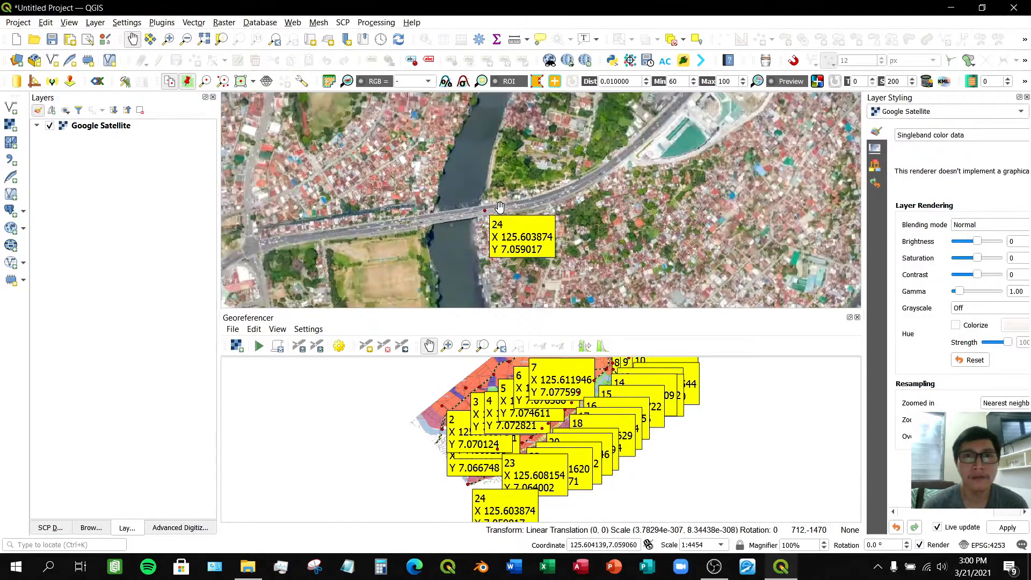
{"action": "scroll", "coordinate": [500, 207], "scroll_direction": "down", "scroll_amount": 1}
{"action": "left_click_drag", "start_coordinate": [555, 168], "coordinate": [509, 227]}
{"action": "scroll", "coordinate": [508, 227], "scroll_direction": "down", "scroll_amount": 1}
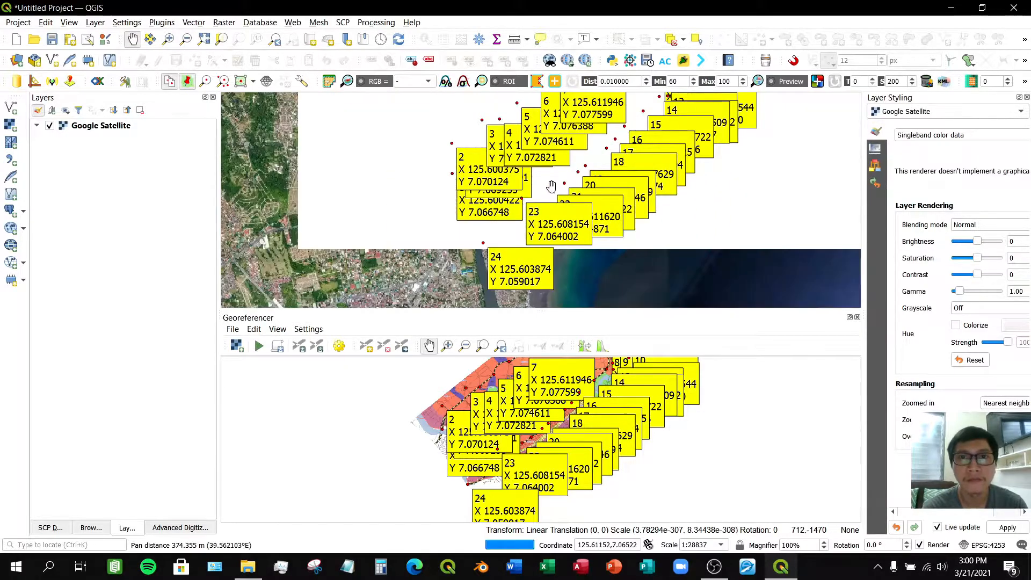
{"action": "left_click_drag", "start_coordinate": [552, 185], "coordinate": [508, 219]}
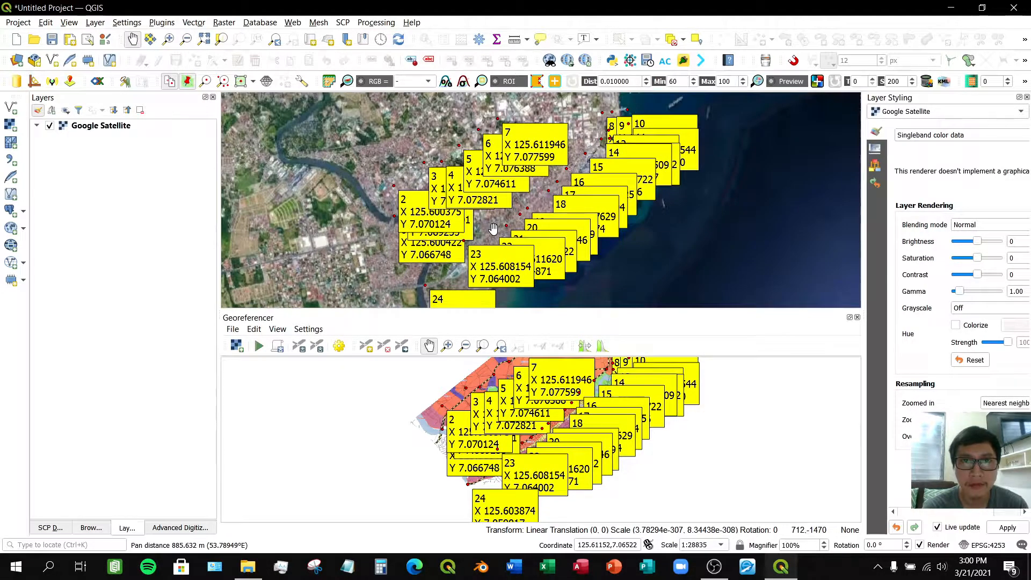
{"action": "scroll", "coordinate": [493, 229], "scroll_direction": "down", "scroll_amount": 1}
{"action": "scroll", "coordinate": [493, 229], "scroll_direction": "up", "scroll_amount": 1}
{"action": "left_click_drag", "start_coordinate": [492, 229], "coordinate": [547, 182]}
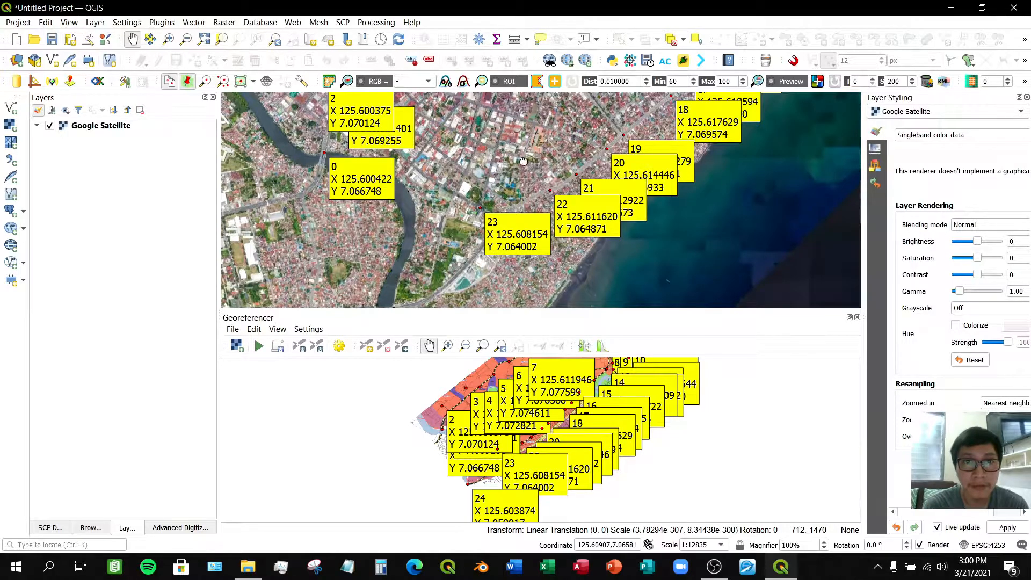
{"action": "left_click_drag", "start_coordinate": [498, 171], "coordinate": [577, 141]}
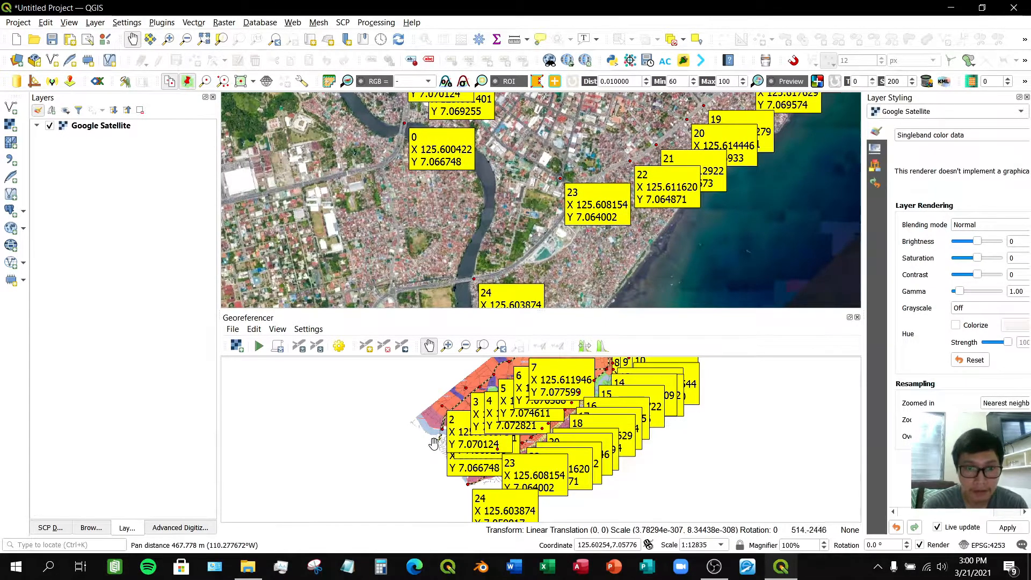
{"action": "left_click", "coordinate": [448, 347]}
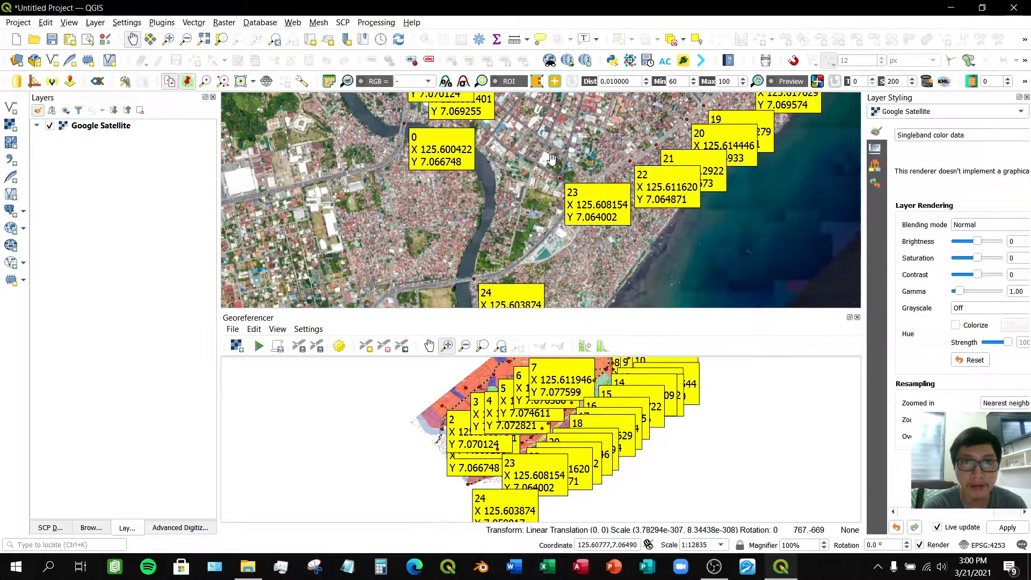
{"action": "mouse_move", "coordinate": [556, 156]}
{"action": "left_mouse_down"}
{"action": "mouse_move", "coordinate": [504, 157]}
{"action": "mouse_move", "coordinate": [533, 175]}
{"action": "mouse_move", "coordinate": [540, 160]}
{"action": "left_mouse_up"}
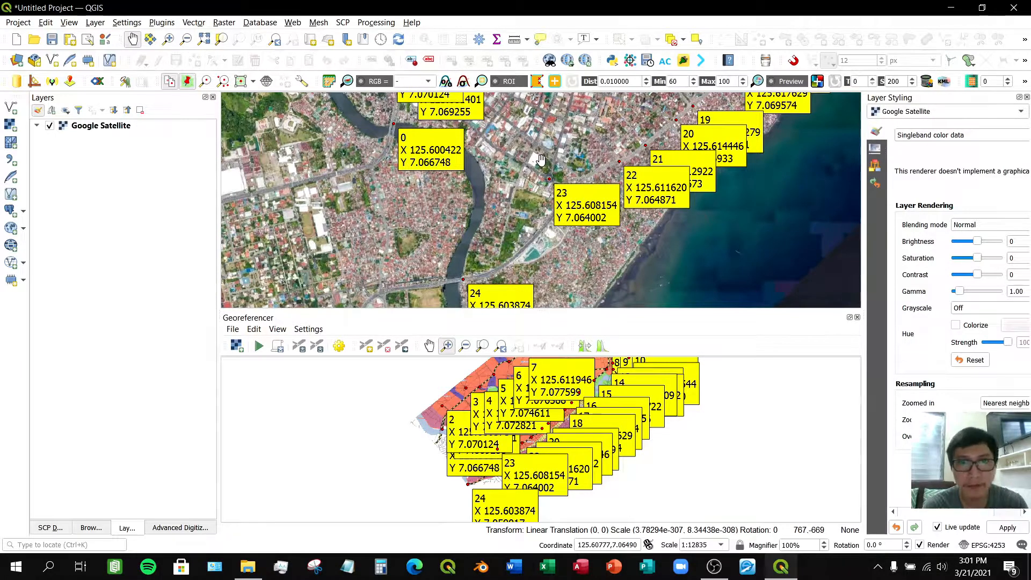
{"action": "mouse_move", "coordinate": [541, 160]}
{"action": "left_mouse_down"}
{"action": "mouse_move", "coordinate": [526, 184]}
{"action": "mouse_move", "coordinate": [531, 156]}
{"action": "left_mouse_up"}
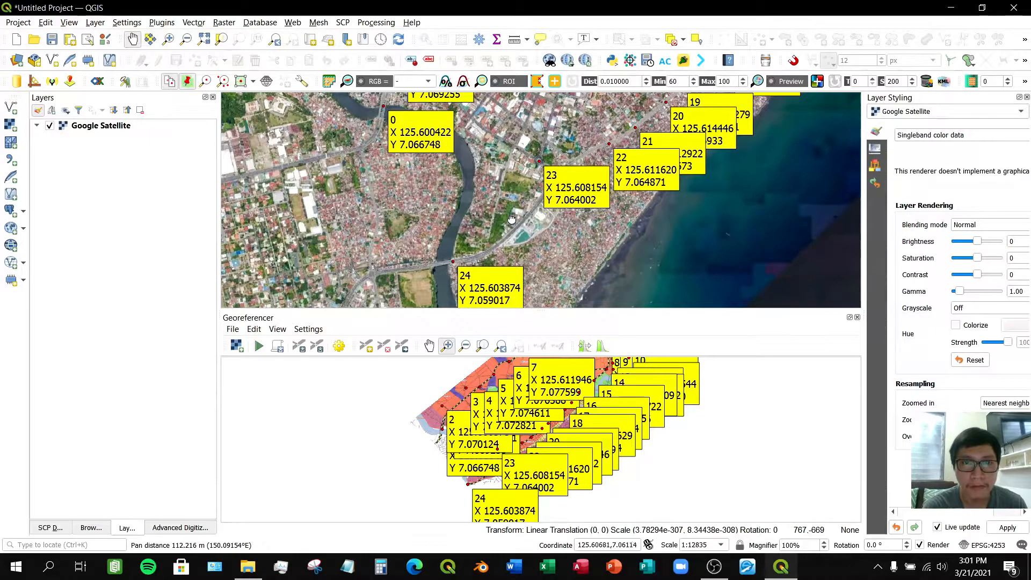
{"action": "left_click_drag", "start_coordinate": [510, 218], "coordinate": [521, 169]}
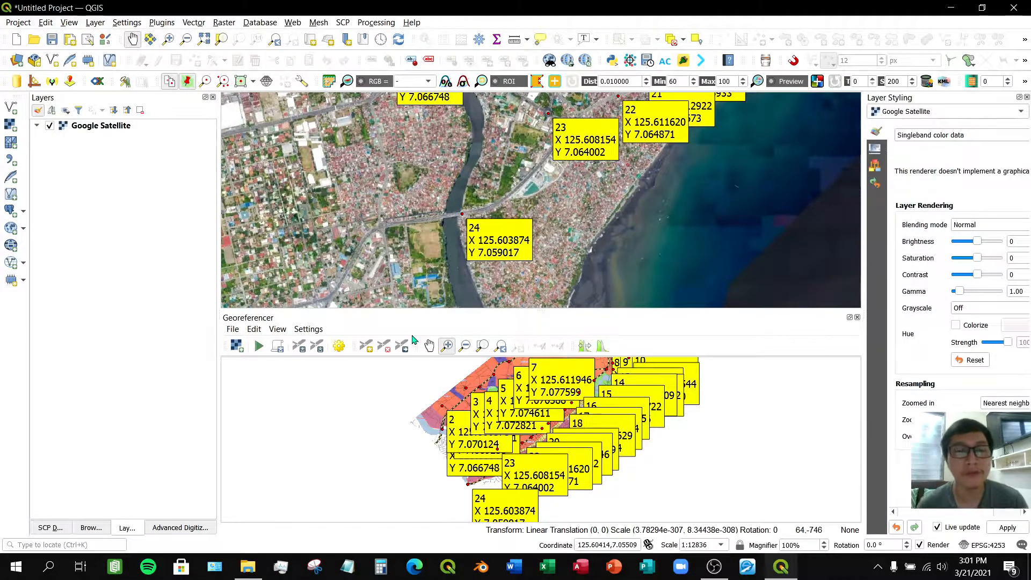
- Open the transformation settings and choose Thin Plate Spline as transformation type with Lanczos resampling
{"action": "left_click", "coordinate": [338, 347]}
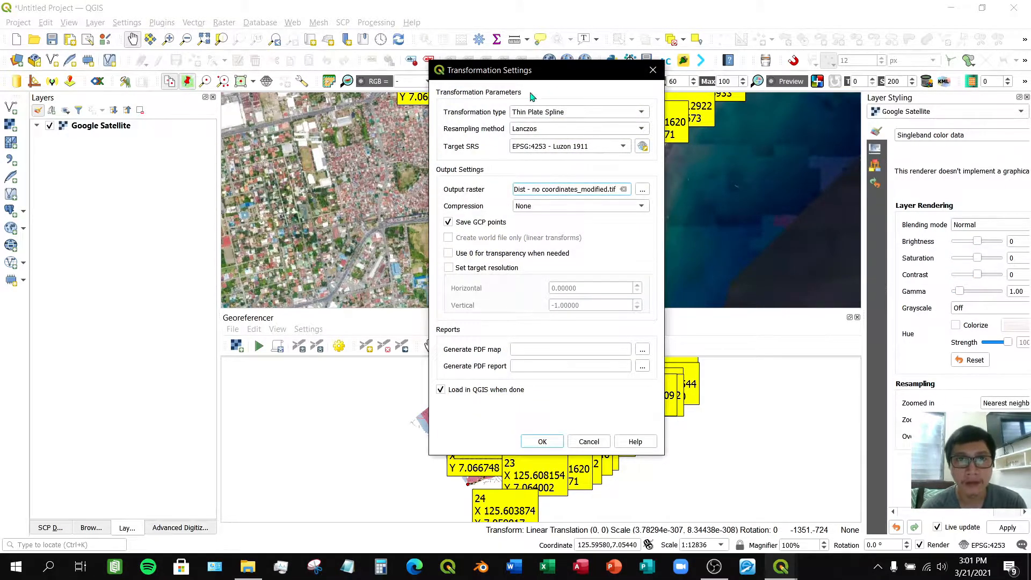
{"action": "left_click_drag", "start_coordinate": [552, 76], "coordinate": [512, 100]}
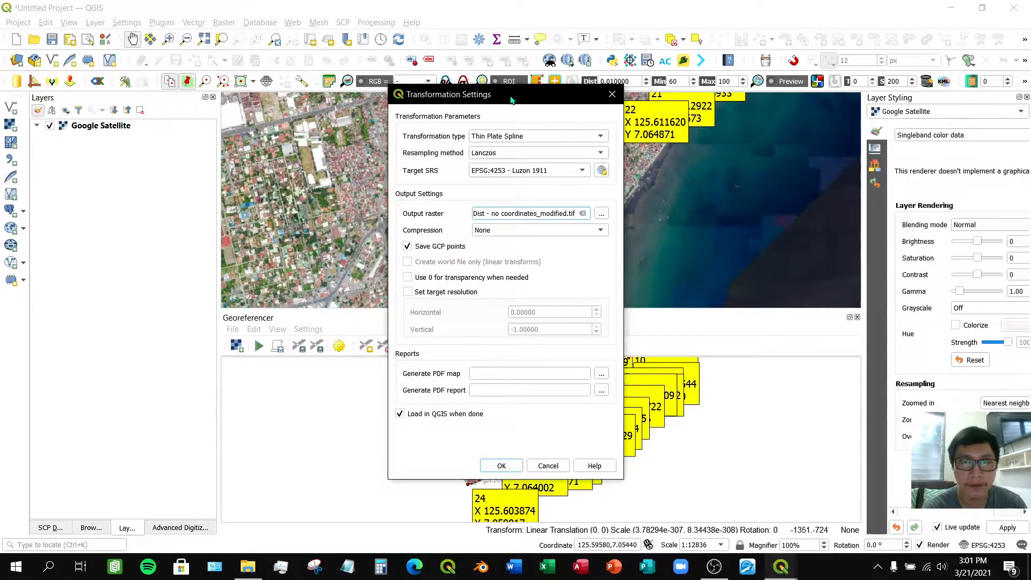
{"action": "left_click_drag", "start_coordinate": [512, 96], "coordinate": [485, 109]}
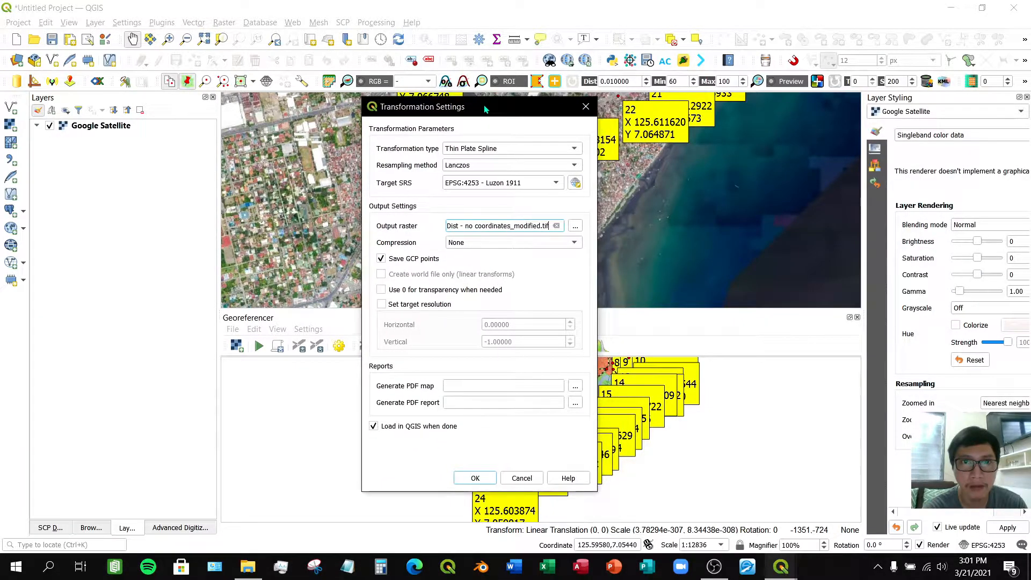
{"action": "left_click", "coordinate": [501, 152]}
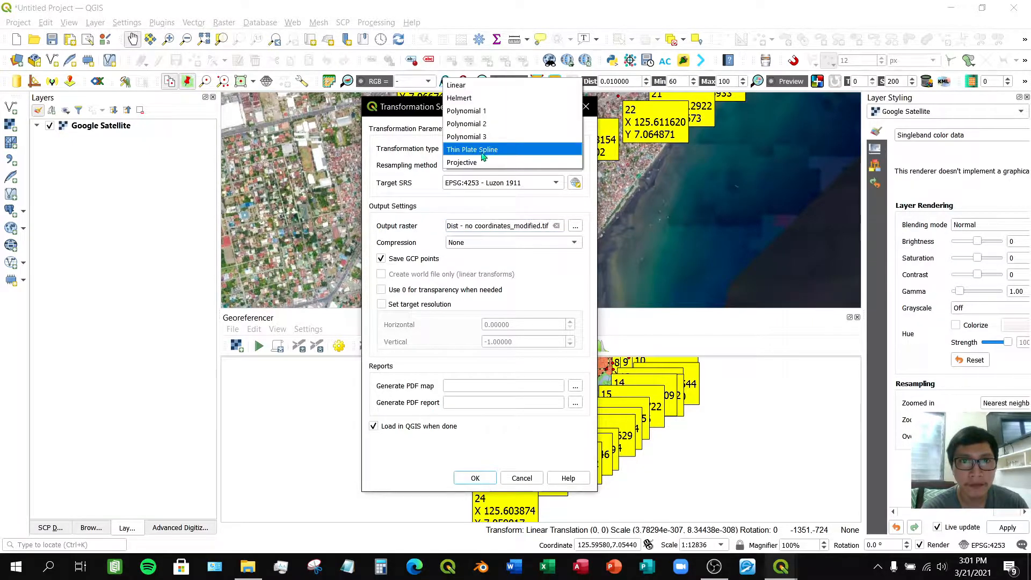
{"action": "left_click", "coordinate": [487, 152]}
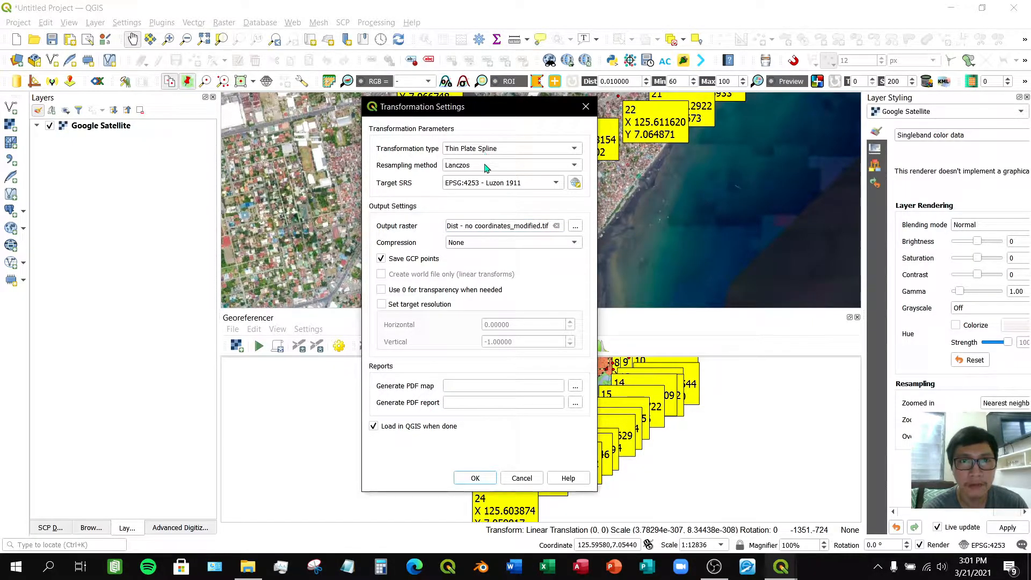
{"action": "left_click", "coordinate": [486, 170]}
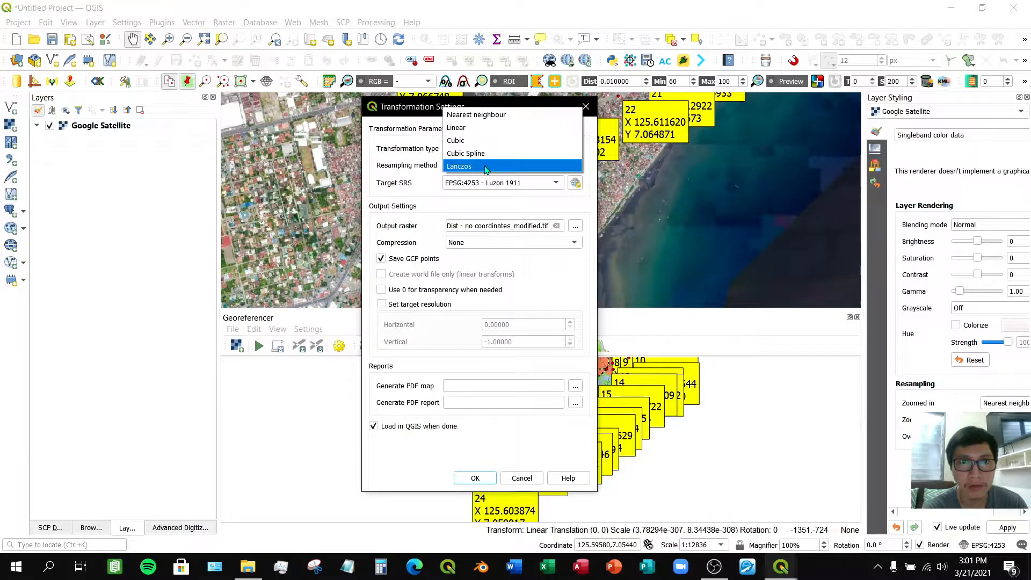
{"action": "left_click", "coordinate": [490, 167]}
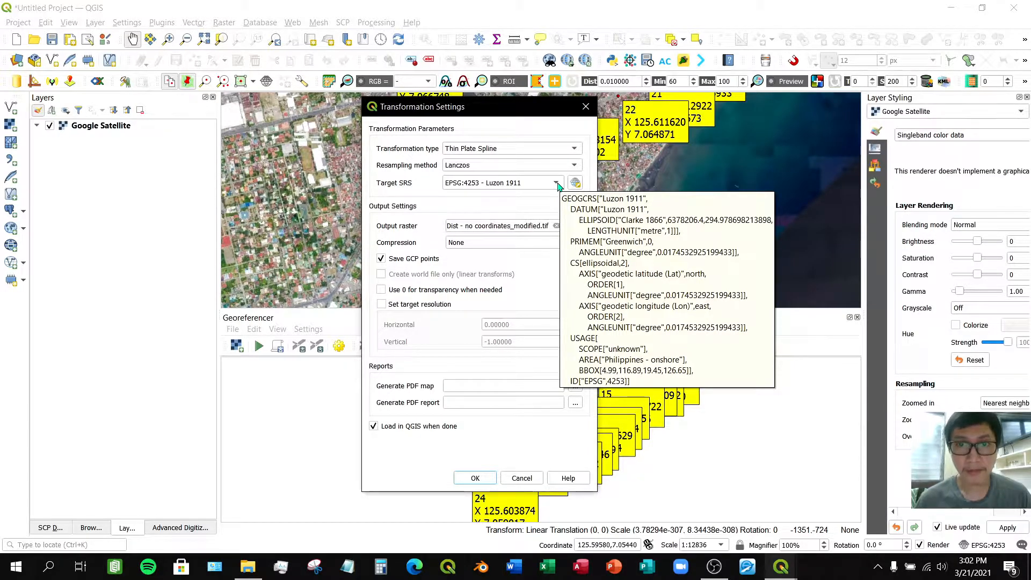
- Set the target SRS to EPSG:4253 - Luzon 1911 using the coordinate reference system selector
{"action": "left_click_drag", "start_coordinate": [544, 113], "coordinate": [505, 79]}
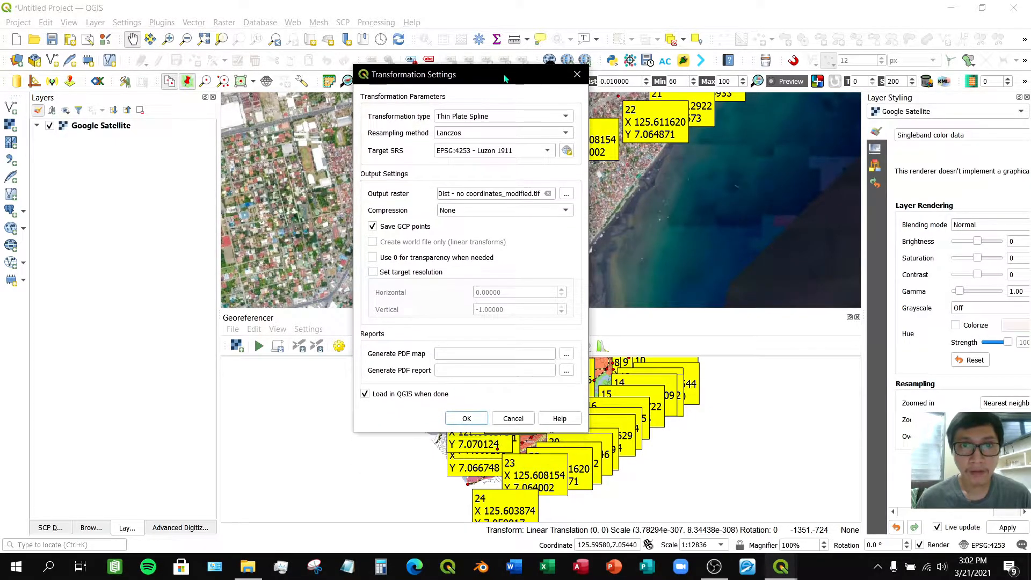
{"action": "left_click", "coordinate": [551, 151]}
{"action": "left_click", "coordinate": [562, 152]}
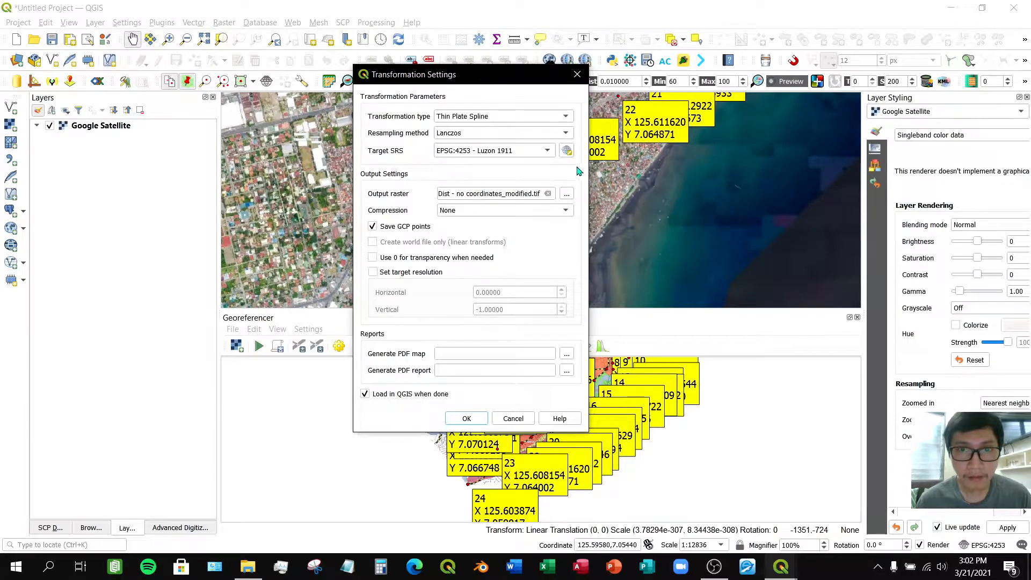
{"action": "left_click", "coordinate": [566, 152]}
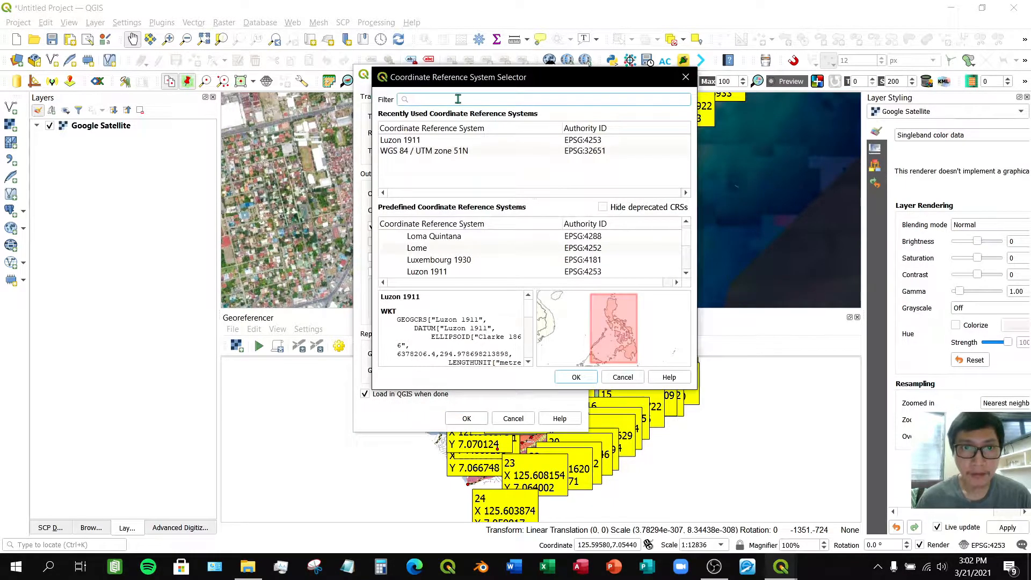
{"action": "type", "text": "4253"}
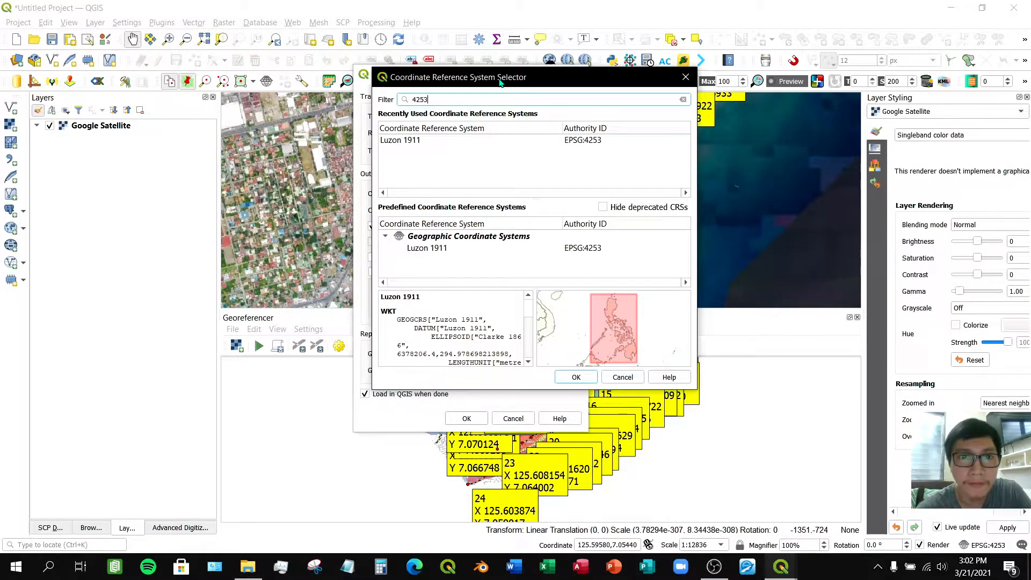
{"action": "left_click", "coordinate": [441, 250]}
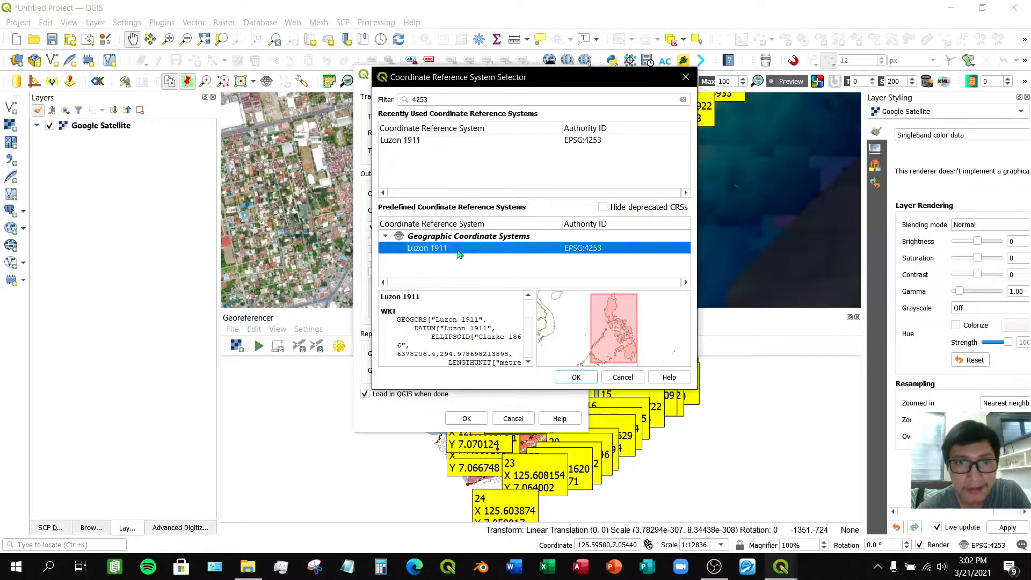
{"action": "left_click", "coordinate": [576, 377]}
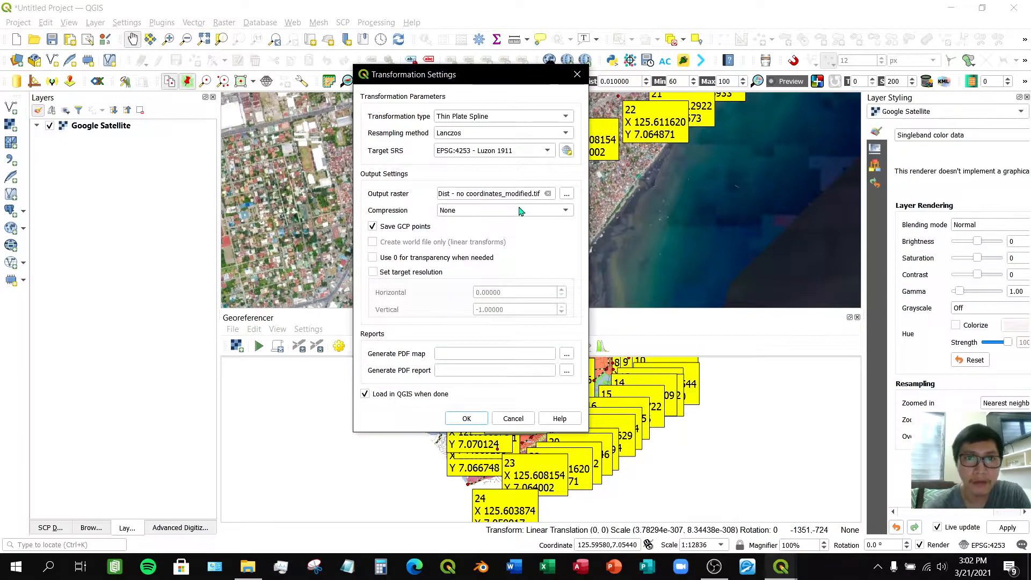
- Set the output raster file name to "Davao City - Poblacion Dist_Luzon1911", replacing the existing TIF file
{"action": "left_click", "coordinate": [568, 194]}
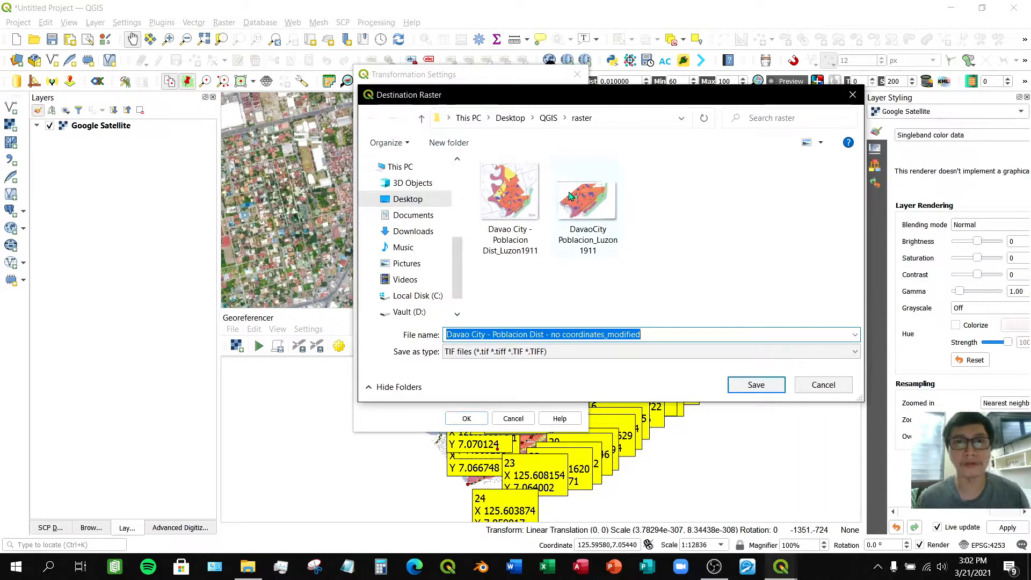
{"action": "left_click", "coordinate": [672, 335]}
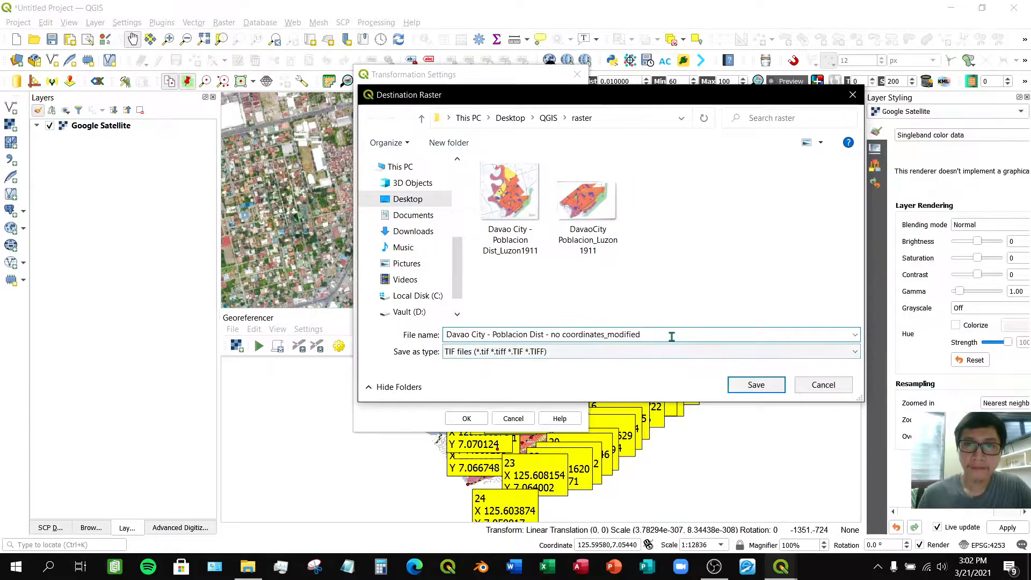
{"action": "key", "text": "BackSpace"}
{"action": "key", "text": "BackSpace"}
{"action": "key", "text": "BackSpace"}
{"action": "key", "text": "BackSpace"}
{"action": "key", "text": "BackSpace"}
{"action": "key", "text": "BackSpace"}
{"action": "key", "text": "BackSpace"}
{"action": "key", "text": "BackSpace"}
{"action": "key", "text": "BackSpace"}
{"action": "key", "text": "BackSpace"}
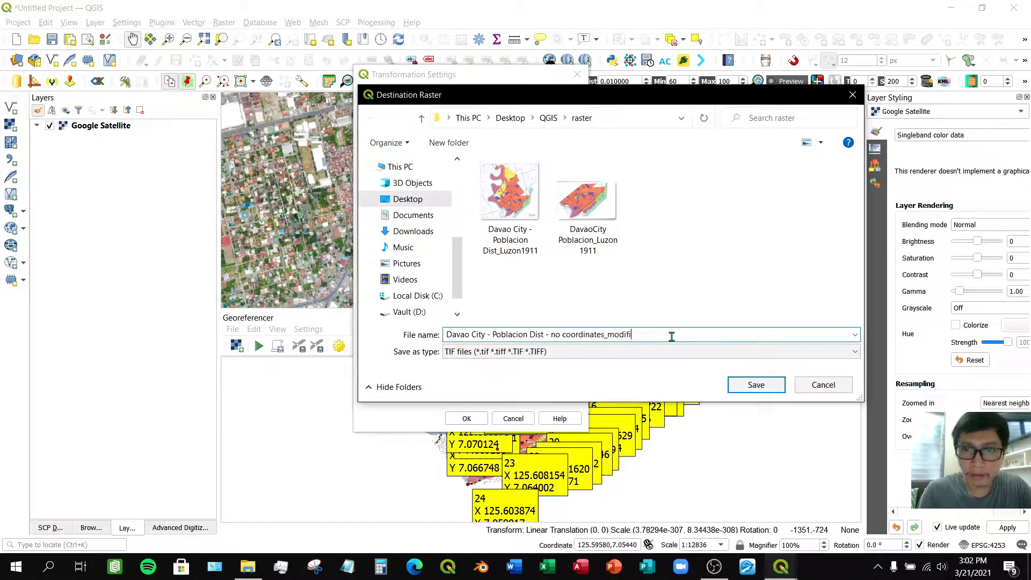
{"action": "key", "text": "BackSpace"}
{"action": "key", "text": "BackSpace"}
{"action": "key", "text": "BackSpace"}
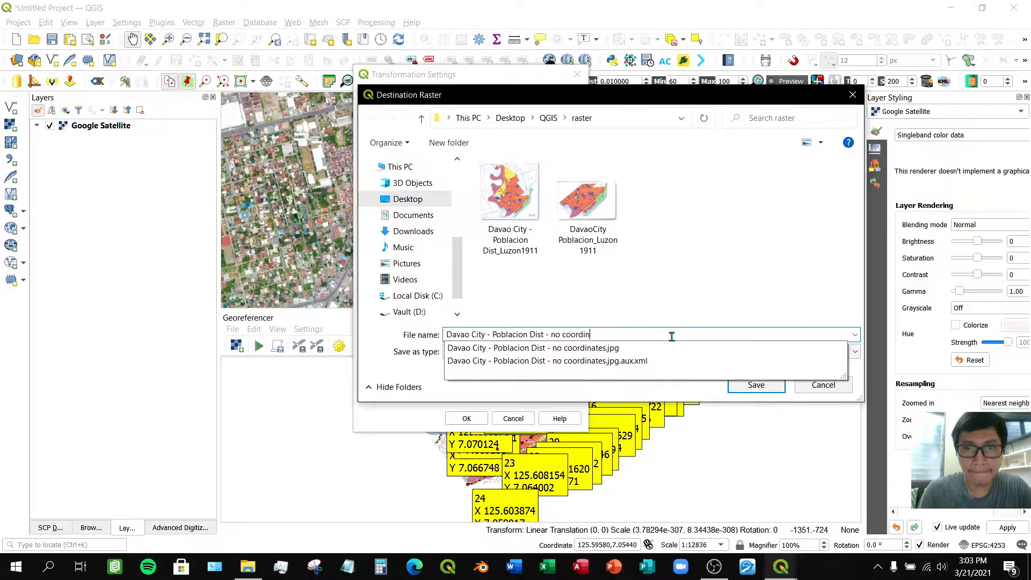
{"action": "key", "text": "BackSpace"}
{"action": "key", "text": "BackSpace"}
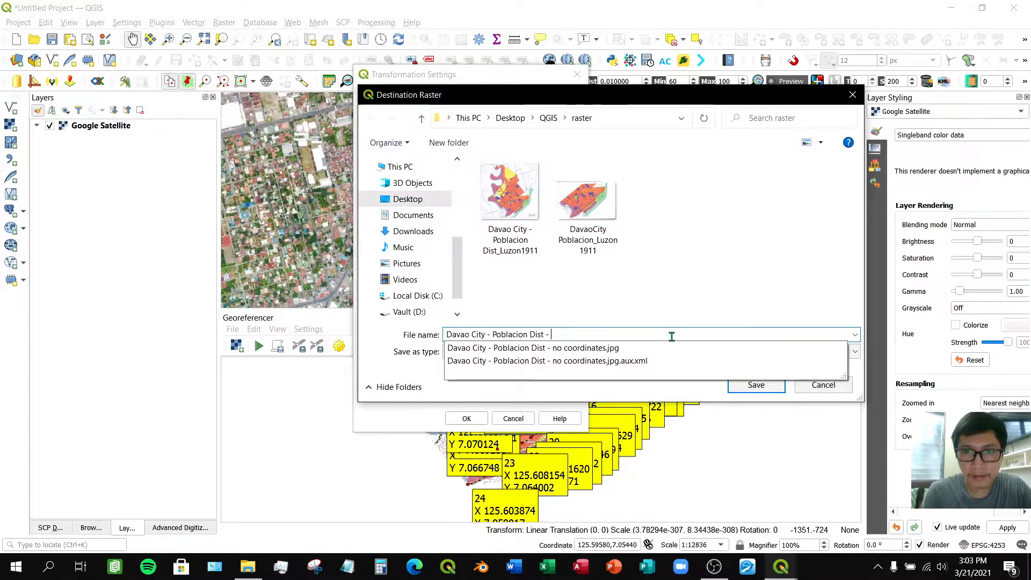
{"action": "key", "text": "BackSpace"}
{"action": "key", "text": "BackSpace"}
{"action": "key", "text": "BackSpace"}
{"action": "type", "text": "_Luz"}
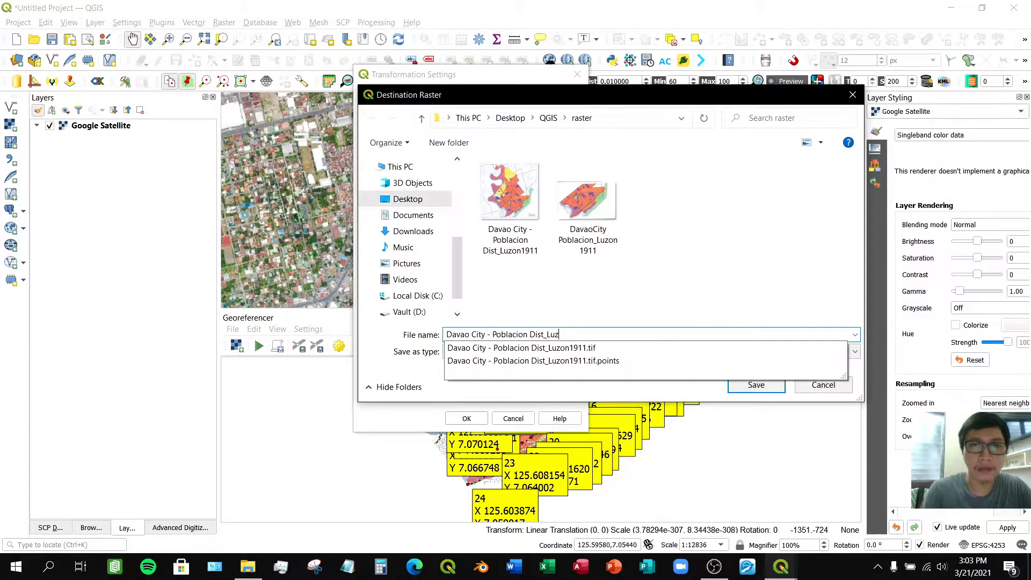
{"action": "type", "text": "on"}
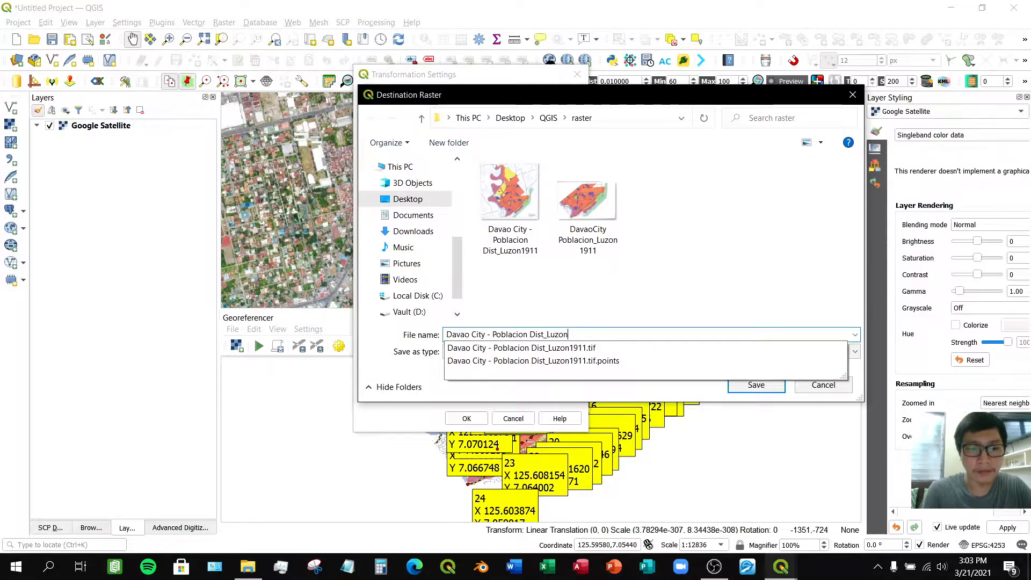
{"action": "type", "text": "1911"}
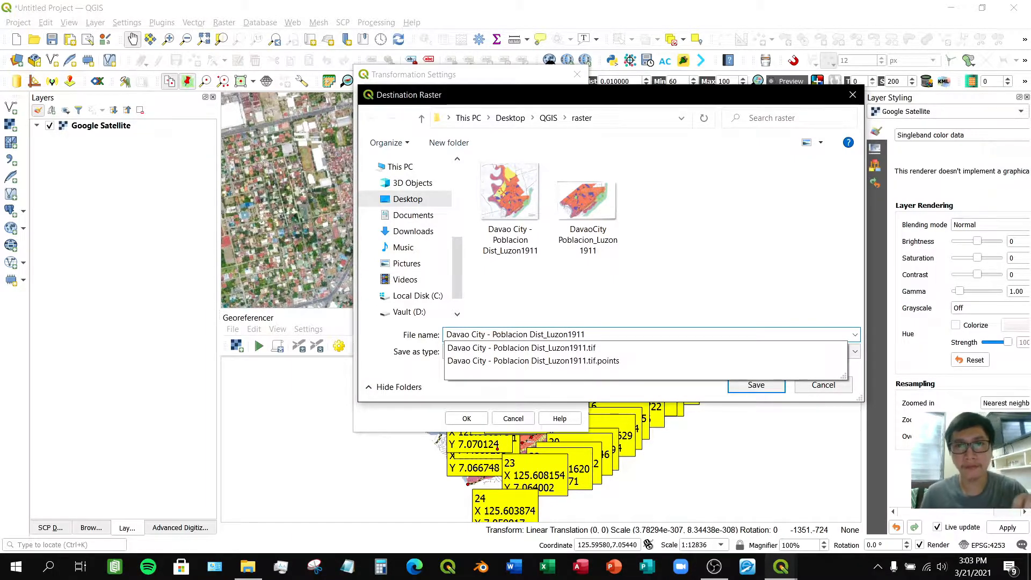
{"action": "left_click", "coordinate": [706, 274]}
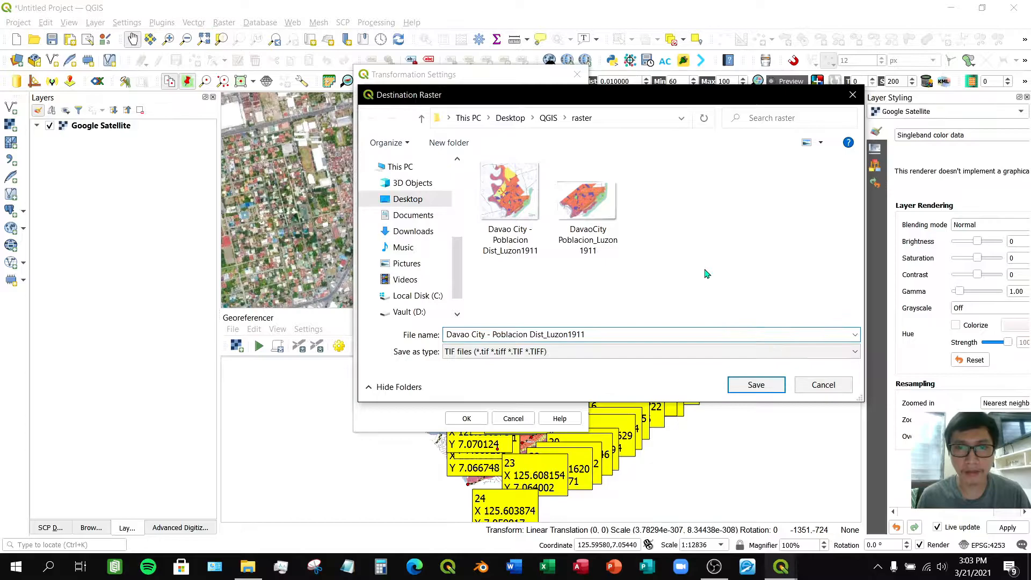
{"action": "left_click", "coordinate": [746, 386]}
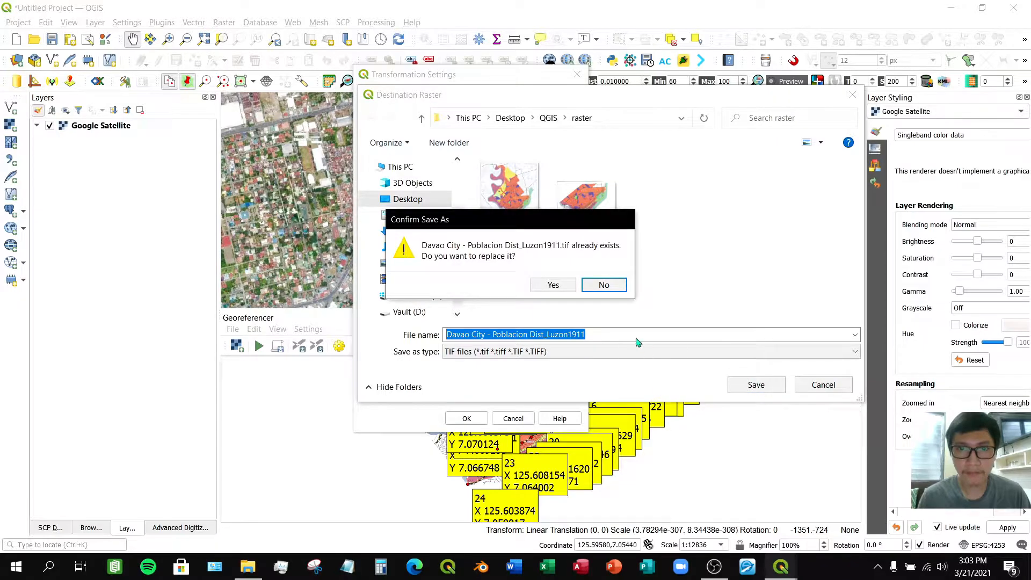
{"action": "mouse_move", "coordinate": [587, 225]}
{"action": "left_mouse_down"}
{"action": "mouse_move", "coordinate": [640, 261]}
{"action": "mouse_move", "coordinate": [604, 220]}
{"action": "mouse_move", "coordinate": [585, 217]}
{"action": "left_mouse_up"}
{"action": "left_click", "coordinate": [578, 280]}
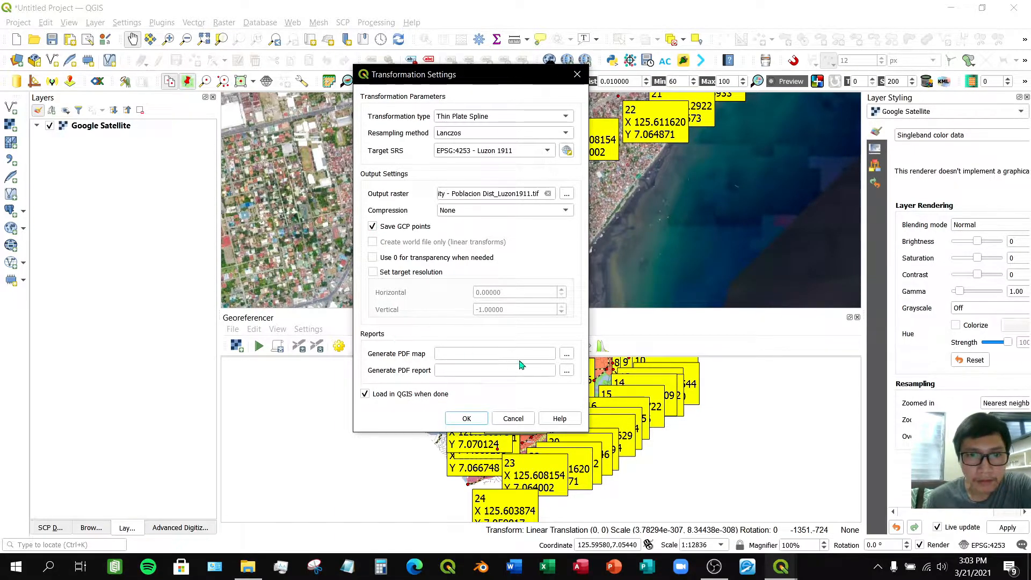
- Accept the transformation settings without setting a PDF map output
{"action": "left_click", "coordinate": [568, 355]}
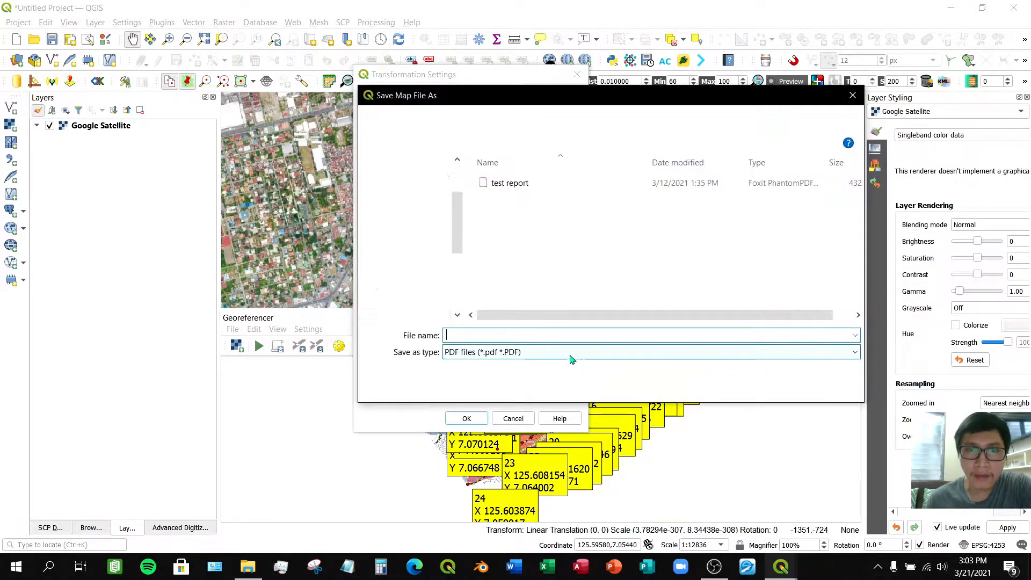
{"action": "left_click", "coordinate": [853, 96]}
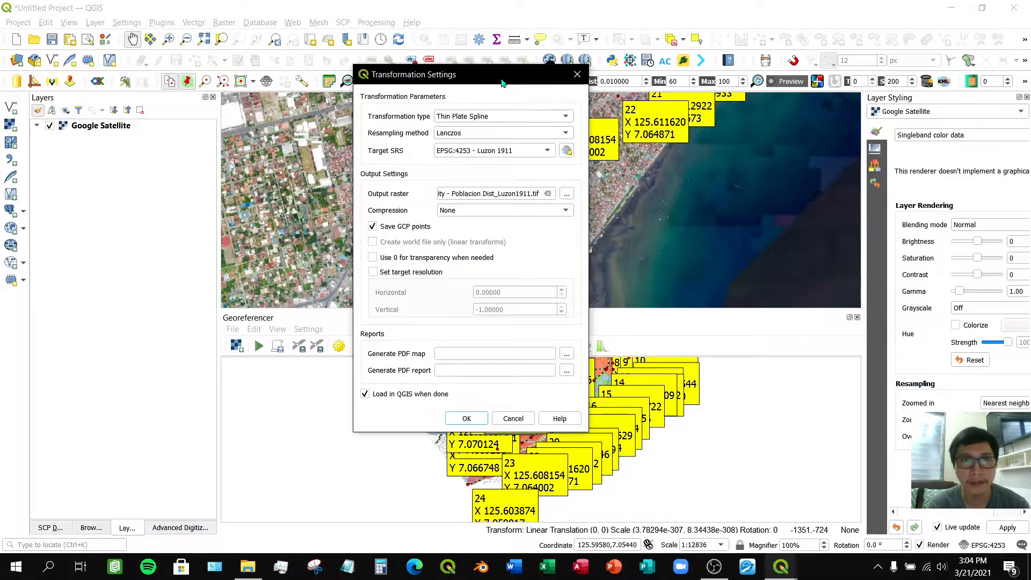
{"action": "left_click_drag", "start_coordinate": [502, 83], "coordinate": [530, 69]}
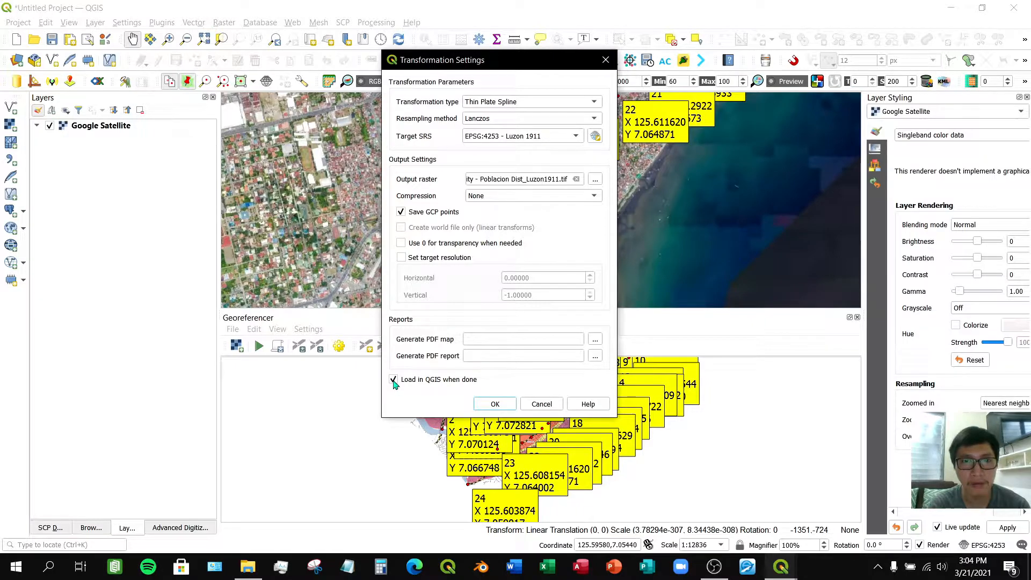
{"action": "left_click", "coordinate": [493, 404]}
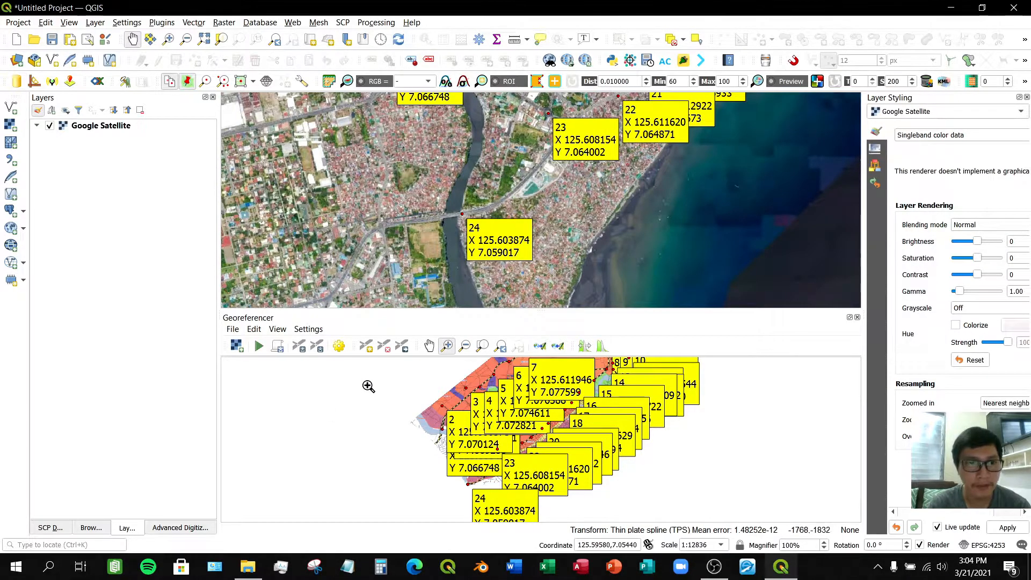
- Start georeferencing and close the Georeferencer window to view the output raster over the satellite map
{"action": "left_click", "coordinate": [259, 348]}
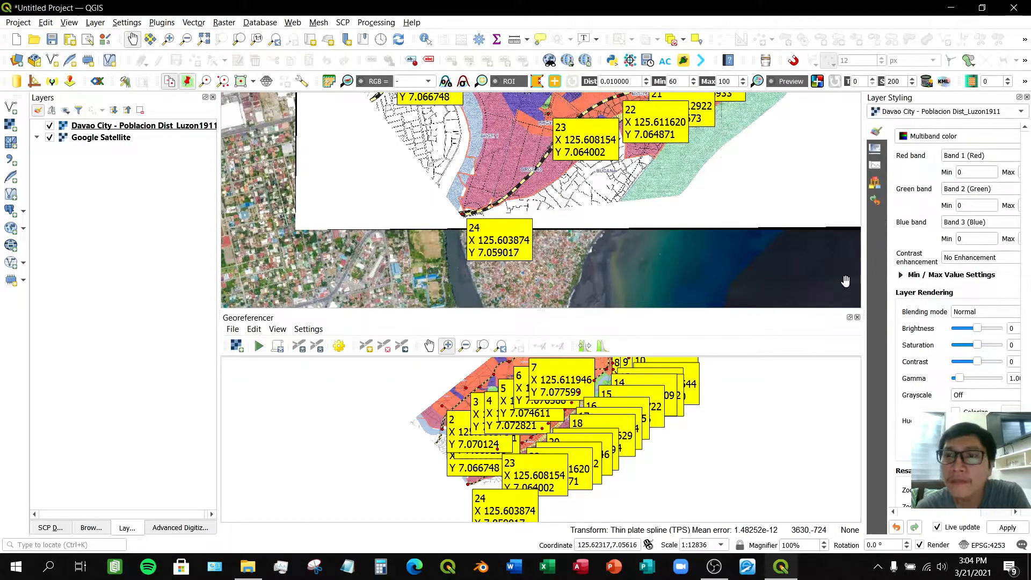
{"action": "mouse_move", "coordinate": [819, 311]}
{"action": "left_mouse_down"}
{"action": "mouse_move", "coordinate": [814, 446]}
{"action": "mouse_move", "coordinate": [814, 312]}
{"action": "left_mouse_up"}
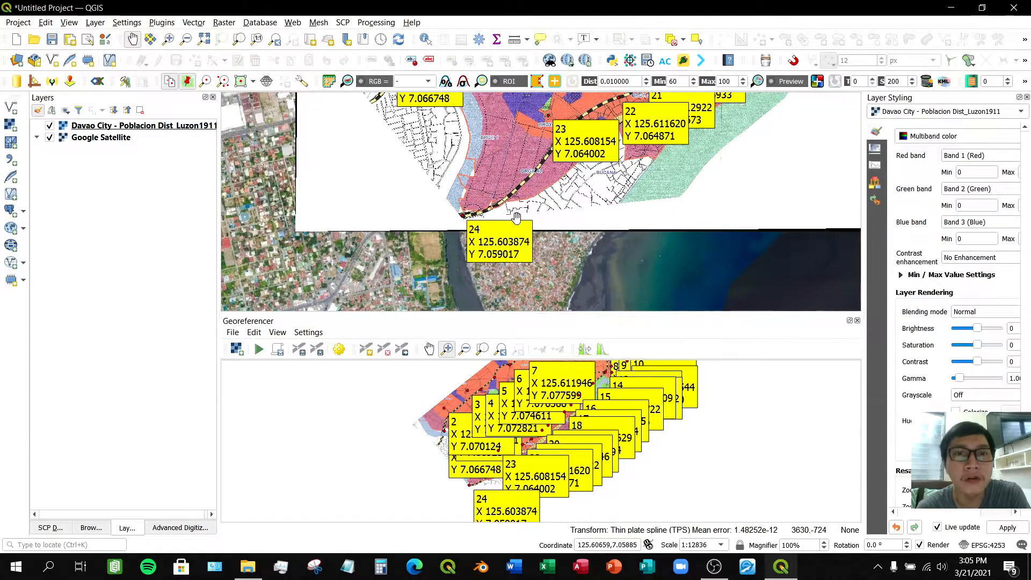
{"action": "left_click", "coordinate": [857, 321]}
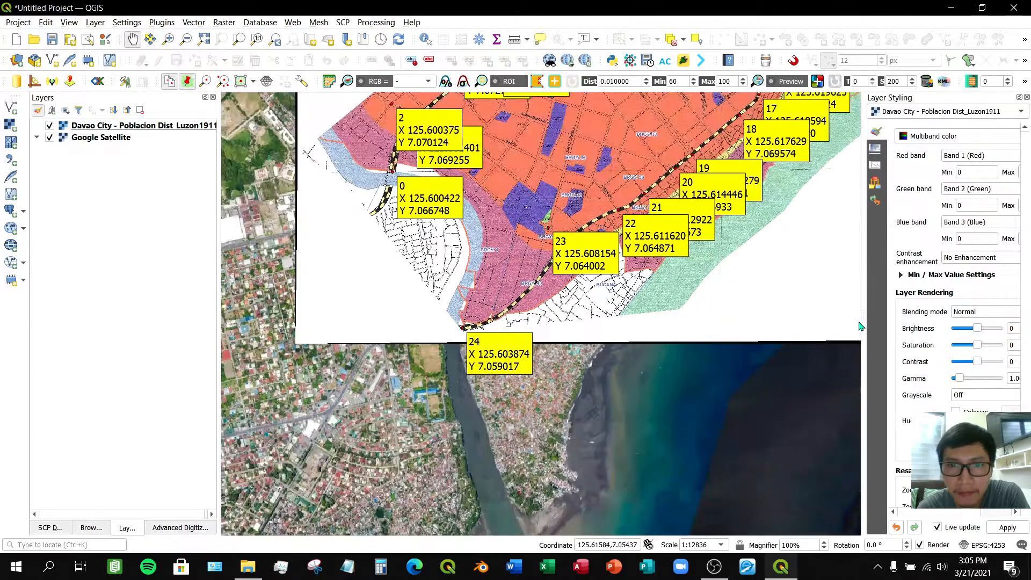
{"action": "left_click_drag", "start_coordinate": [600, 184], "coordinate": [563, 361]}
{"action": "left_click_drag", "start_coordinate": [638, 221], "coordinate": [568, 268]}
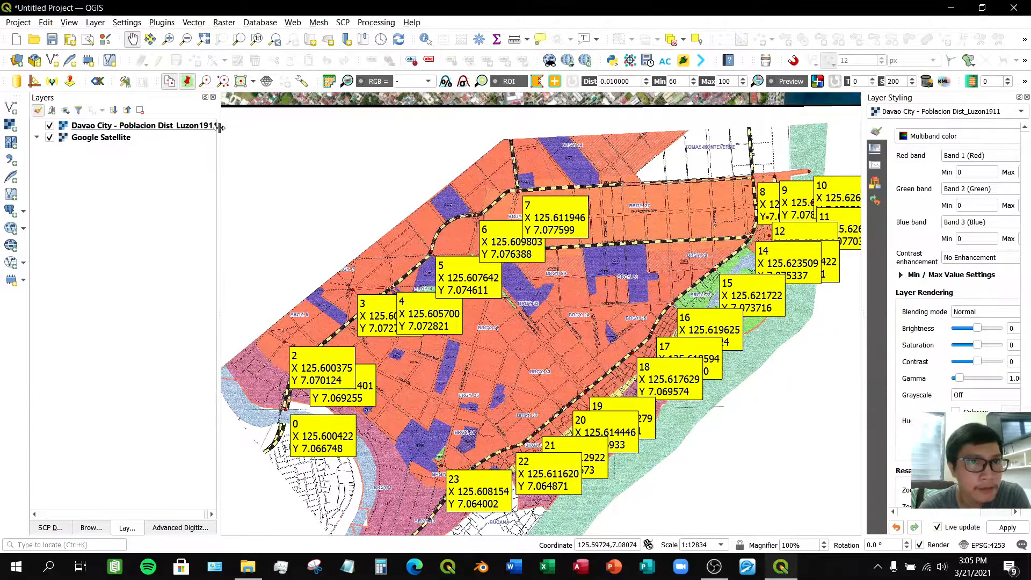
{"action": "left_click_drag", "start_coordinate": [220, 127], "coordinate": [222, 128]}
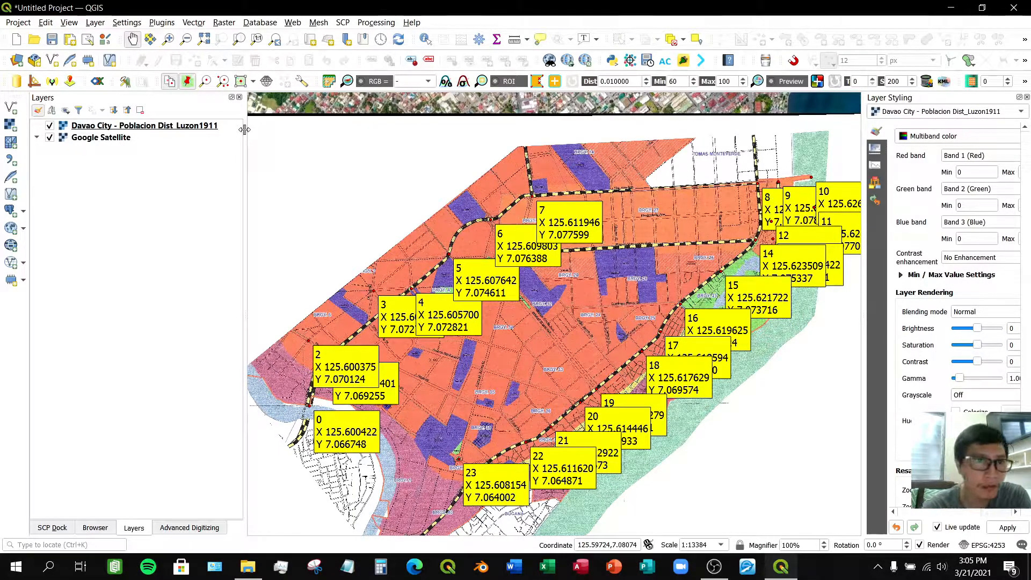
- Lower the georeferenced Davao City layer's global opacity to about 46.5% so the satellite imagery shows through
{"action": "right_click", "coordinate": [150, 131]}
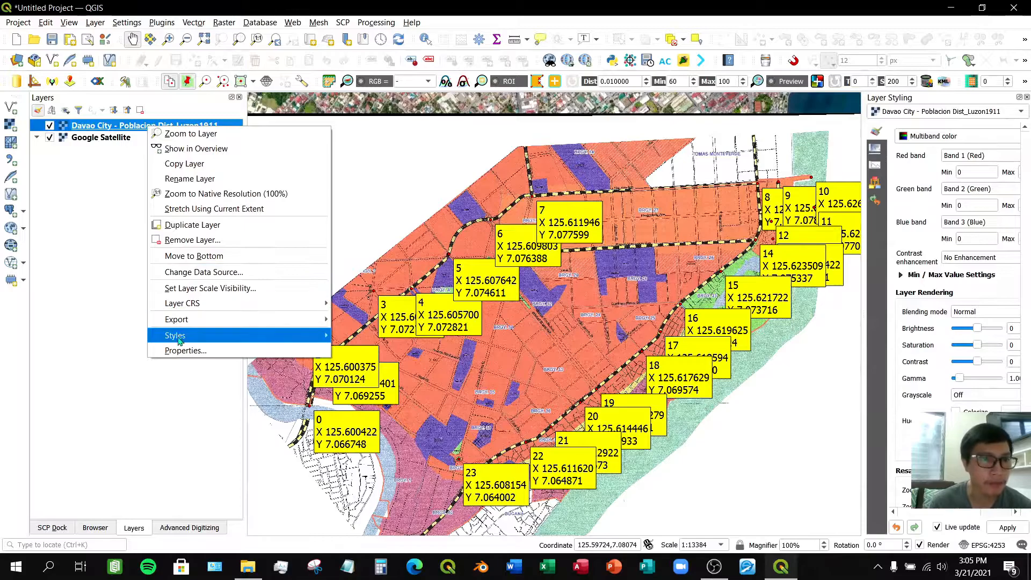
{"action": "left_click", "coordinate": [182, 353]}
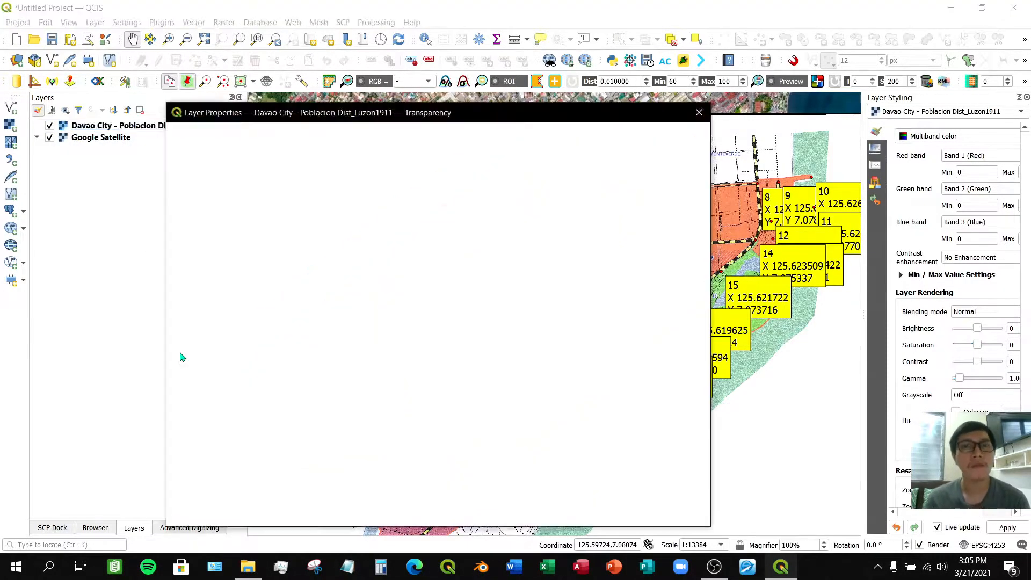
{"action": "left_click_drag", "start_coordinate": [333, 115], "coordinate": [297, 77]}
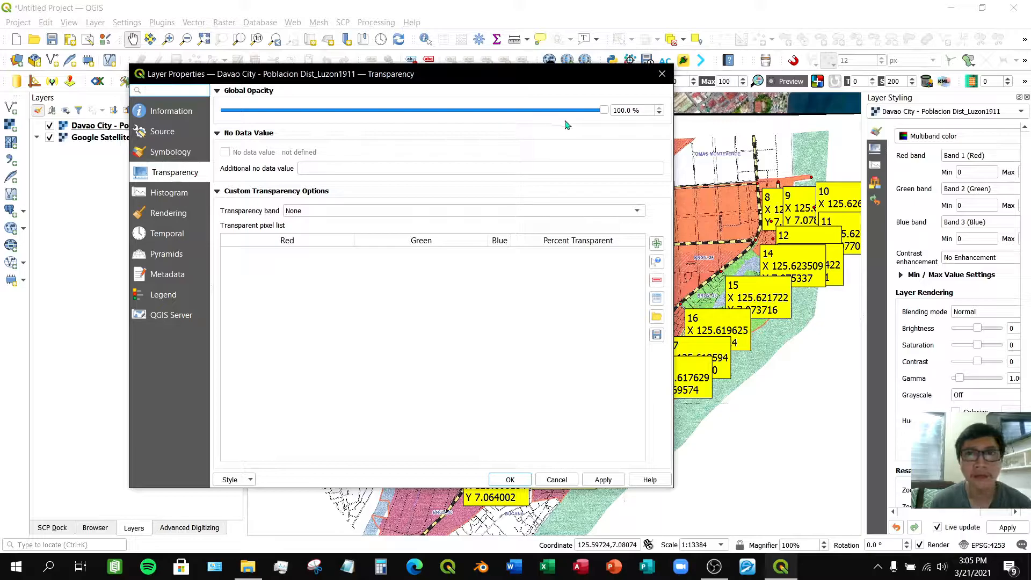
{"action": "left_click_drag", "start_coordinate": [605, 110], "coordinate": [445, 120]}
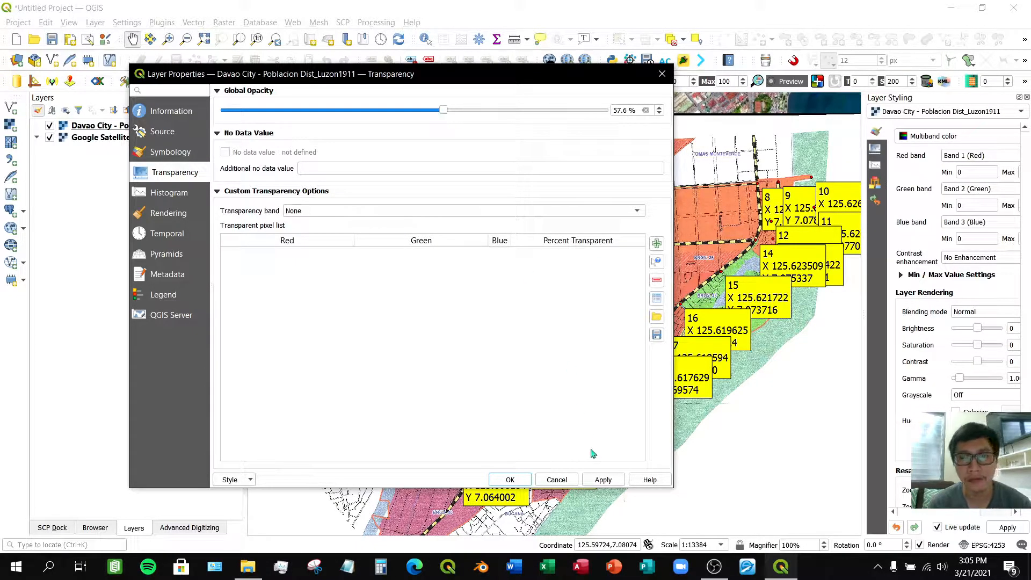
{"action": "left_click", "coordinate": [604, 480]}
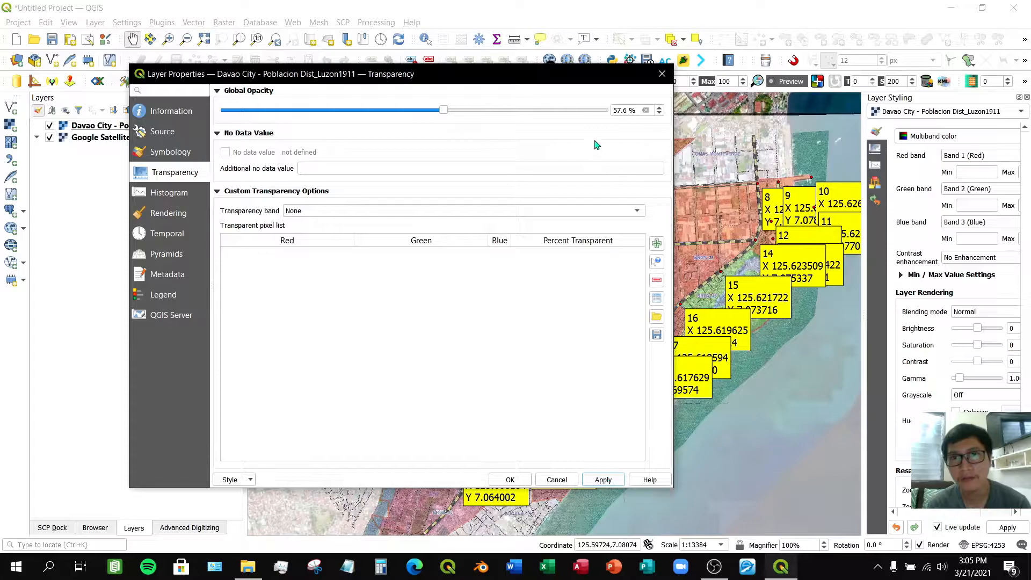
{"action": "left_click_drag", "start_coordinate": [593, 79], "coordinate": [584, 45]}
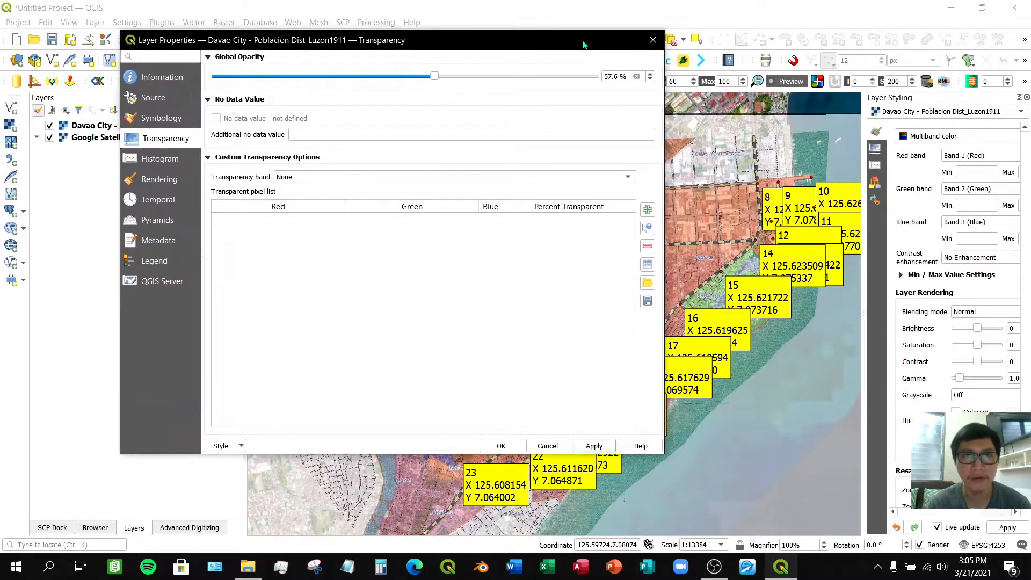
{"action": "left_click", "coordinate": [653, 43]}
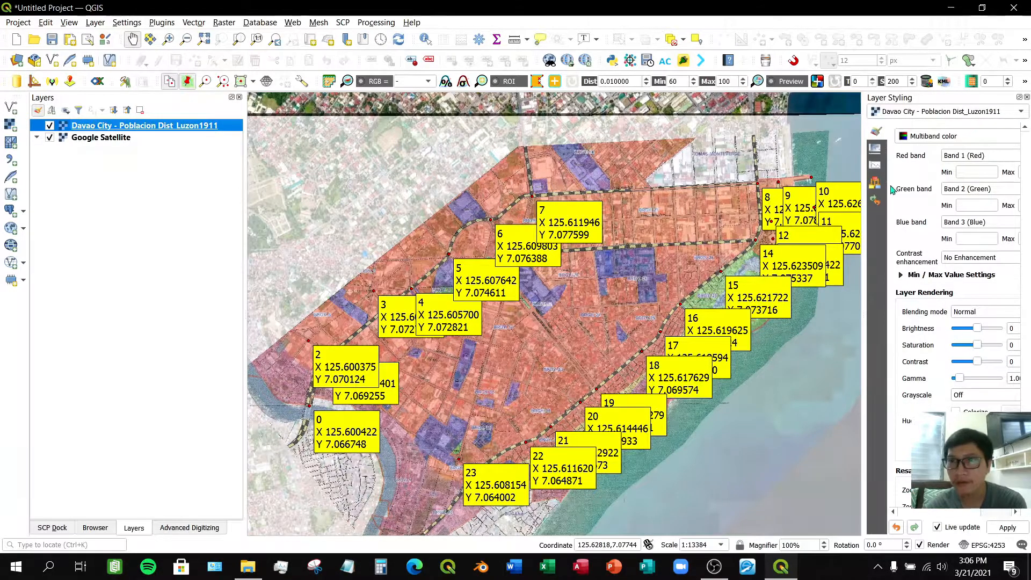
{"action": "left_click", "coordinate": [876, 148]}
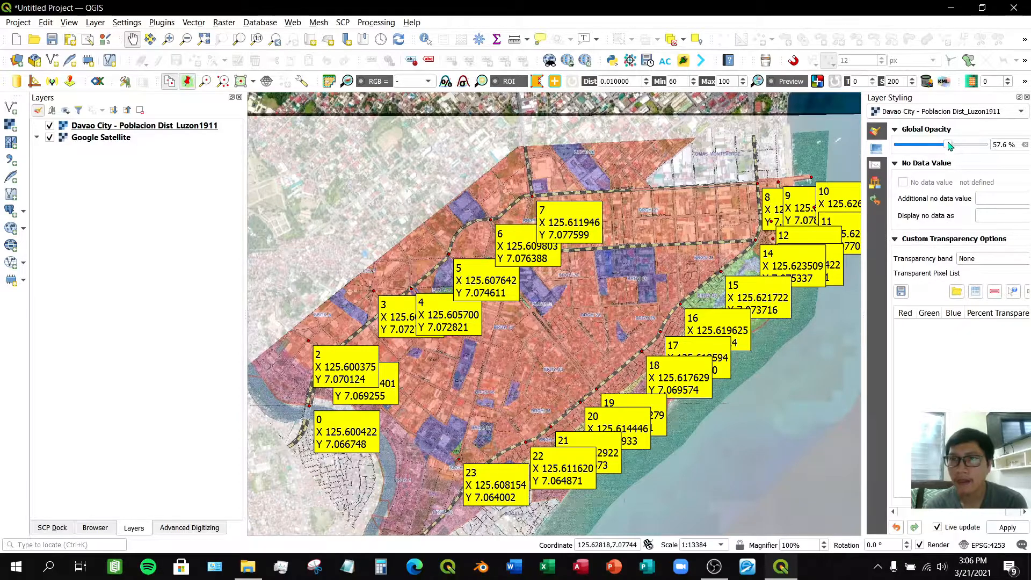
{"action": "left_click_drag", "start_coordinate": [956, 146], "coordinate": [940, 149]}
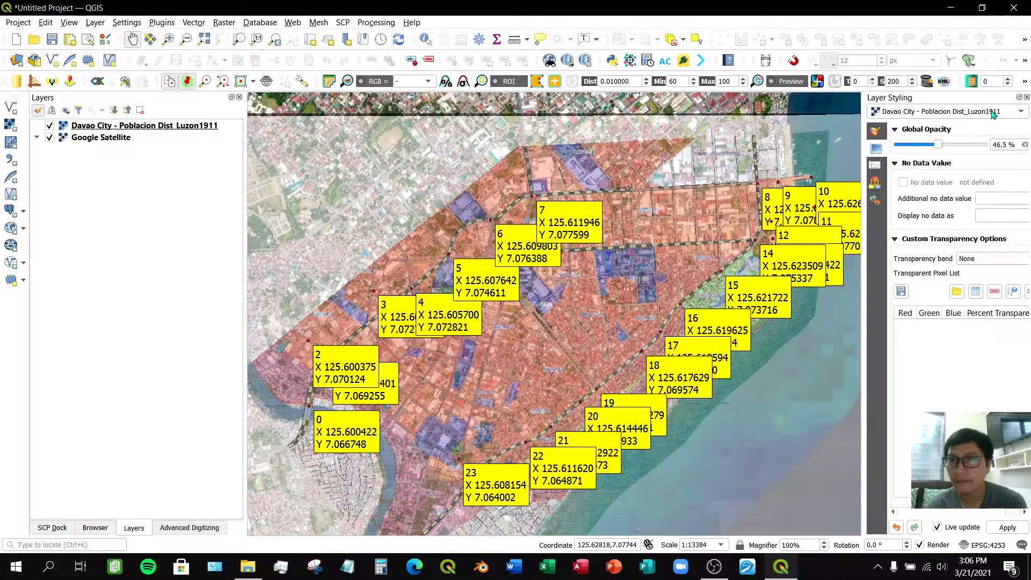
- Reduce the georeferenced Davao City layer's global opacity to 27%
{"action": "left_click_drag", "start_coordinate": [940, 146], "coordinate": [923, 147]}
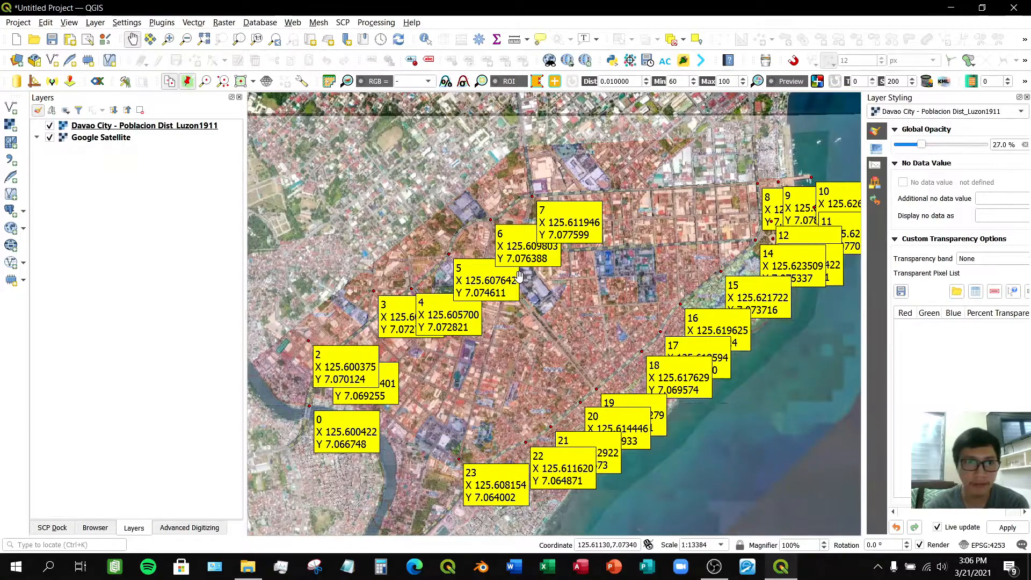
- Zoom and pan along control points 0 through 14 to compare the georeferenced map's streets with the satellite imagery
{"action": "left_click_drag", "start_coordinate": [350, 286], "coordinate": [463, 135]}
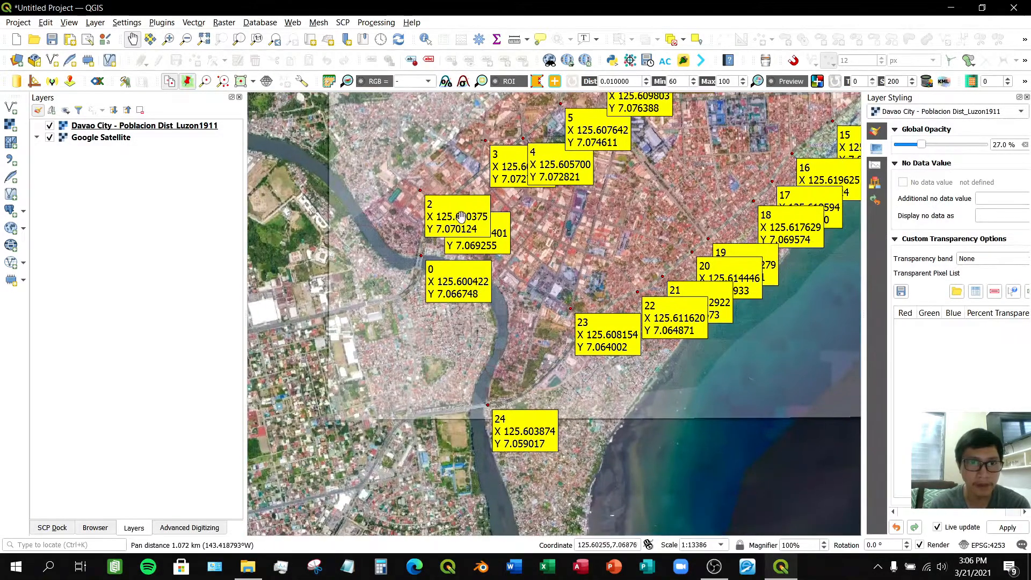
{"action": "scroll", "coordinate": [486, 232], "scroll_direction": "up", "scroll_amount": 2}
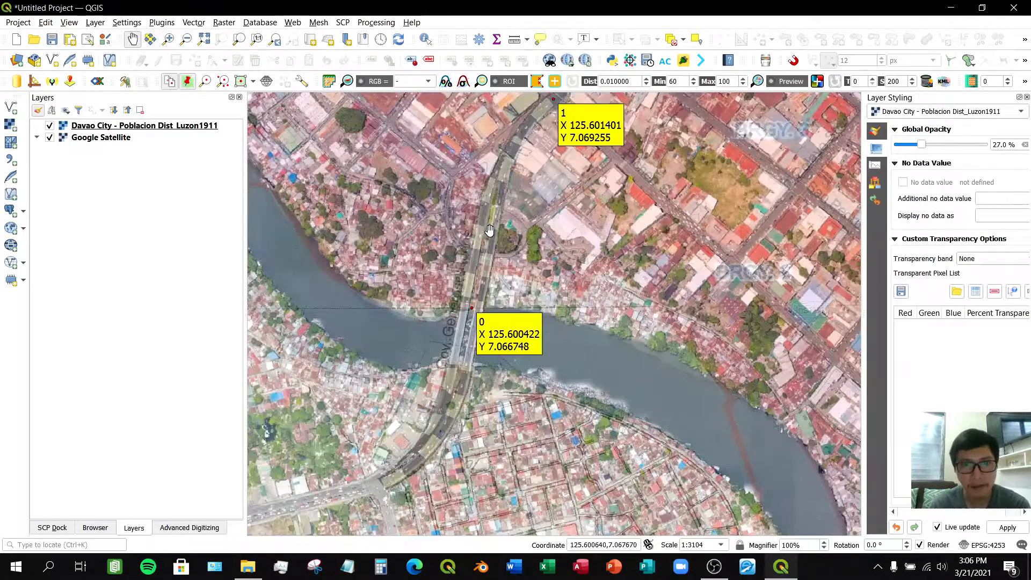
{"action": "left_click_drag", "start_coordinate": [519, 199], "coordinate": [445, 330]}
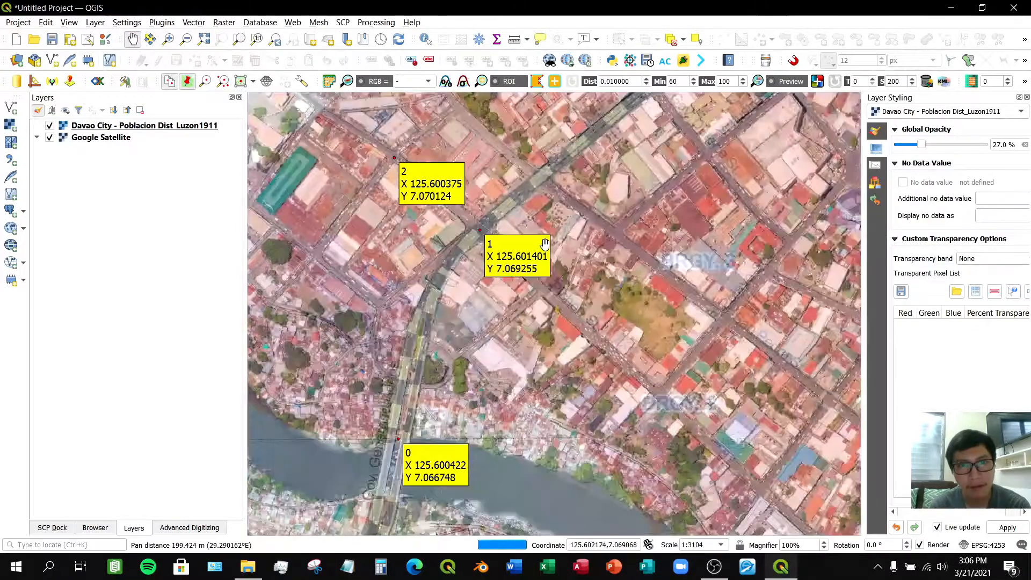
{"action": "left_click_drag", "start_coordinate": [665, 124], "coordinate": [445, 319]}
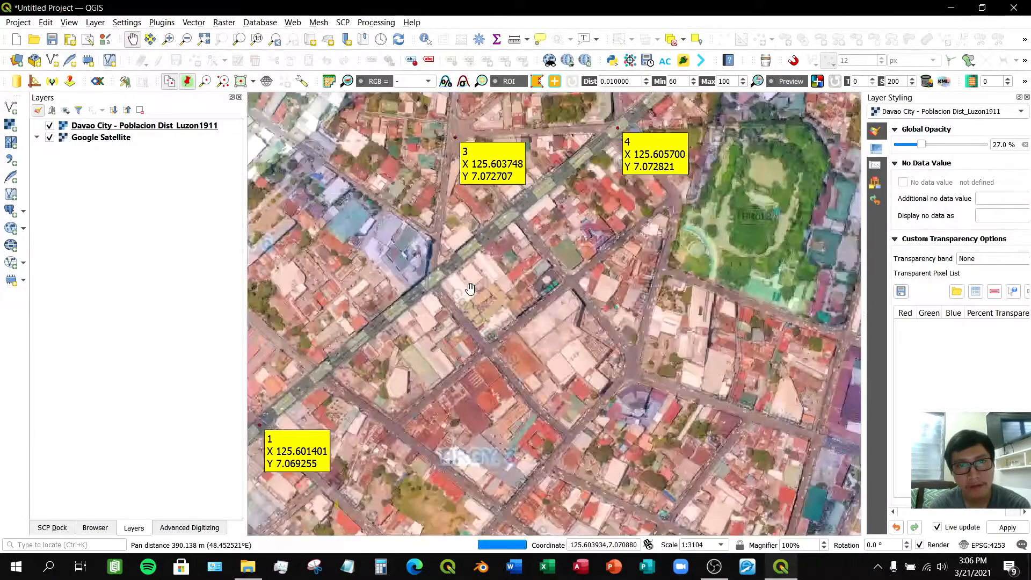
{"action": "left_click_drag", "start_coordinate": [529, 229], "coordinate": [481, 330]}
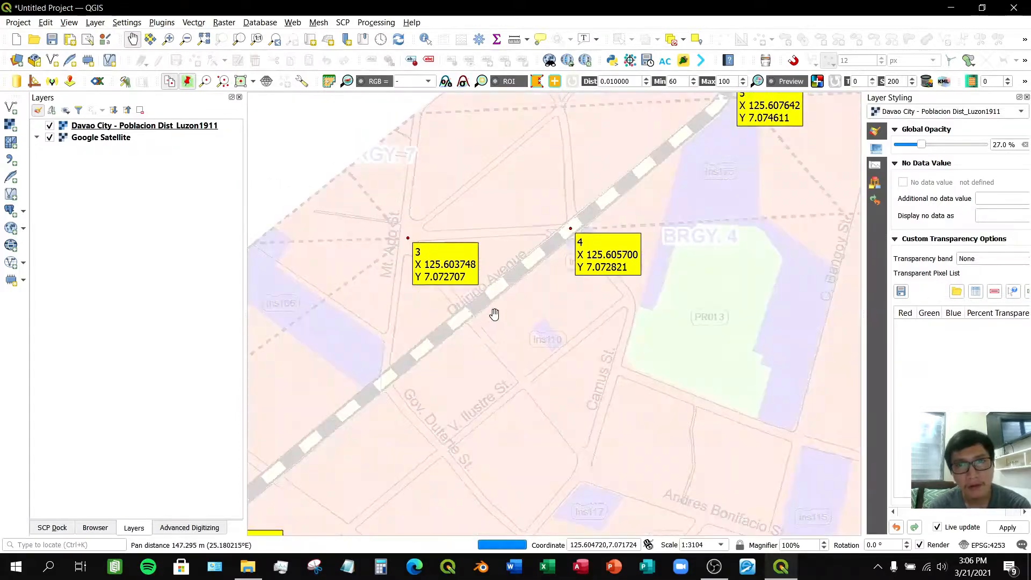
{"action": "left_click_drag", "start_coordinate": [609, 211], "coordinate": [488, 313]}
{"action": "left_click_drag", "start_coordinate": [650, 179], "coordinate": [553, 344]}
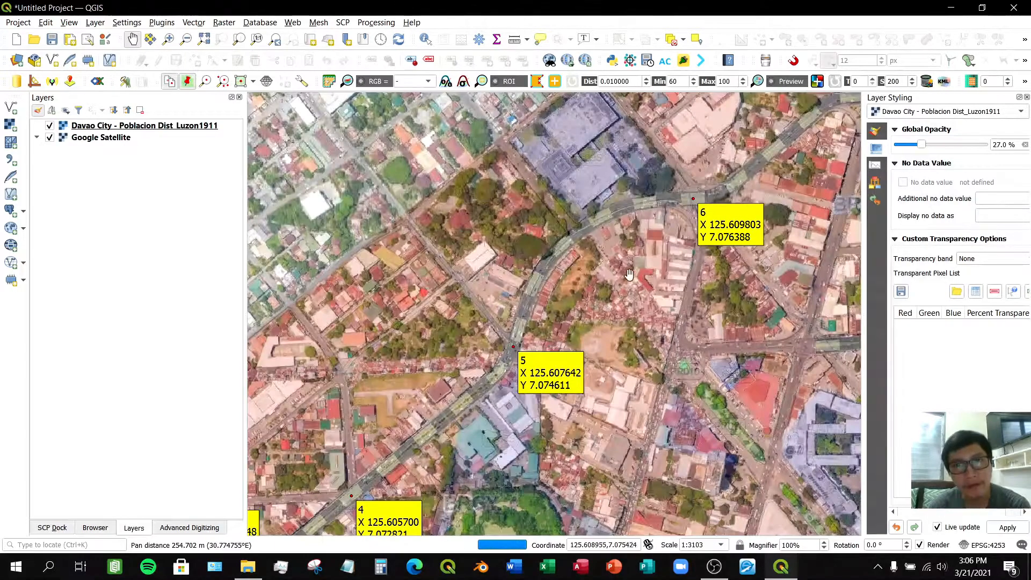
{"action": "left_click_drag", "start_coordinate": [664, 280], "coordinate": [398, 410]}
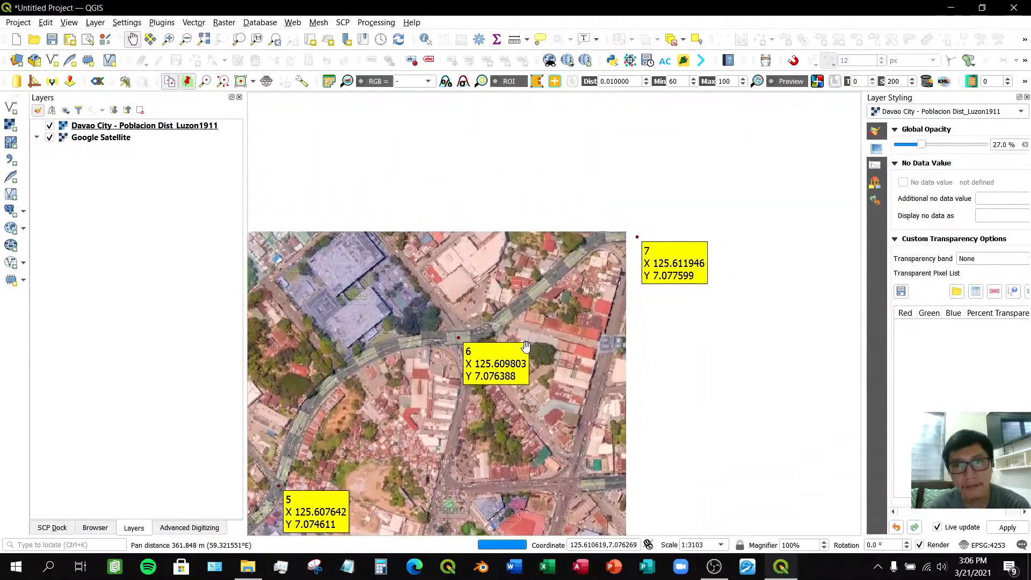
{"action": "left_click_drag", "start_coordinate": [585, 266], "coordinate": [543, 358]}
{"action": "left_click_drag", "start_coordinate": [573, 155], "coordinate": [492, 275]}
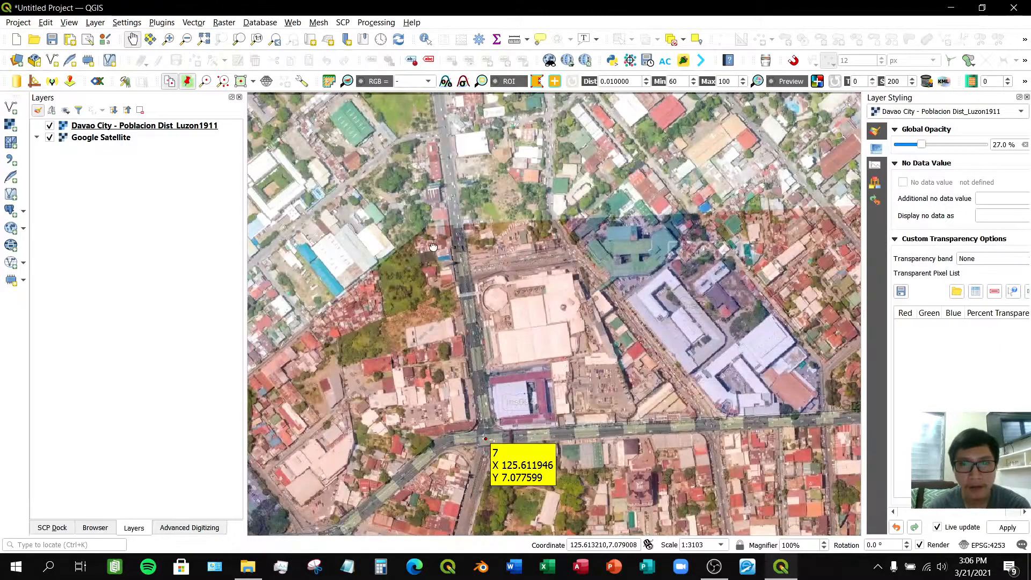
{"action": "left_click_drag", "start_coordinate": [591, 322], "coordinate": [379, 277]}
{"action": "left_click_drag", "start_coordinate": [578, 349], "coordinate": [417, 295]}
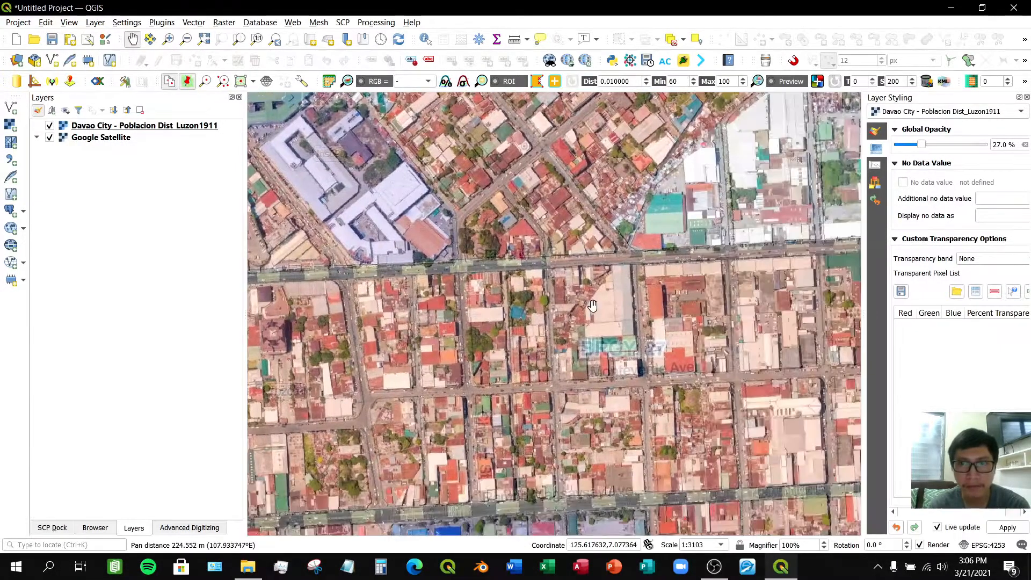
{"action": "left_click_drag", "start_coordinate": [655, 308], "coordinate": [527, 249]}
{"action": "left_click_drag", "start_coordinate": [743, 290], "coordinate": [695, 242]}
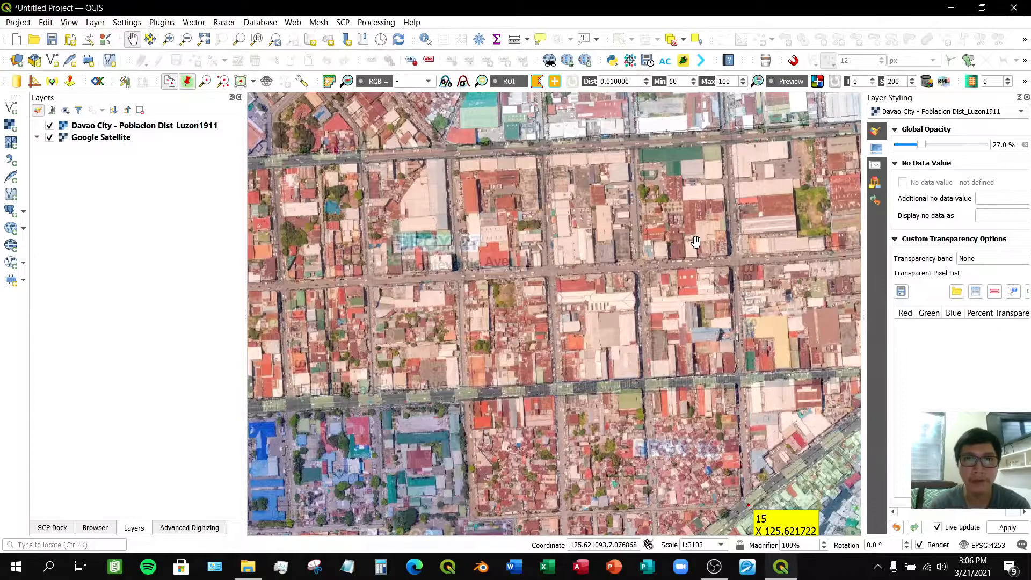
{"action": "scroll", "coordinate": [559, 242], "scroll_direction": "down", "scroll_amount": 1}
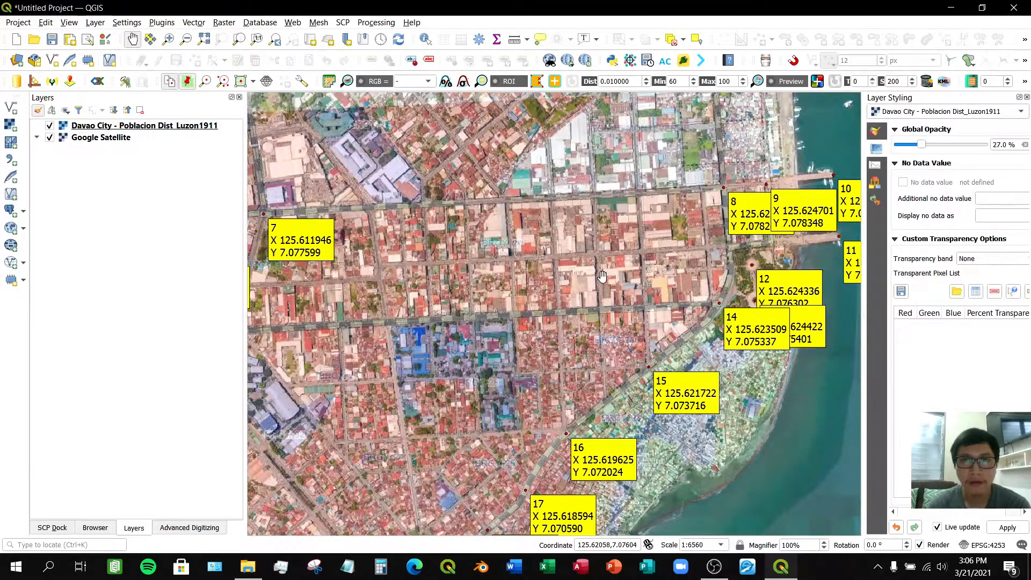
{"action": "left_click_drag", "start_coordinate": [622, 268], "coordinate": [538, 257]}
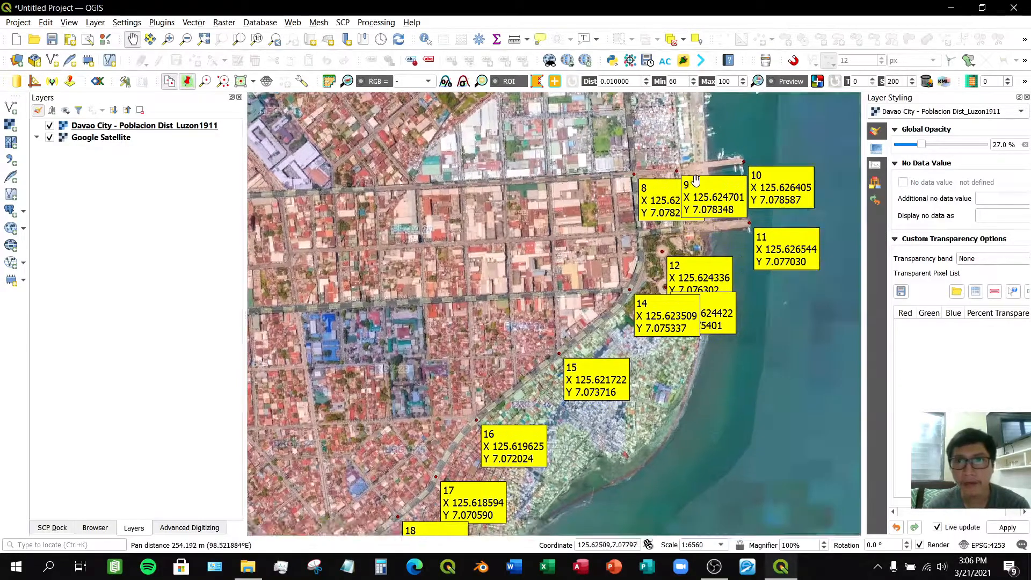
{"action": "scroll", "coordinate": [703, 175], "scroll_direction": "up", "scroll_amount": 1}
{"action": "scroll", "coordinate": [613, 180], "scroll_direction": "up", "scroll_amount": 2}
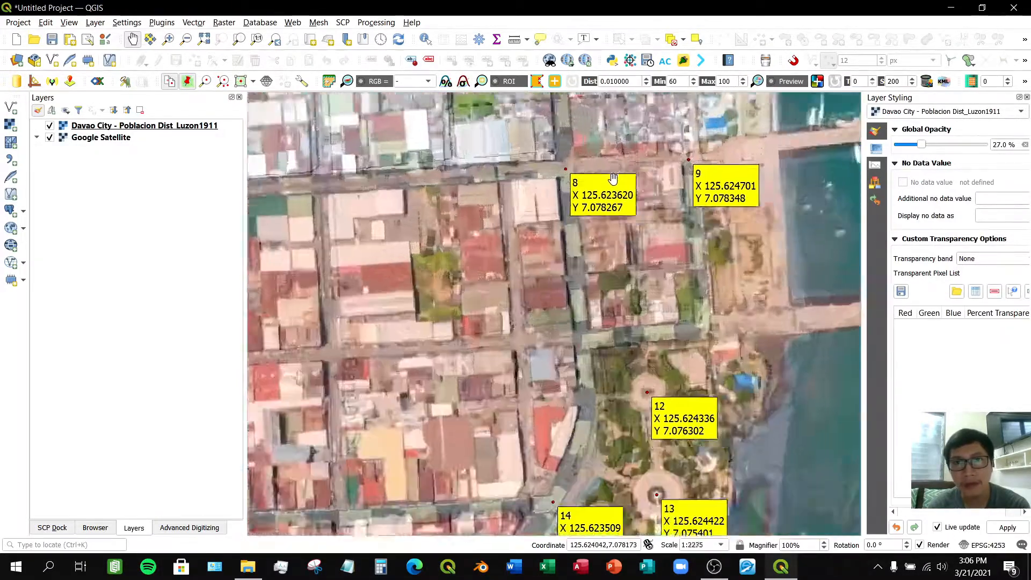
{"action": "scroll", "coordinate": [592, 253], "scroll_direction": "down", "scroll_amount": 2}
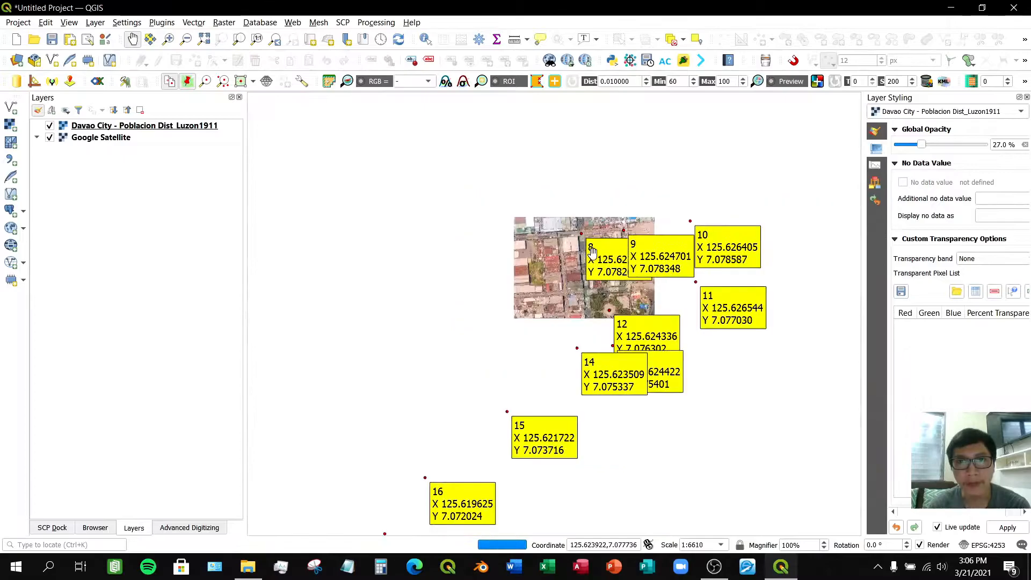
- Pan and zoom along the coastal control points 15 through 24 to check how the map's roads line up with the satellite imagery
{"action": "left_click_drag", "start_coordinate": [565, 287], "coordinate": [657, 184]}
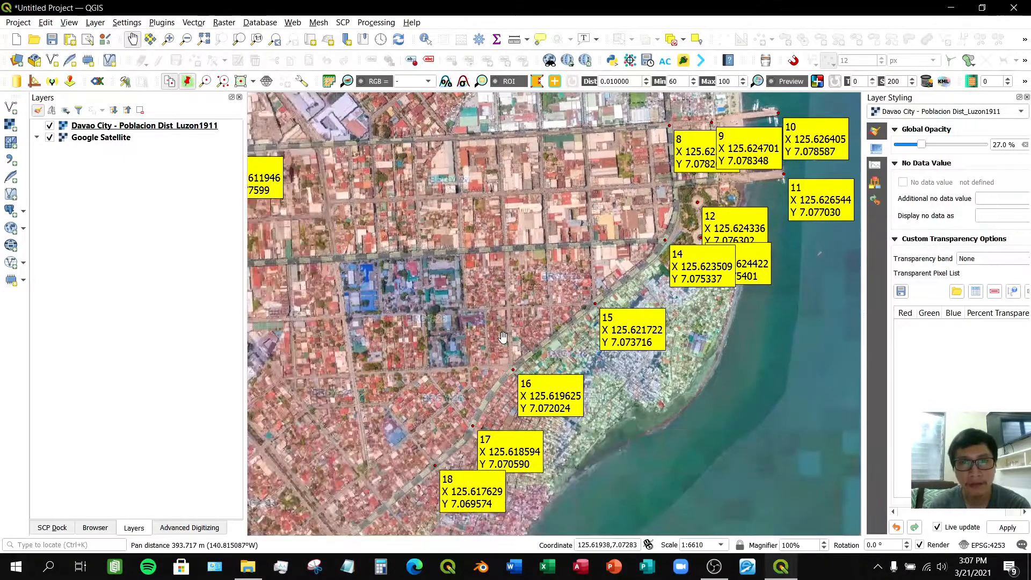
{"action": "left_click_drag", "start_coordinate": [378, 533], "coordinate": [522, 378]}
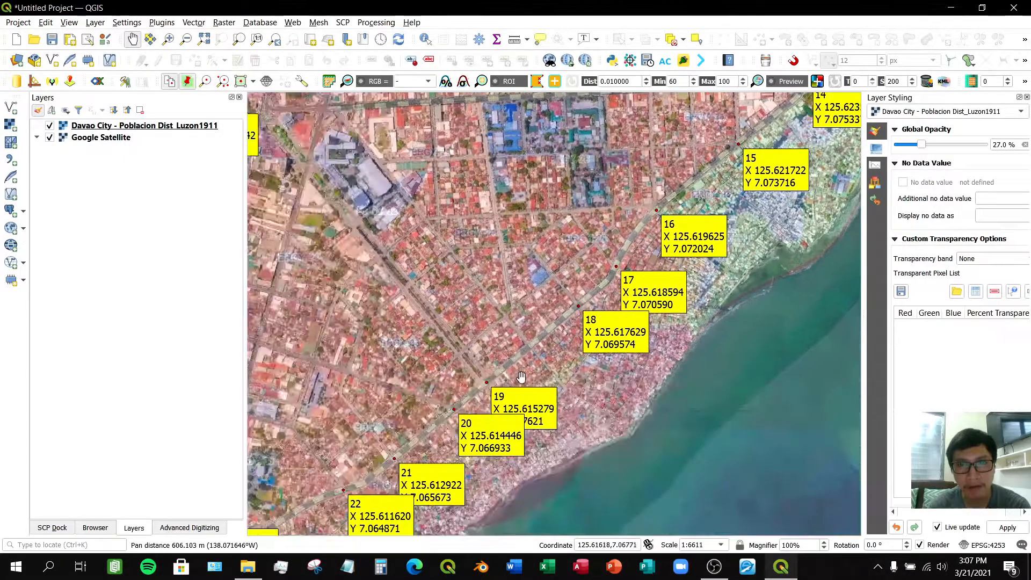
{"action": "left_click_drag", "start_coordinate": [592, 285], "coordinate": [665, 224]}
{"action": "left_click_drag", "start_coordinate": [483, 359], "coordinate": [636, 238]}
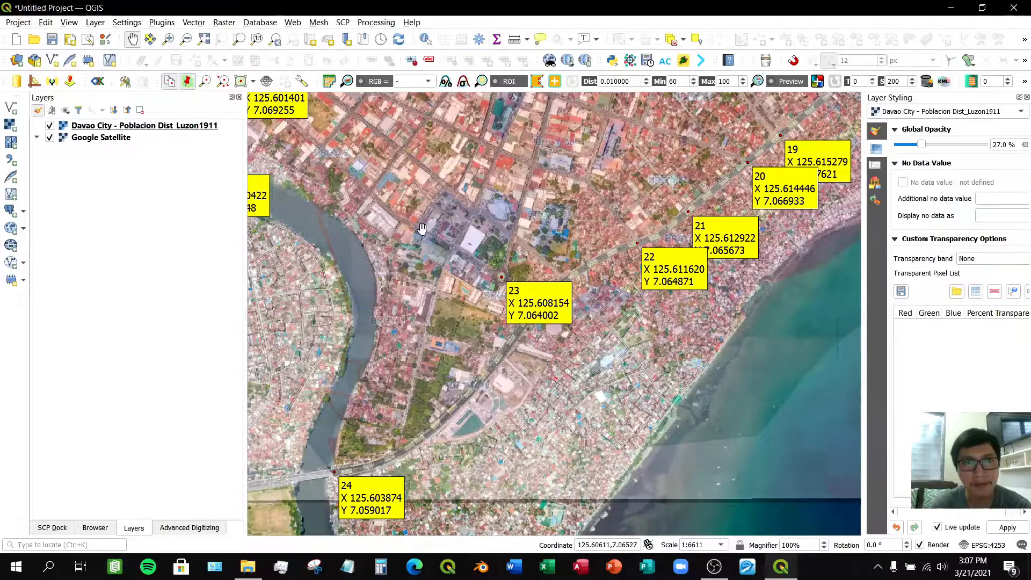
{"action": "left_click_drag", "start_coordinate": [513, 190], "coordinate": [543, 198]}
{"action": "left_click_drag", "start_coordinate": [555, 313], "coordinate": [468, 325]}
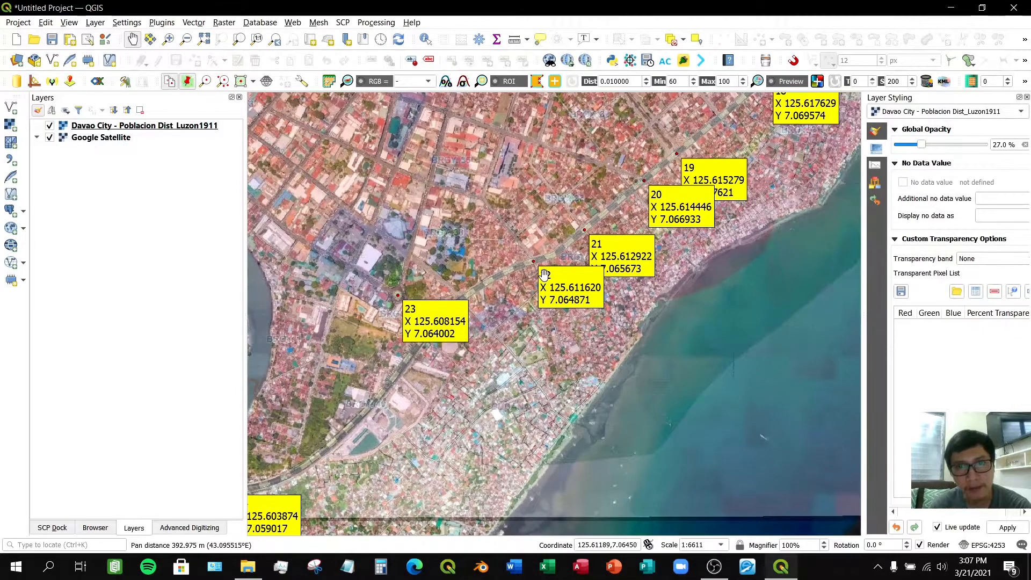
{"action": "scroll", "coordinate": [545, 275], "scroll_direction": "up", "scroll_amount": 1}
{"action": "scroll", "coordinate": [533, 236], "scroll_direction": "up", "scroll_amount": 2}
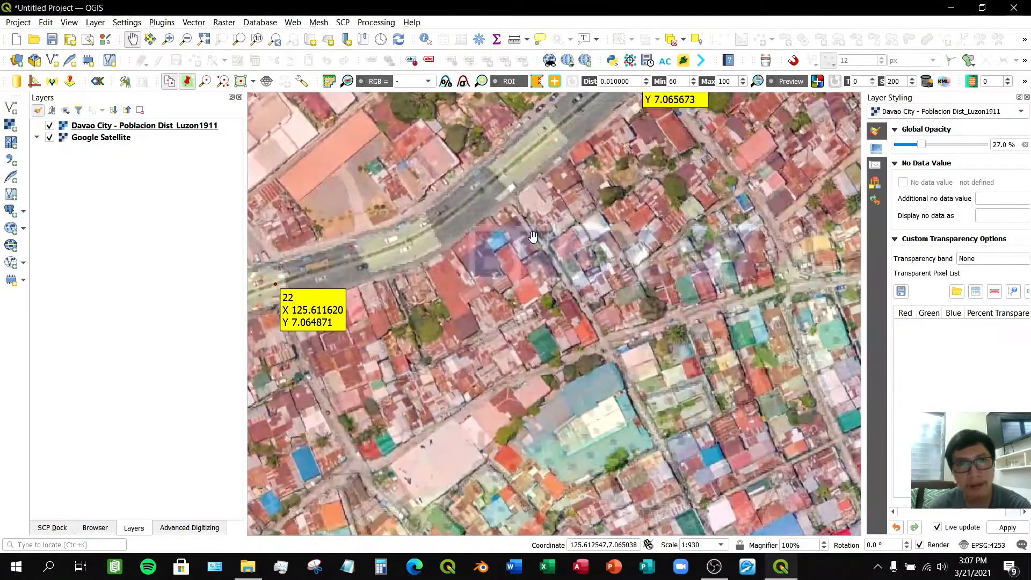
{"action": "left_click_drag", "start_coordinate": [497, 205], "coordinate": [672, 286]}
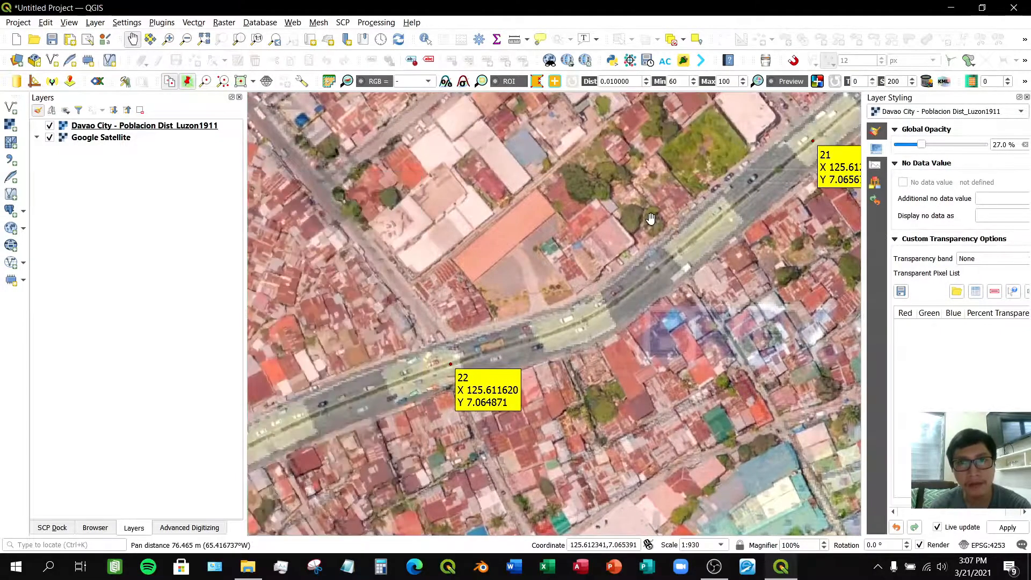
{"action": "left_click_drag", "start_coordinate": [618, 218], "coordinate": [526, 327]}
{"action": "scroll", "coordinate": [580, 264], "scroll_direction": "down", "scroll_amount": 3}
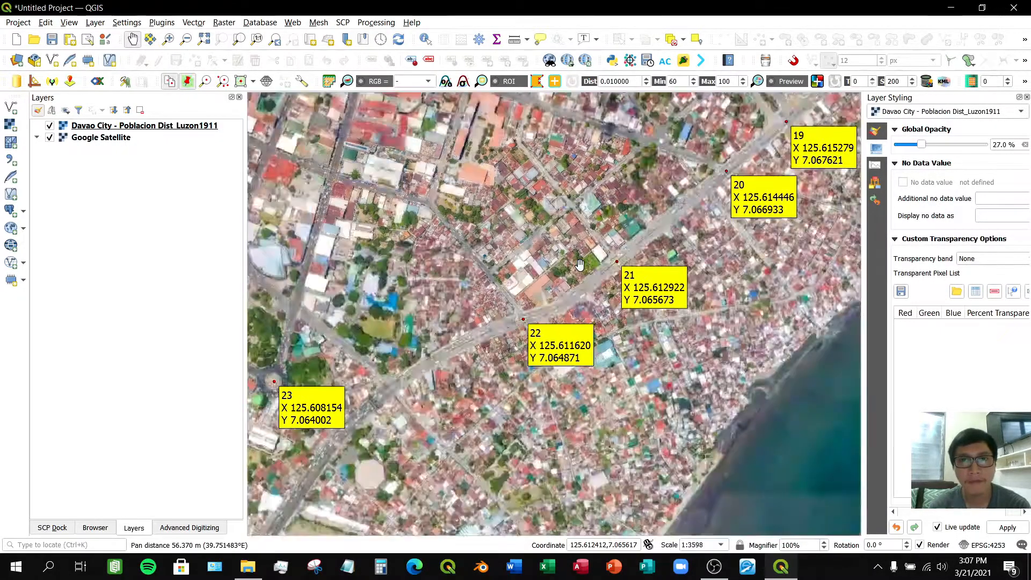
{"action": "scroll", "coordinate": [579, 264], "scroll_direction": "down", "scroll_amount": 2}
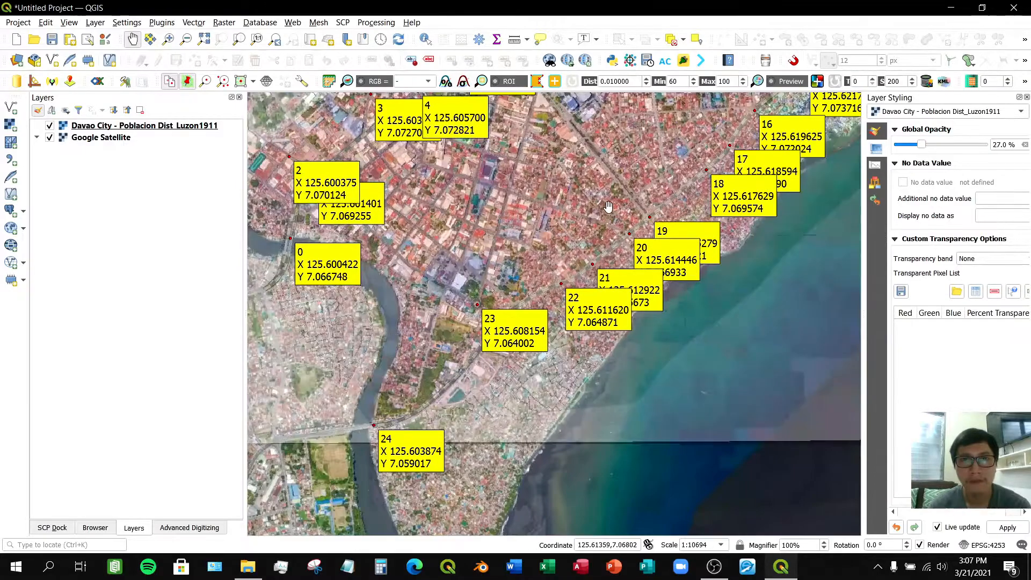
{"action": "left_click_drag", "start_coordinate": [564, 231], "coordinate": [516, 285]}
{"action": "scroll", "coordinate": [579, 311], "scroll_direction": "down", "scroll_amount": 2}
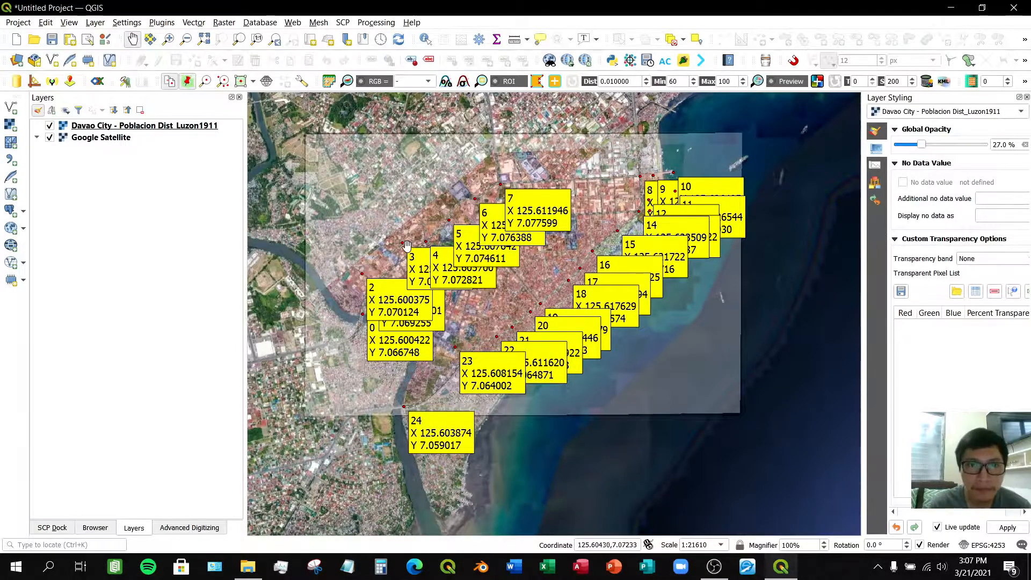
- Survey the whole overlay at several zoom levels to examine the alignment of the georeferenced map across the district
{"action": "scroll", "coordinate": [408, 246], "scroll_direction": "up", "scroll_amount": 2}
{"action": "left_click_drag", "start_coordinate": [408, 245], "coordinate": [623, 150]}
{"action": "left_click_drag", "start_coordinate": [642, 205], "coordinate": [468, 320]}
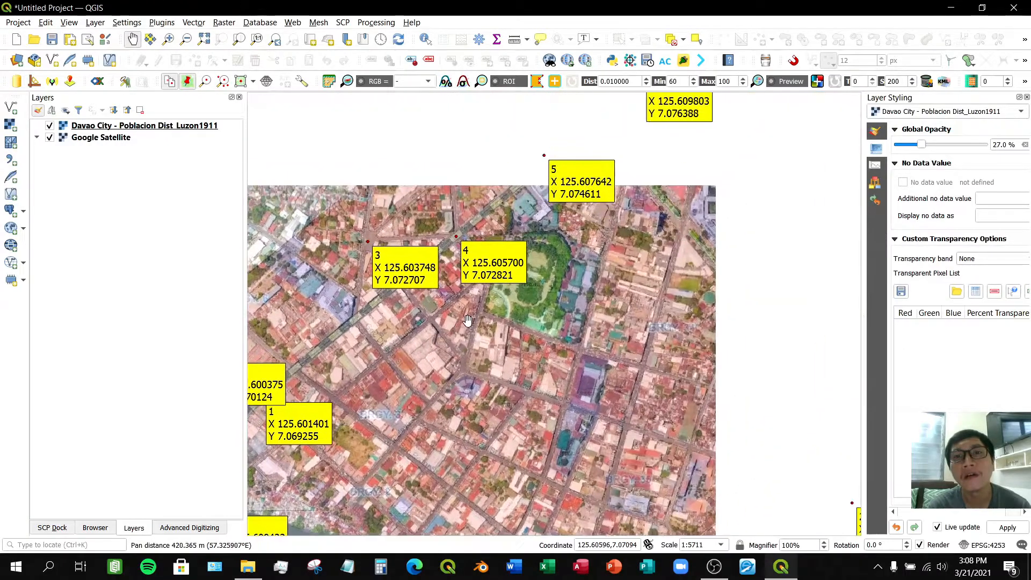
{"action": "left_click_drag", "start_coordinate": [596, 193], "coordinate": [464, 328]}
{"action": "left_click_drag", "start_coordinate": [498, 269], "coordinate": [398, 353]}
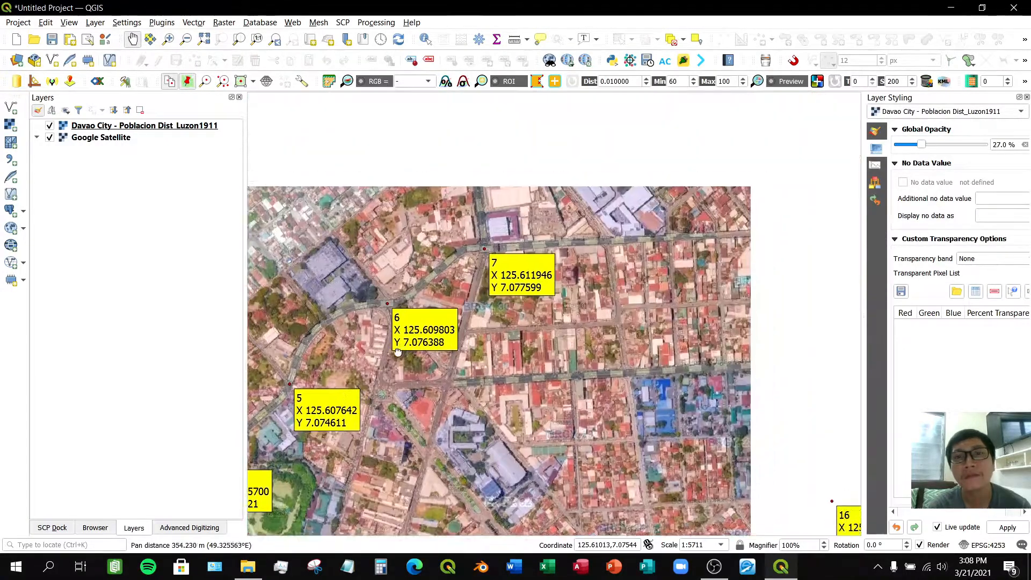
{"action": "scroll", "coordinate": [599, 338], "scroll_direction": "down", "scroll_amount": 1}
{"action": "left_click_drag", "start_coordinate": [607, 344], "coordinate": [406, 292]}
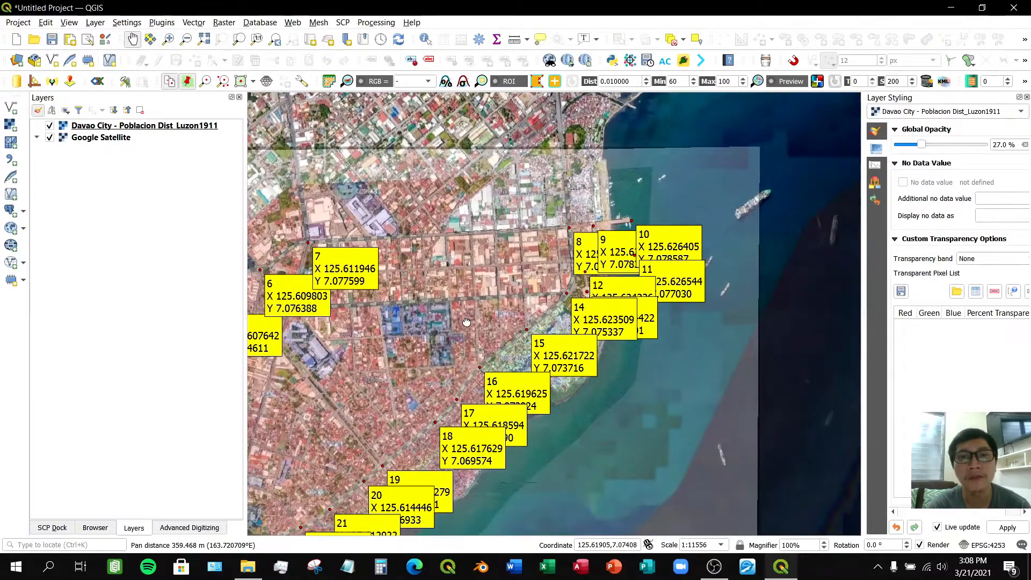
{"action": "left_click_drag", "start_coordinate": [466, 322], "coordinate": [595, 209]}
{"action": "left_click_drag", "start_coordinate": [432, 376], "coordinate": [569, 259]}
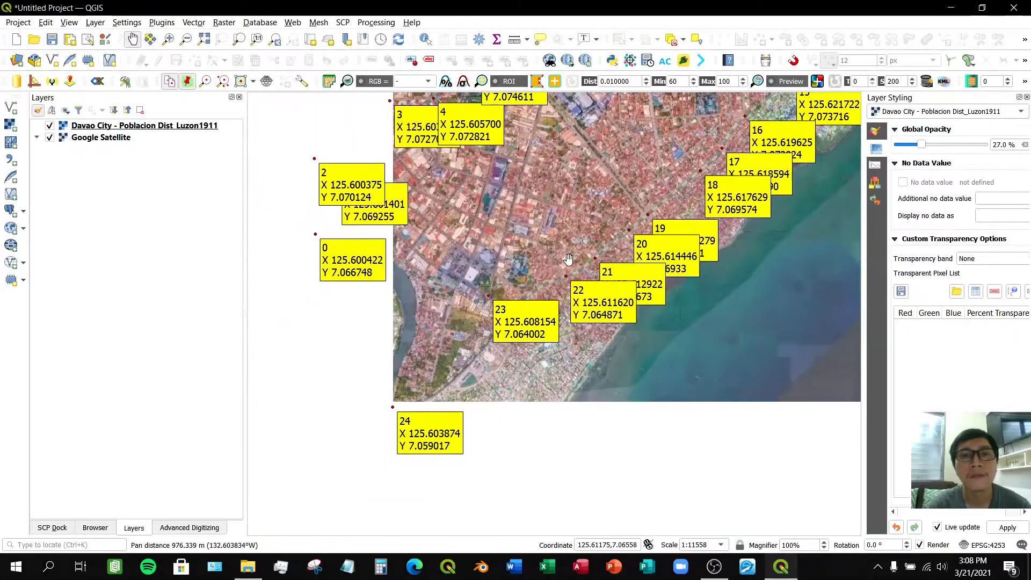
{"action": "left_click_drag", "start_coordinate": [463, 267], "coordinate": [487, 390]}
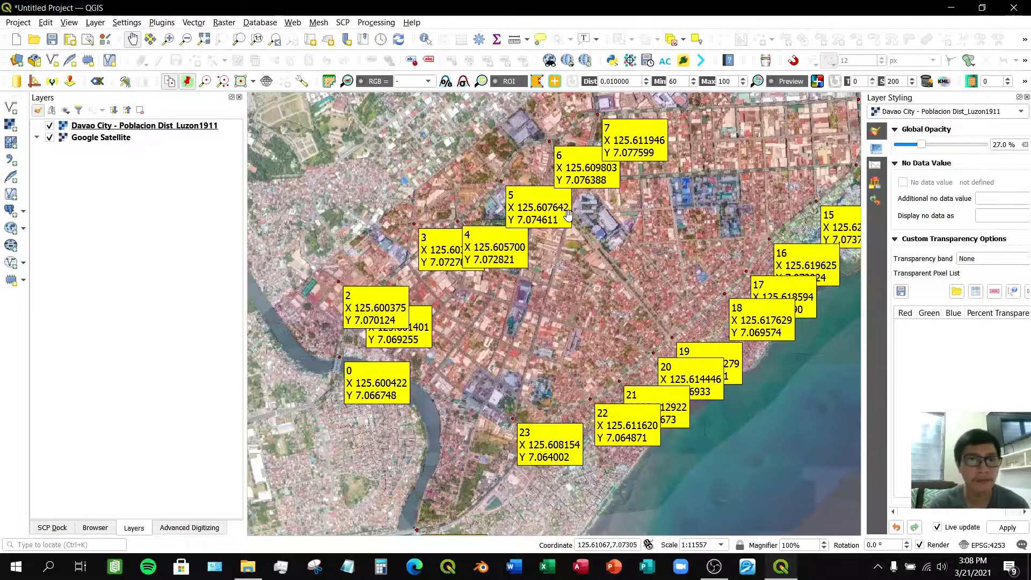
{"action": "left_click_drag", "start_coordinate": [418, 175], "coordinate": [429, 238]}
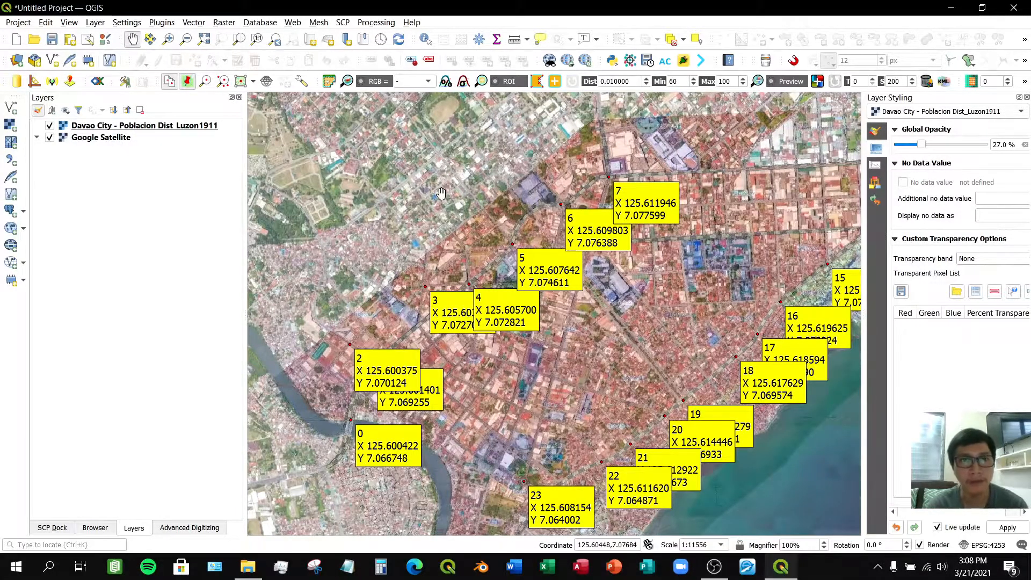
{"action": "left_click_drag", "start_coordinate": [339, 171], "coordinate": [417, 201]}
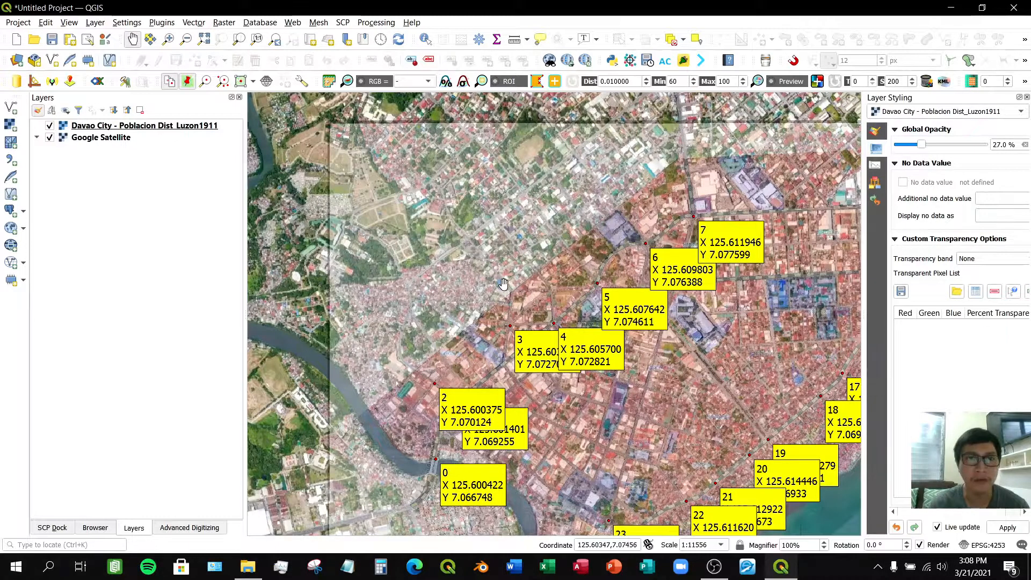
{"action": "left_click_drag", "start_coordinate": [504, 285], "coordinate": [446, 233]}
{"action": "scroll", "coordinate": [482, 267], "scroll_direction": "down", "scroll_amount": 1}
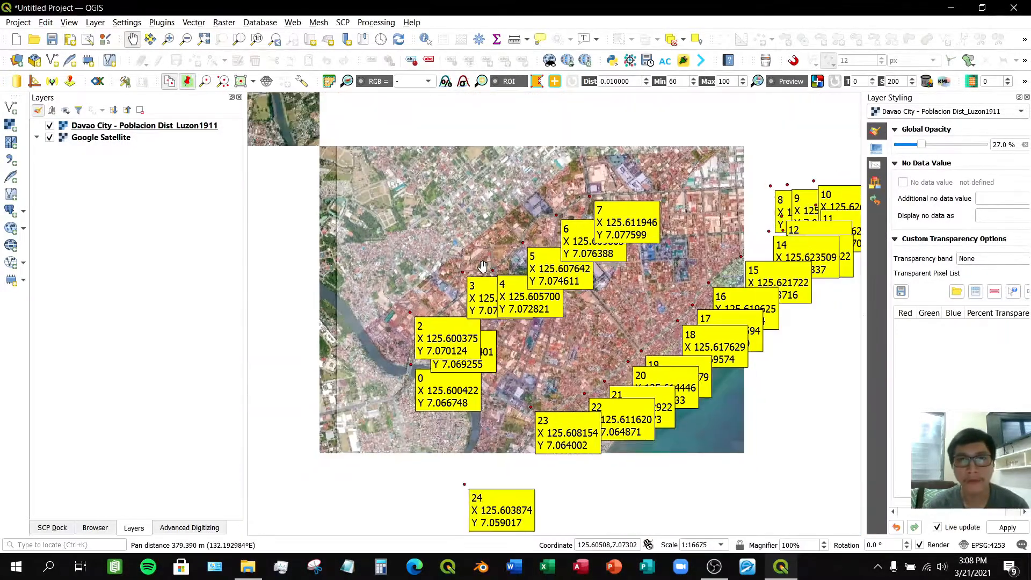
{"action": "left_click_drag", "start_coordinate": [609, 259], "coordinate": [494, 305]}
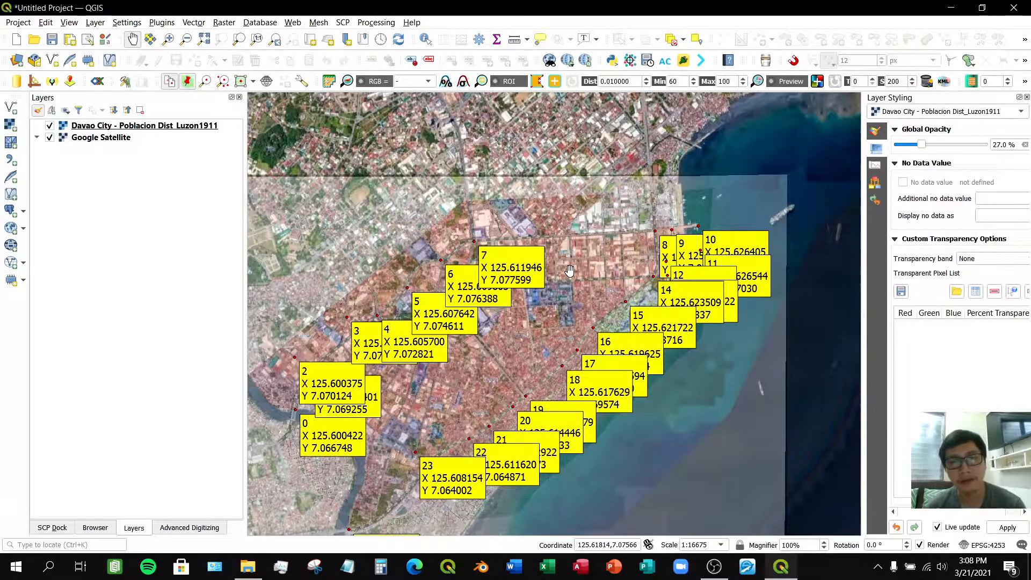
{"action": "scroll", "coordinate": [578, 259], "scroll_direction": "up", "scroll_amount": 3}
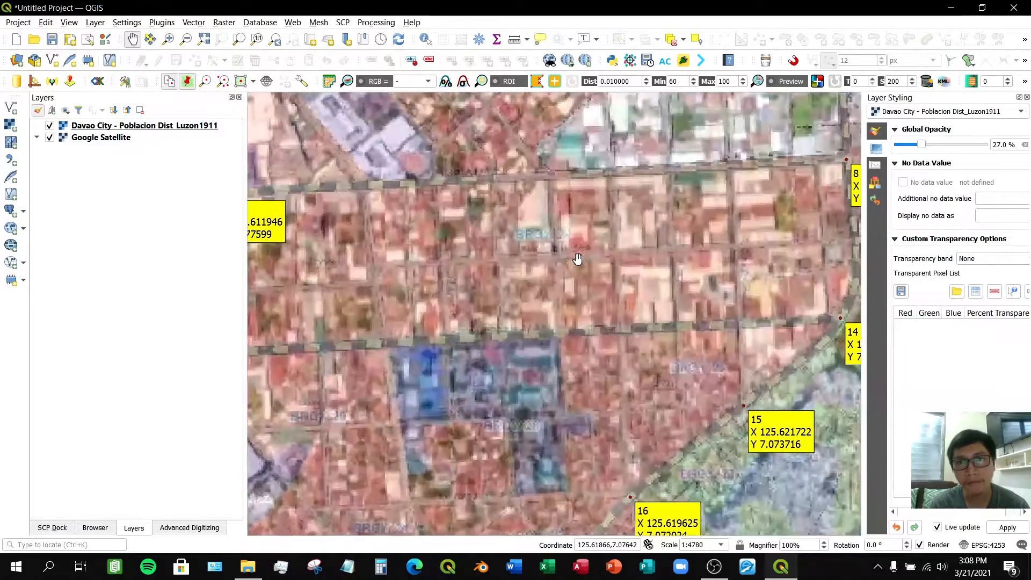
{"action": "left_click_drag", "start_coordinate": [592, 240], "coordinate": [717, 218]}
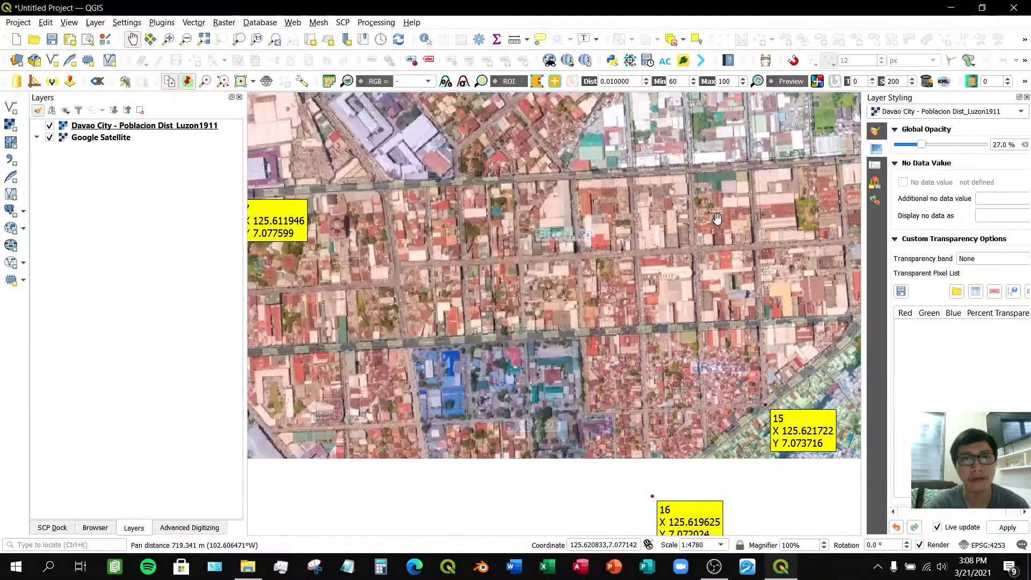
- Pan and zoom around control points 5 to 7 to compare the map's road with the satellite imagery
{"action": "left_click_drag", "start_coordinate": [288, 265], "coordinate": [536, 228]}
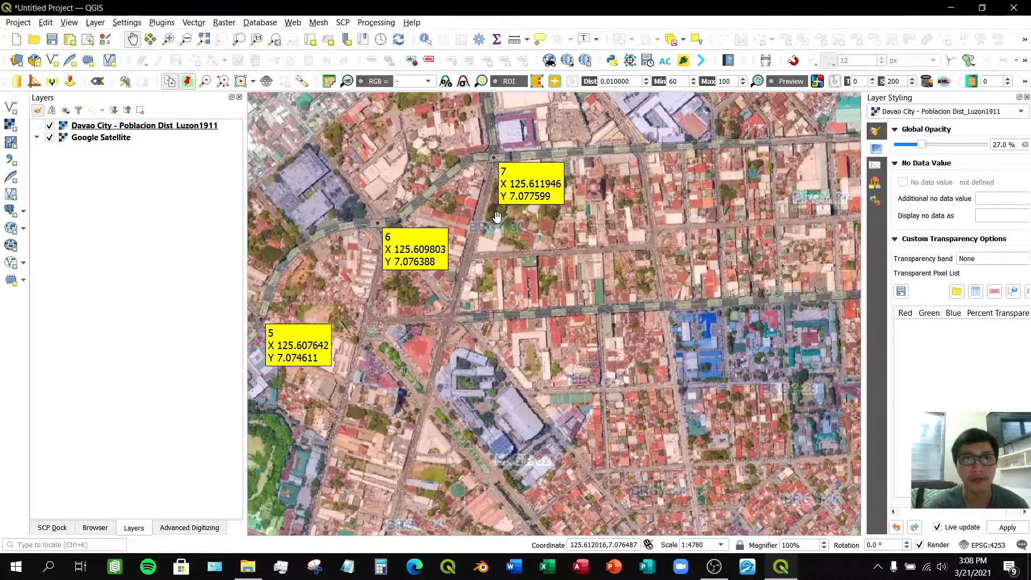
{"action": "left_click_drag", "start_coordinate": [449, 180], "coordinate": [478, 263]}
{"action": "scroll", "coordinate": [563, 381], "scroll_direction": "down", "scroll_amount": 1}
{"action": "scroll", "coordinate": [563, 381], "scroll_direction": "down", "scroll_amount": 1}
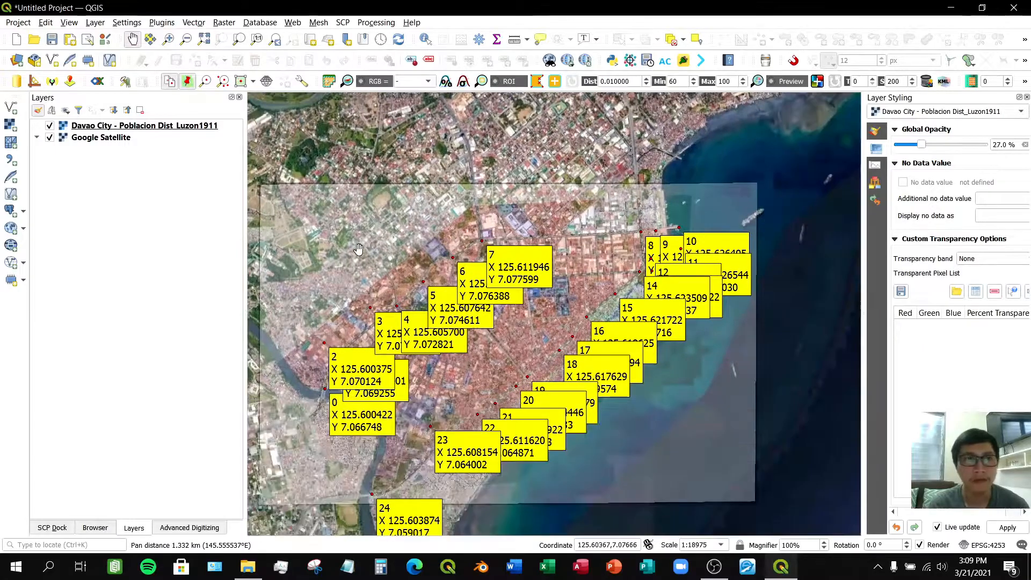
{"action": "scroll", "coordinate": [442, 278], "scroll_direction": "up", "scroll_amount": 2}
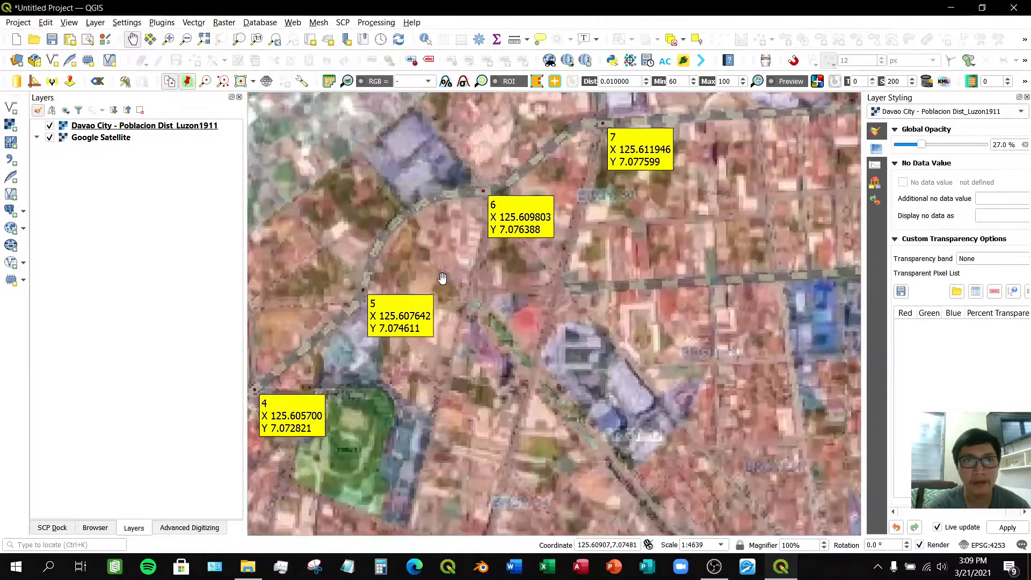
{"action": "left_click_drag", "start_coordinate": [425, 202], "coordinate": [495, 275]}
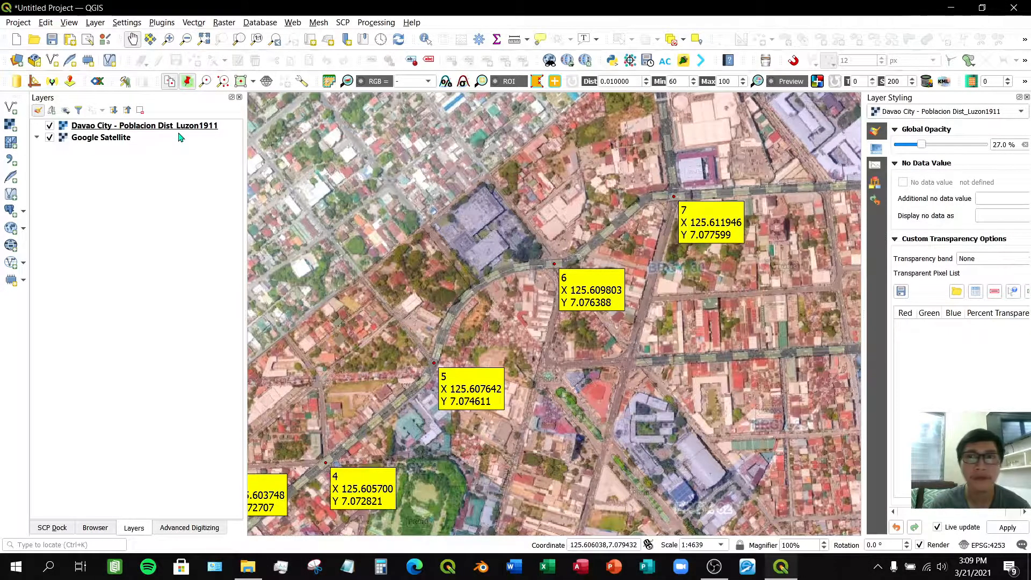
- Set the georeferenced Davao City layer's global opacity to 100% and pan along the road past control points 5 to 7
{"action": "left_click_drag", "start_coordinate": [923, 149], "coordinate": [993, 145]}
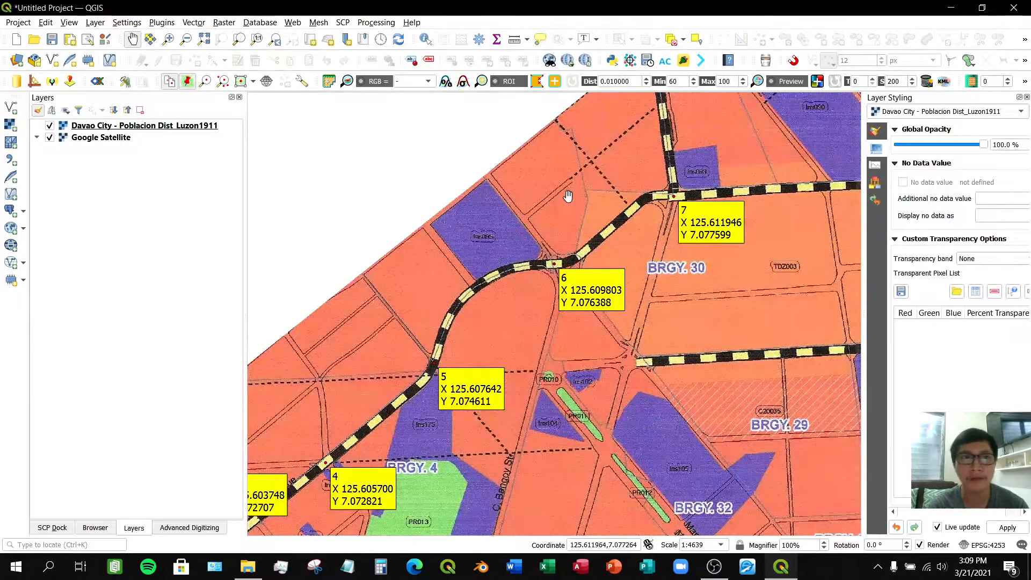
{"action": "left_click_drag", "start_coordinate": [437, 268], "coordinate": [344, 241]}
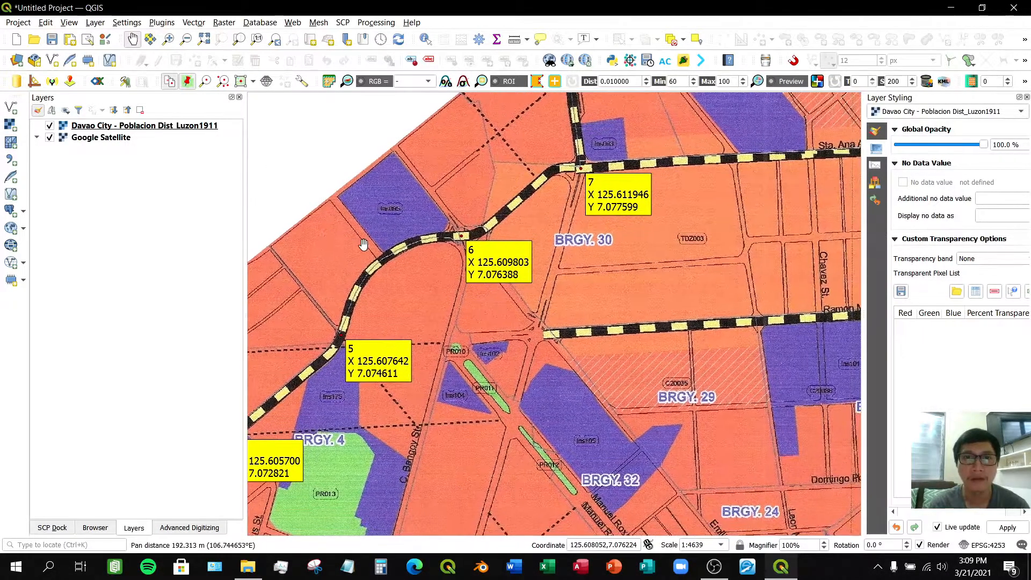
{"action": "left_click_drag", "start_coordinate": [502, 200], "coordinate": [466, 264]}
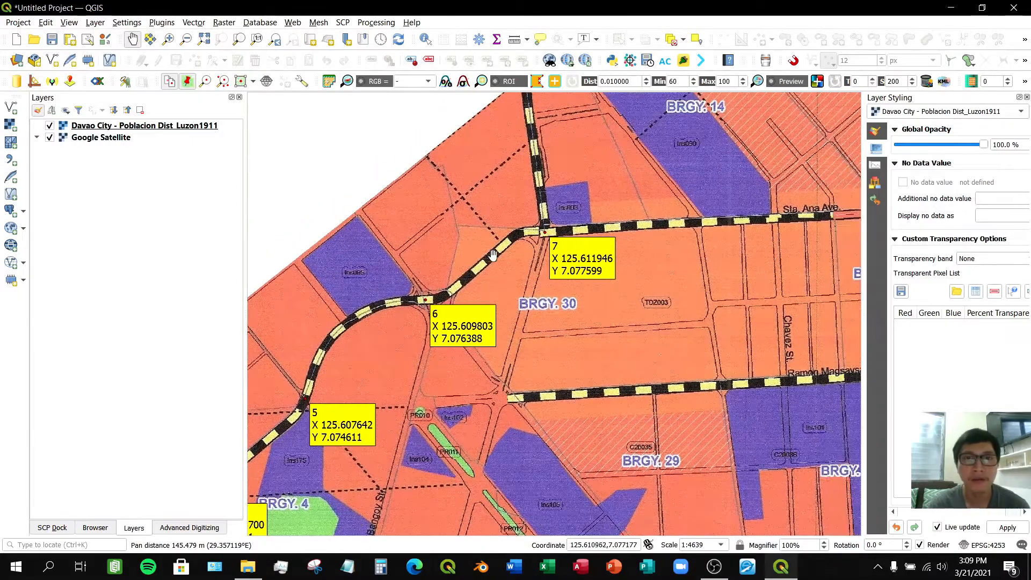
{"action": "left_click_drag", "start_coordinate": [490, 213], "coordinate": [406, 335]}
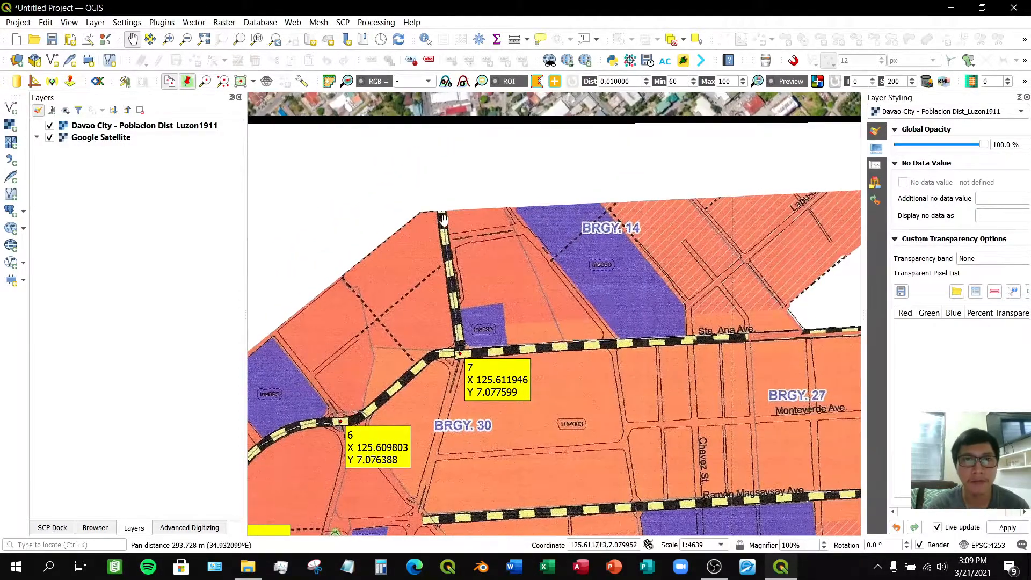
- Measure a line distance near control point 7 at the map's northern edge, then close the Measure dialog
{"action": "left_click", "coordinate": [514, 39]}
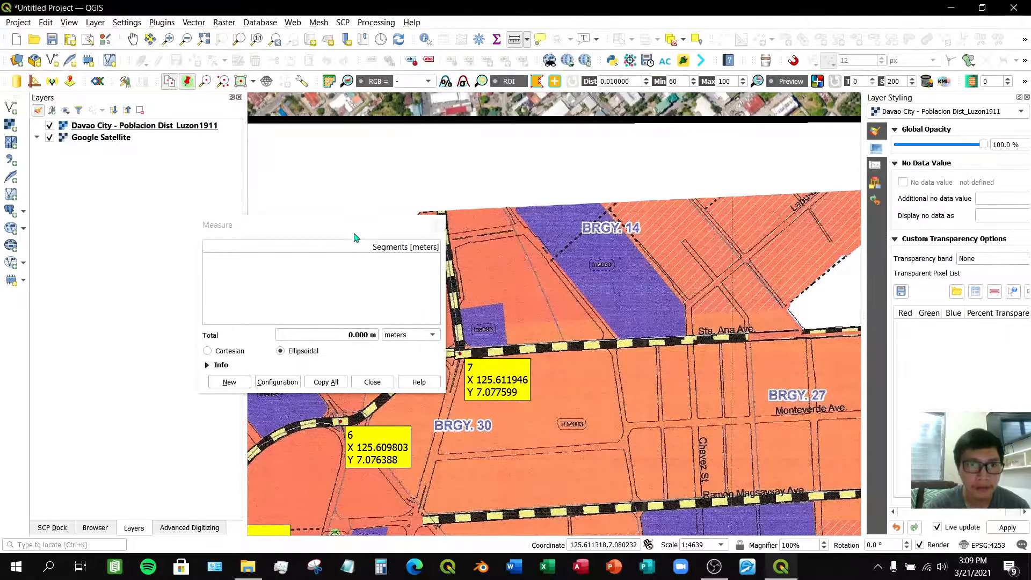
{"action": "left_click_drag", "start_coordinate": [354, 226], "coordinate": [253, 177]}
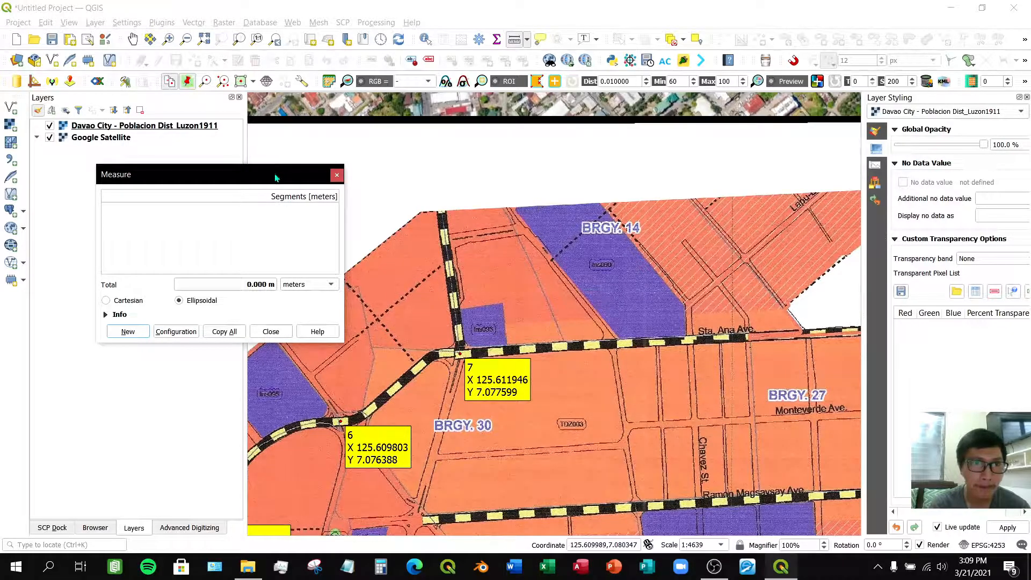
{"action": "left_click_drag", "start_coordinate": [276, 177], "coordinate": [254, 176]}
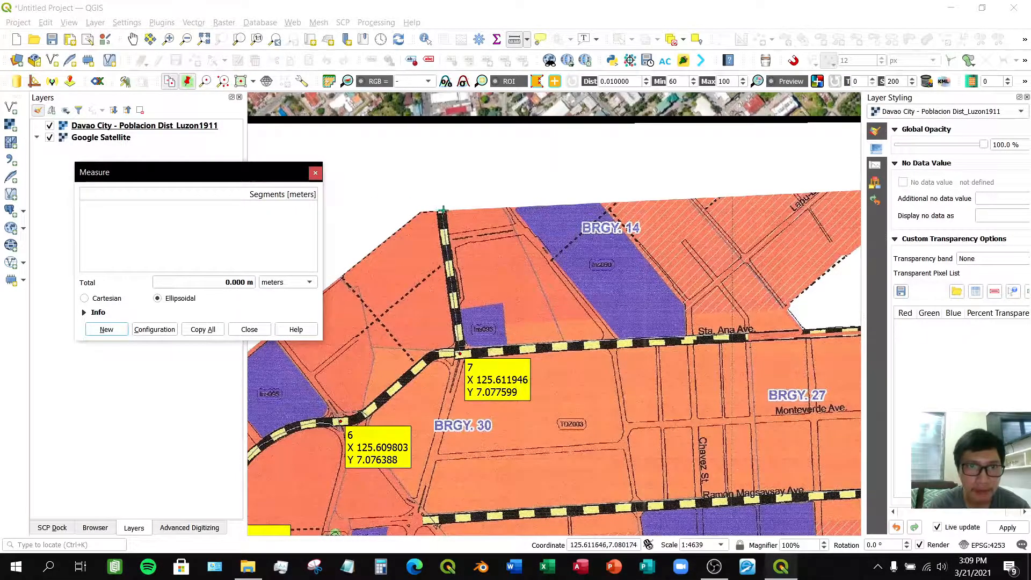
{"action": "left_click", "coordinate": [441, 211]}
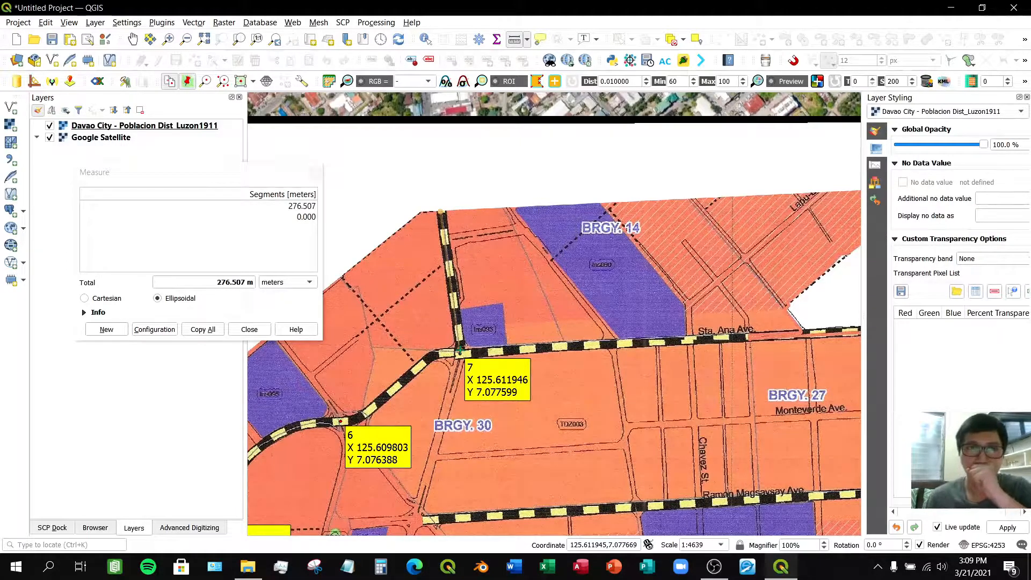
{"action": "left_click", "coordinate": [249, 330]}
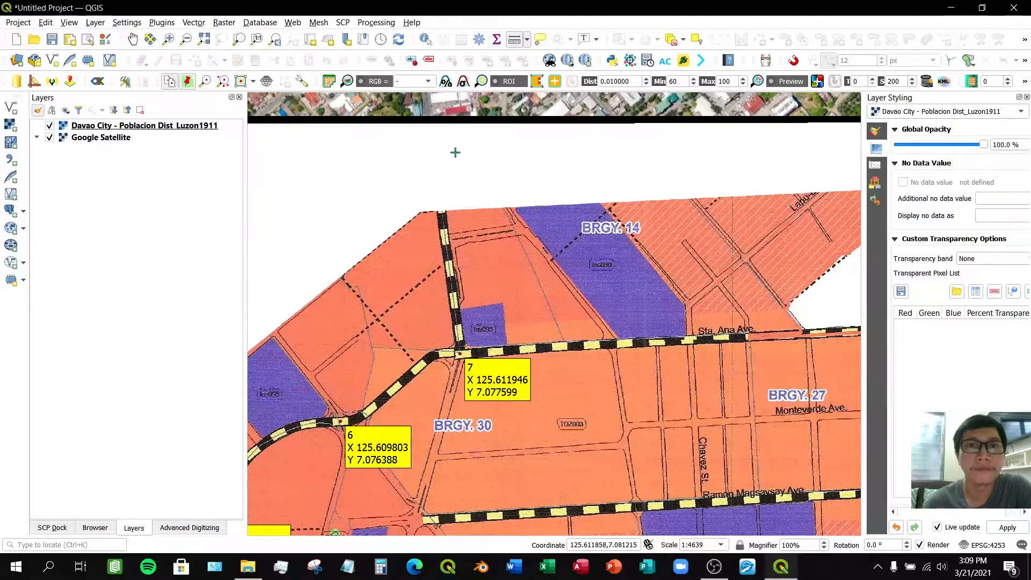
- Zoom out and pan to view the whole georeferenced map with all its control points
{"action": "scroll", "coordinate": [455, 152], "scroll_direction": "down", "scroll_amount": 2}
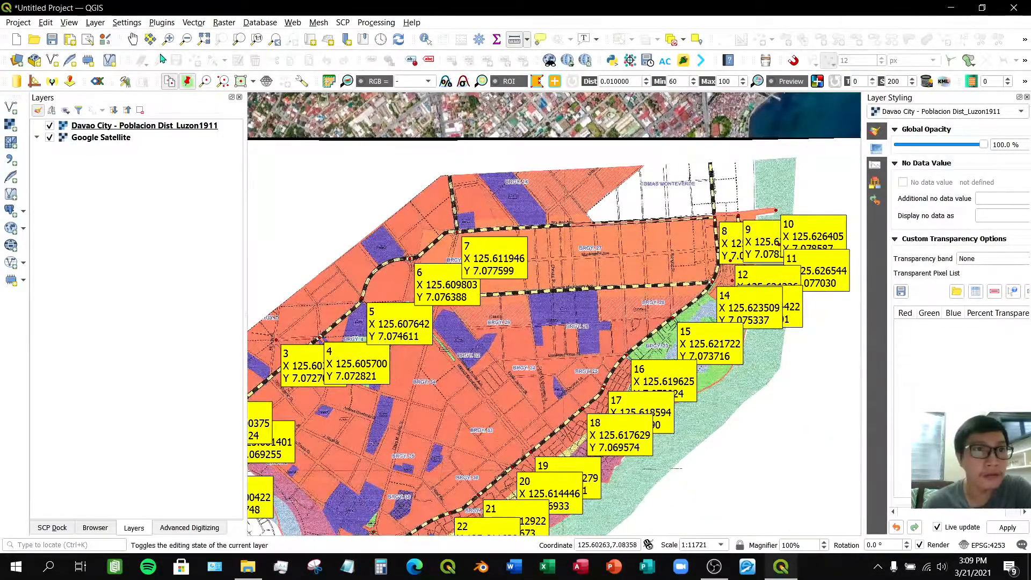
{"action": "left_click", "coordinate": [132, 38]}
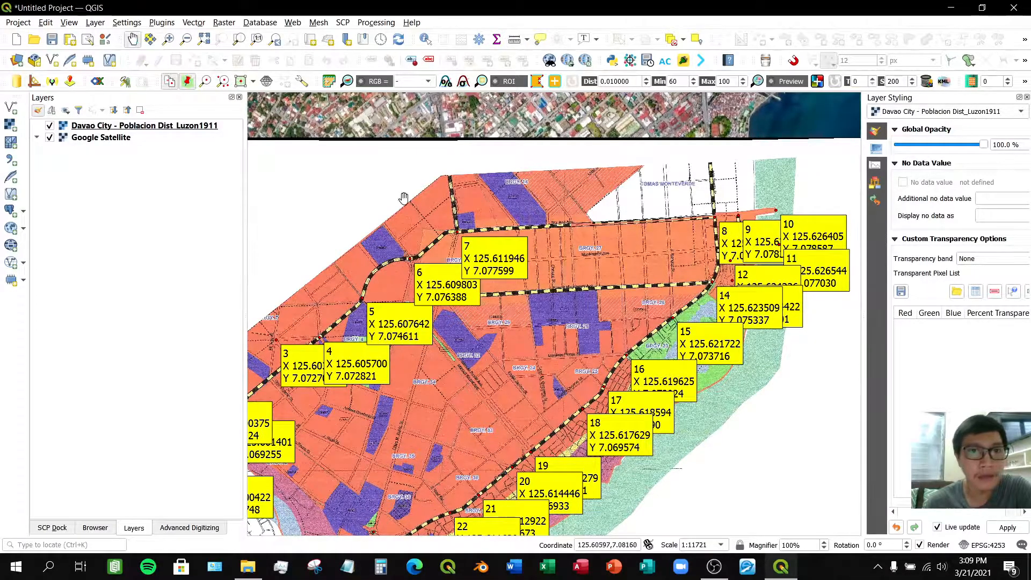
{"action": "scroll", "coordinate": [481, 269], "scroll_direction": "down", "scroll_amount": 1}
{"action": "left_click_drag", "start_coordinate": [481, 269], "coordinate": [544, 268]}
{"action": "left_click_drag", "start_coordinate": [588, 335], "coordinate": [546, 302]}
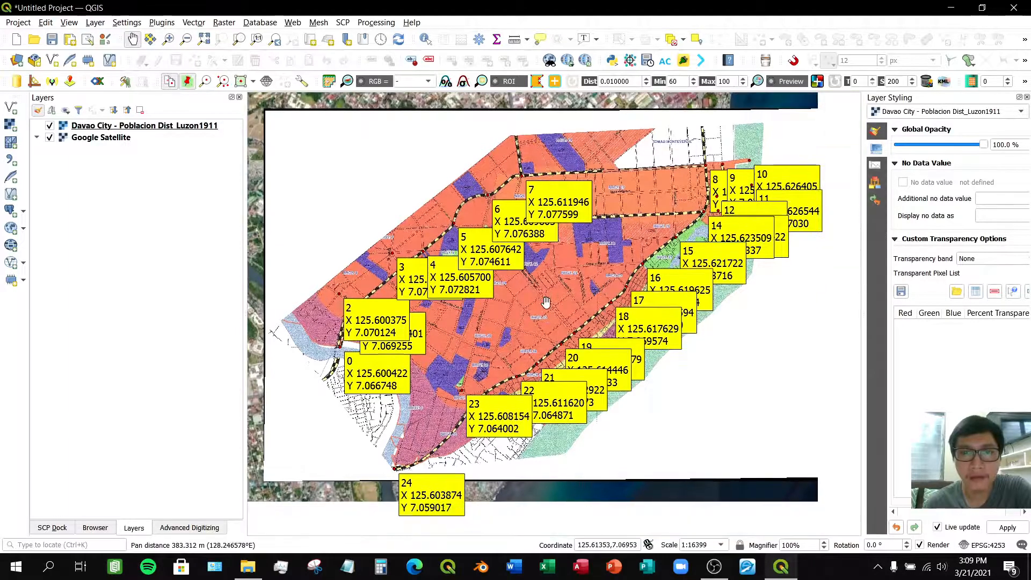
{"action": "left_click_drag", "start_coordinate": [602, 282], "coordinate": [568, 304]}
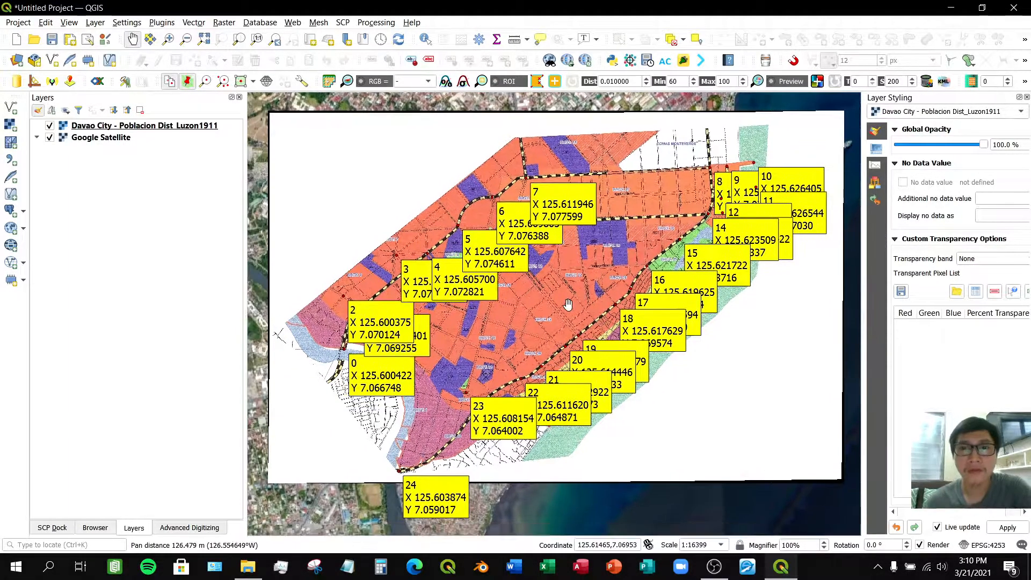